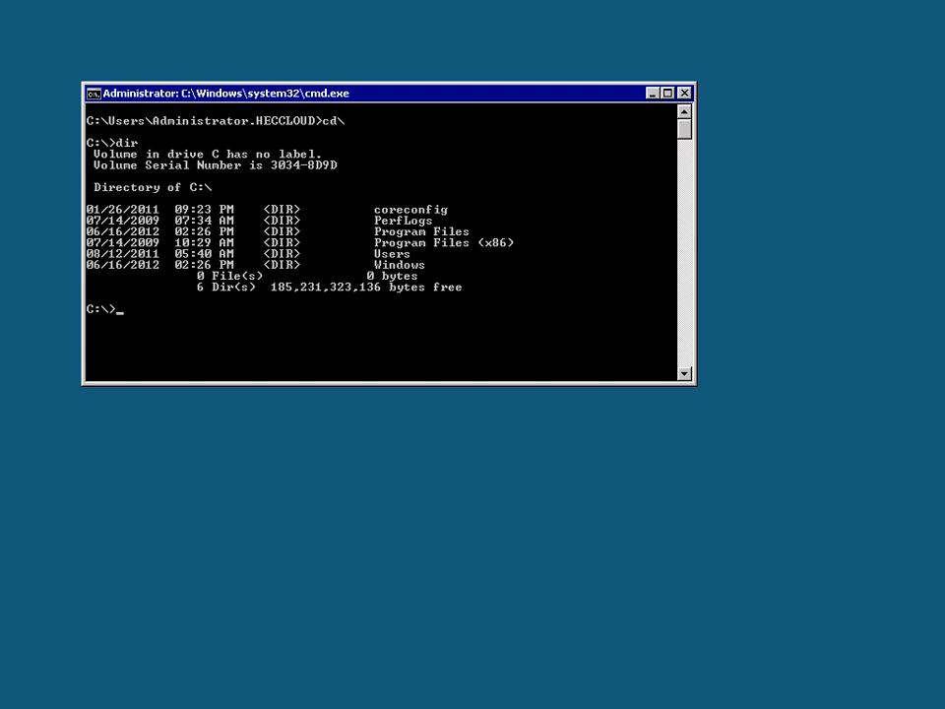
Change into the coreconfig folder, clear the console and list its files with dir.
type("cd core")
key("Tab")
key("Return")
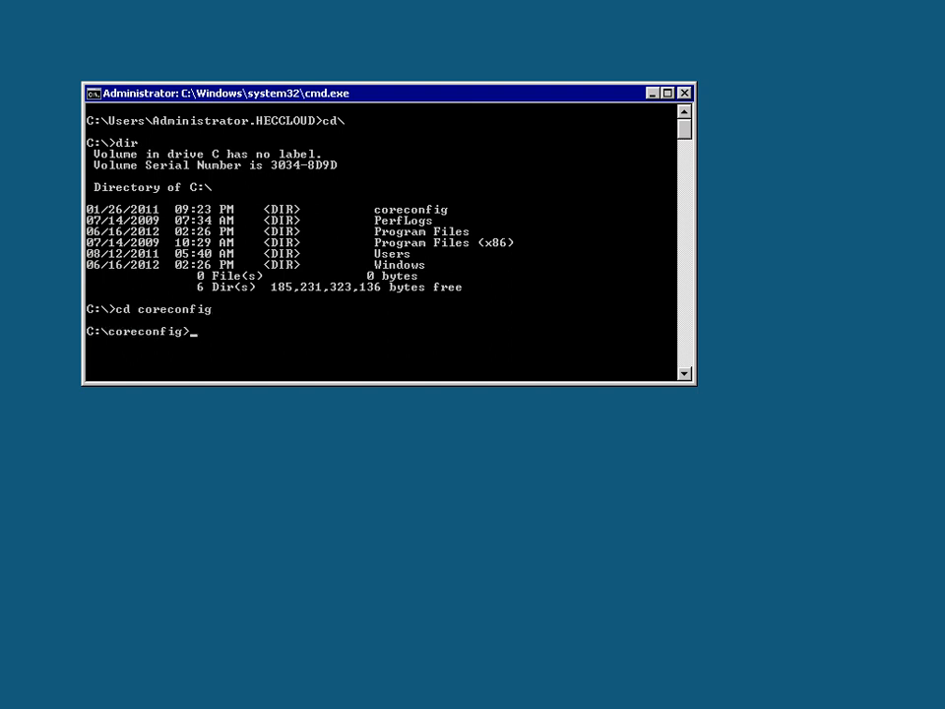
type("cls")
key("Return")
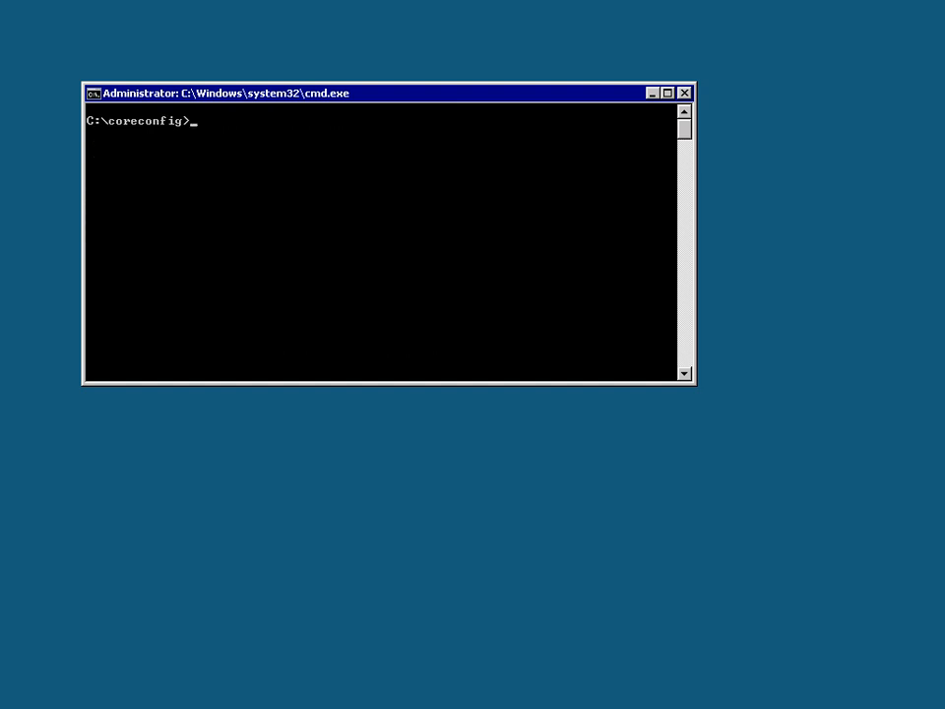
type("dir")
key("Return")
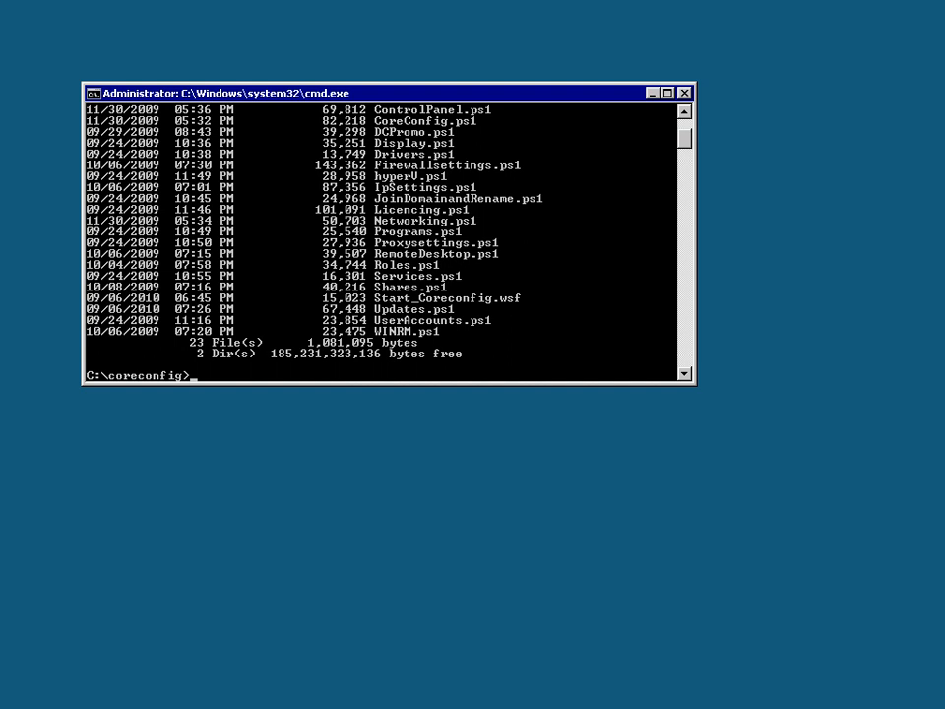
Maximize the command window and run the Start_Coreconfig.wsf script.
left_click(668, 92)
scroll(295, 354, "up", 3)
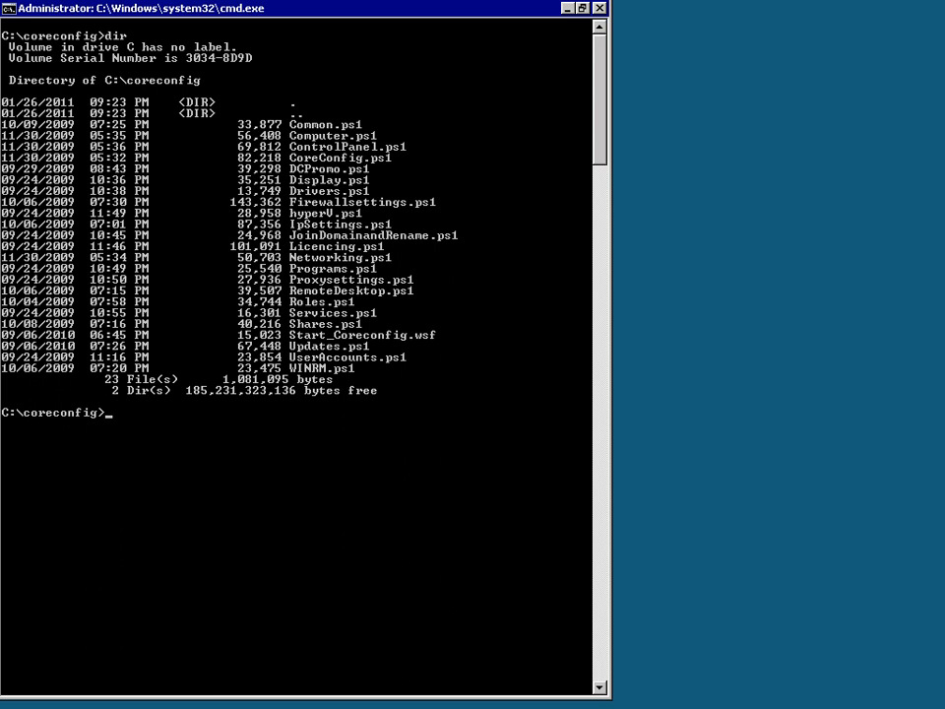
type("Start")
key("Tab")
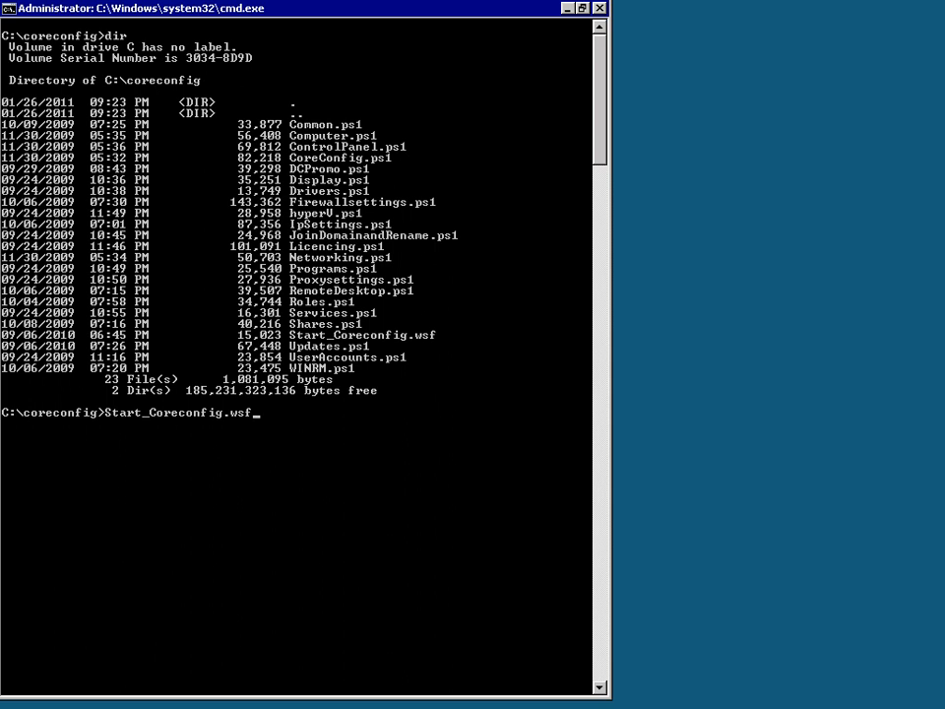
key("Return")
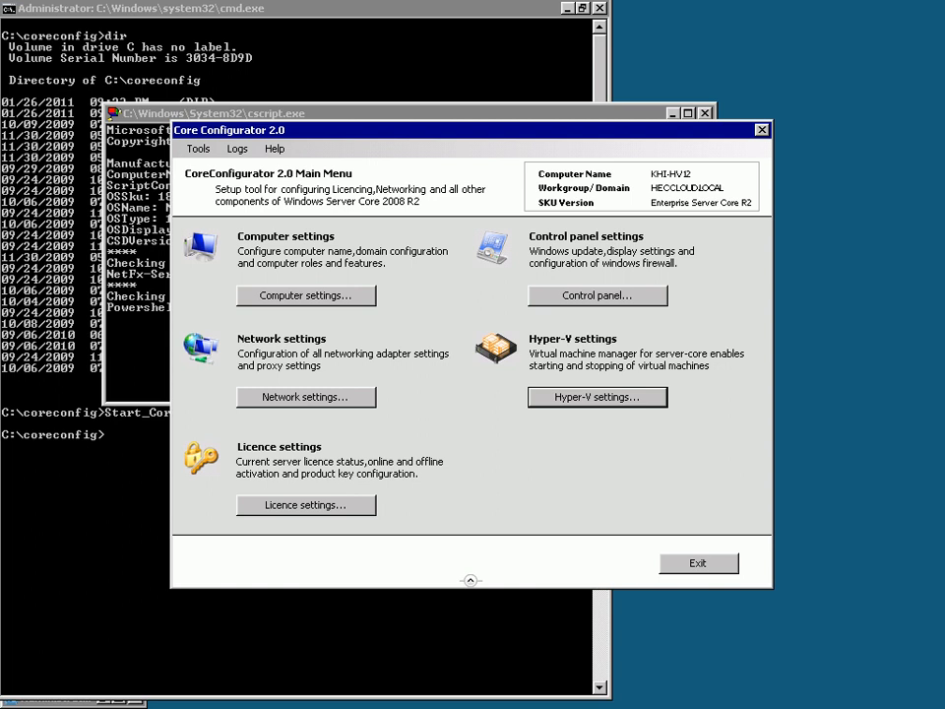
Move the Core Configurator window down slightly and open Computer settings from the Main Menu.
left_click_drag(453, 130, 460, 190)
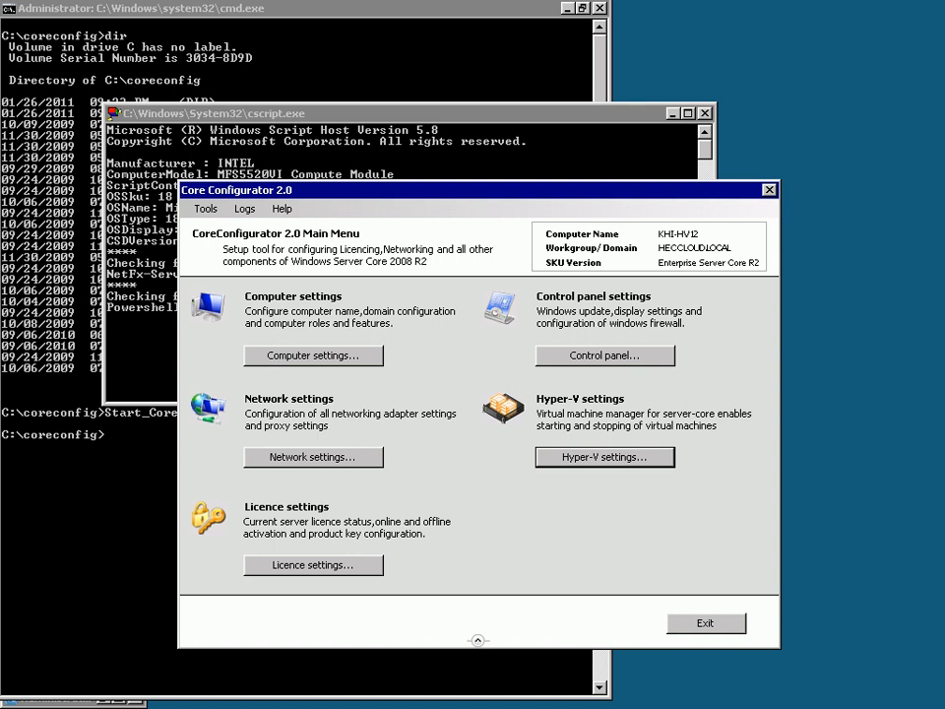
left_click(313, 355)
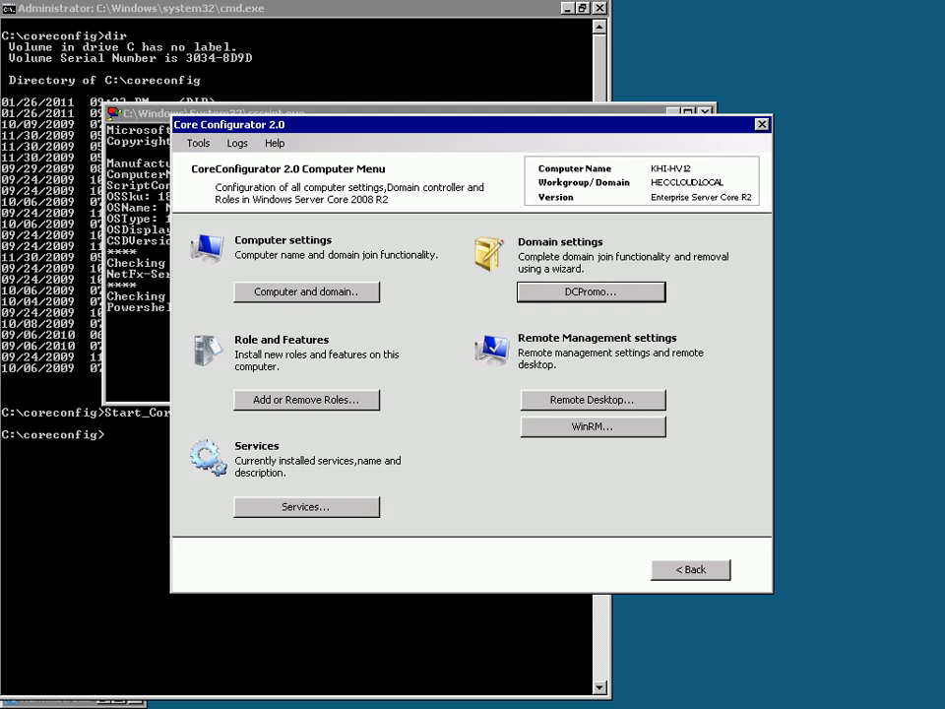
Scroll through the Add or Remove Roles list, then close it.
left_click(306, 400)
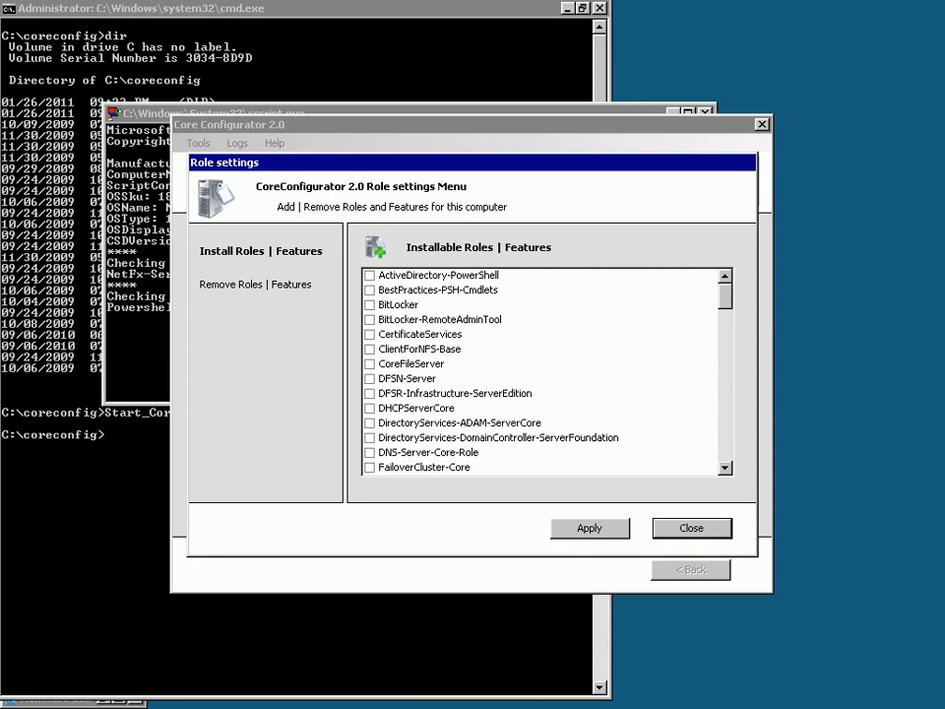
scroll(544, 371, "down", 20)
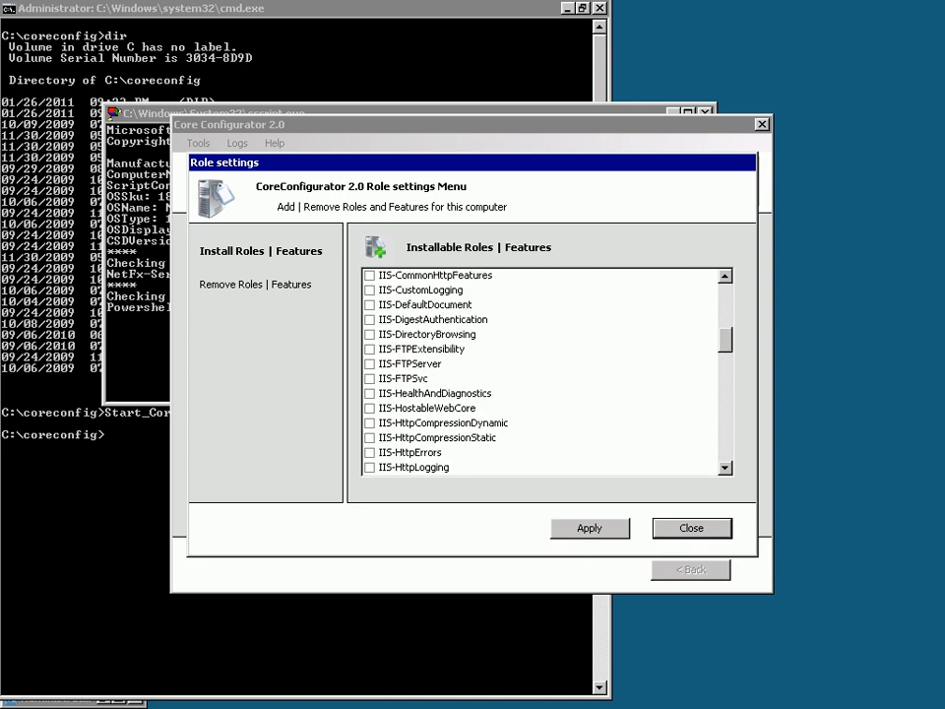
scroll(544, 371, "down", 1)
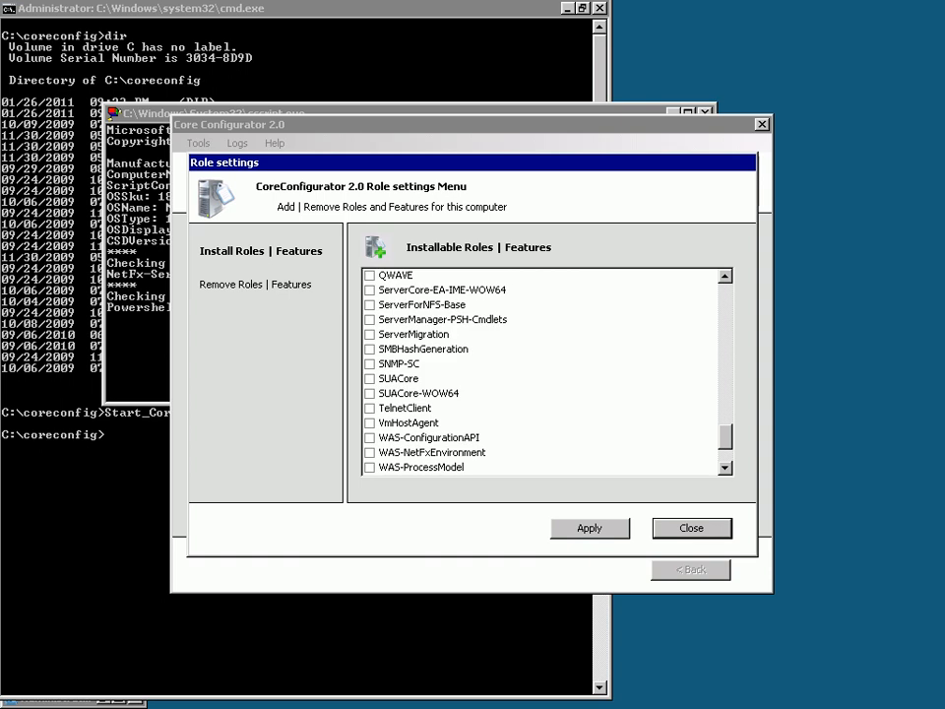
left_click(692, 528)
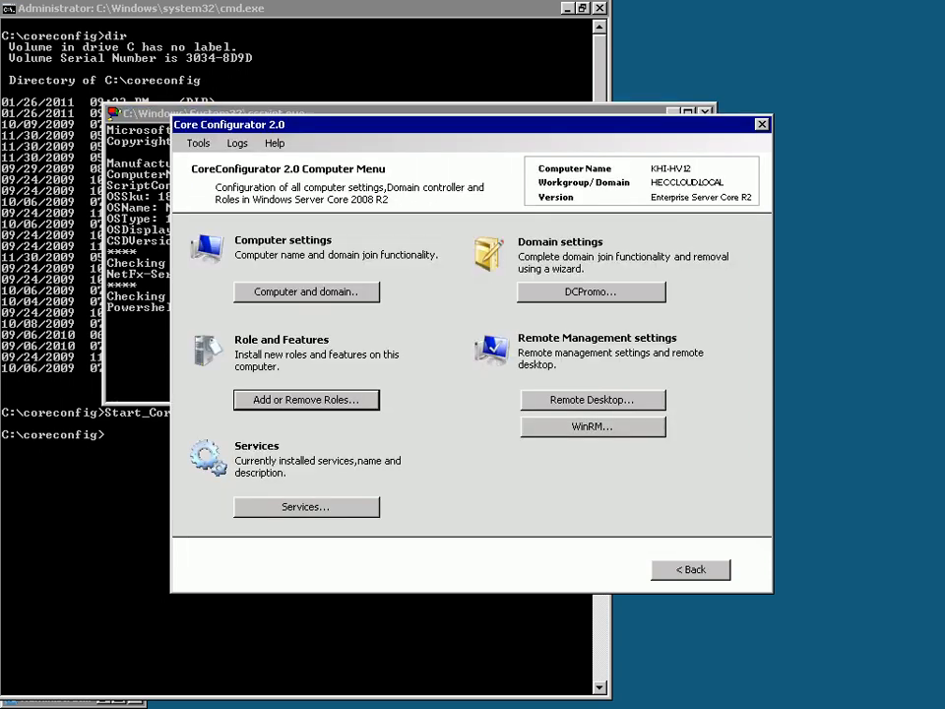
Browse the installed Services list, close it and go back to the main menu.
left_click(306, 506)
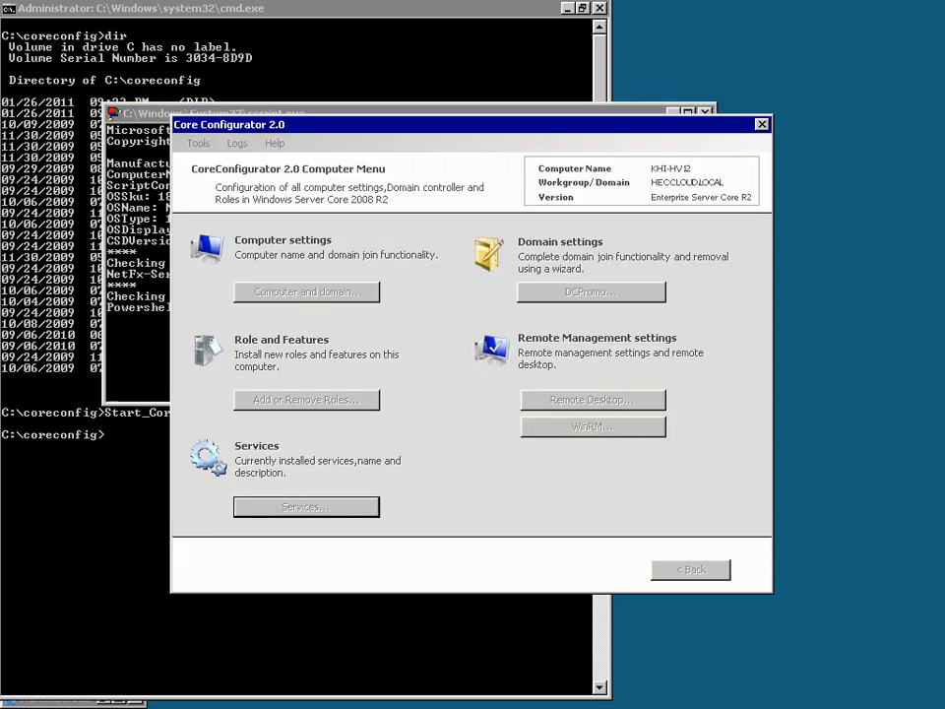
left_click_drag(695, 248, 695, 426)
left_click(647, 541)
left_click(691, 570)
left_click(604, 355)
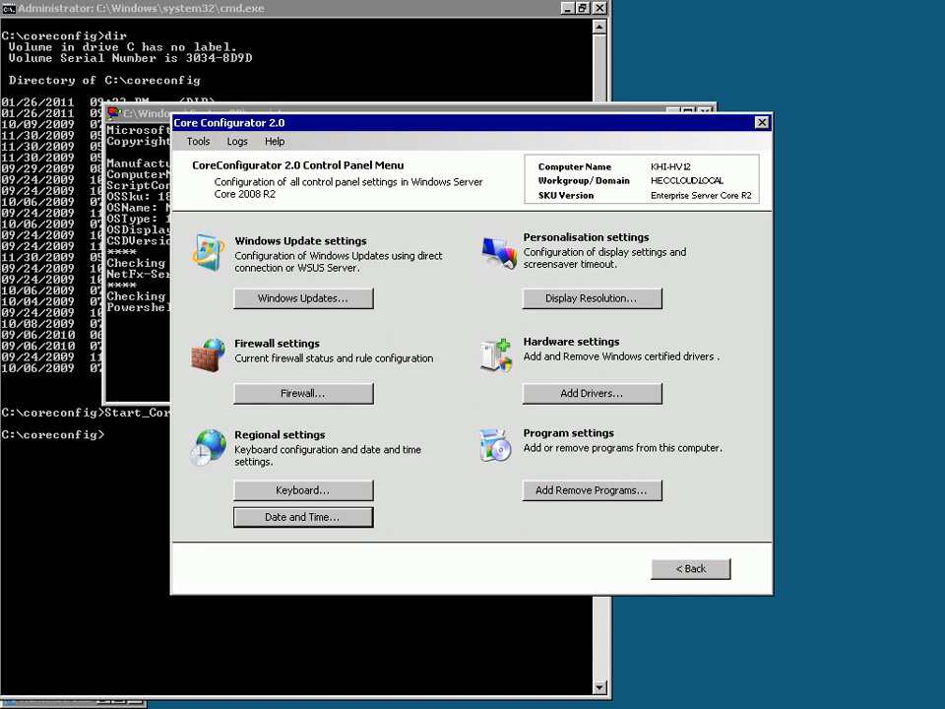
left_click(690, 569)
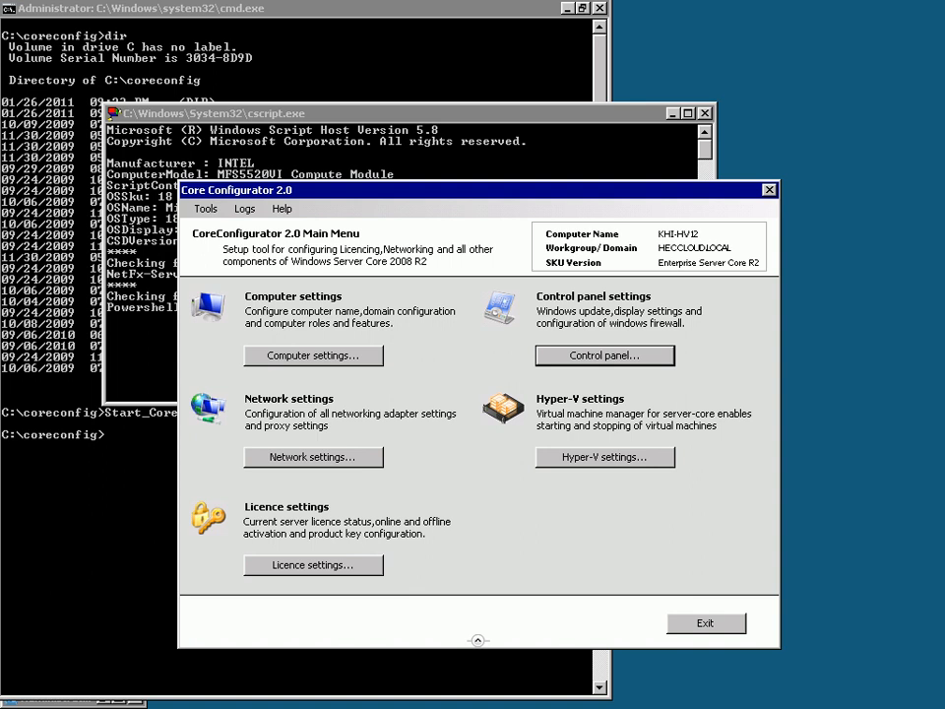
Open the Network settings menu from the Core Configurator Main Menu.
left_click(313, 457)
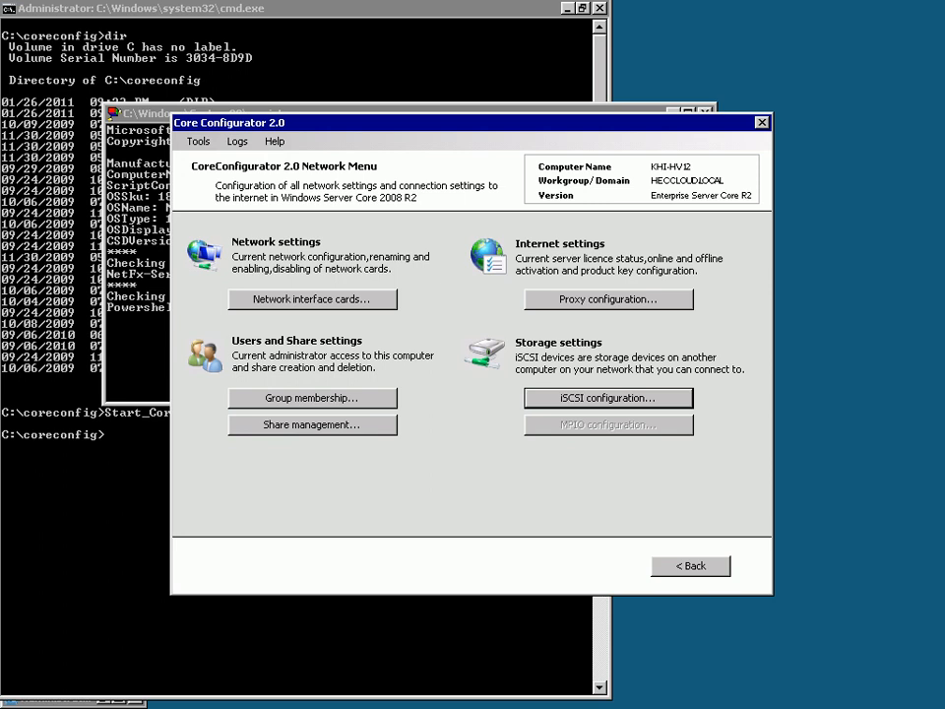
Click Back in the Network Menu to reach the Main Menu.
left_click(690, 566)
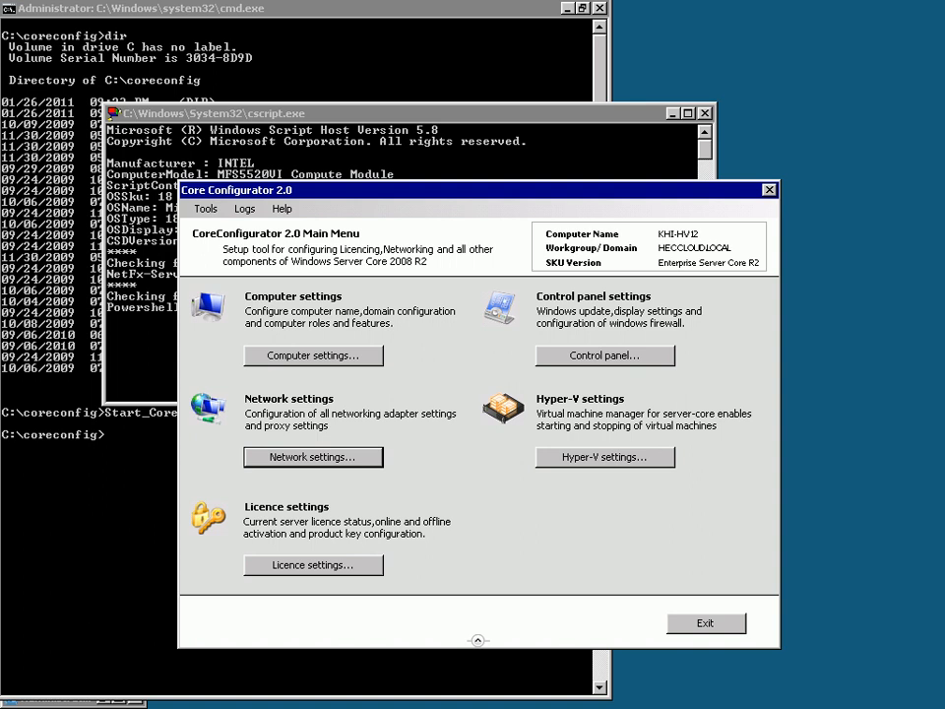
Preview the KHI-TMG02 and KHI-CTMG02 virtual machines in the Hyper-V manager, then close it.
left_click(604, 457)
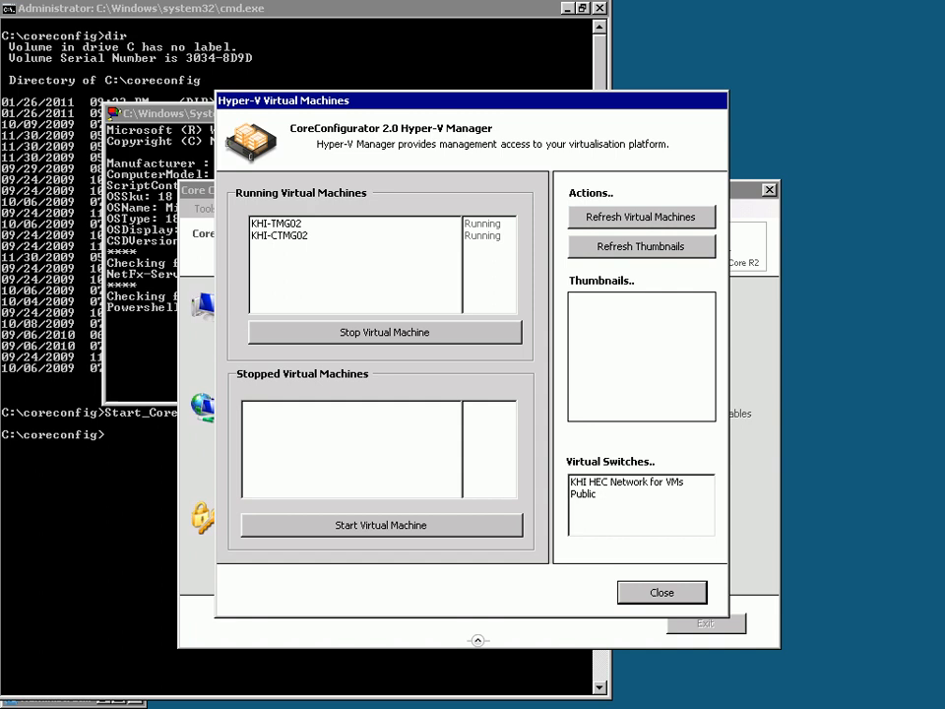
left_click(278, 223)
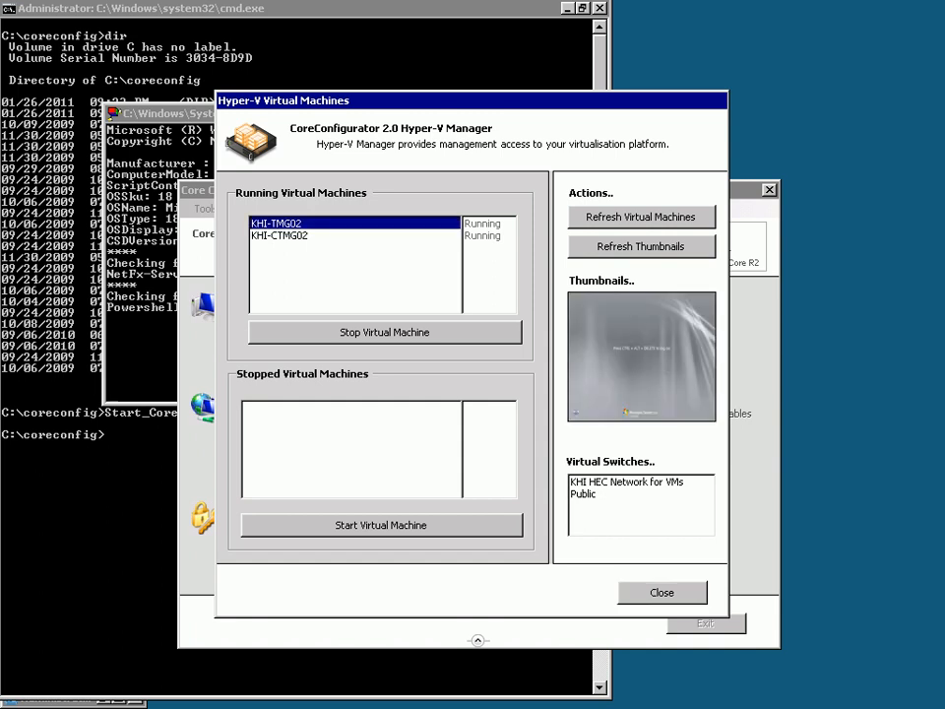
left_click(279, 235)
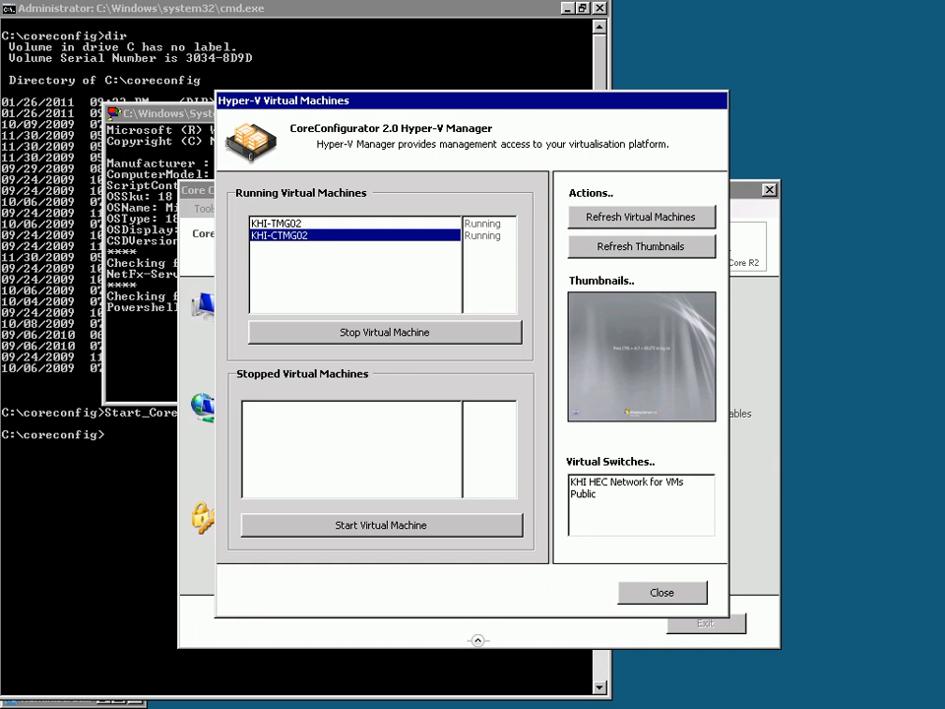
left_click(661, 593)
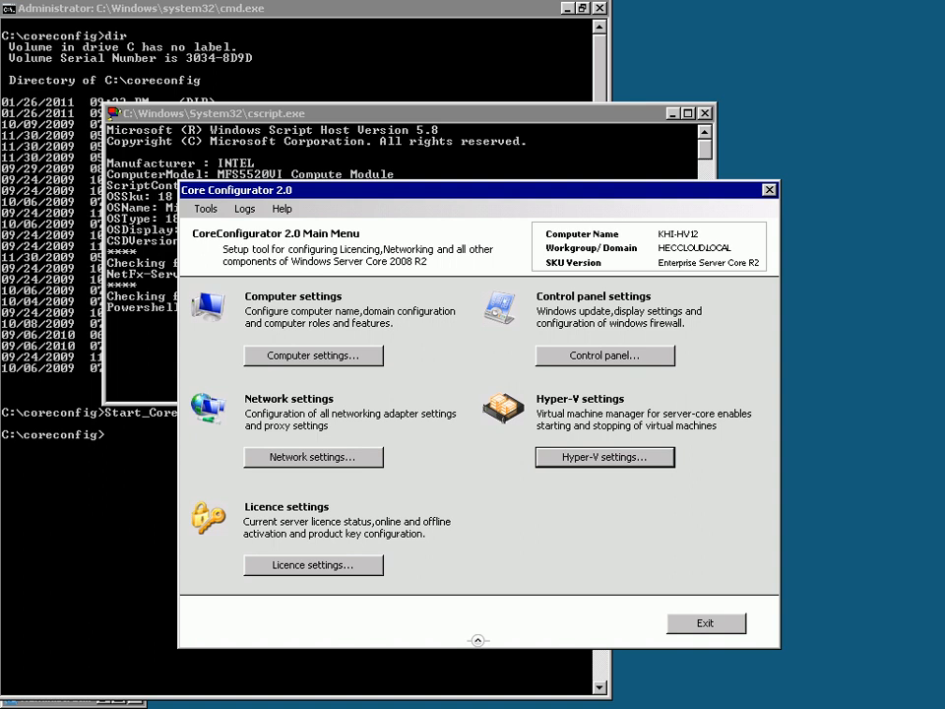
left_click(605, 457)
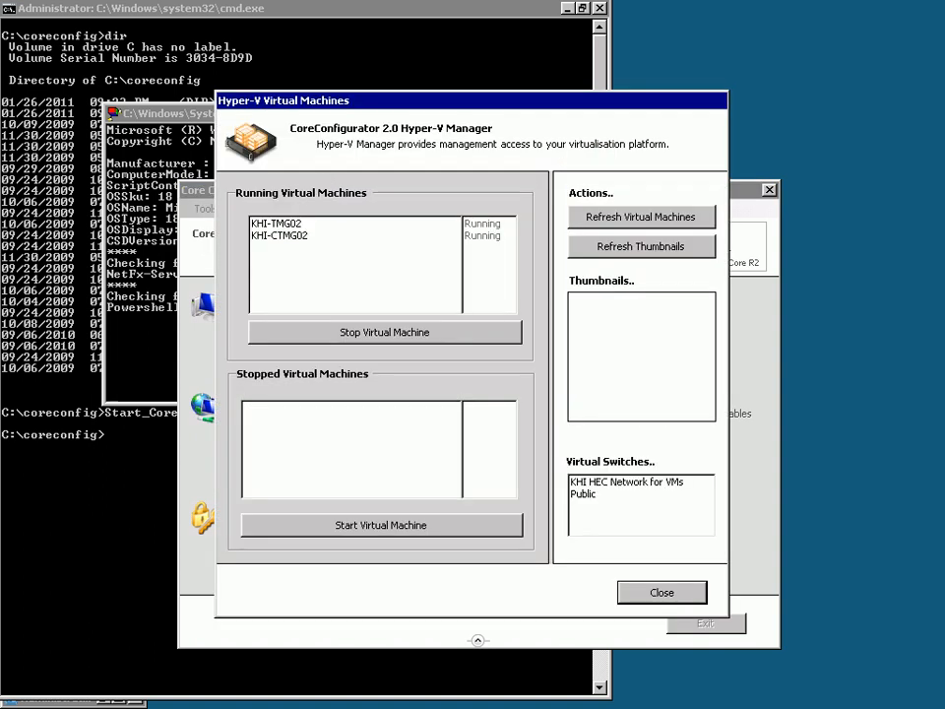
left_click(661, 593)
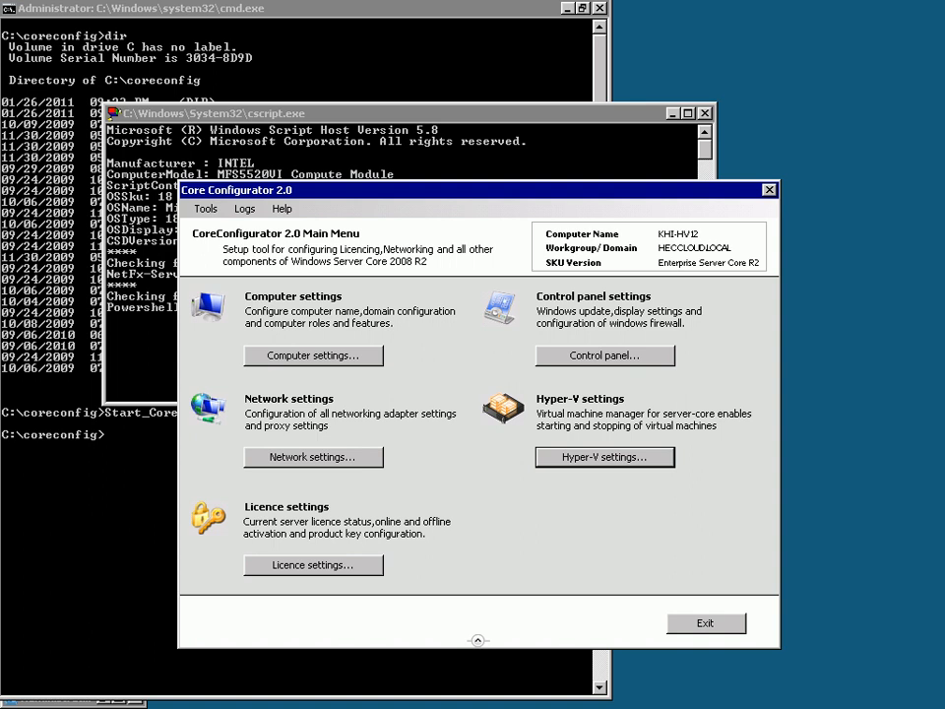
left_click(620, 10)
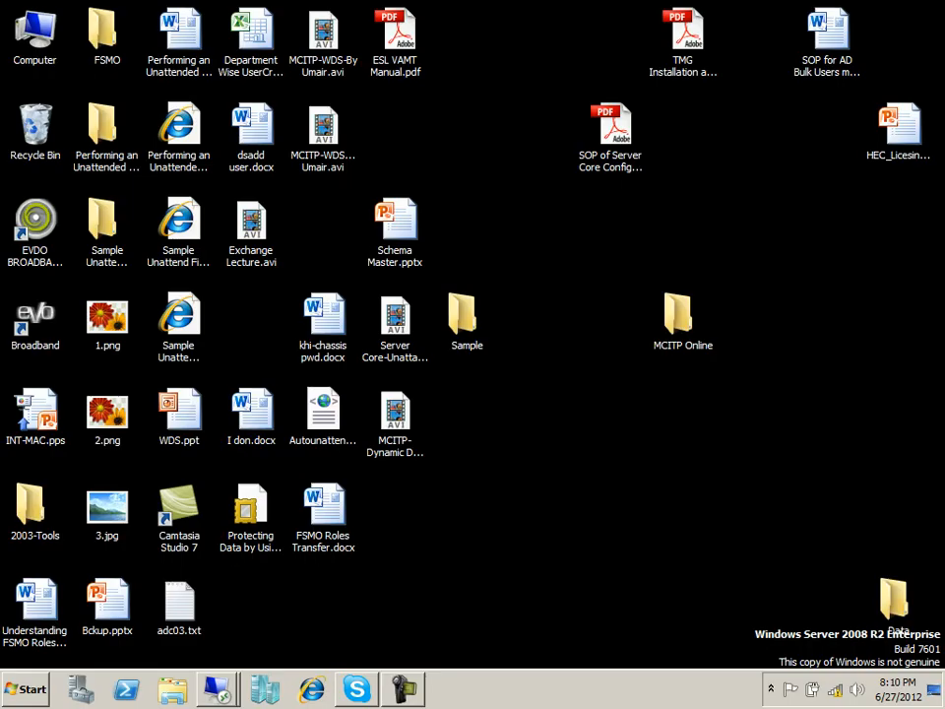
left_click(26, 689)
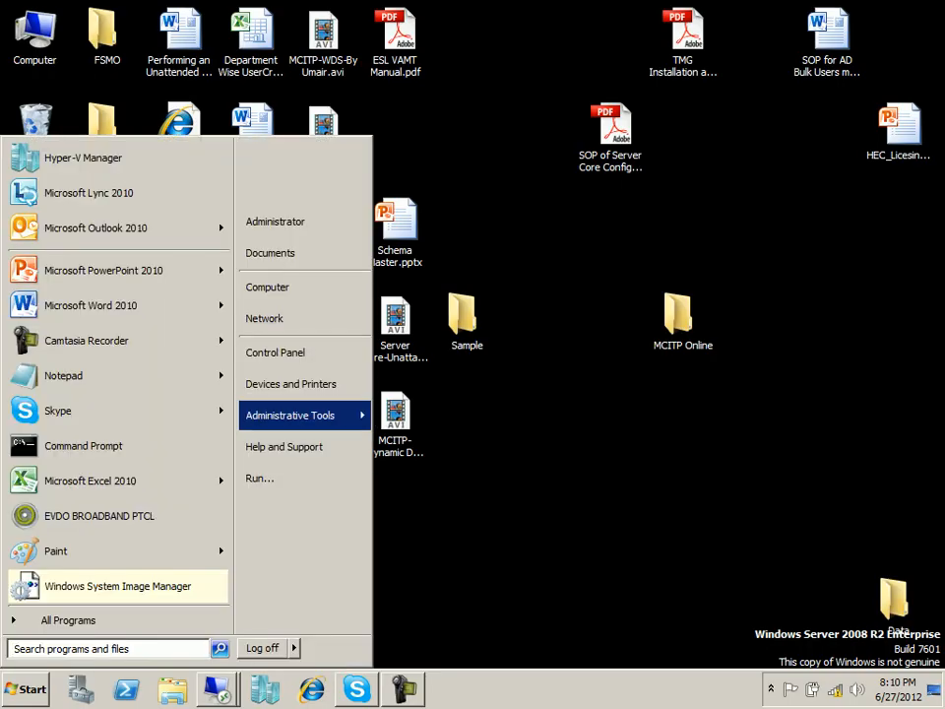
mouse_move(296, 415)
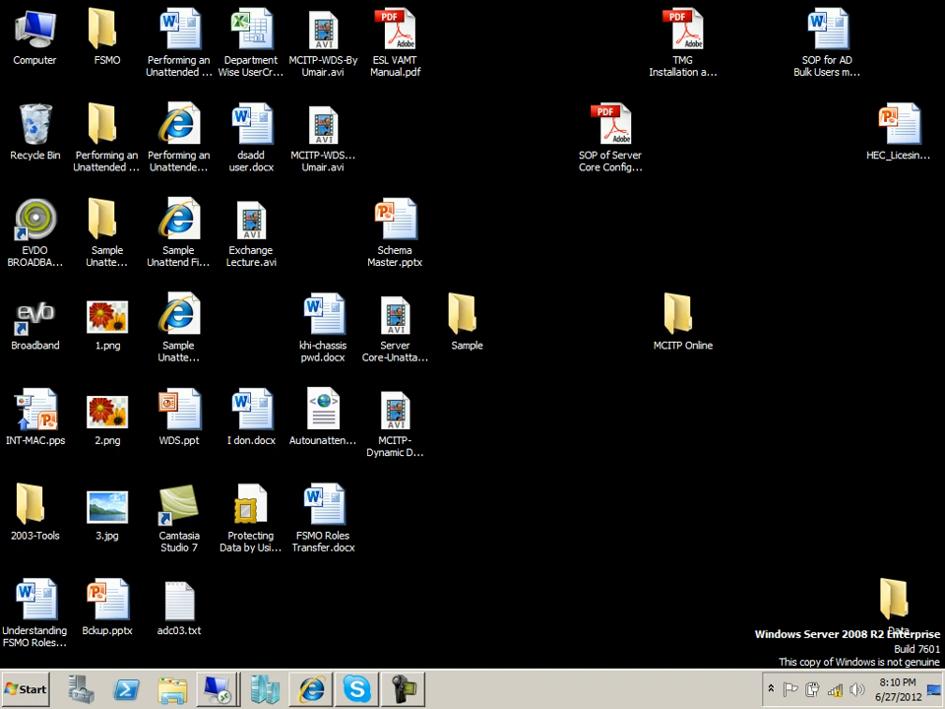
left_click(402, 688)
left_click(216, 689)
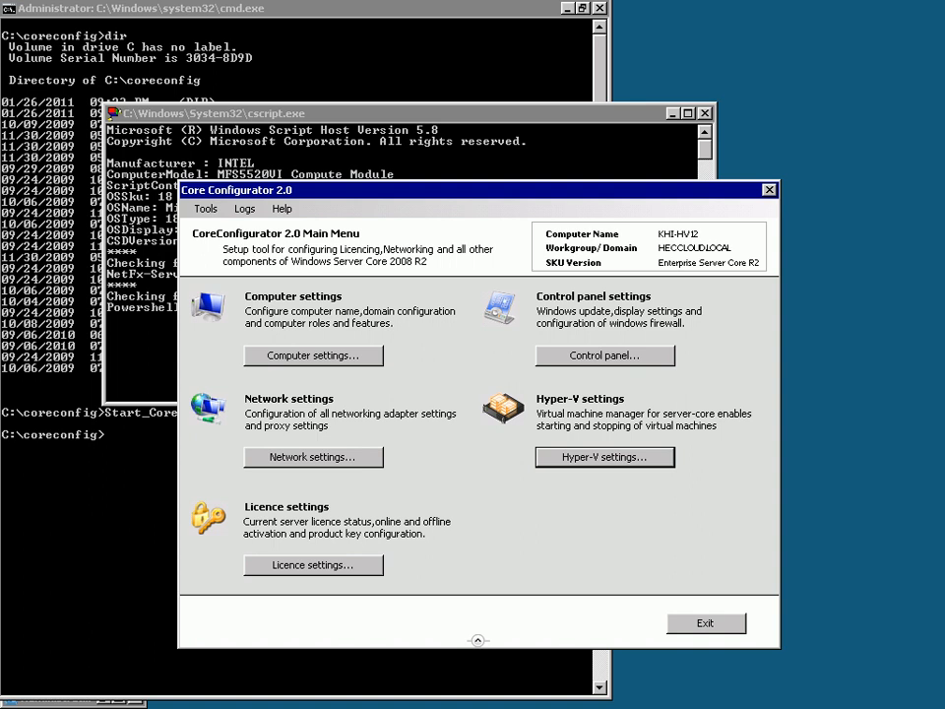
View and close the program credits, return to the main menu, then bring cmd.exe forward.
mouse_move(473, 1)
left_click(604, 355)
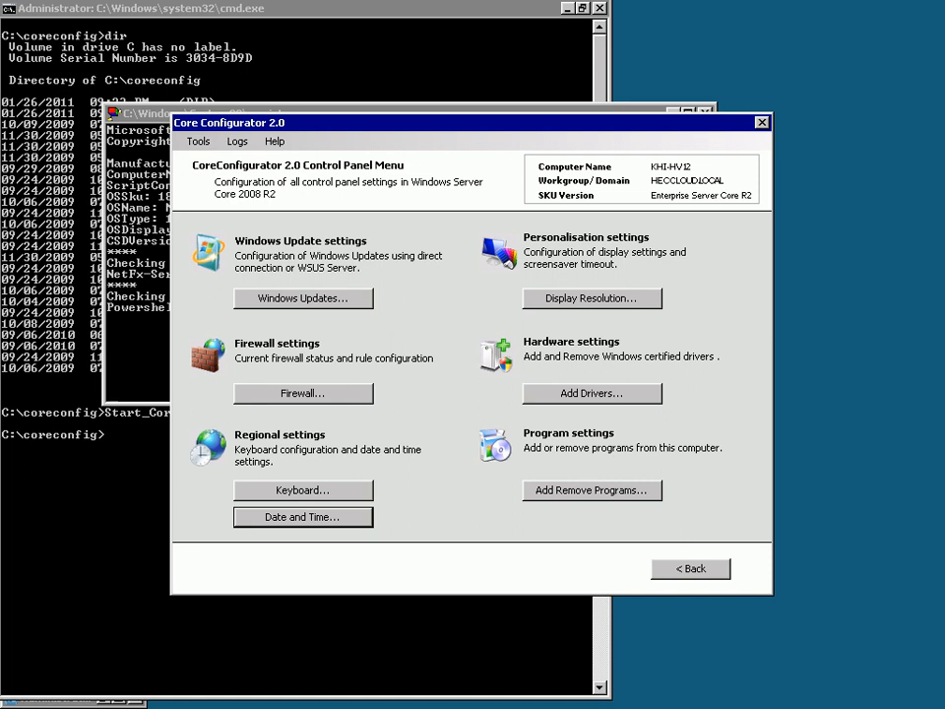
left_click(275, 141)
left_click(303, 181)
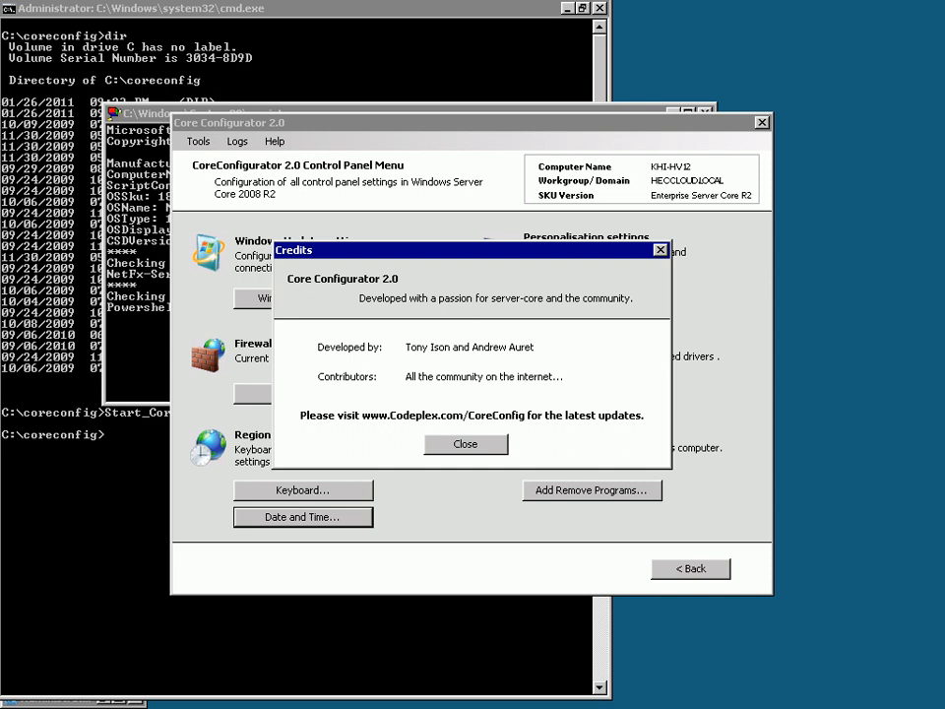
left_click(466, 444)
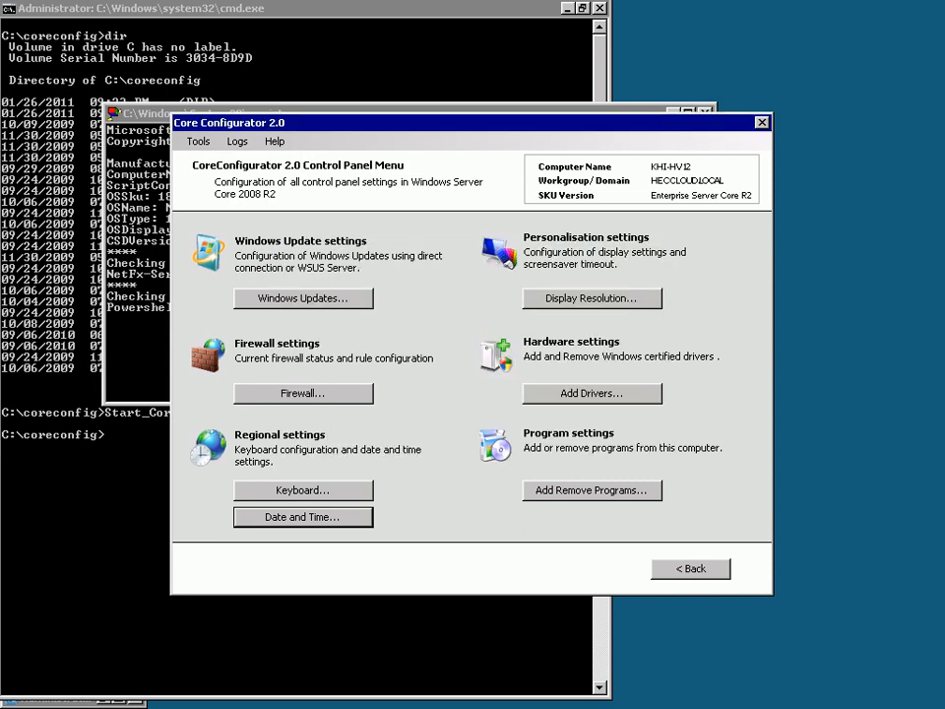
left_click(691, 569)
left_click(531, 673)
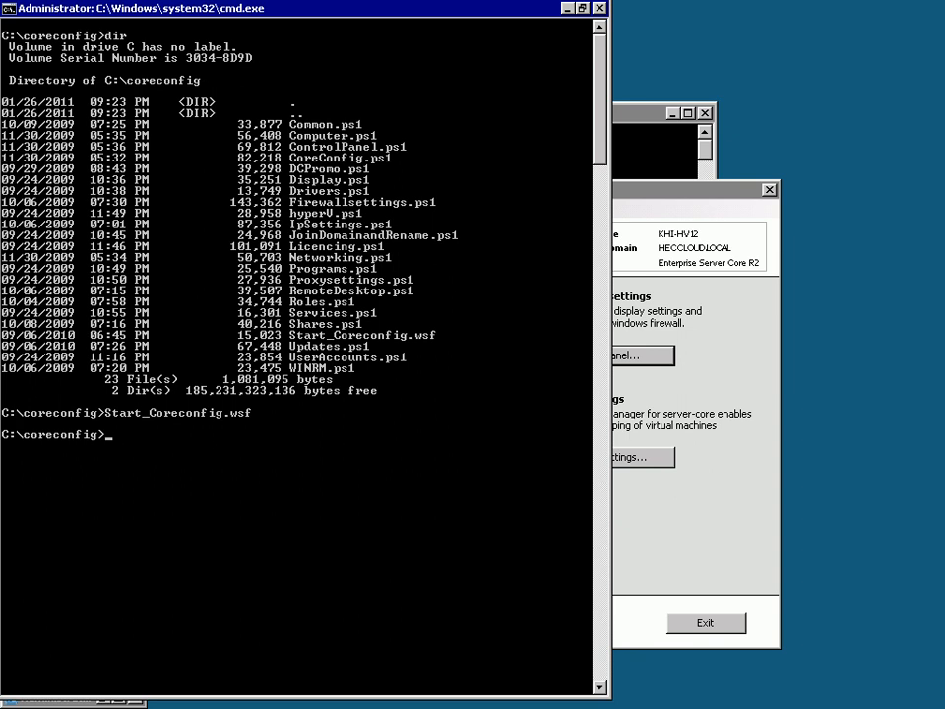
Exit the command prompt and confirm disconnecting the remote desktop session.
type("exit")
key("Return")
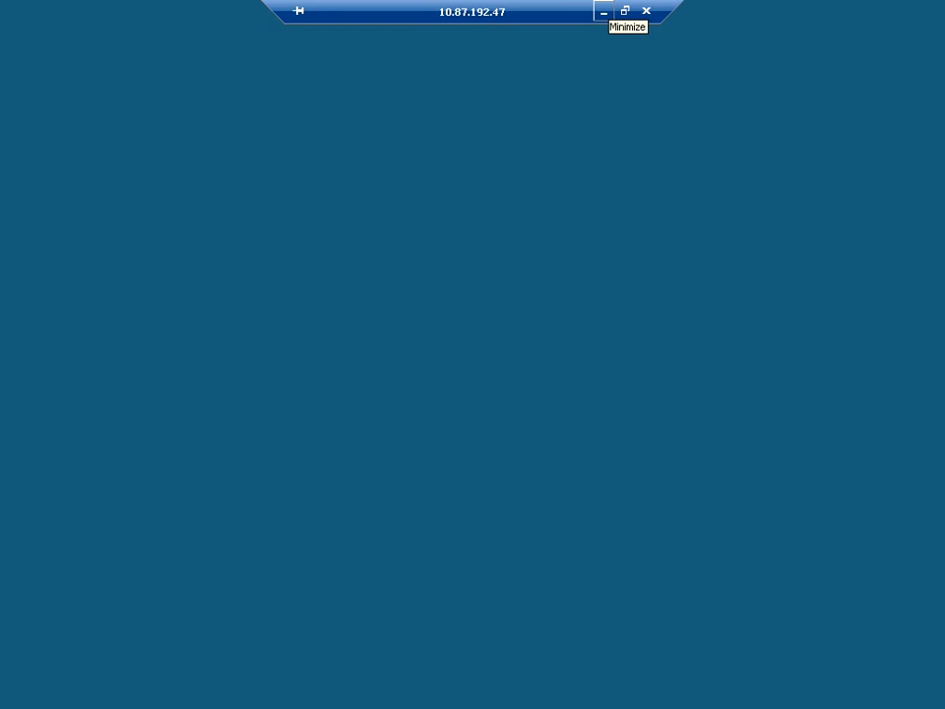
left_click(646, 11)
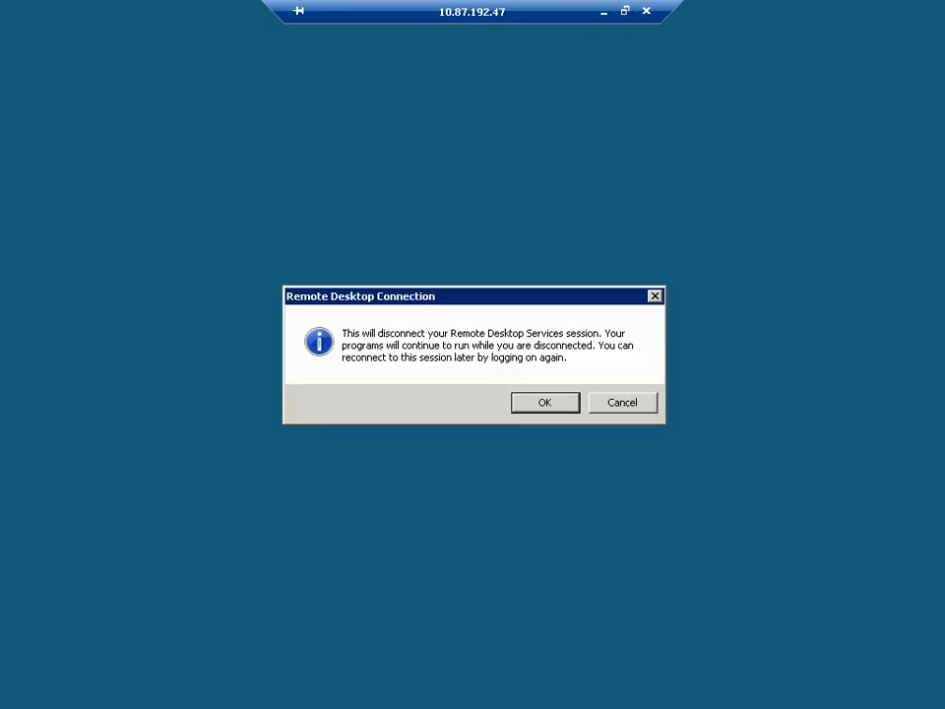
key("Return")
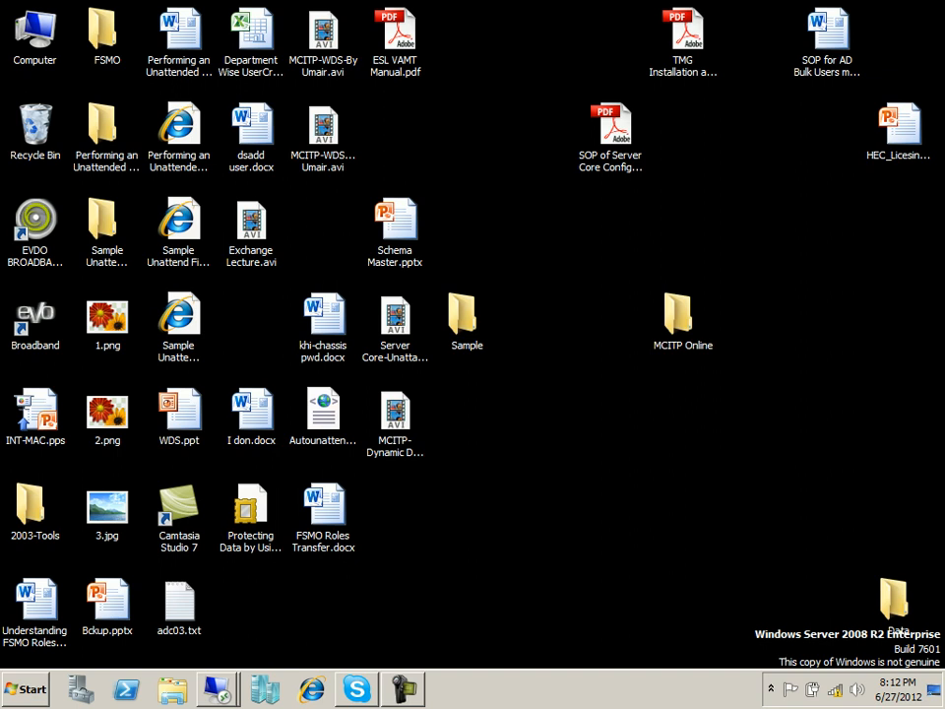
Launch Windows System Image Manager from the Microsoft Windows AIK group in All Programs.
key("super")
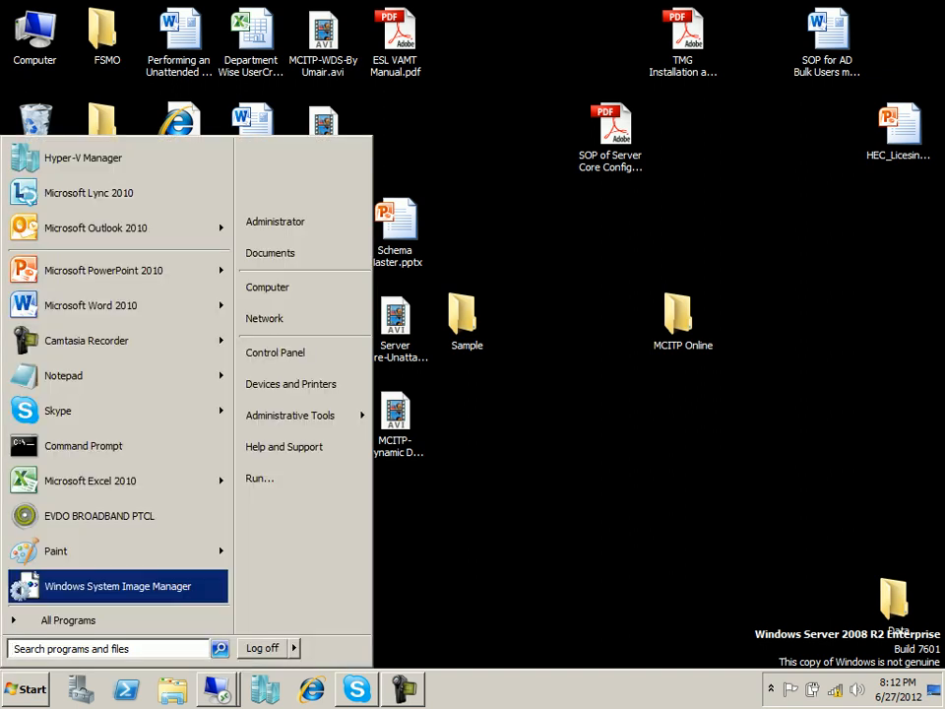
key("Down")
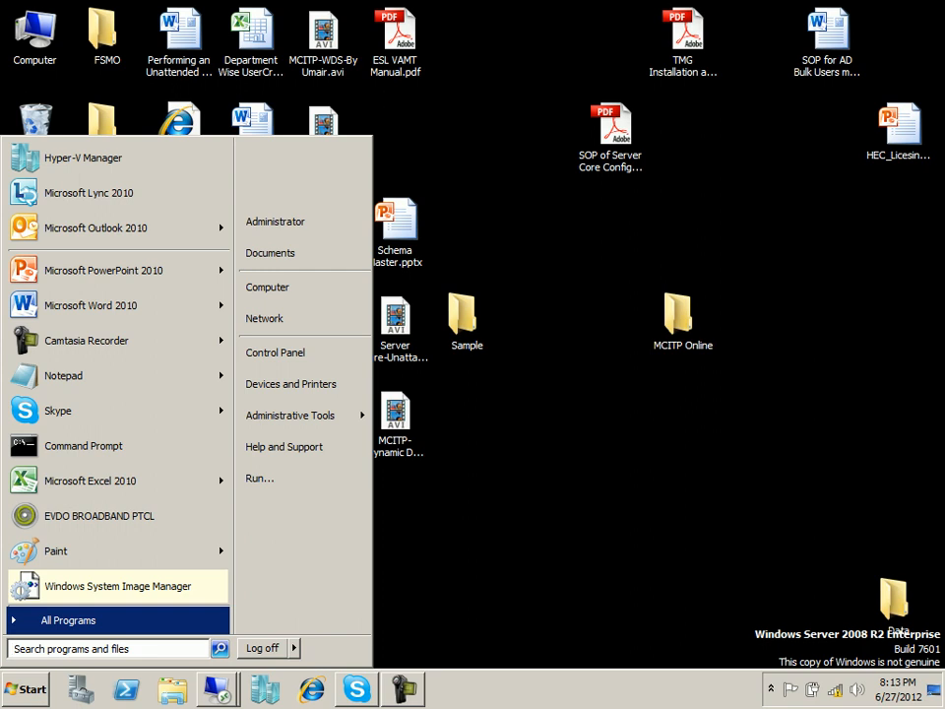
key("Return")
key("Down")
key("Down")
key("Up")
key("Up")
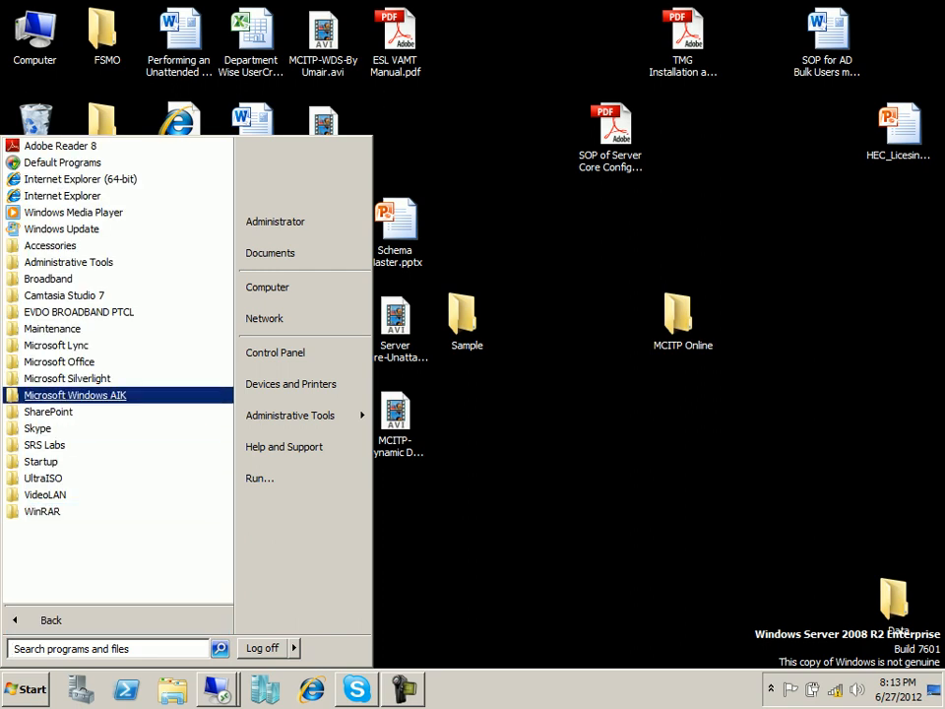
key("Return")
key("Down")
key("Down")
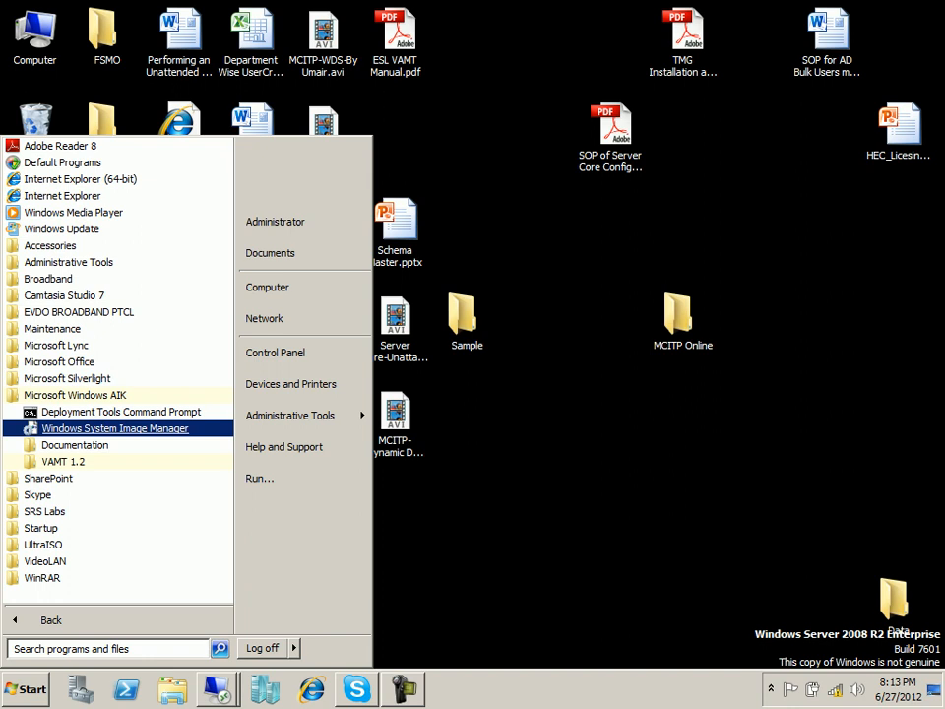
key("Up")
key("Up")
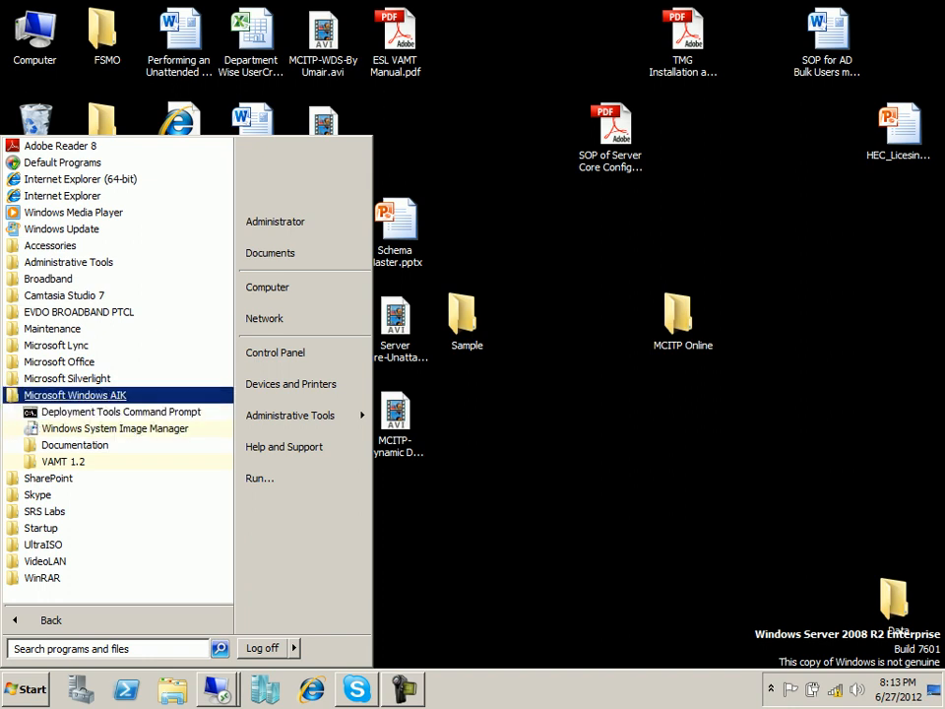
key("Down")
key("Down")
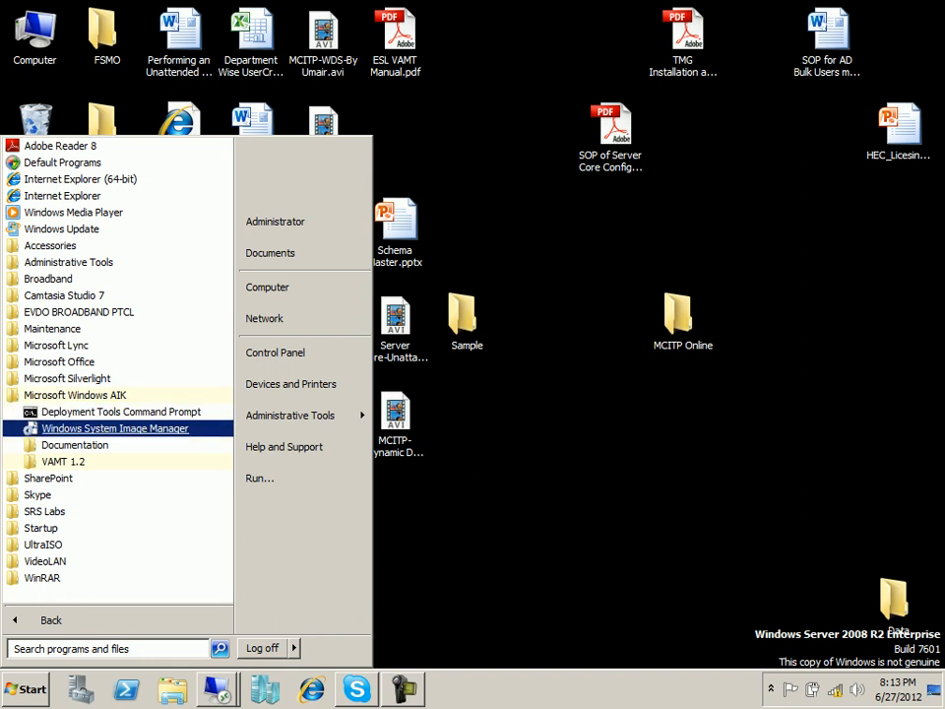
key("Return")
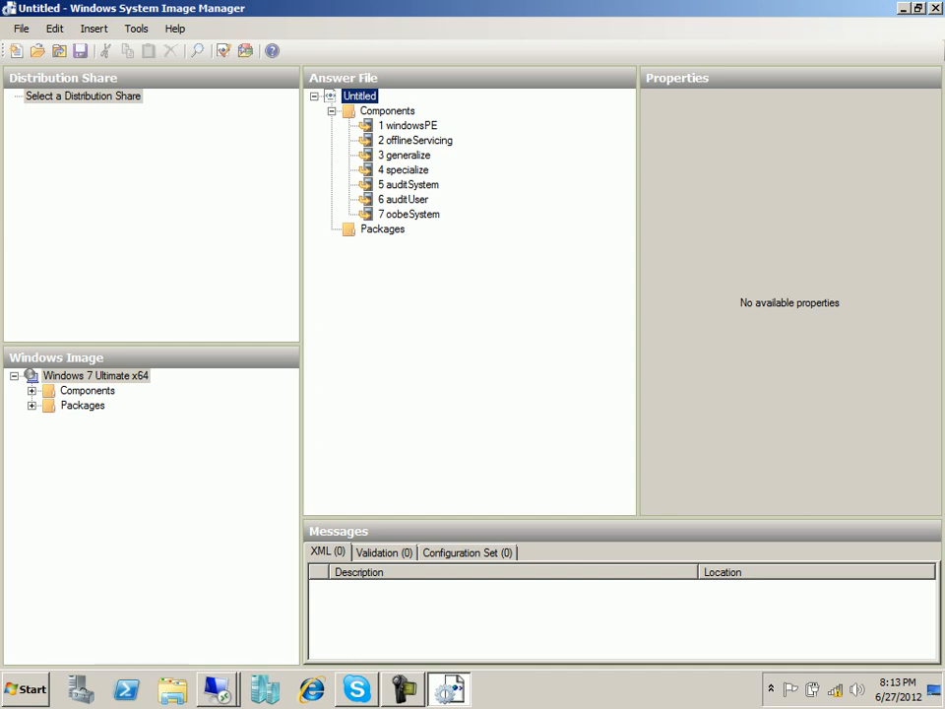
Through File > Select Windows Image, open INSTALL.WIM and pick the Windows 7 Ultimate x64 edition.
left_click(21, 28)
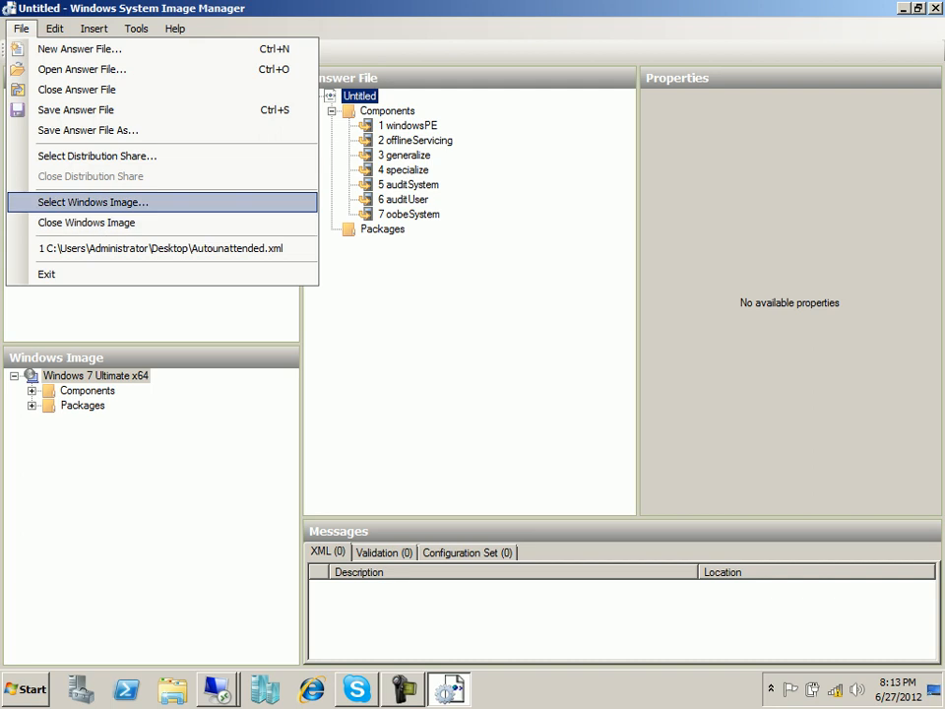
left_click(92, 202)
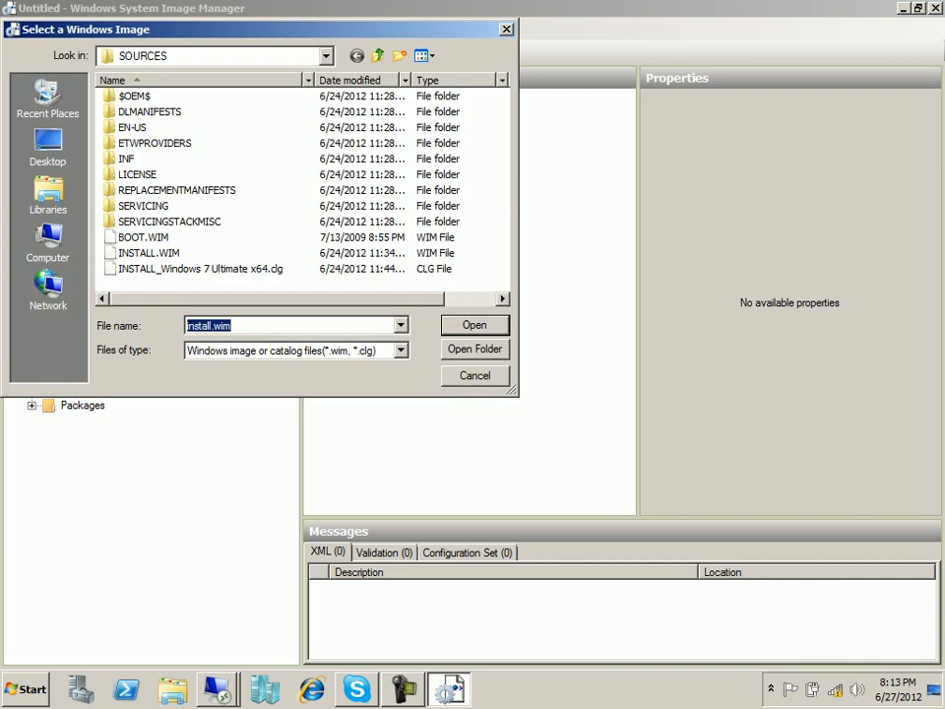
left_click(148, 253)
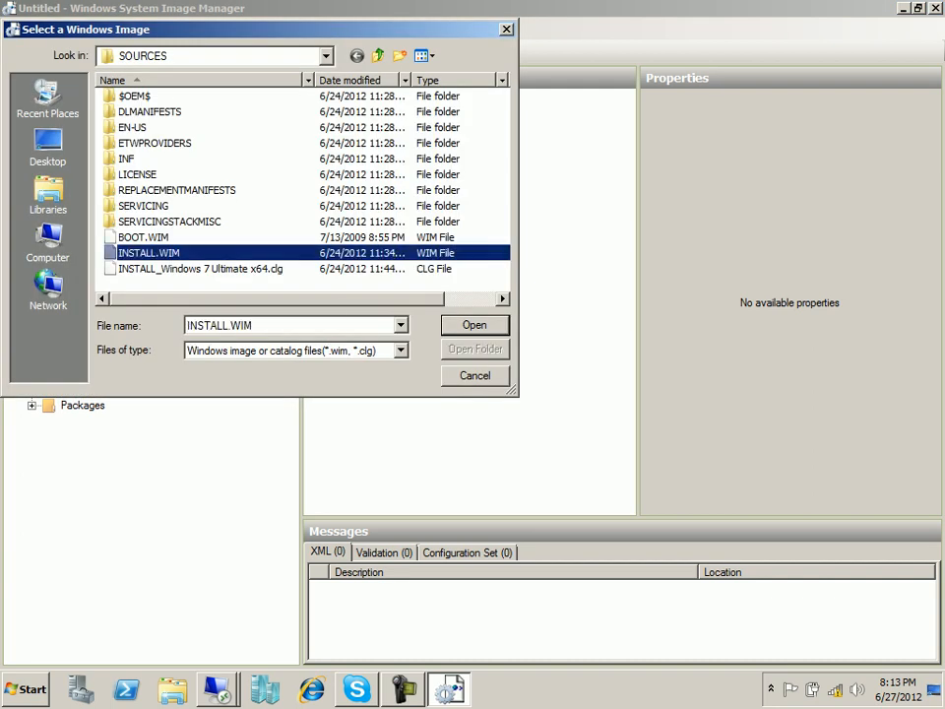
left_click(474, 324)
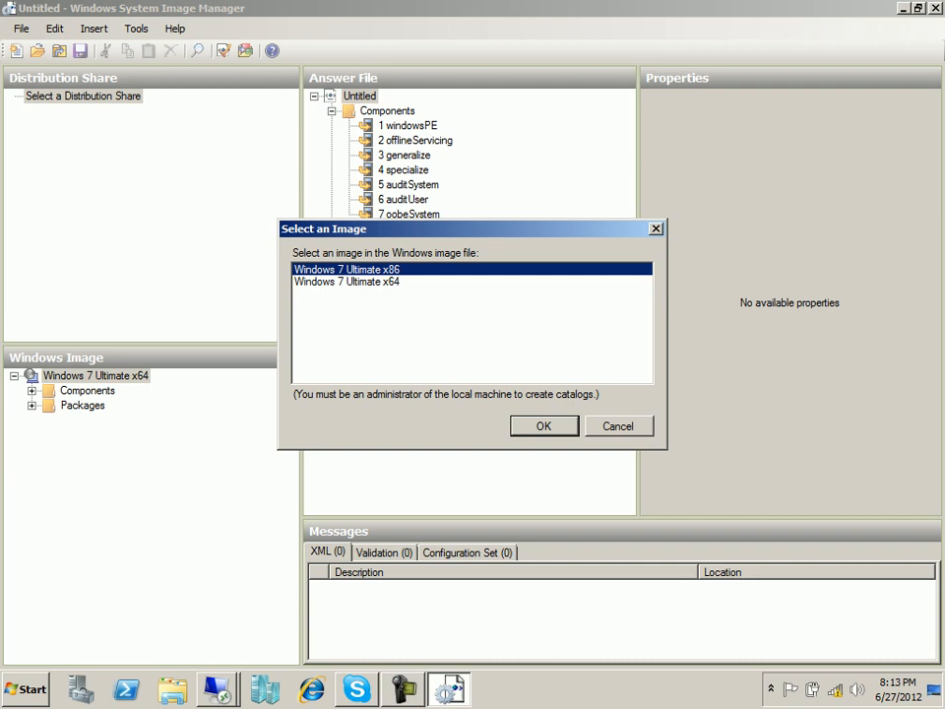
left_click(346, 282)
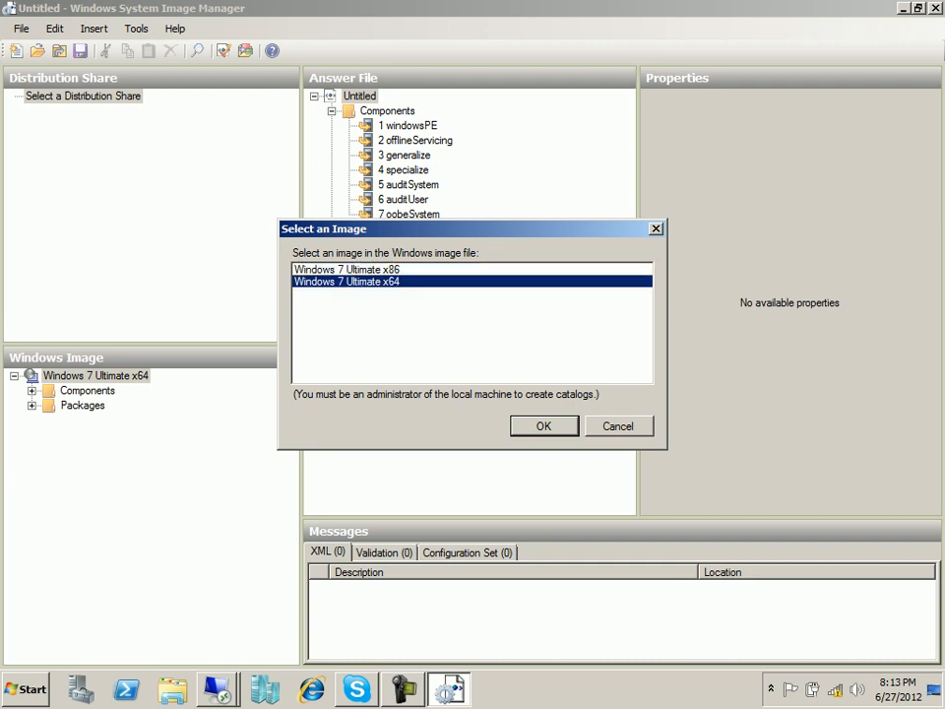
left_click(543, 426)
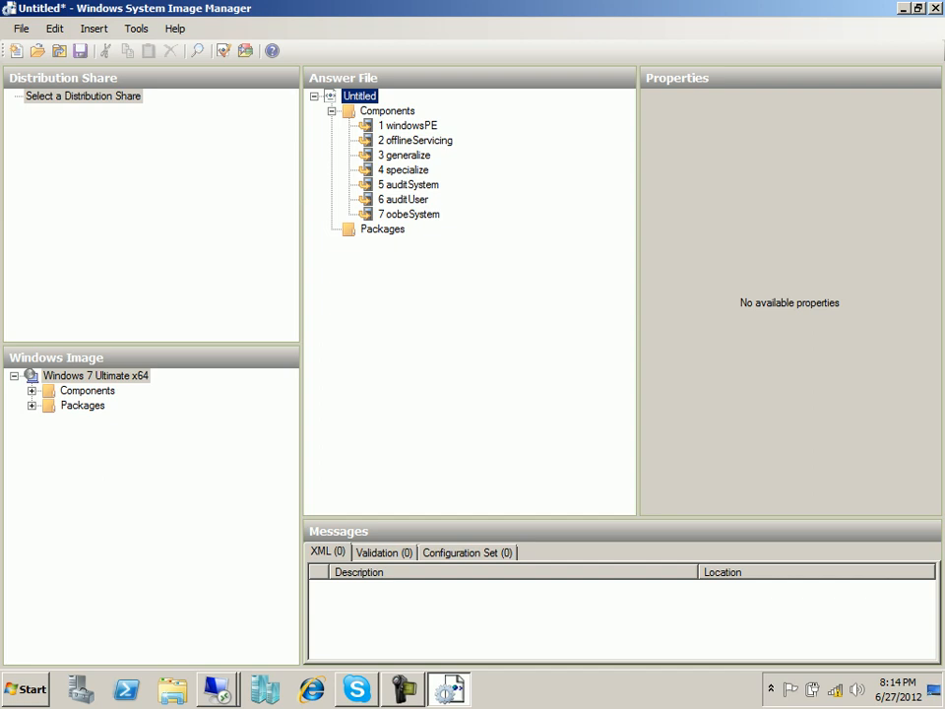
Save the current answer file as Untitled.xml on the Desktop, start a new one, and select windowsPE.
left_click(21, 29)
left_click(59, 46)
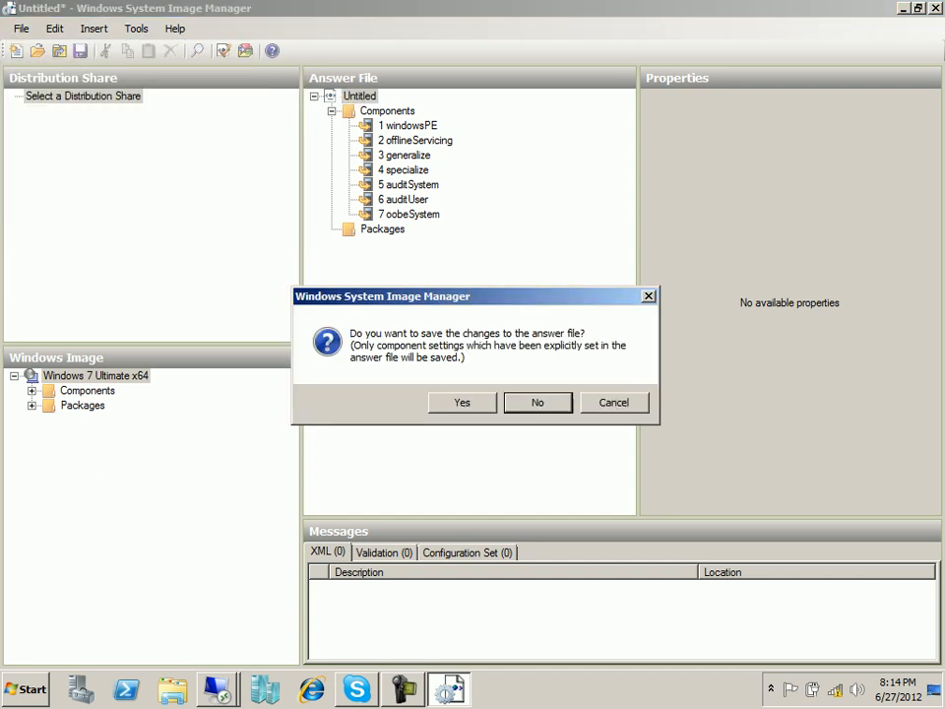
left_click(462, 402)
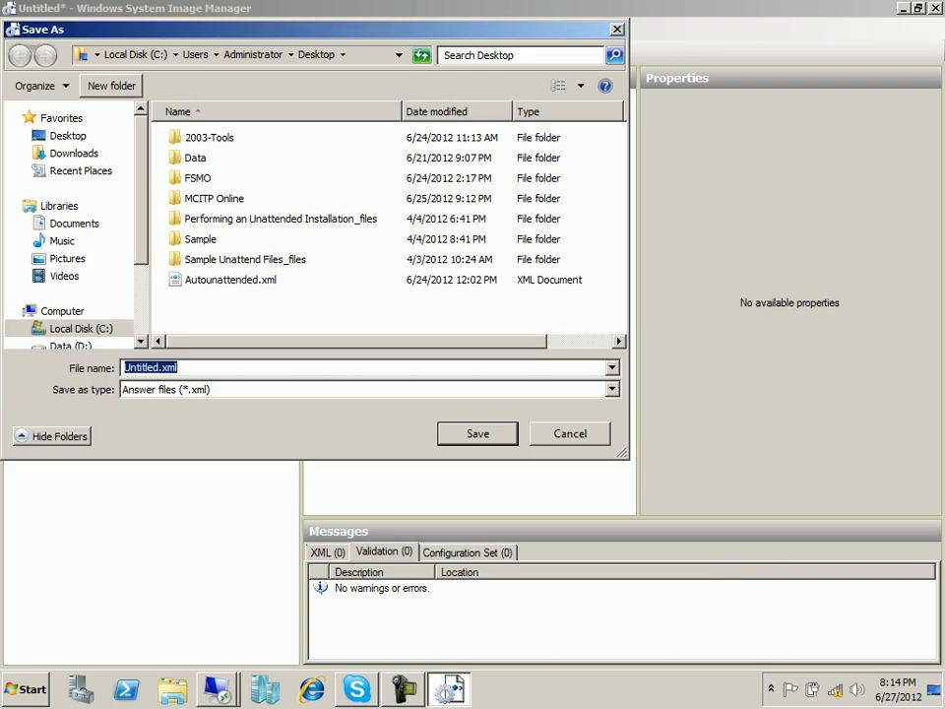
left_click(97, 54)
left_click(118, 94)
left_click(477, 433)
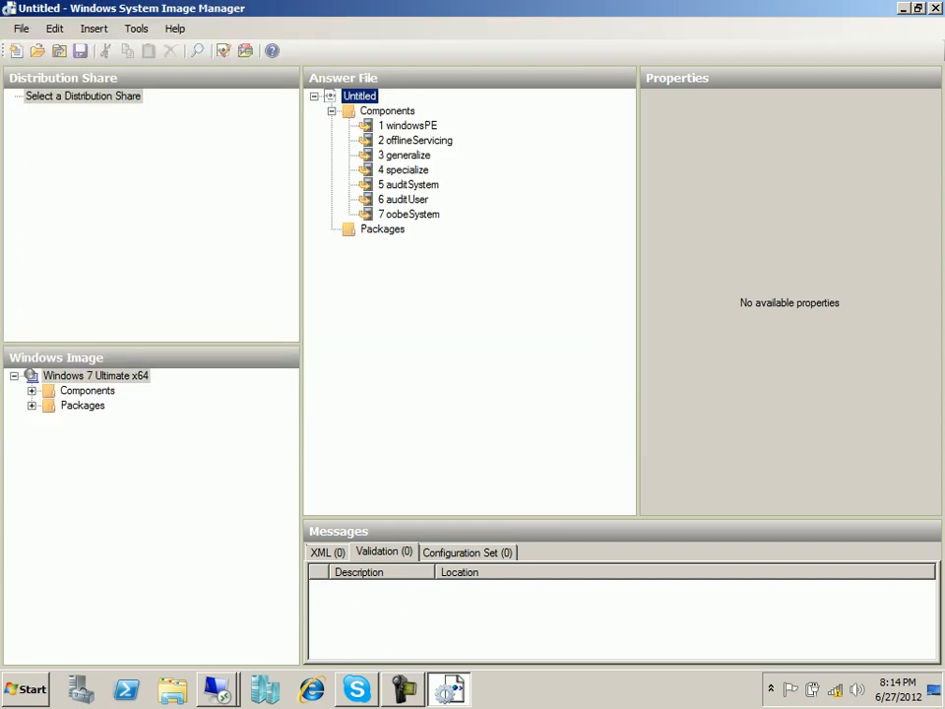
left_click(407, 126)
left_click(416, 141)
left_click(408, 156)
left_click(407, 171)
left_click(409, 185)
left_click(407, 199)
left_click(409, 215)
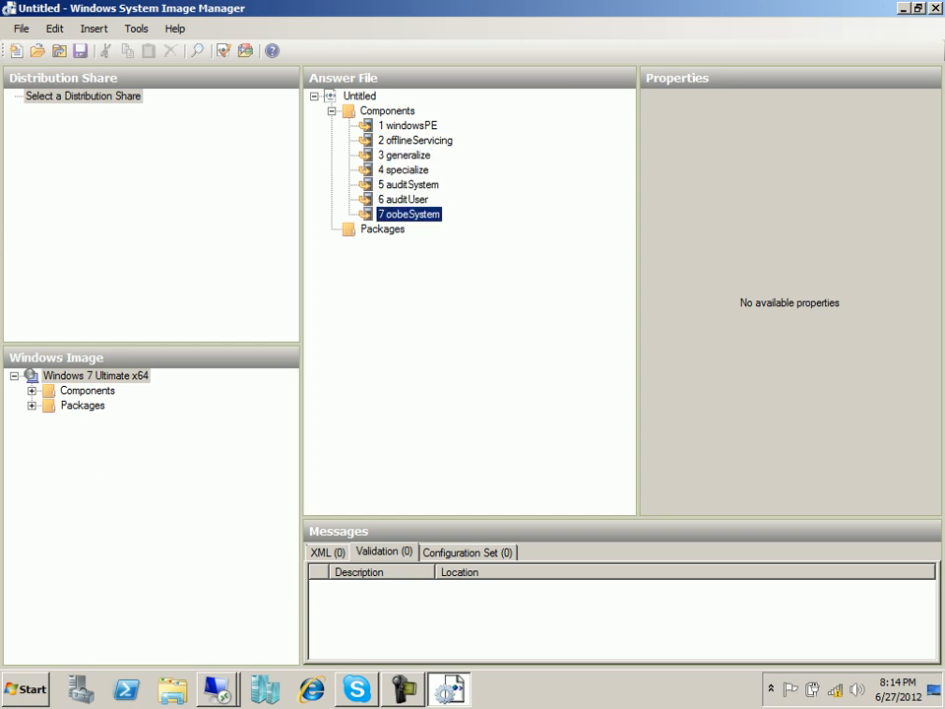
left_click(408, 126)
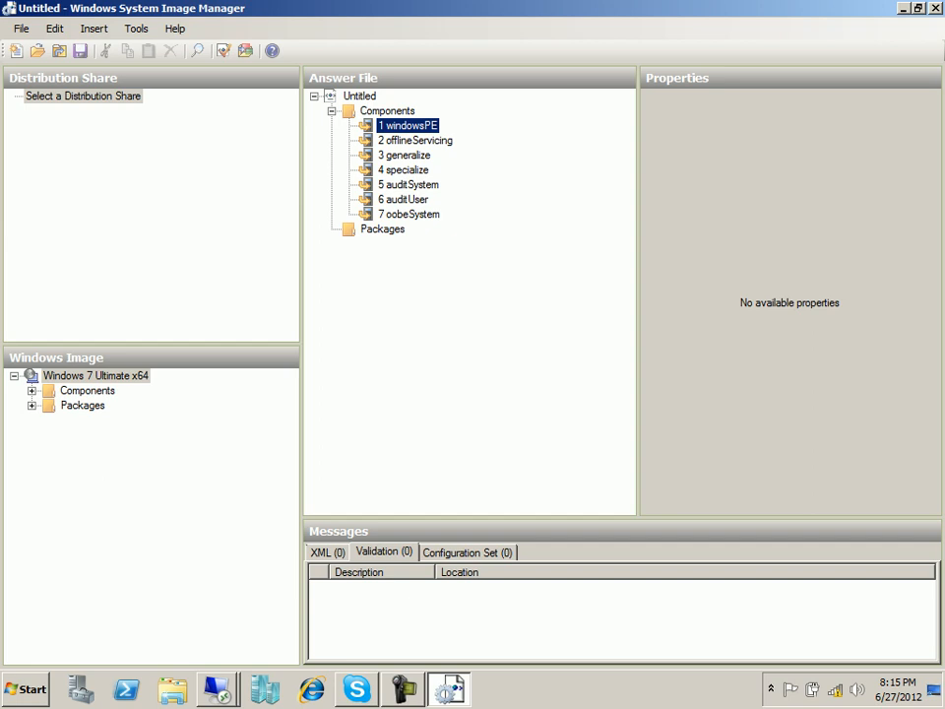
left_click(415, 141)
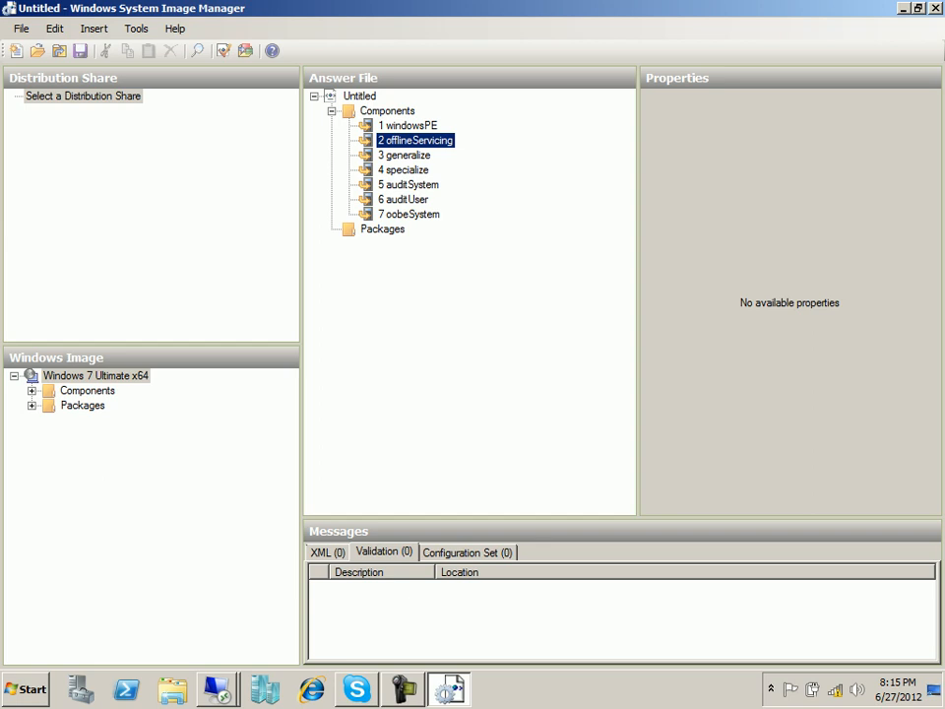
left_click(404, 155)
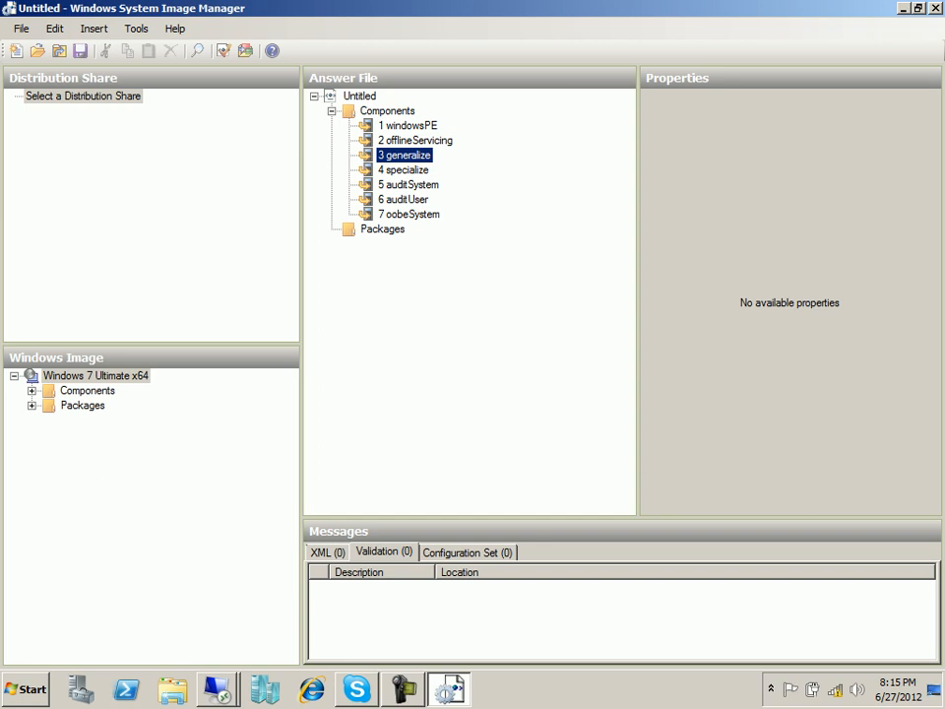
left_click(404, 170)
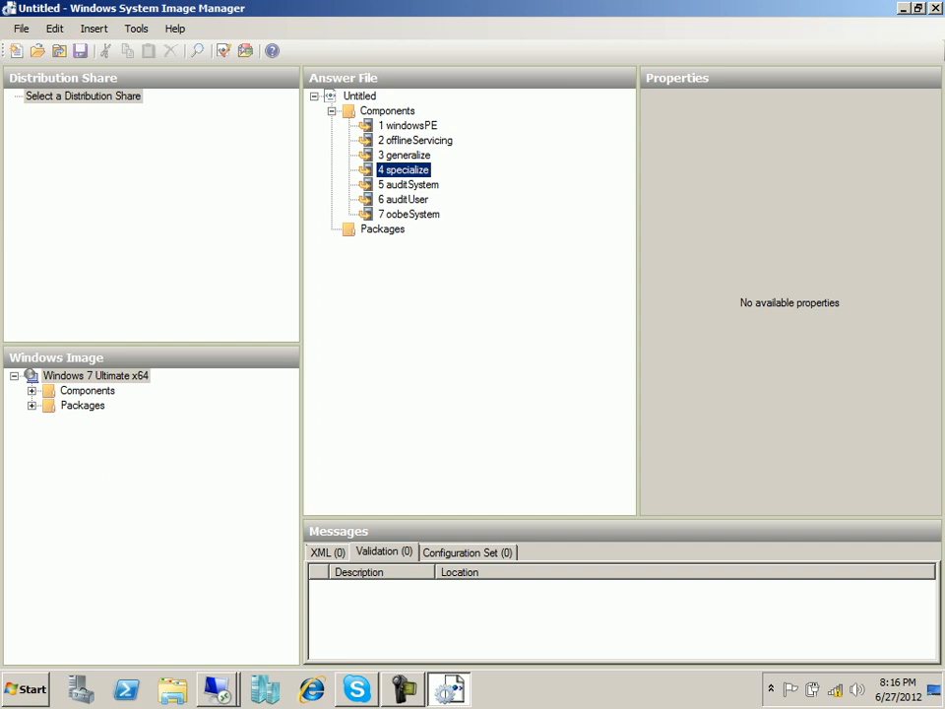
left_click(408, 185)
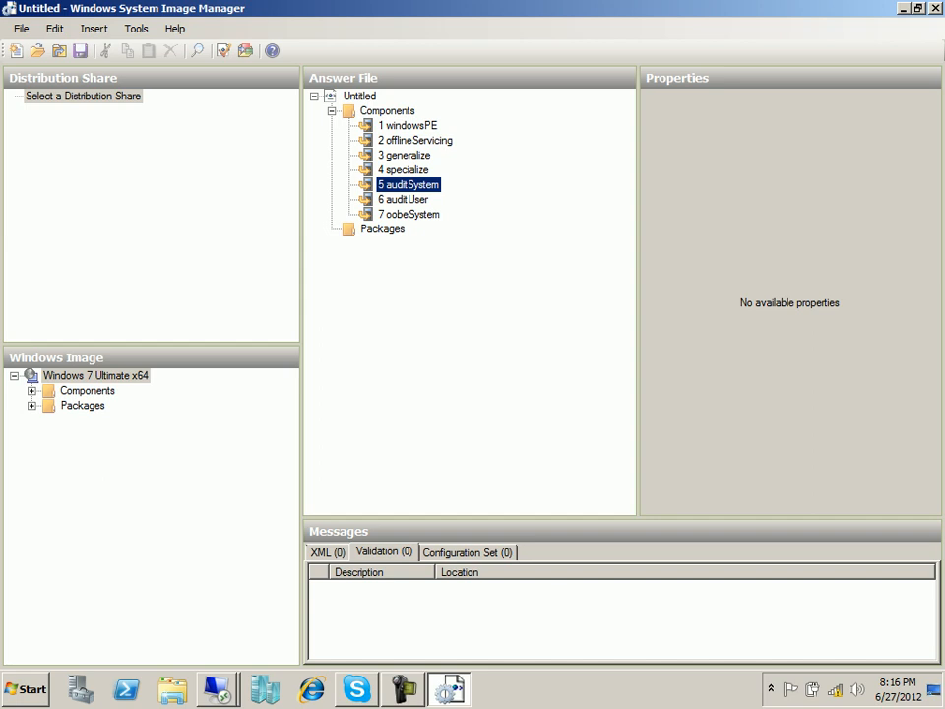
left_click(403, 199)
left_click(408, 185)
left_click(404, 200)
left_click(410, 214)
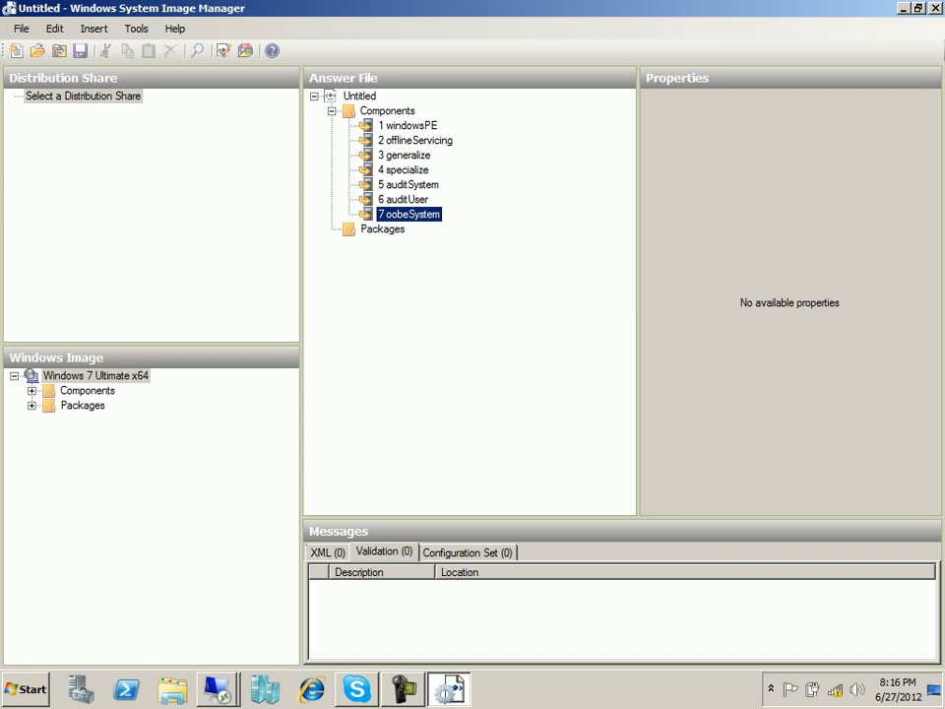
left_click(87, 391)
Expand the Components list of the Windows Image.
double_click(108, 389)
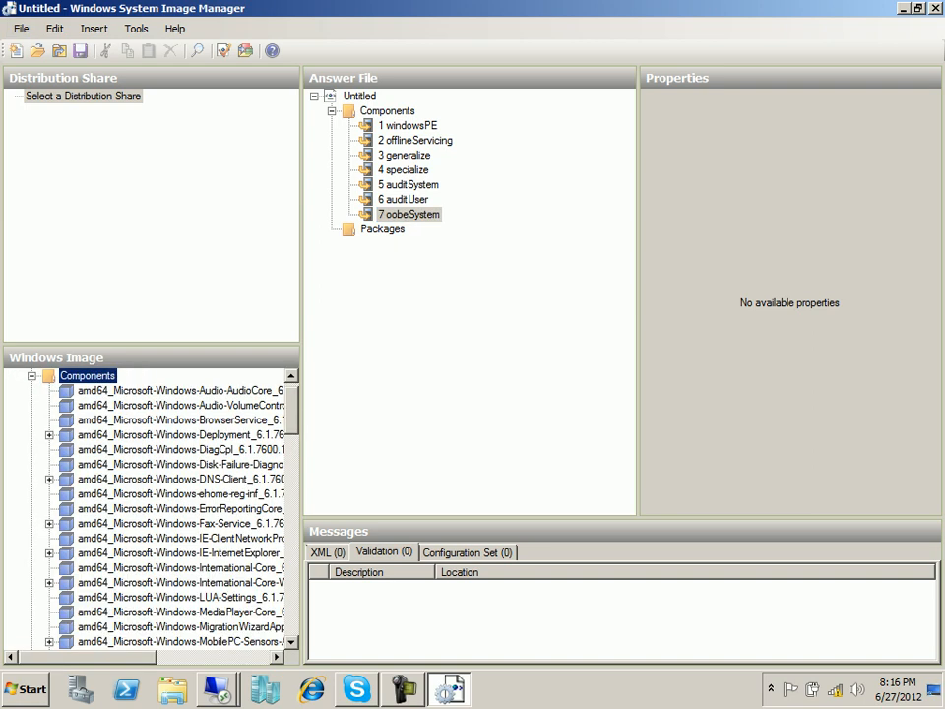
double_click(88, 376)
double_click(83, 406)
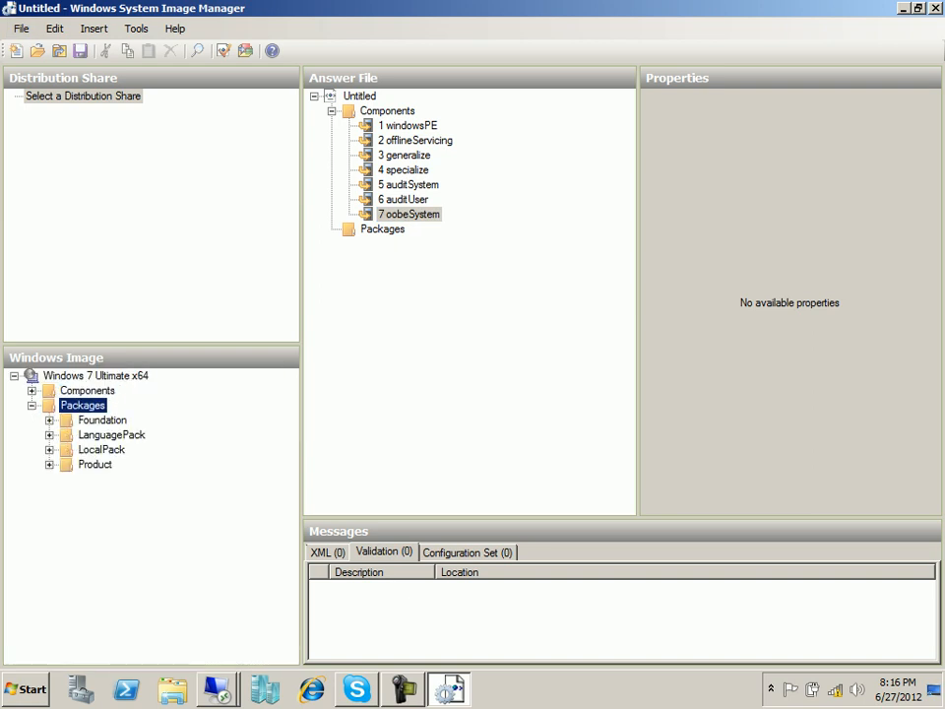
double_click(83, 406)
double_click(88, 391)
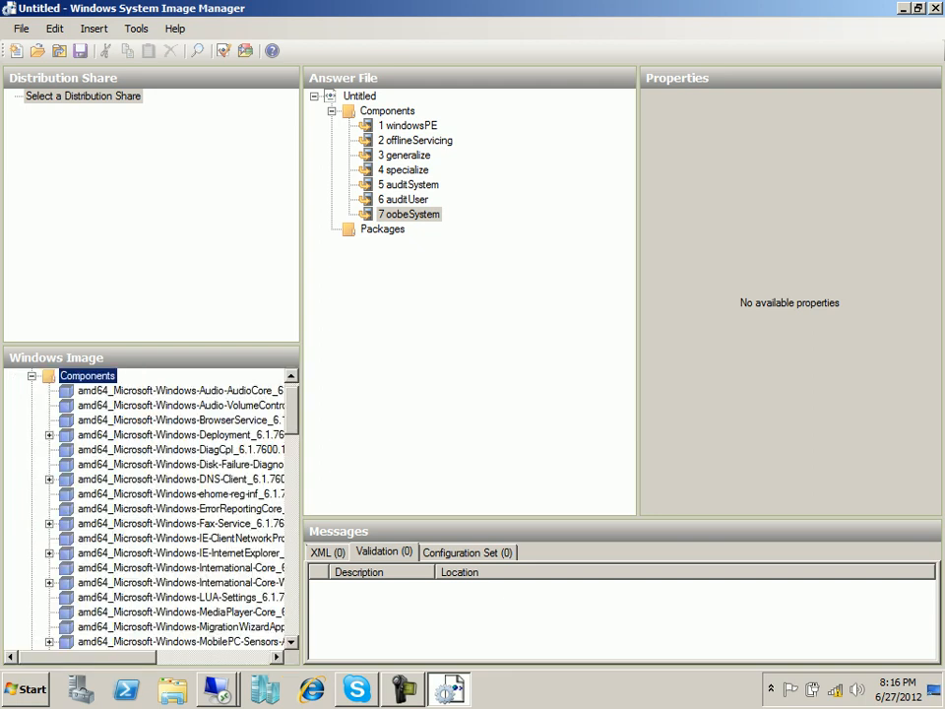
Enlarge the Windows Image pane and select x86_Microsoft-Windows-International-Core.
left_click_drag(148, 345, 148, 220)
left_click_drag(302, 295, 388, 295)
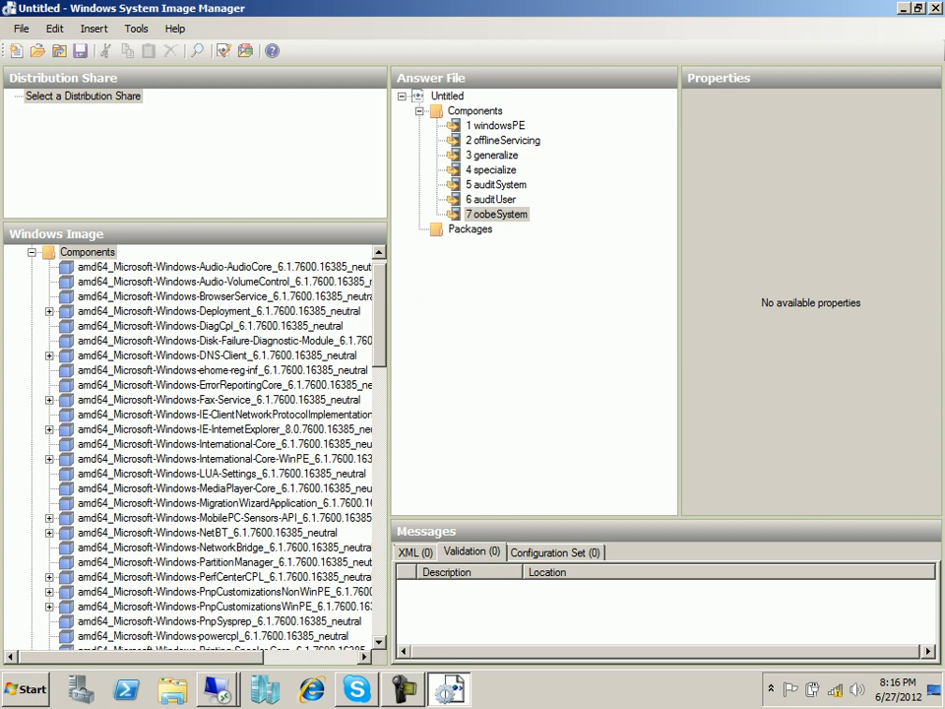
left_click_drag(389, 295, 486, 295)
scroll(236, 448, "down", 20)
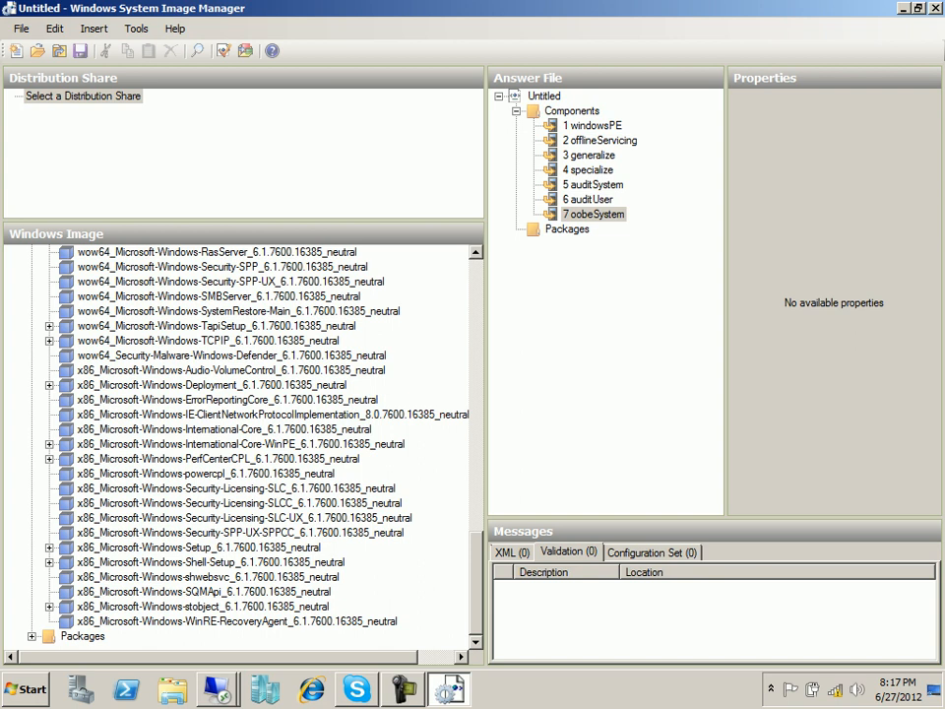
left_click(224, 429)
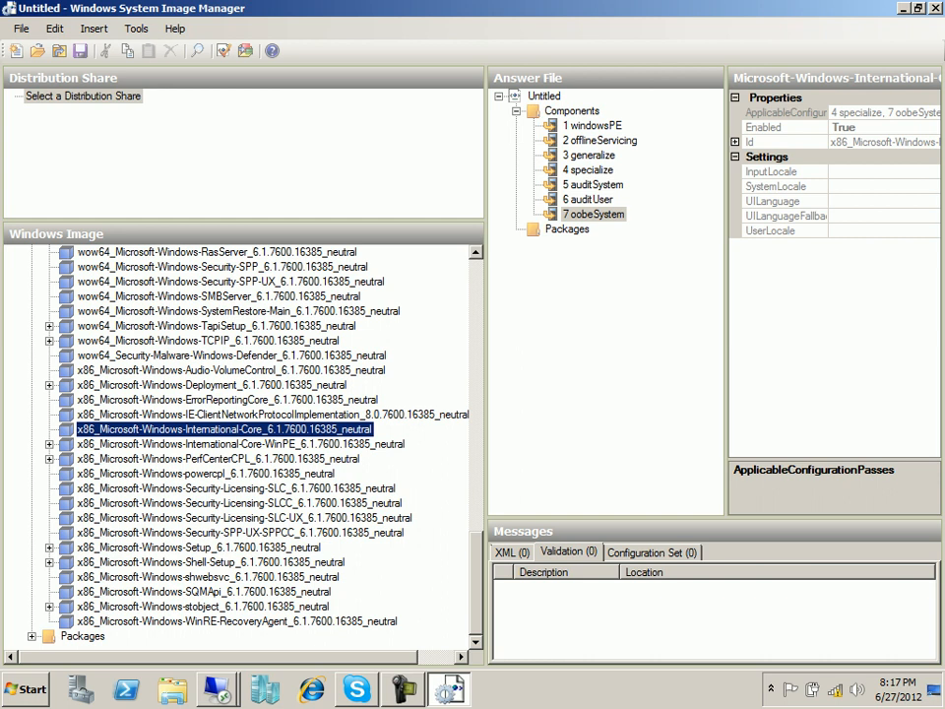
Check which passes the International-Core components can be added to.
right_click(173, 429)
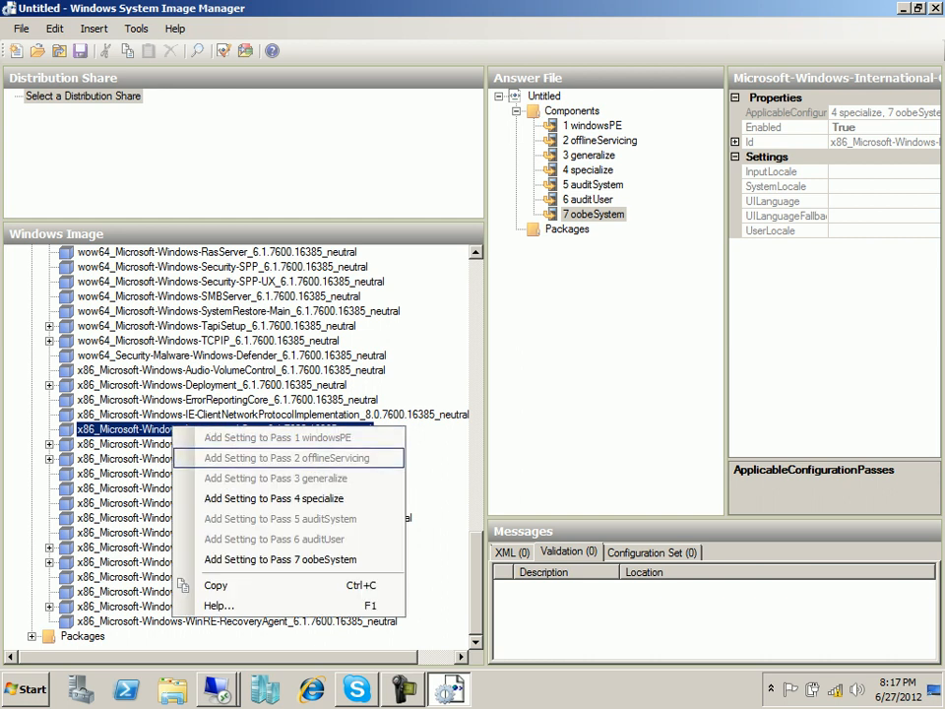
left_click(157, 444)
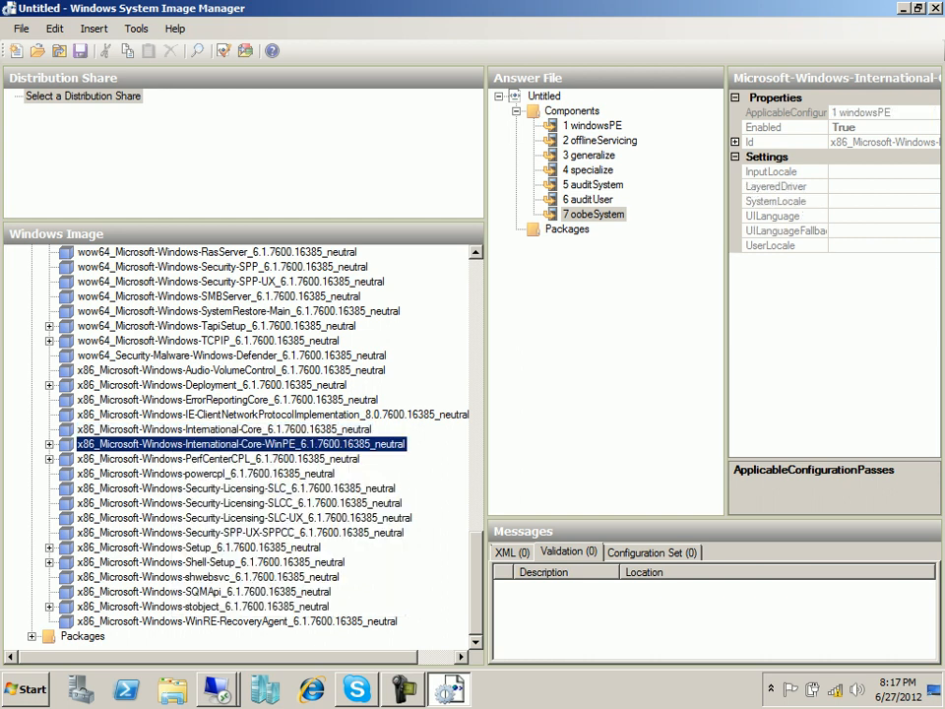
left_click(176, 430)
right_click(178, 431)
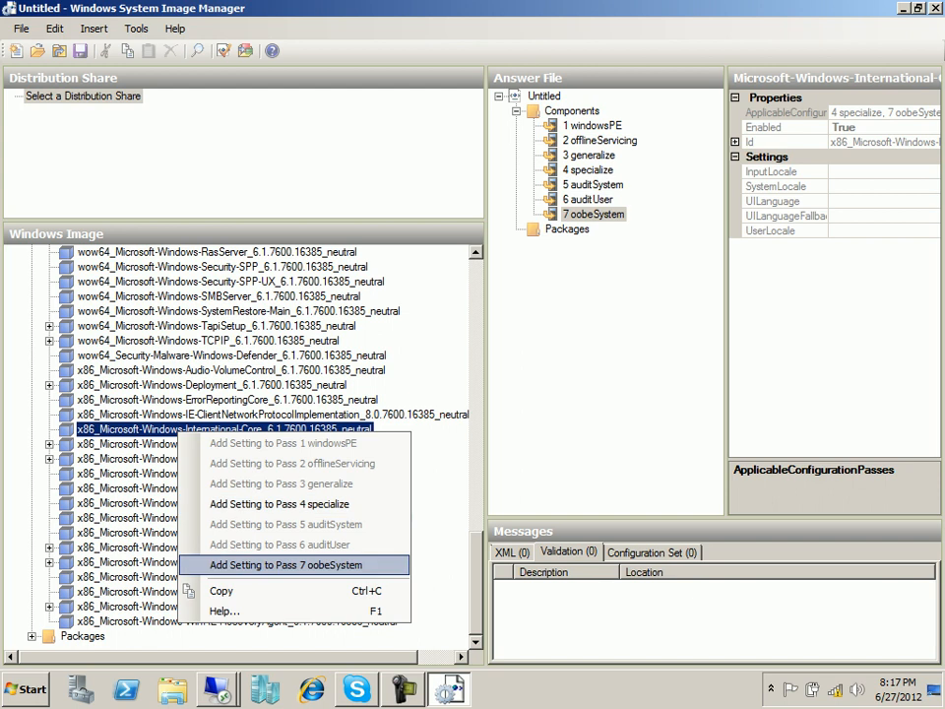
left_click(148, 488)
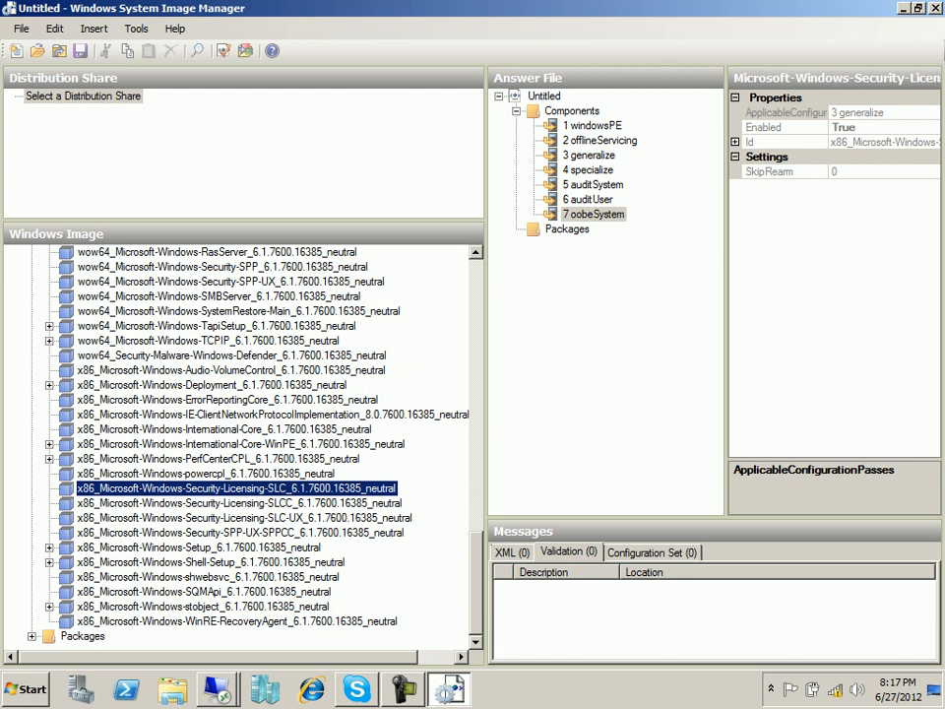
Add x86_Microsoft-Windows-Setup to the 1 windowsPE pass.
left_click(206, 547)
right_click(207, 546)
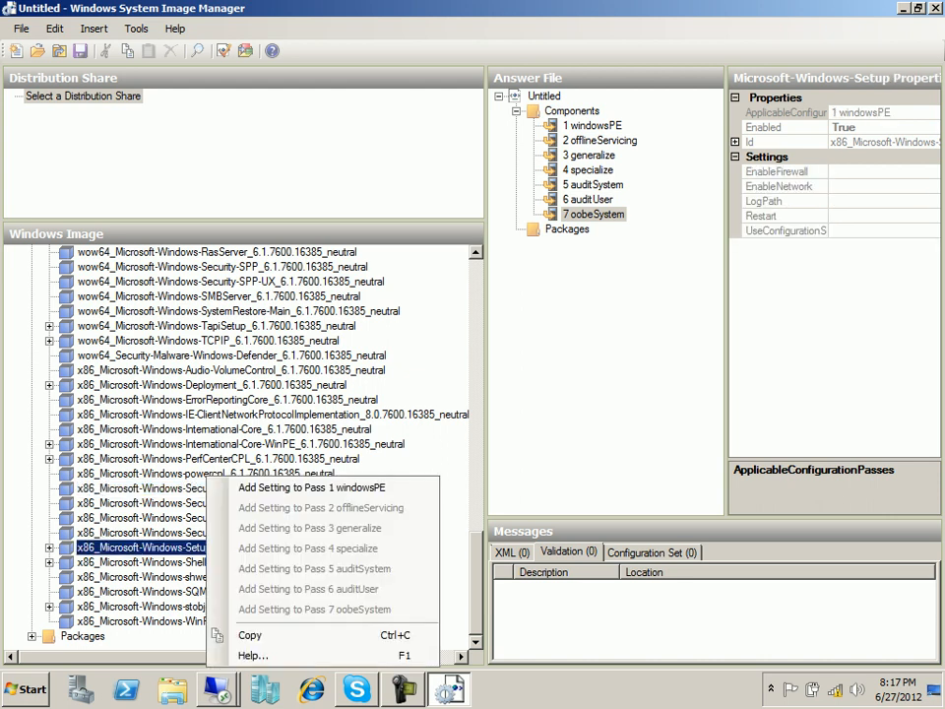
left_click(312, 487)
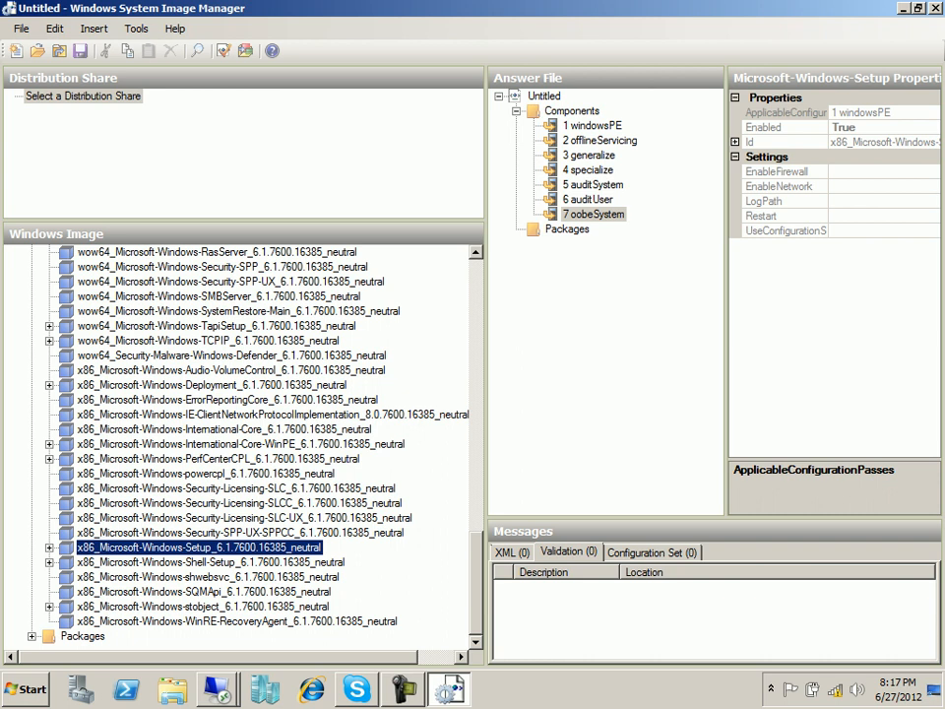
right_click(127, 547)
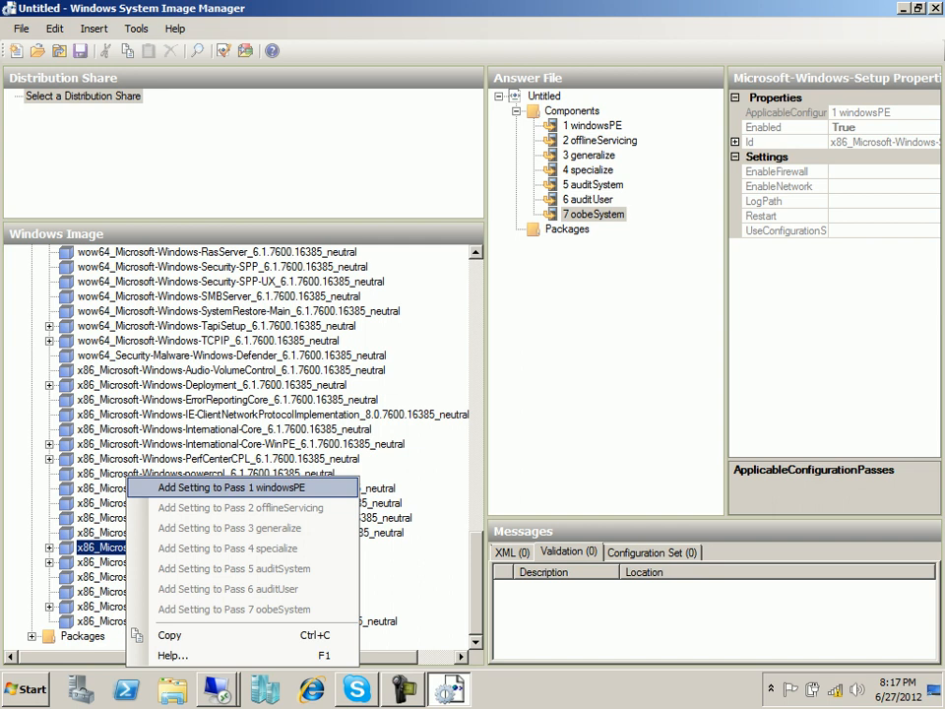
left_click(231, 487)
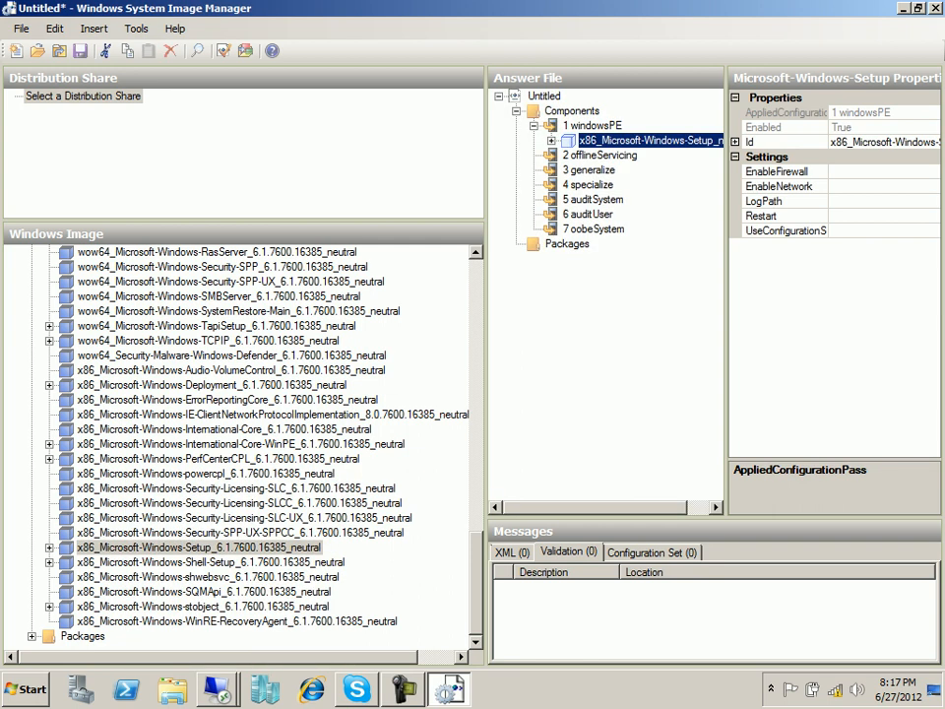
Expand Setup and set EnableFirewall to false and EnableNetwork to true.
left_click_drag(486, 393, 344, 394)
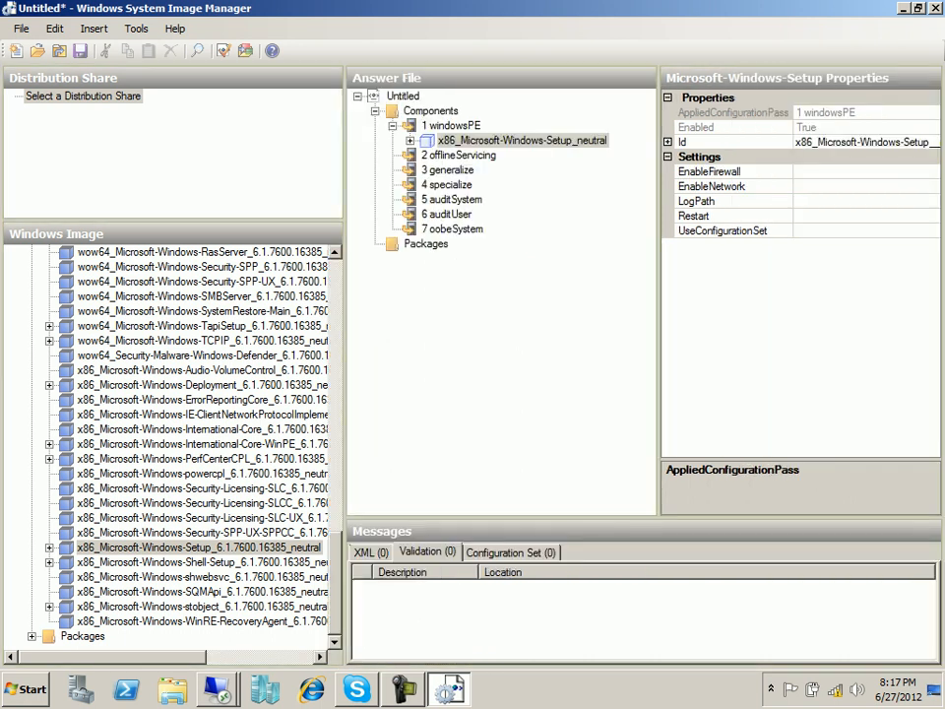
left_click(411, 141)
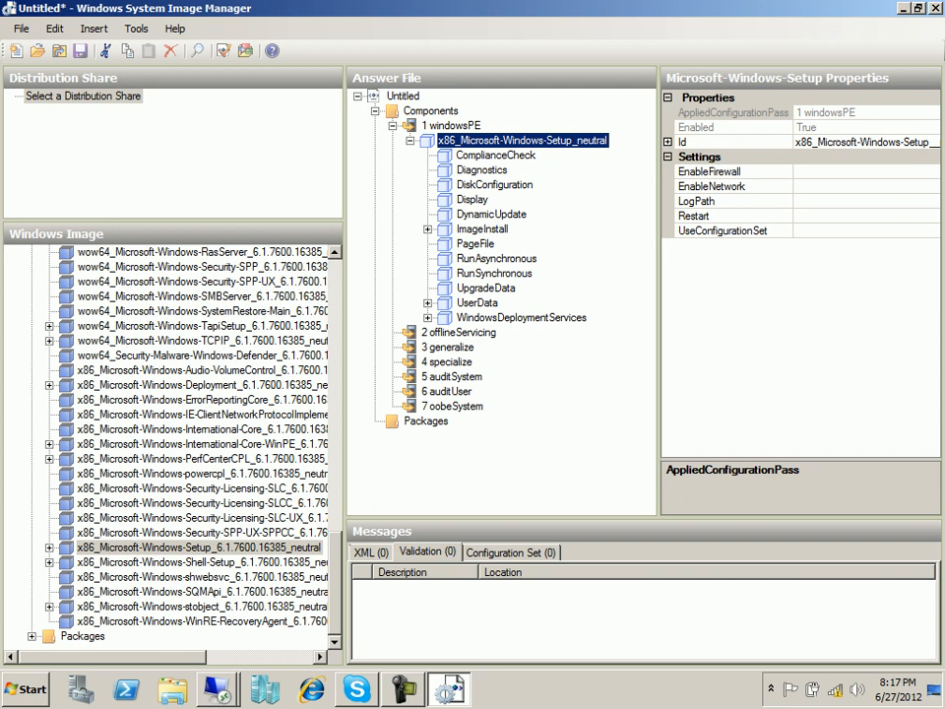
left_click(854, 171)
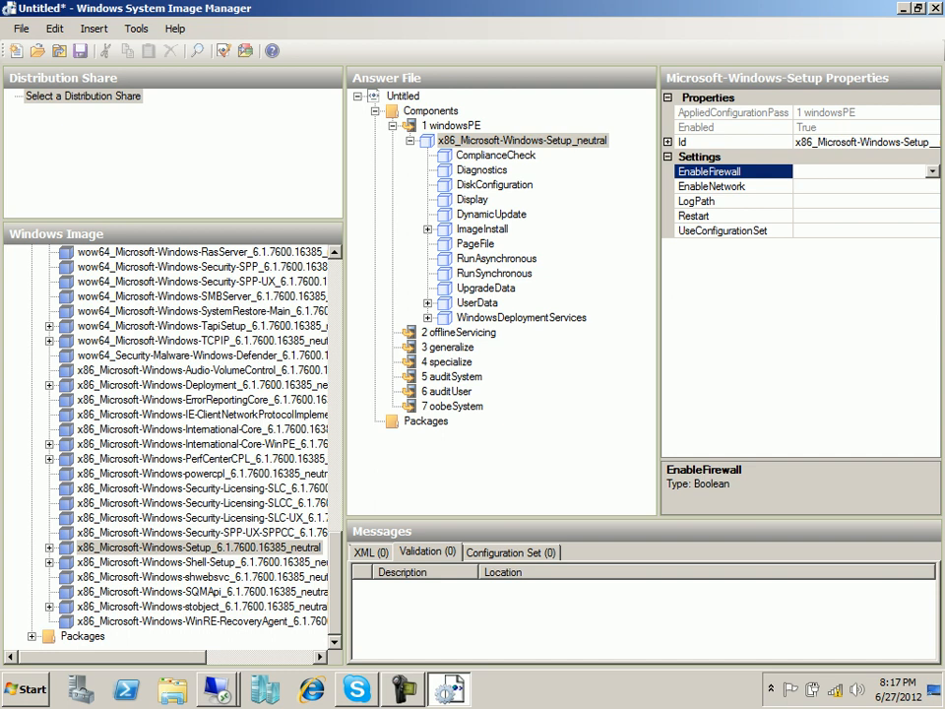
left_click(932, 171)
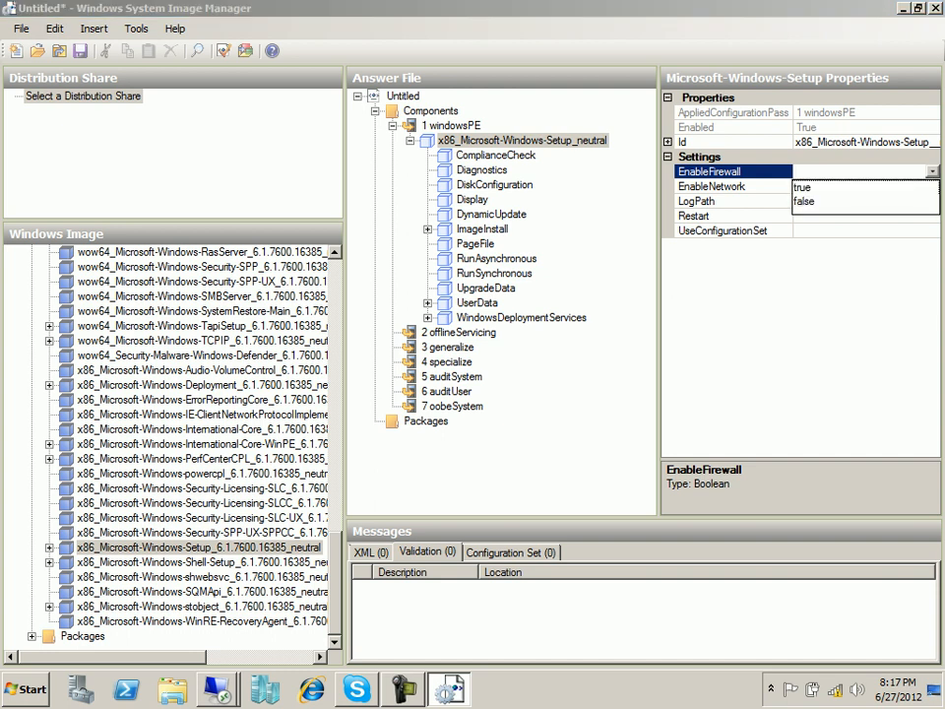
left_click(804, 200)
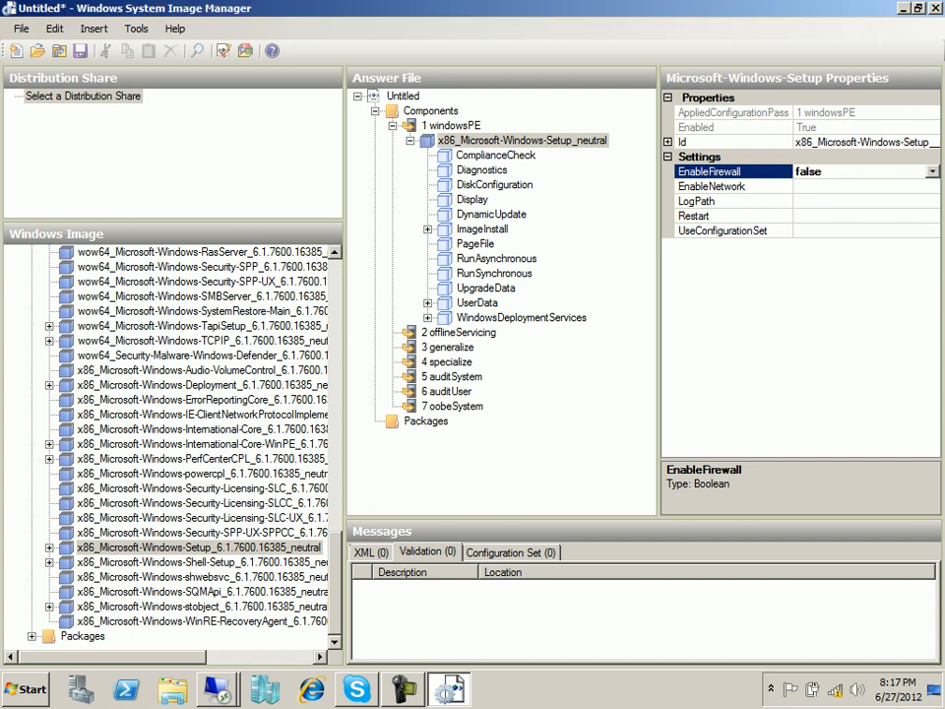
left_click(854, 186)
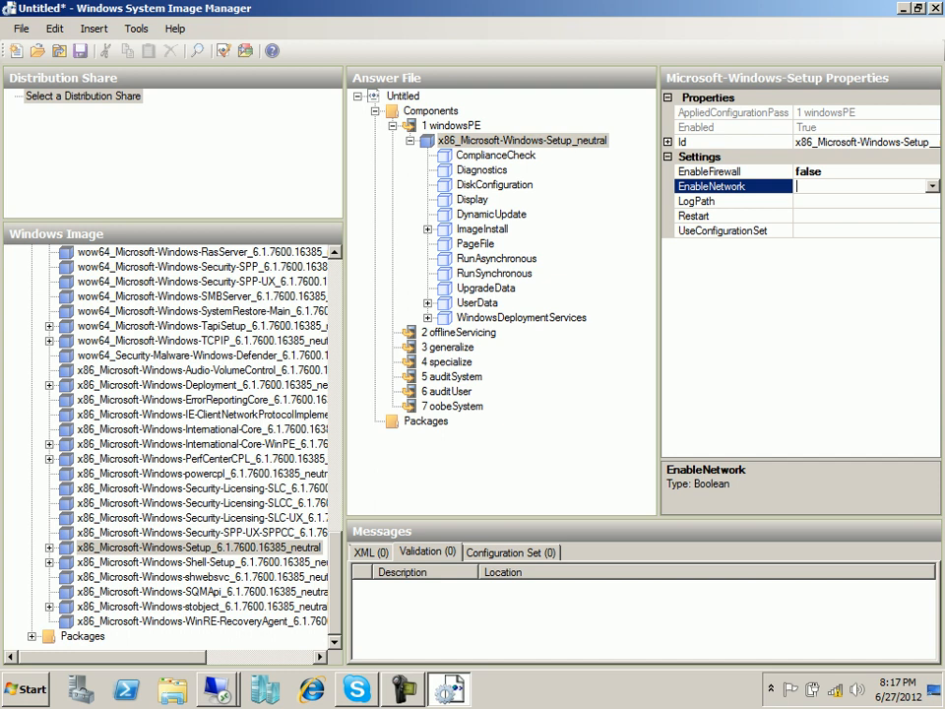
left_click(932, 186)
left_click(932, 186)
left_click(933, 186)
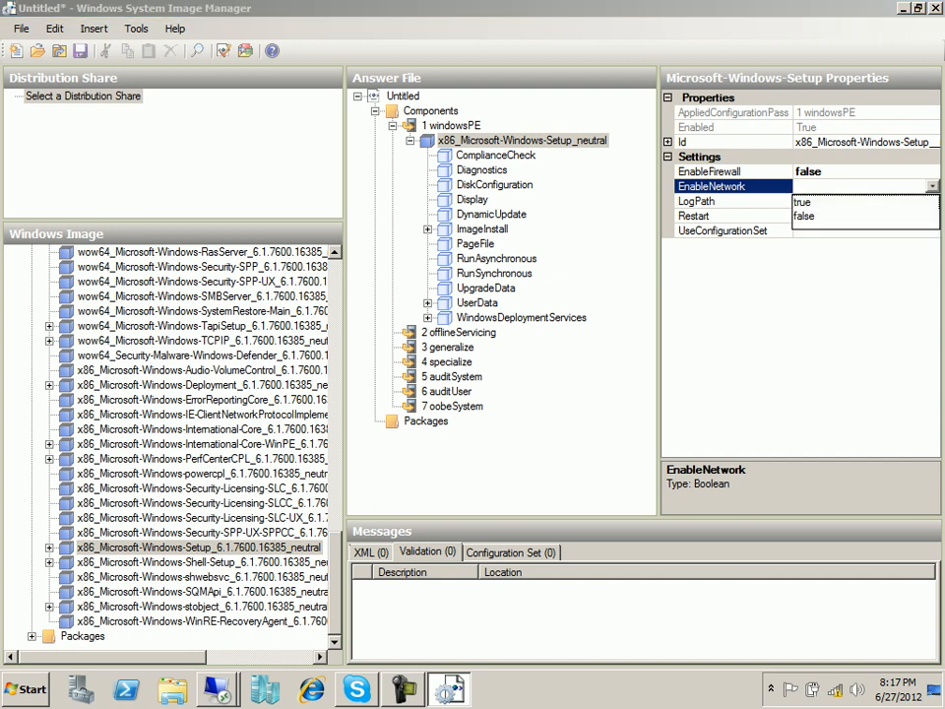
left_click(804, 202)
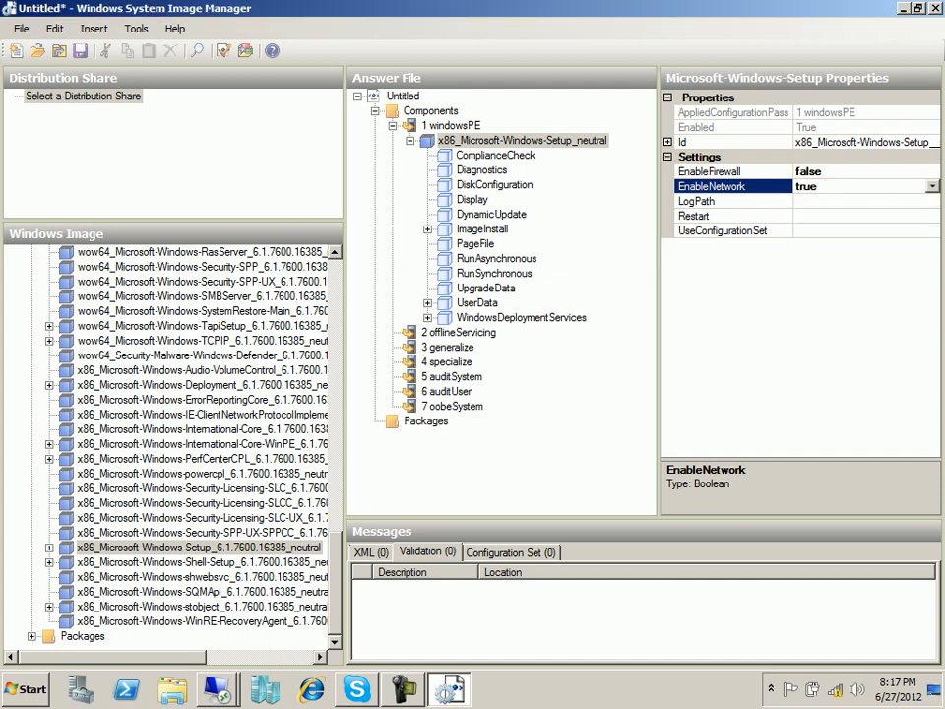
Set DiskConfiguration's WillShowUI to OnError, then validate the answer file.
left_click(855, 215)
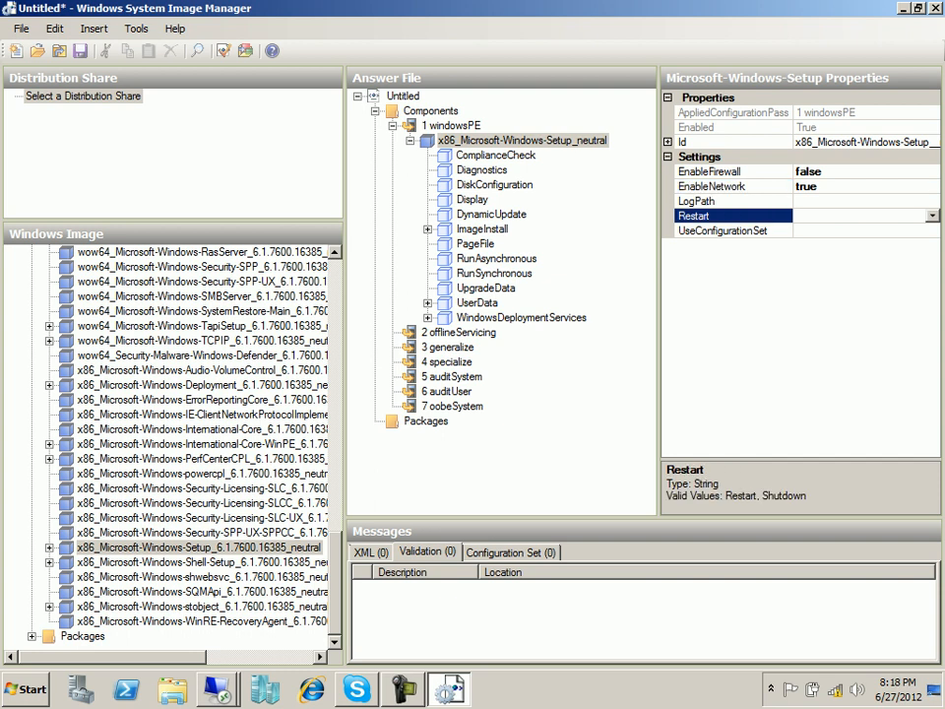
left_click(482, 171)
left_click(494, 185)
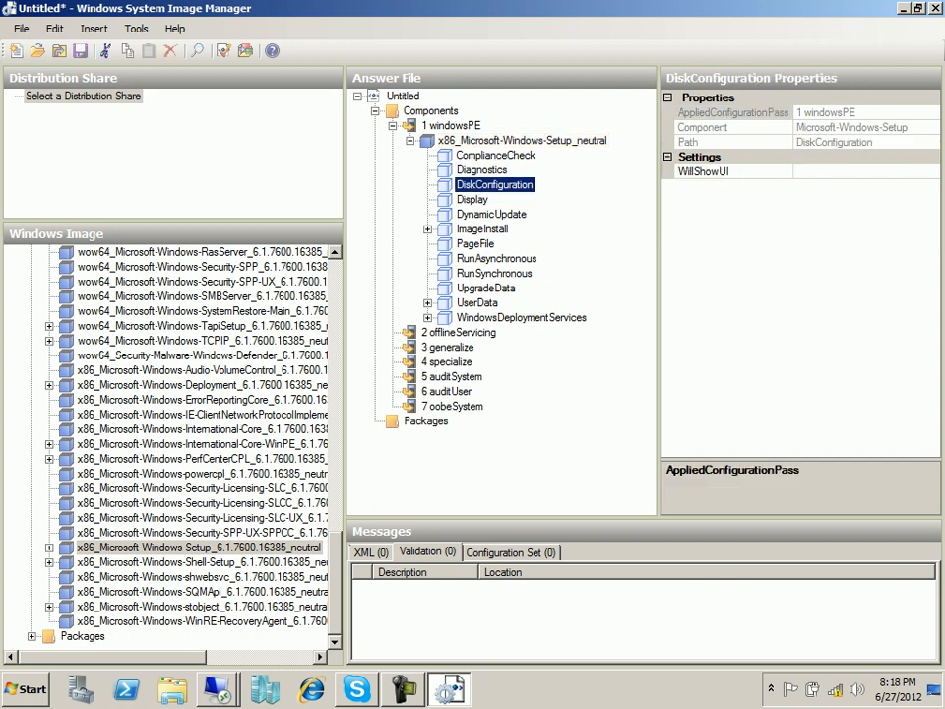
left_click(854, 171)
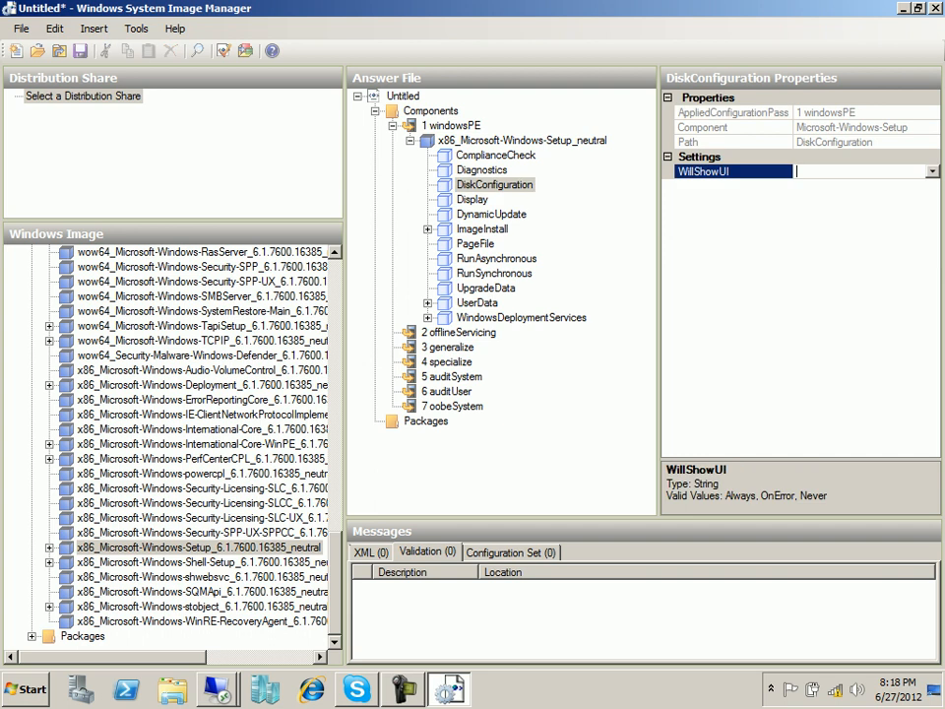
left_click(932, 171)
left_click(811, 201)
left_click(225, 50)
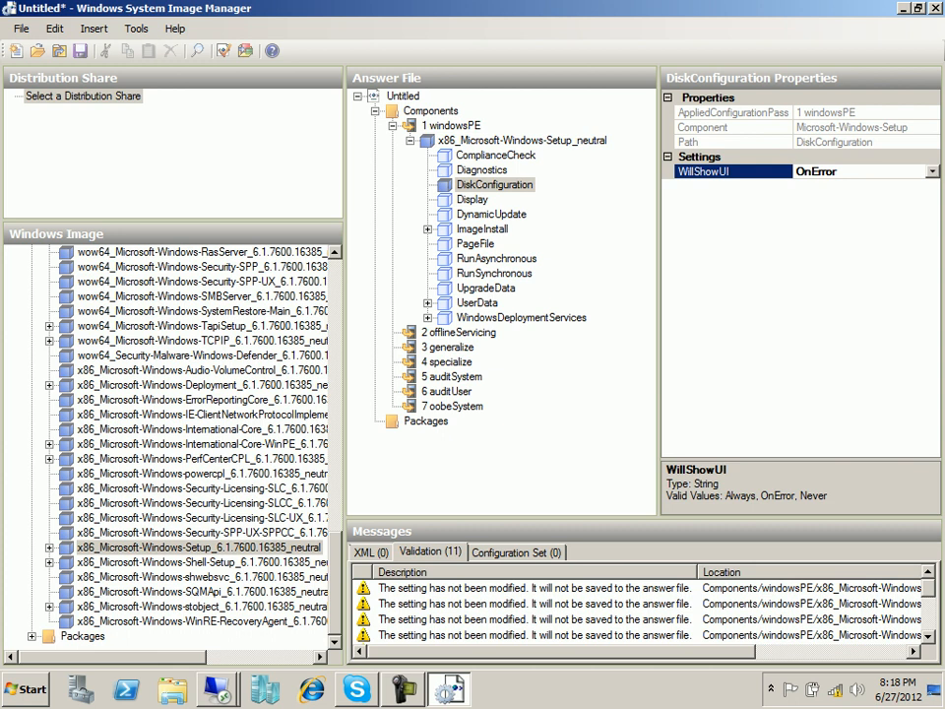
Delete x86_Microsoft-Windows-Setup_neutral from the answer file and minimise to the desktop.
right_click(465, 139)
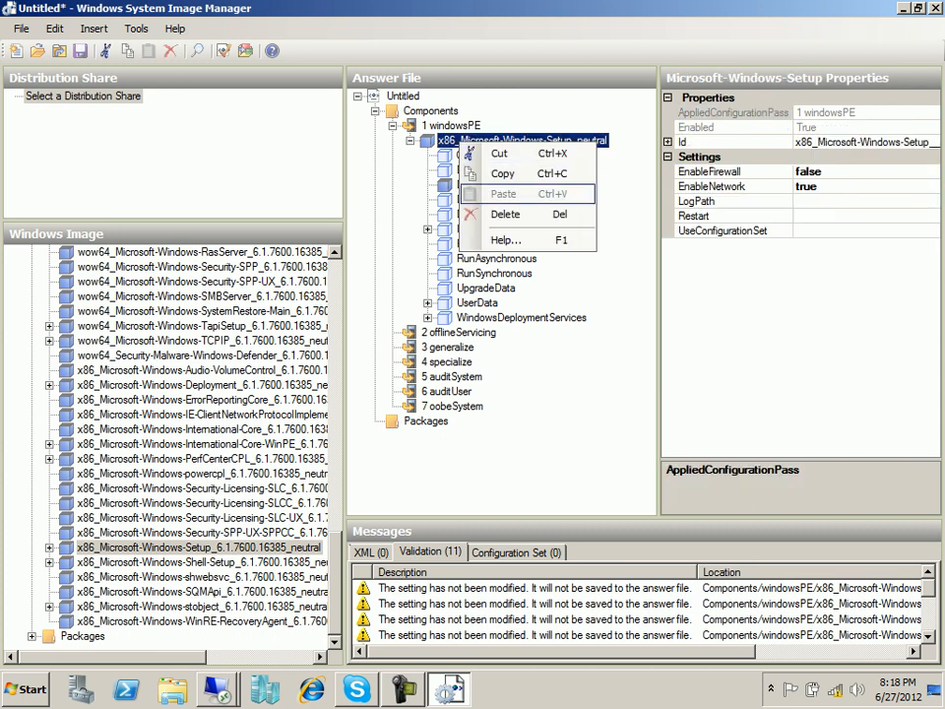
left_click(506, 272)
left_click(538, 397)
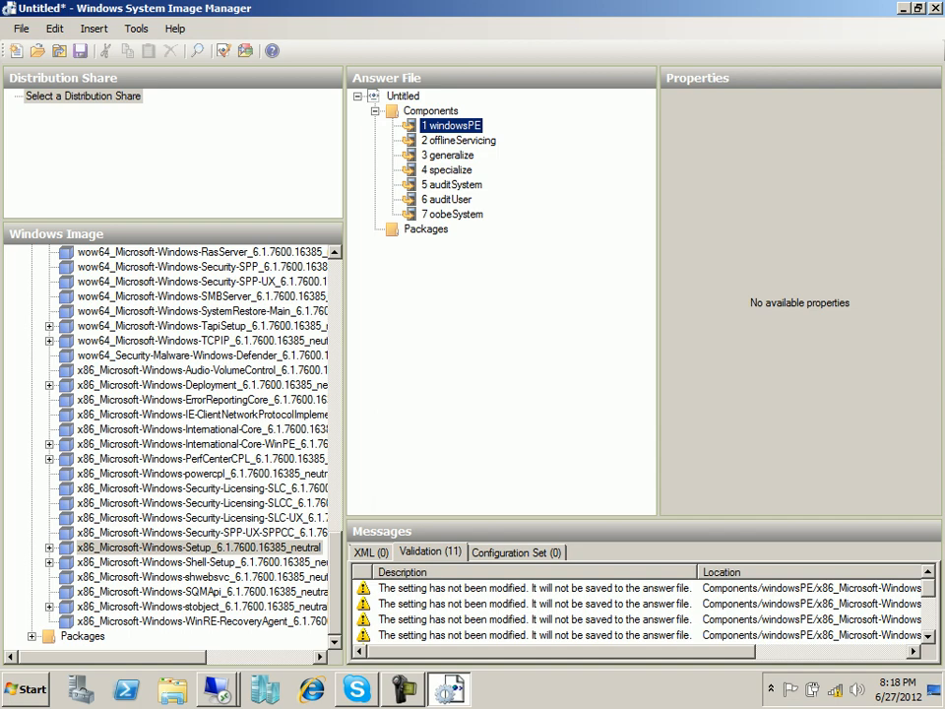
key("super+d")
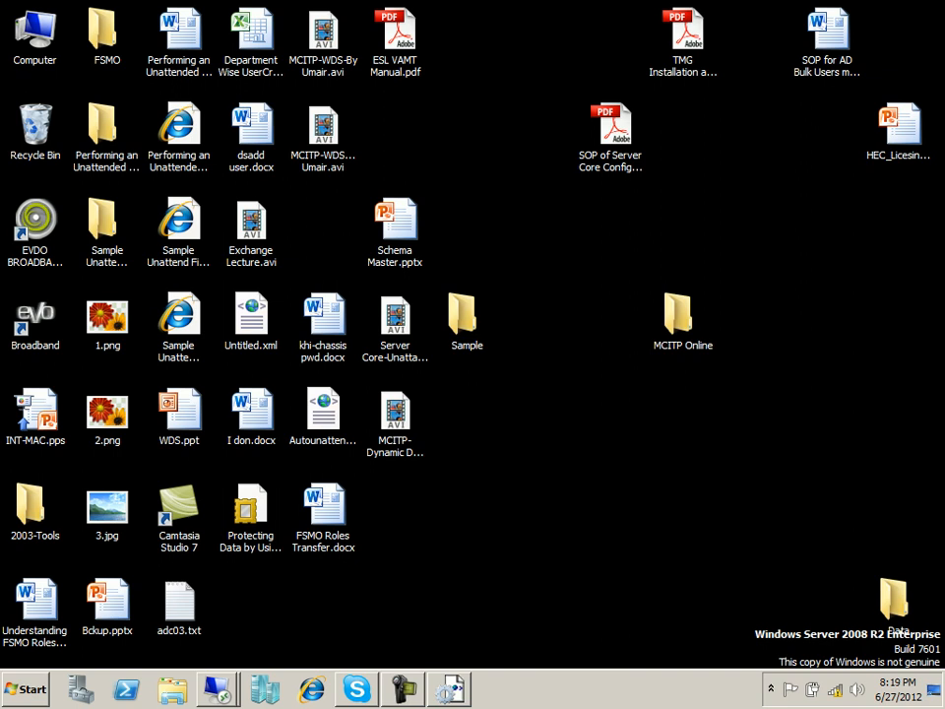
Open the Step-by-Step Basic Windows Deployment HTML guide from Computer > Data (D:).
left_click(35, 31)
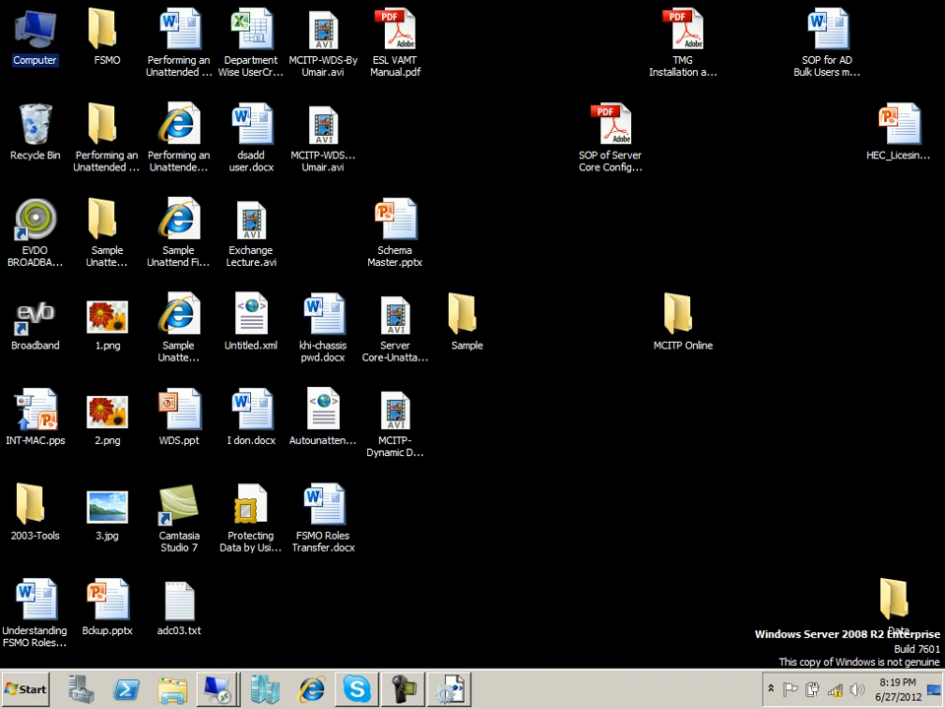
left_click(251, 507)
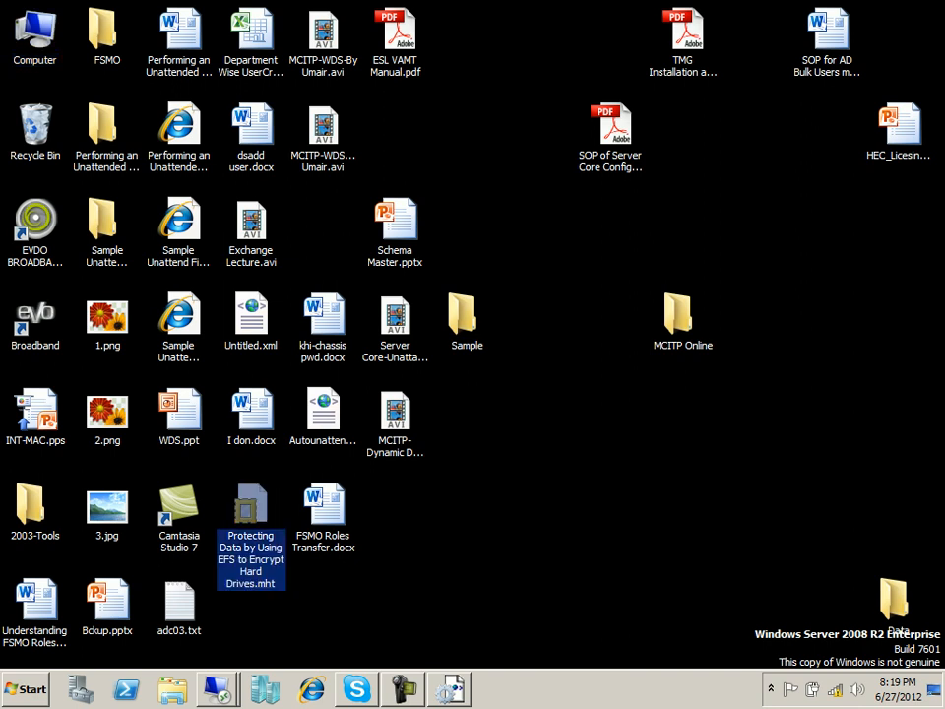
key("Up")
key("Up")
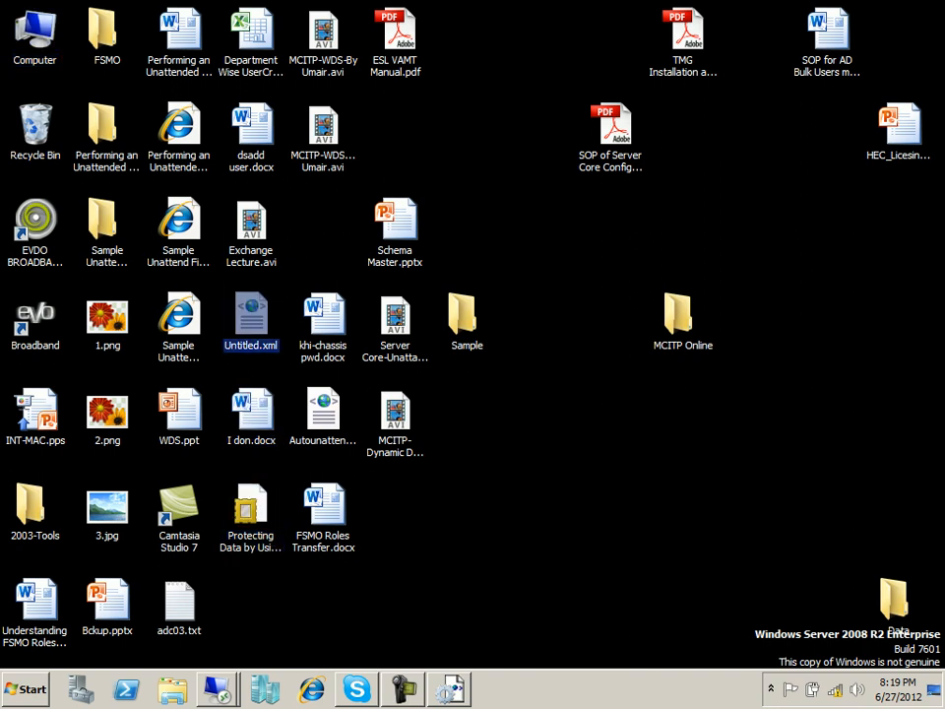
left_click(179, 602)
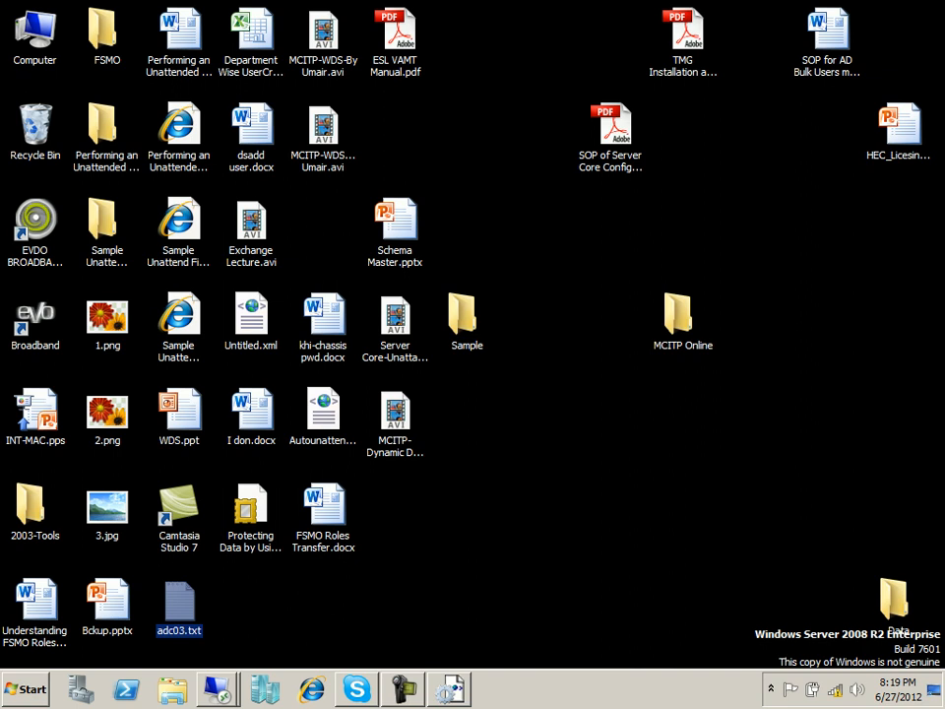
double_click(35, 33)
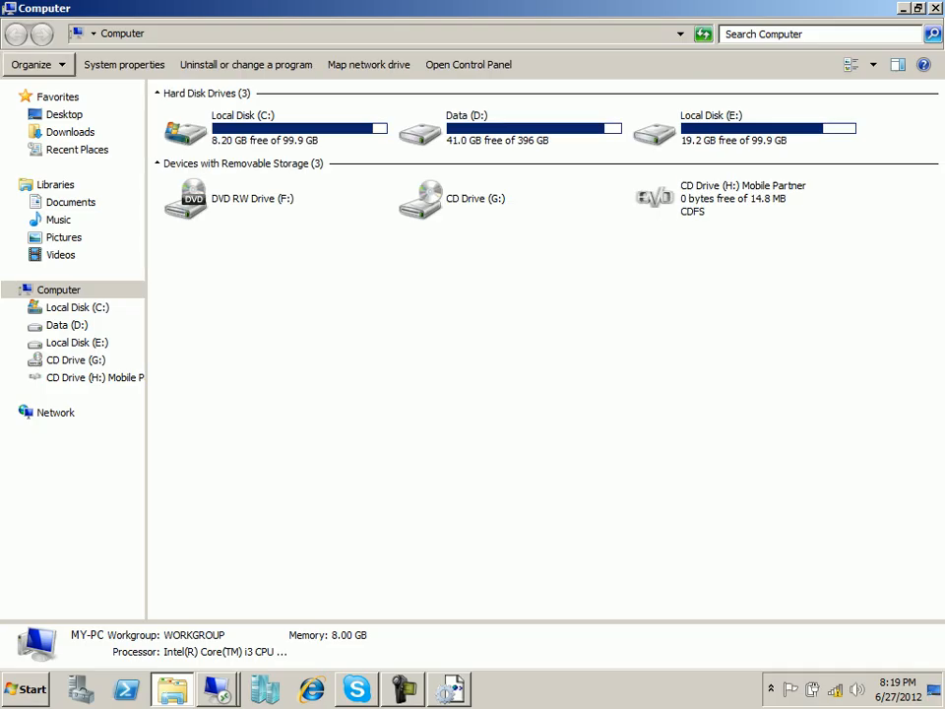
double_click(492, 128)
scroll(539, 354, "down", 3)
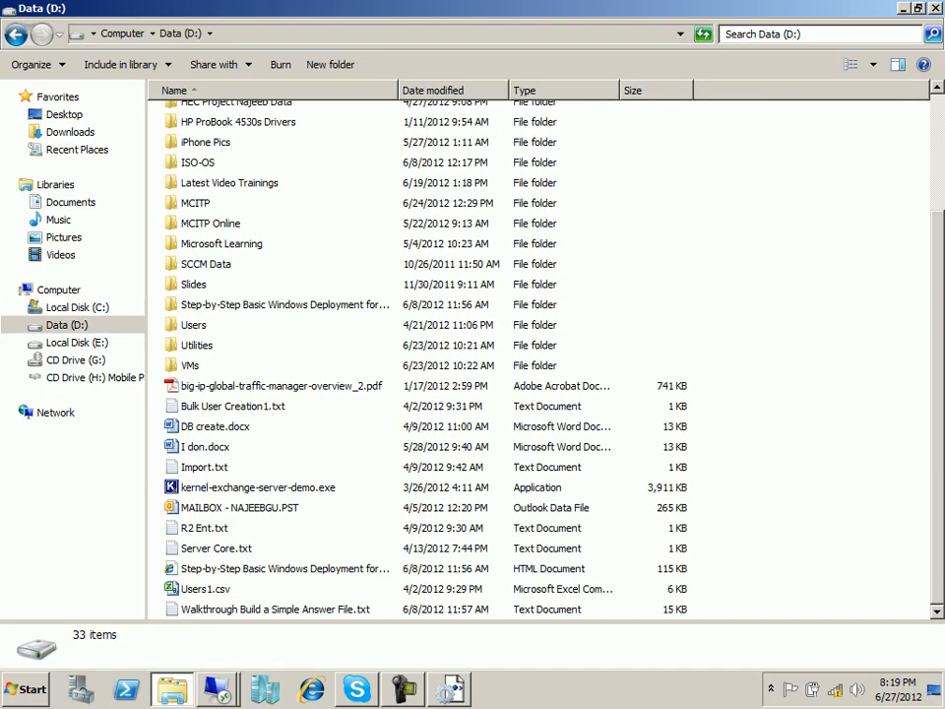
left_click(285, 569)
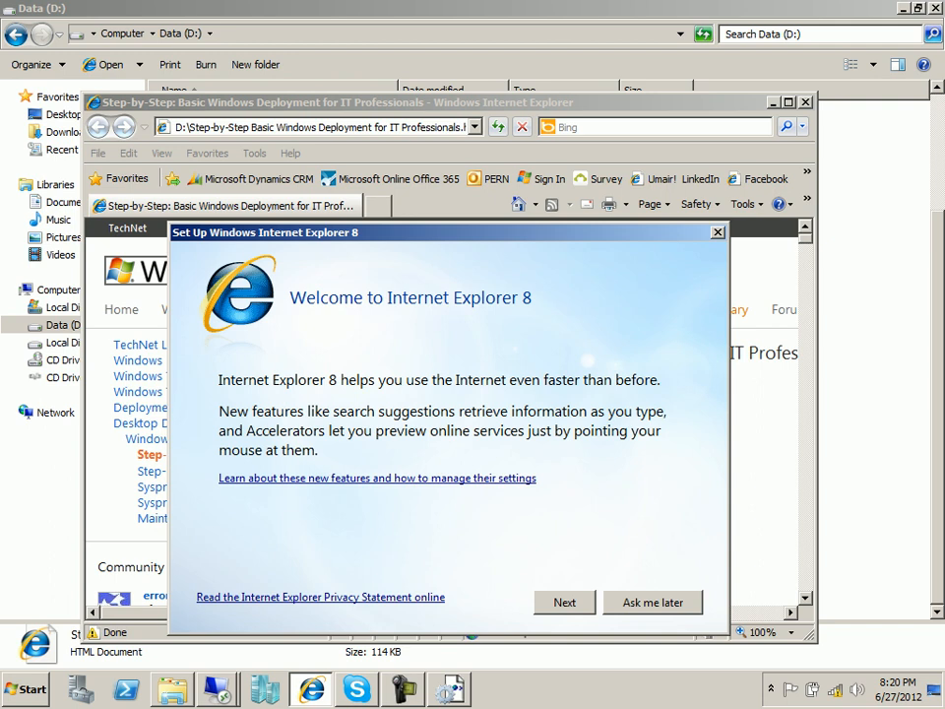
Skip IE8 setup, maximise, skim the guide's requirements and answer-file steps, then return to the desktop.
key("Escape")
key("super+Up")
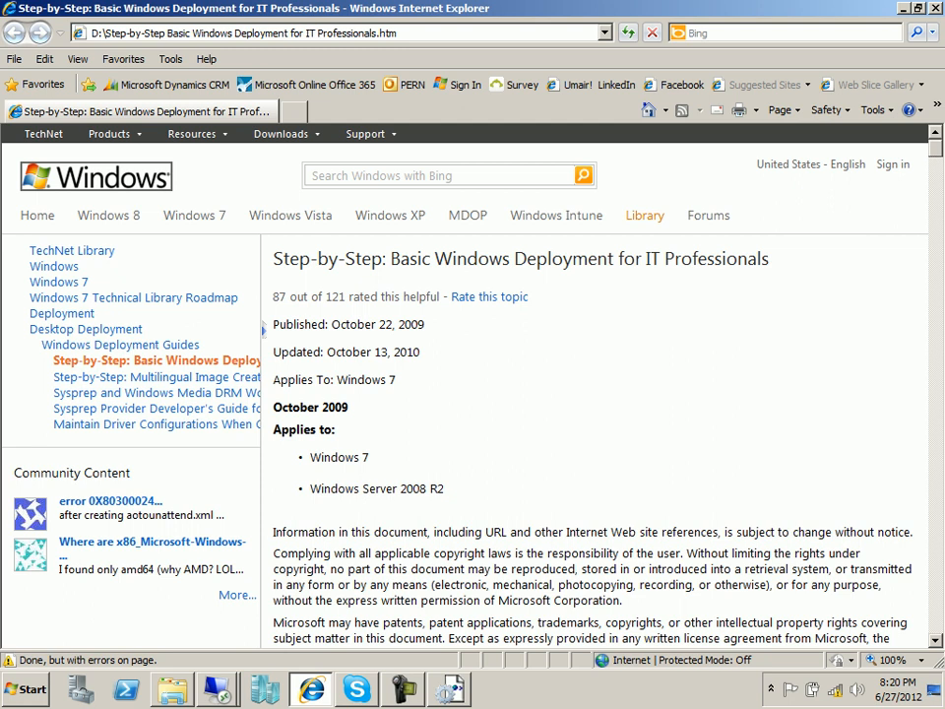
scroll(591, 394, "down", 10)
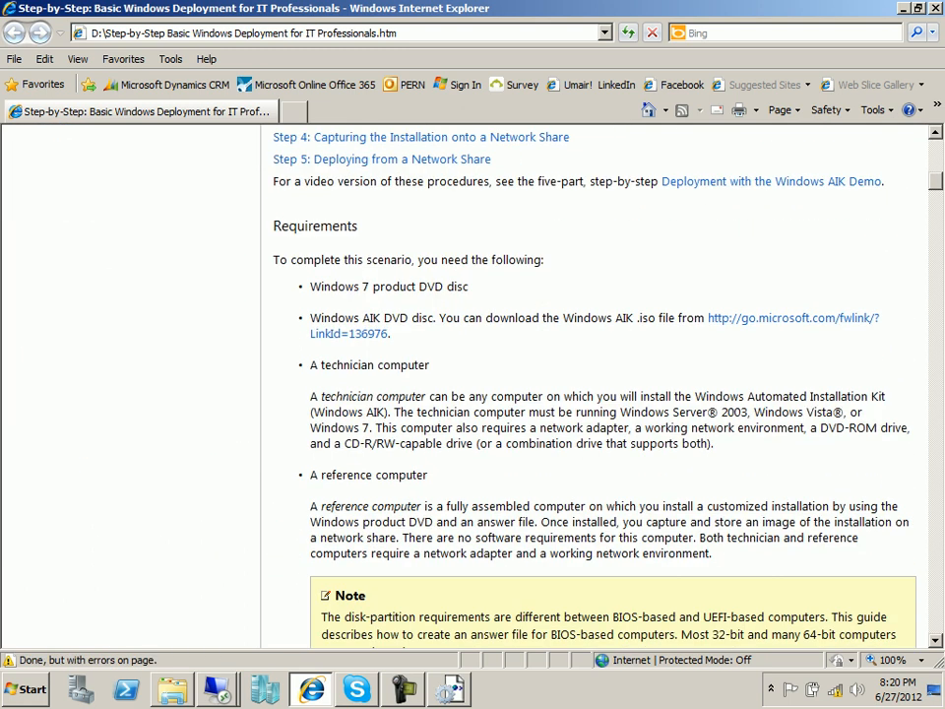
scroll(590, 384, "up", 4)
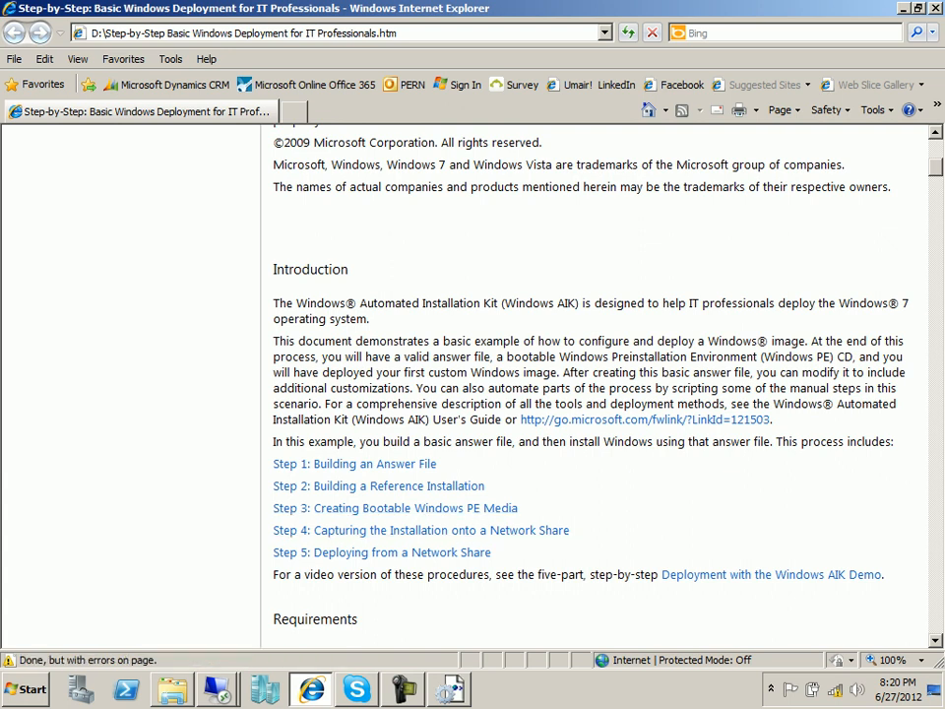
scroll(595, 383, "down", 15)
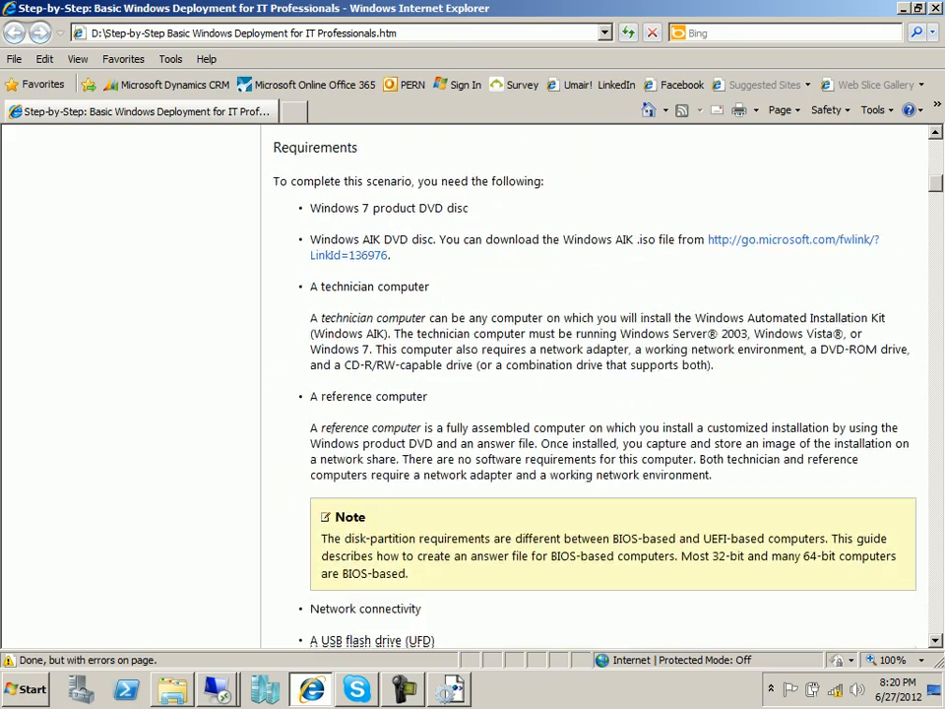
scroll(596, 384, "down", 3)
scroll(596, 383, "up", 6)
scroll(595, 384, "up", 5)
scroll(596, 384, "down", 5)
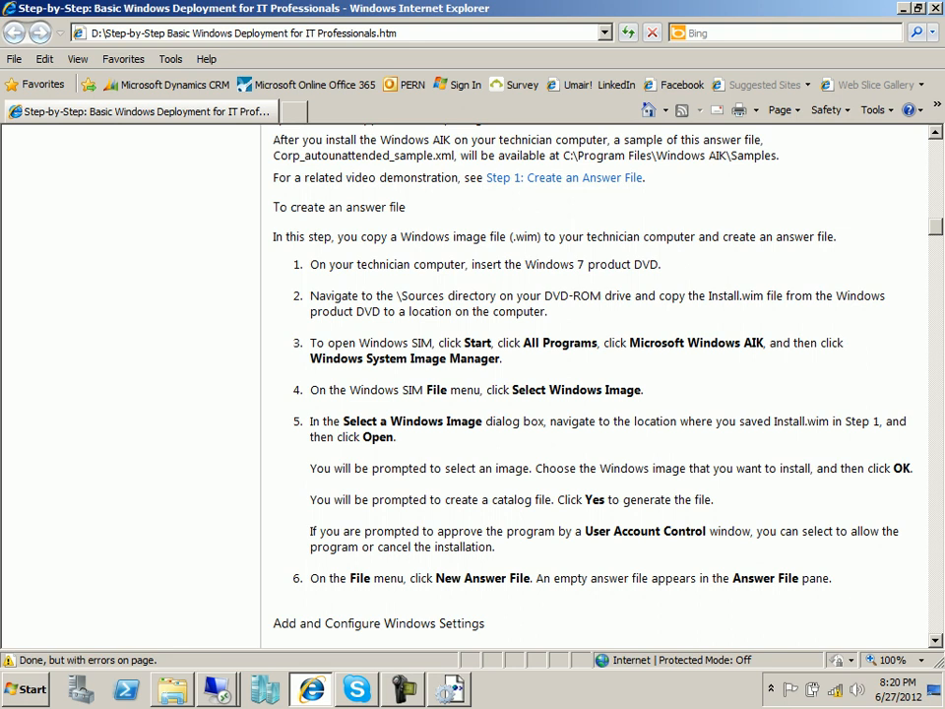
key("super+d")
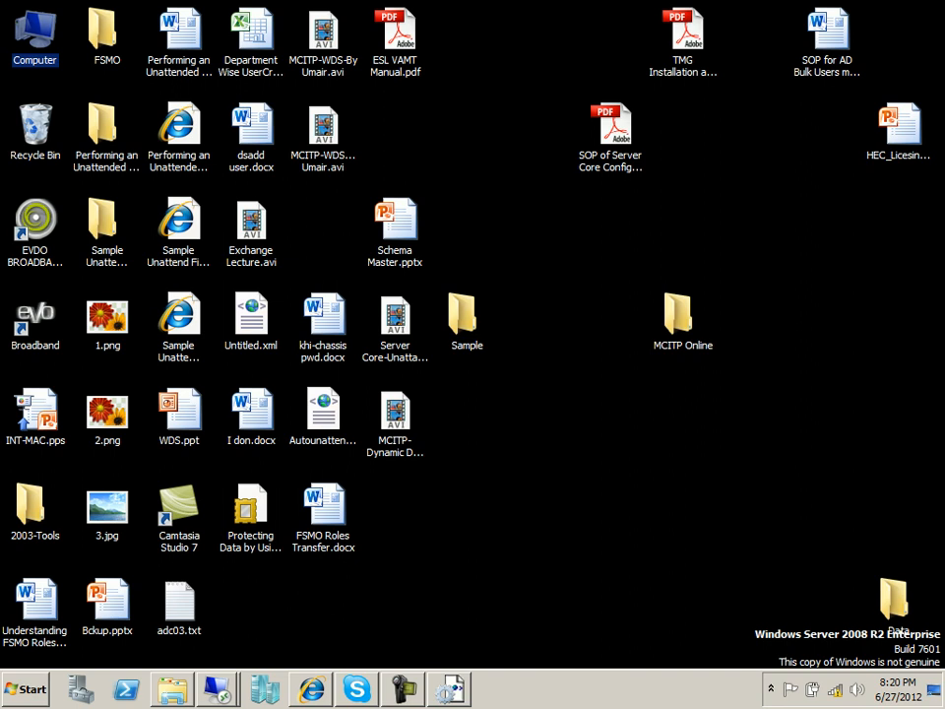
Run StartCD.exe as administrator from D:\ISO-OS\WAIK 3.0\KB3AIK_EN.
key("Return")
key("d")
key("Return")
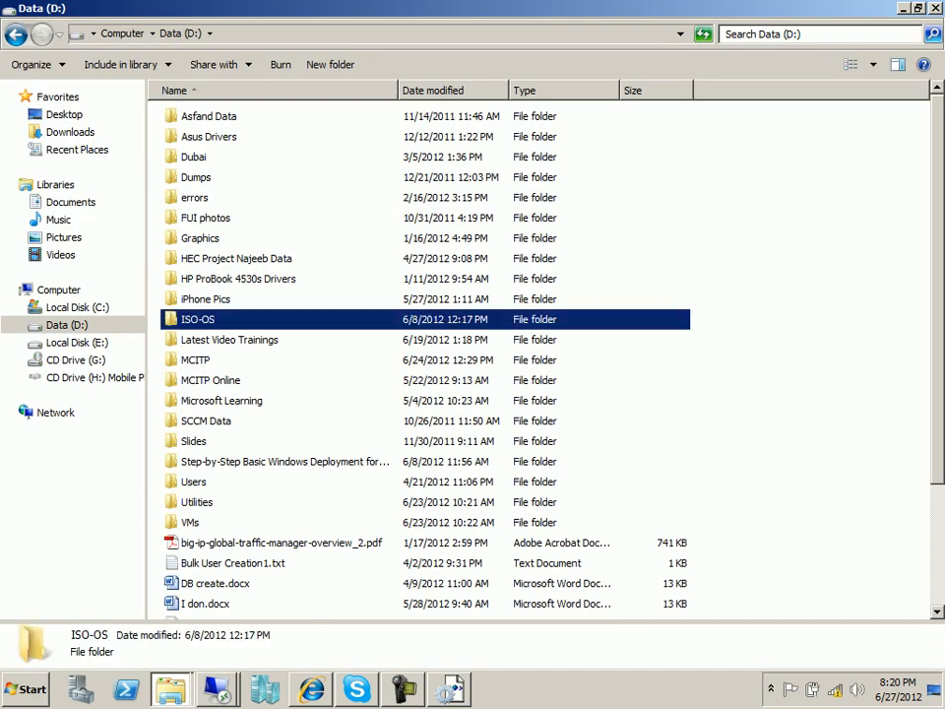
double_click(197, 319)
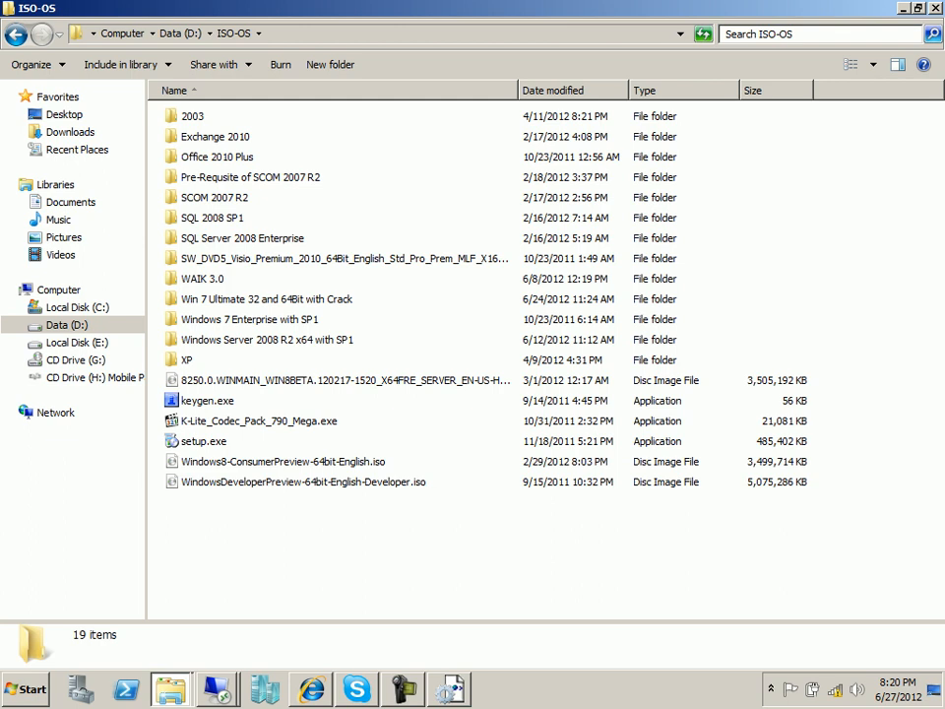
key("w")
key("Return")
key("Return")
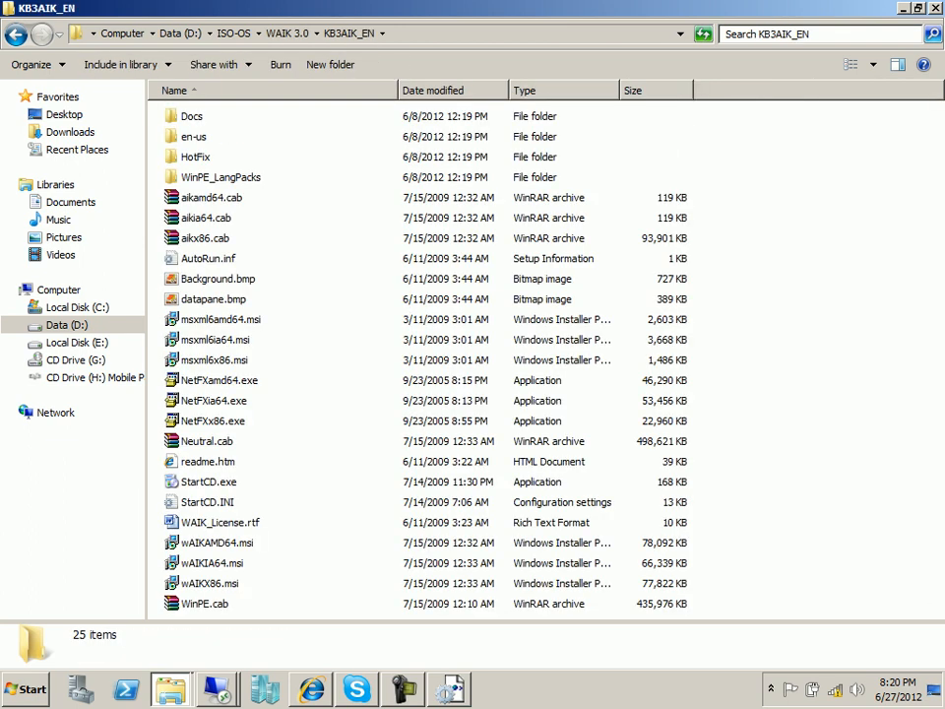
right_click(227, 481)
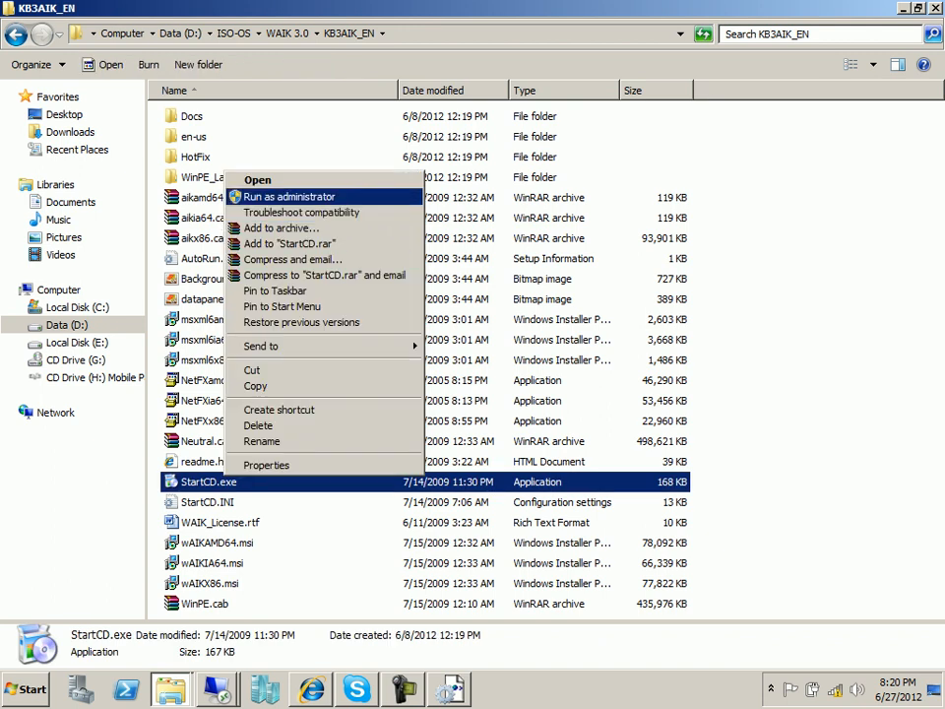
left_click(288, 197)
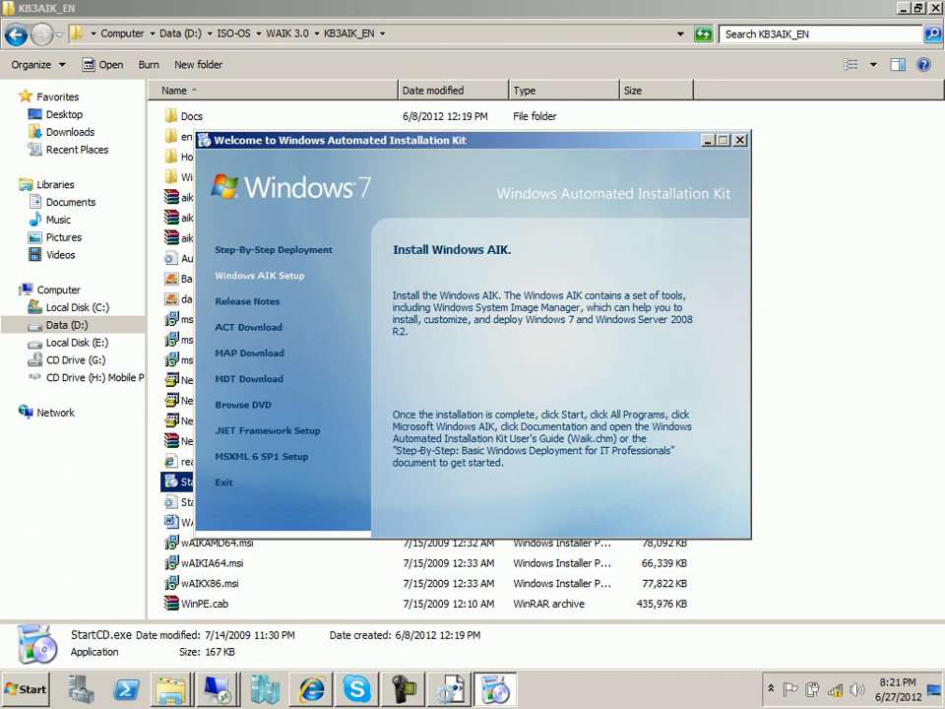
left_click(260, 276)
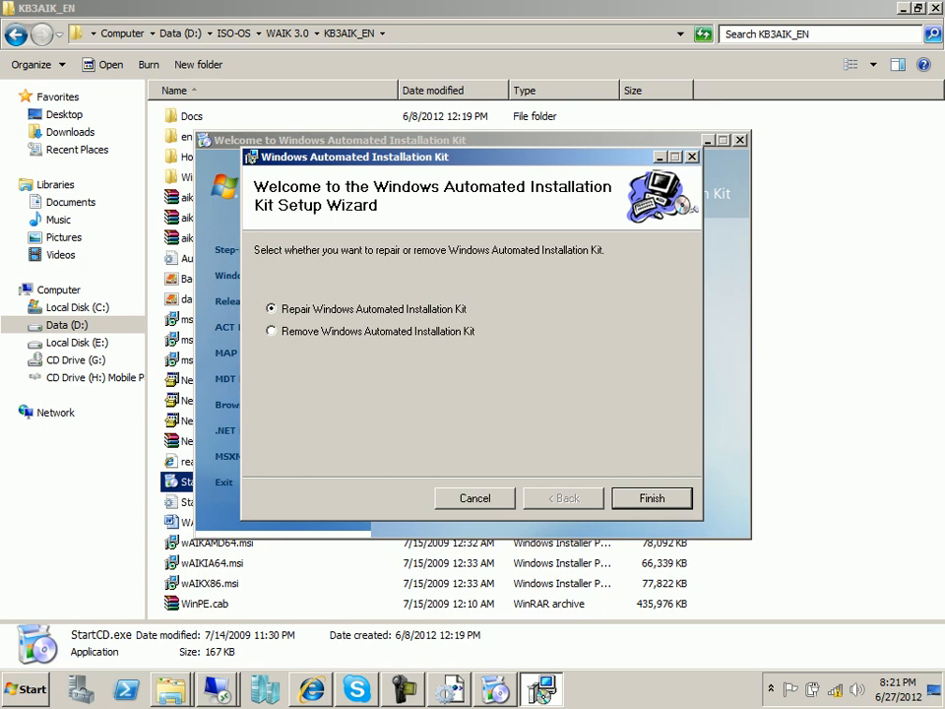
key("Escape")
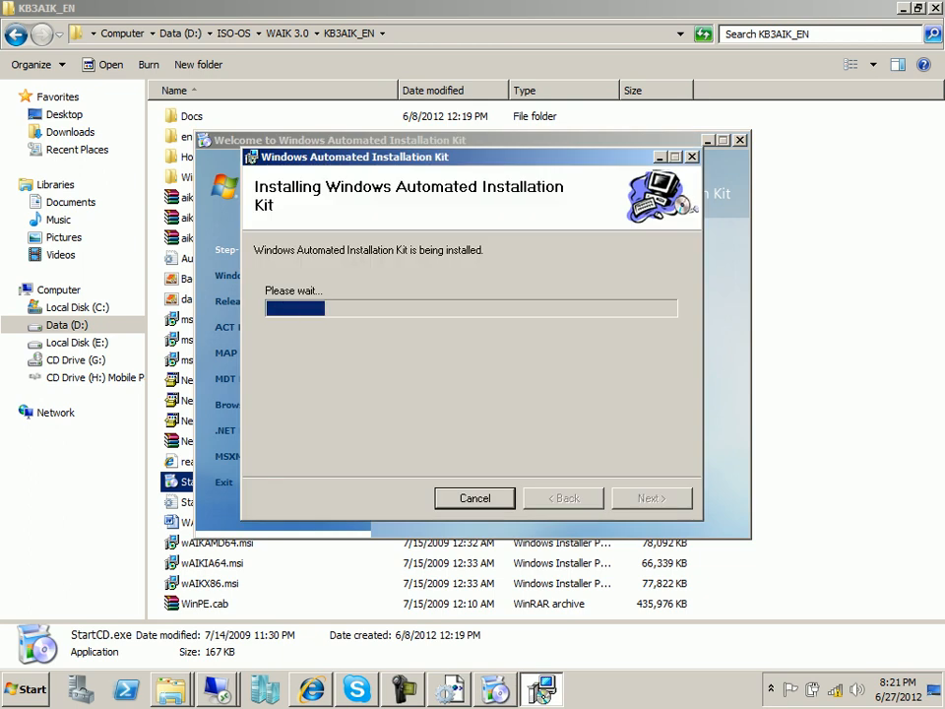
key("Escape")
key("Escape")
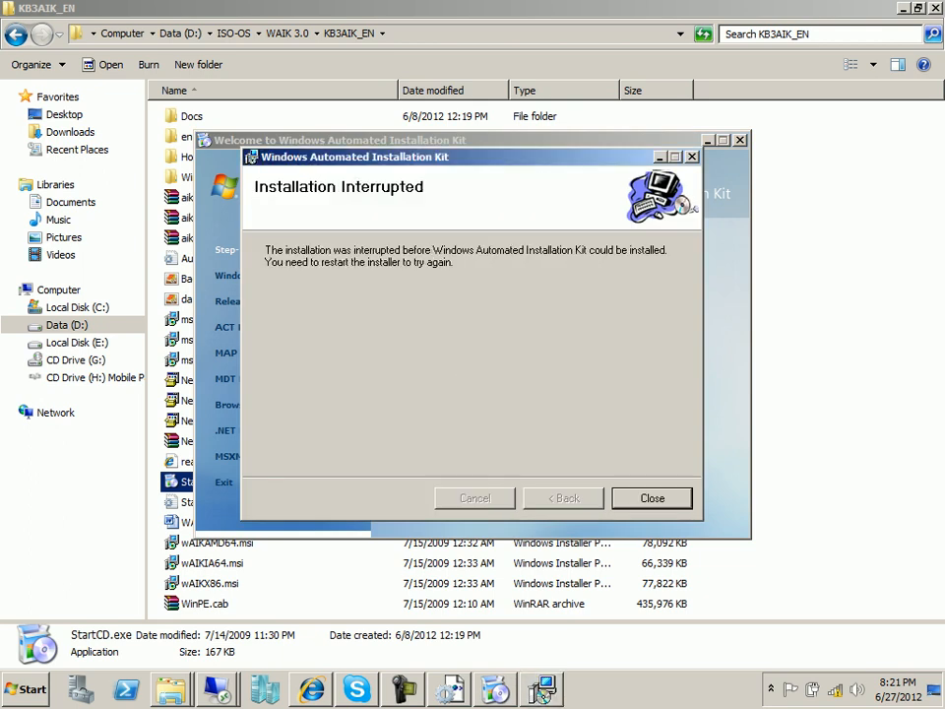
left_click(652, 498)
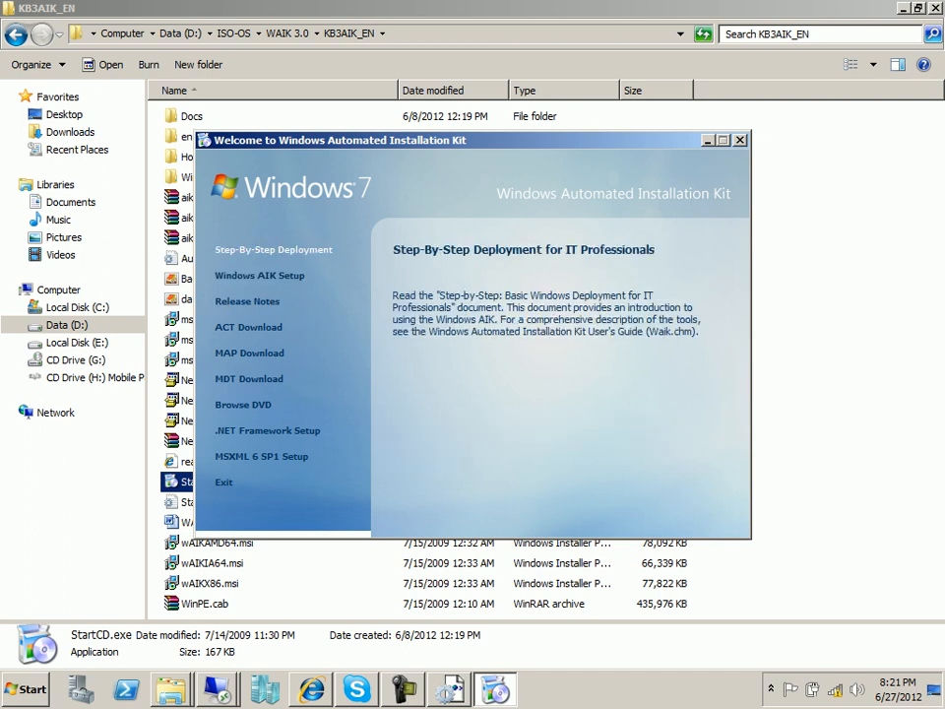
Open Step-By-Step Deployment and scroll to the Add and Configure Windows Settings table.
left_click(274, 249)
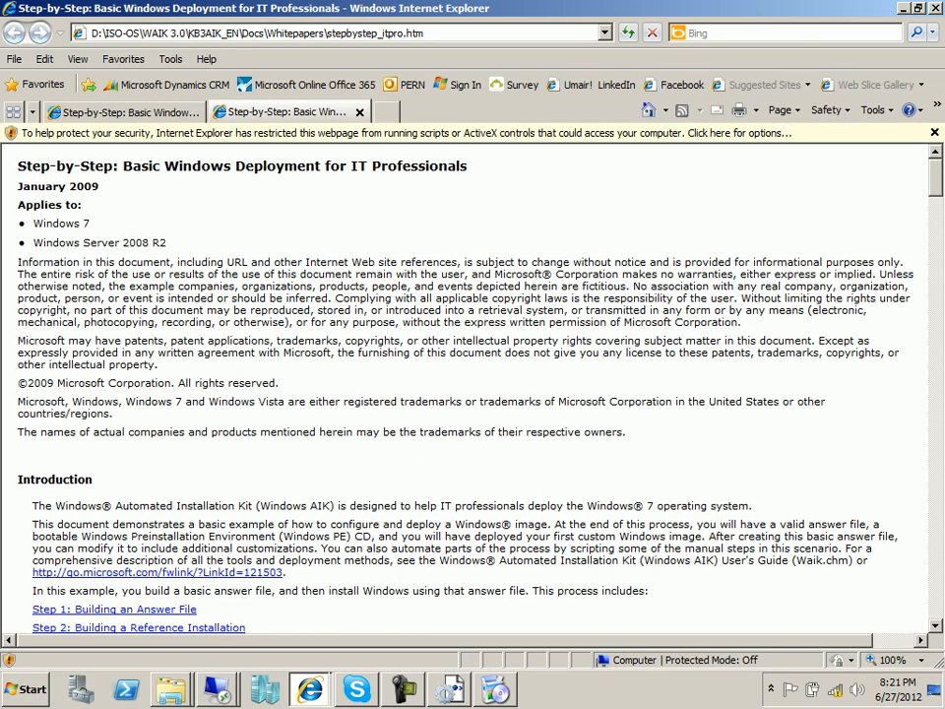
scroll(473, 384, "down", 20)
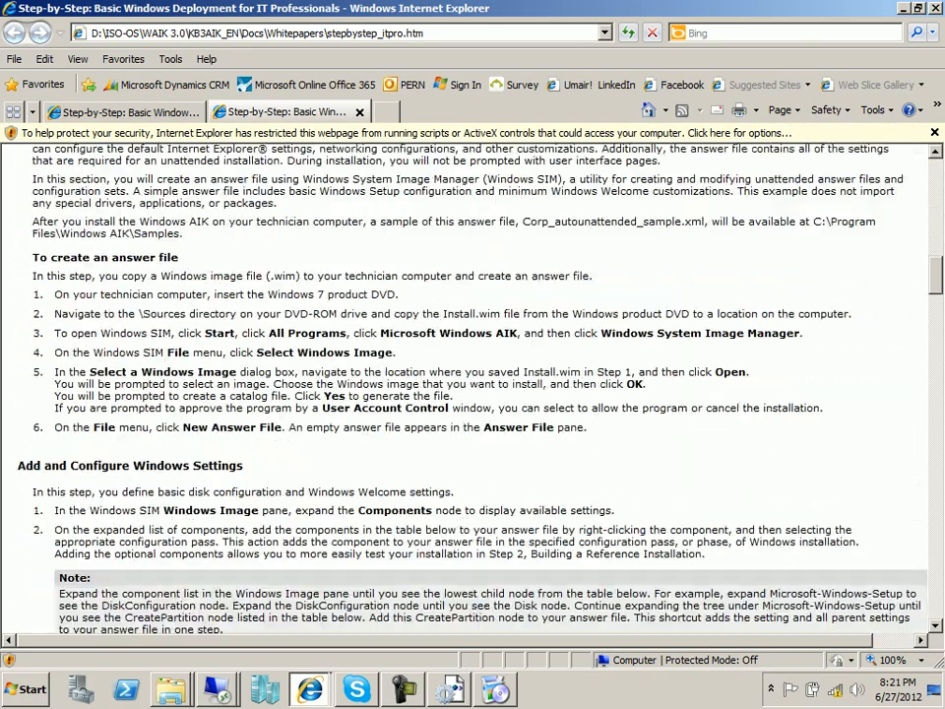
scroll(472, 384, "down", 15)
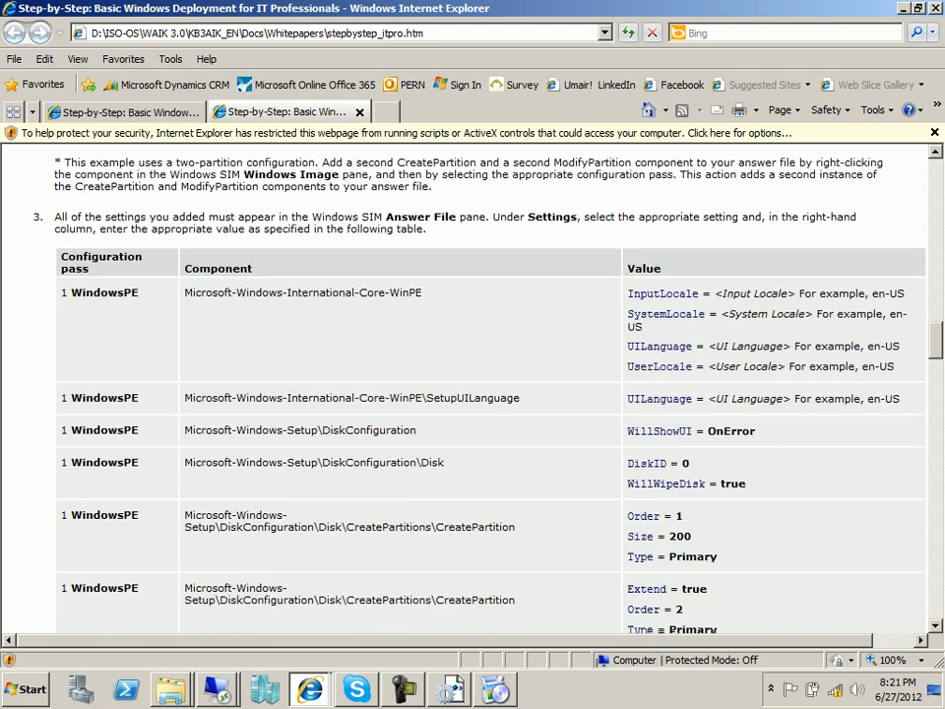
scroll(473, 384, "down", 12)
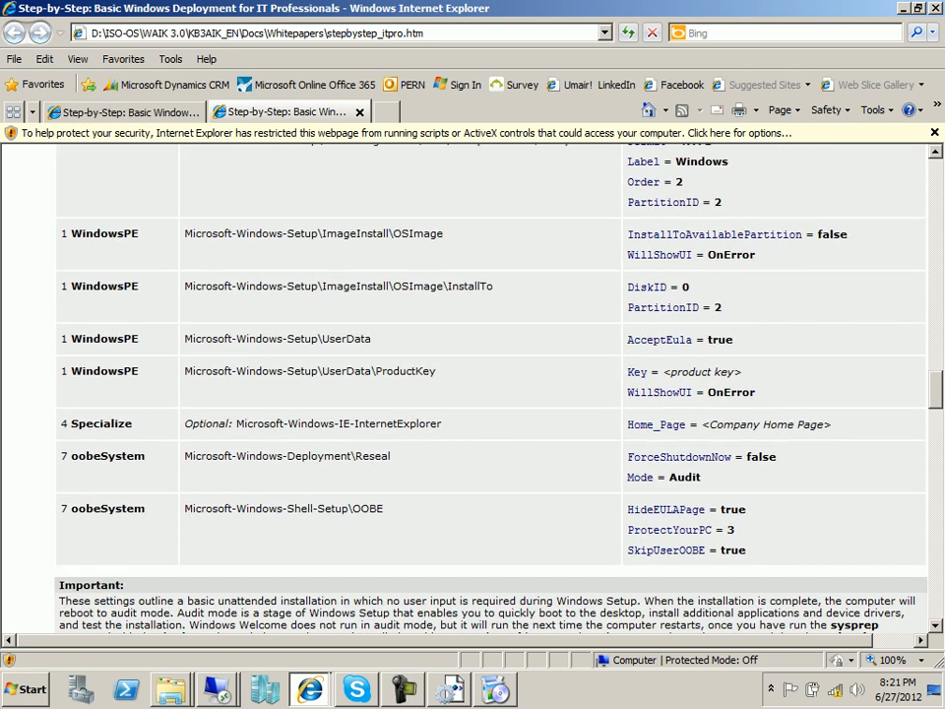
scroll(472, 384, "up", 9)
scroll(472, 384, "up", 5)
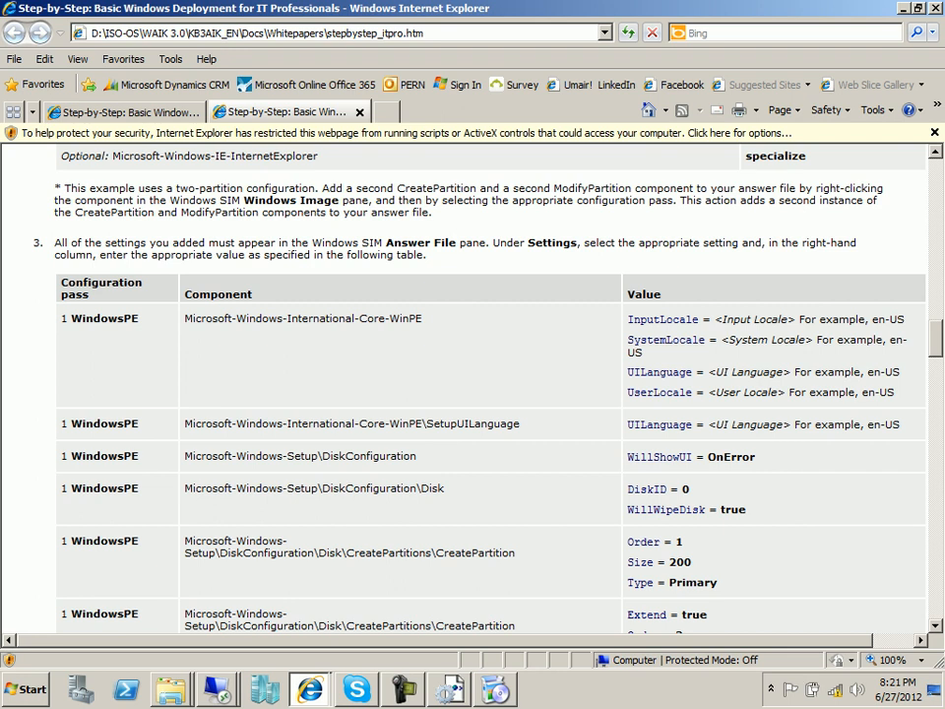
scroll(473, 384, "up", 2)
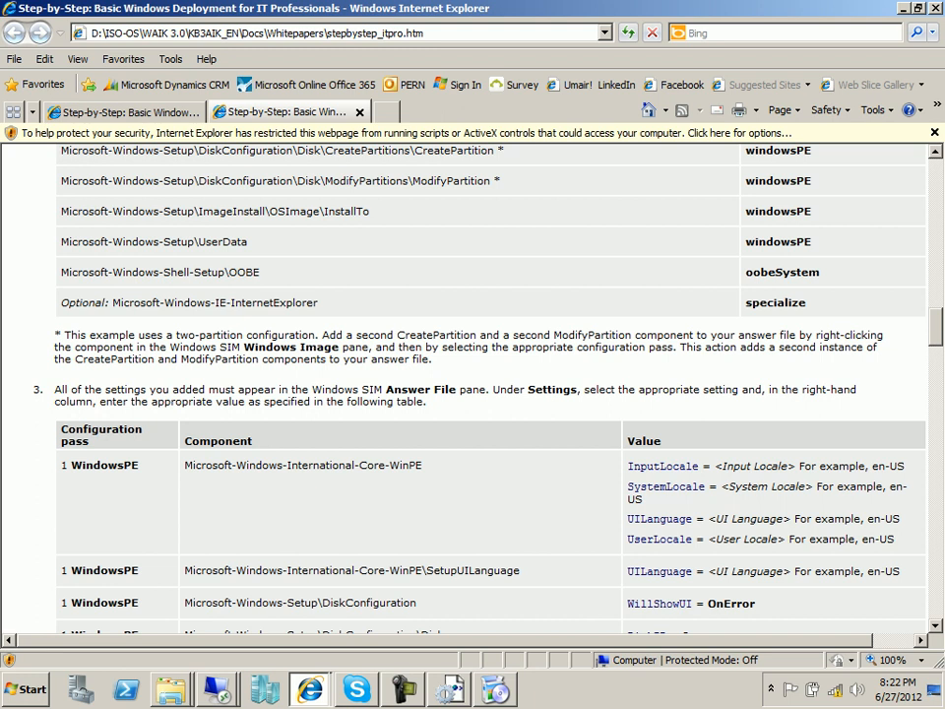
Expand Start > All Programs > Microsoft Windows AIK to show Windows System Image Manager.
left_click(26, 689)
left_click(69, 620)
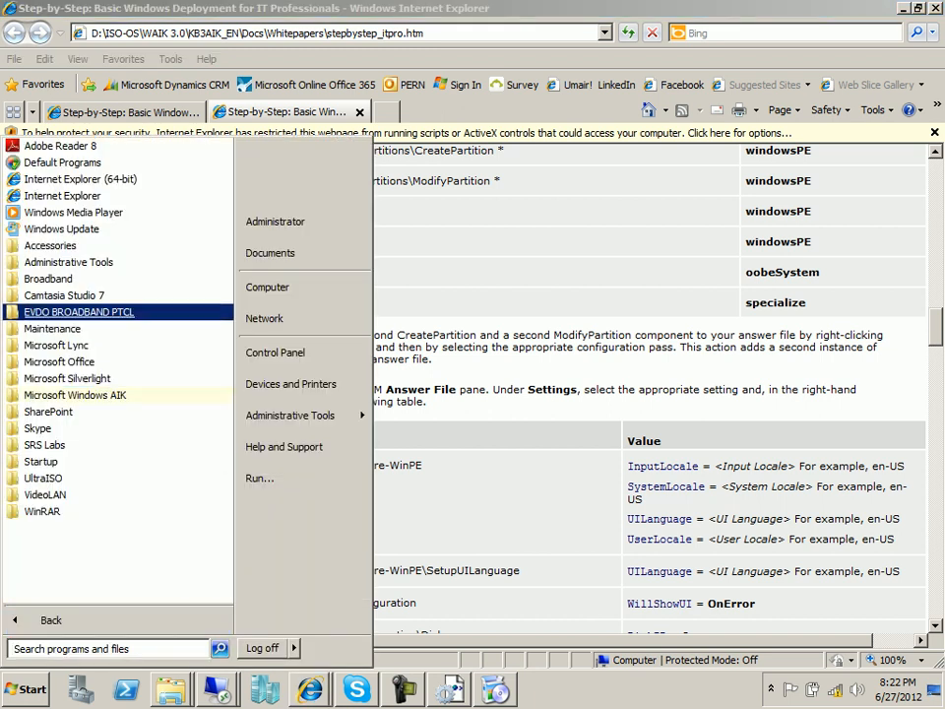
left_click(74, 394)
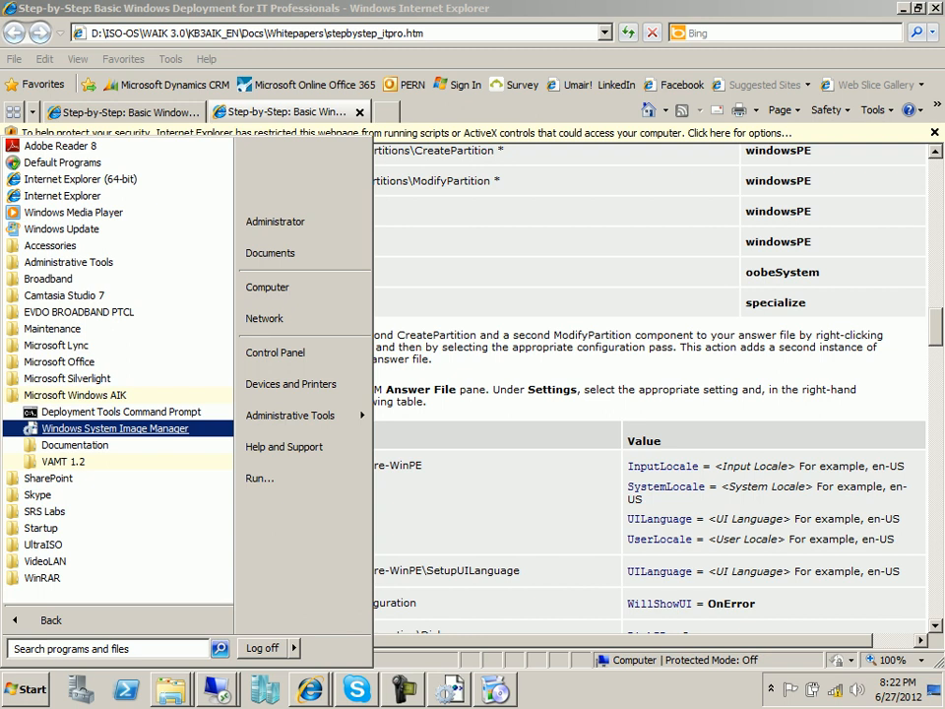
Dismiss the Start menu and scroll the guide back up toward the component table.
left_click(531, 413)
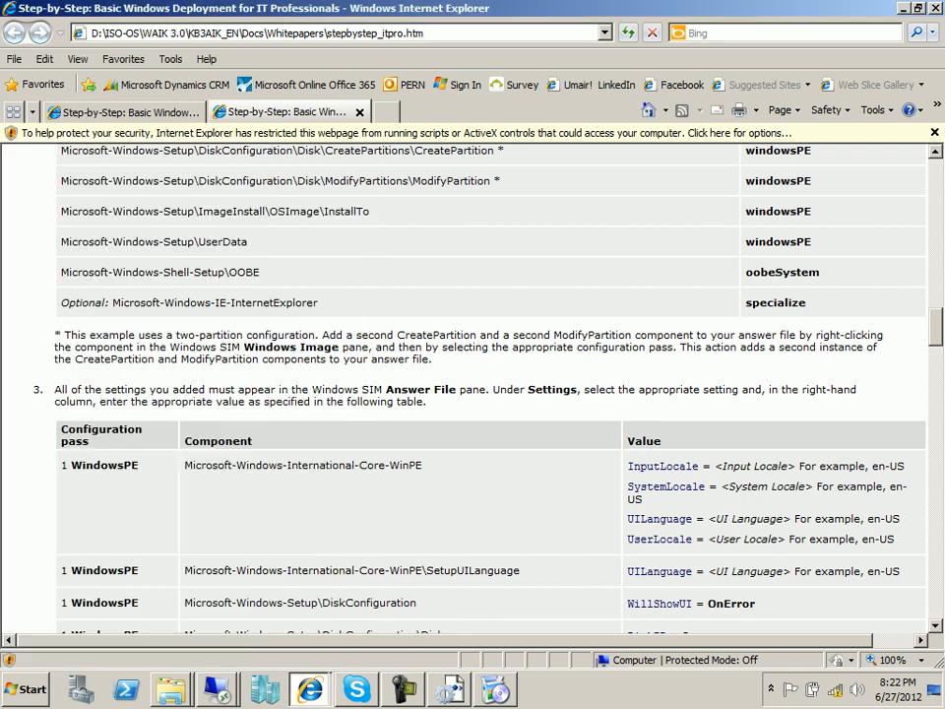
scroll(532, 414, "up", 1)
scroll(472, 389, "up", 3)
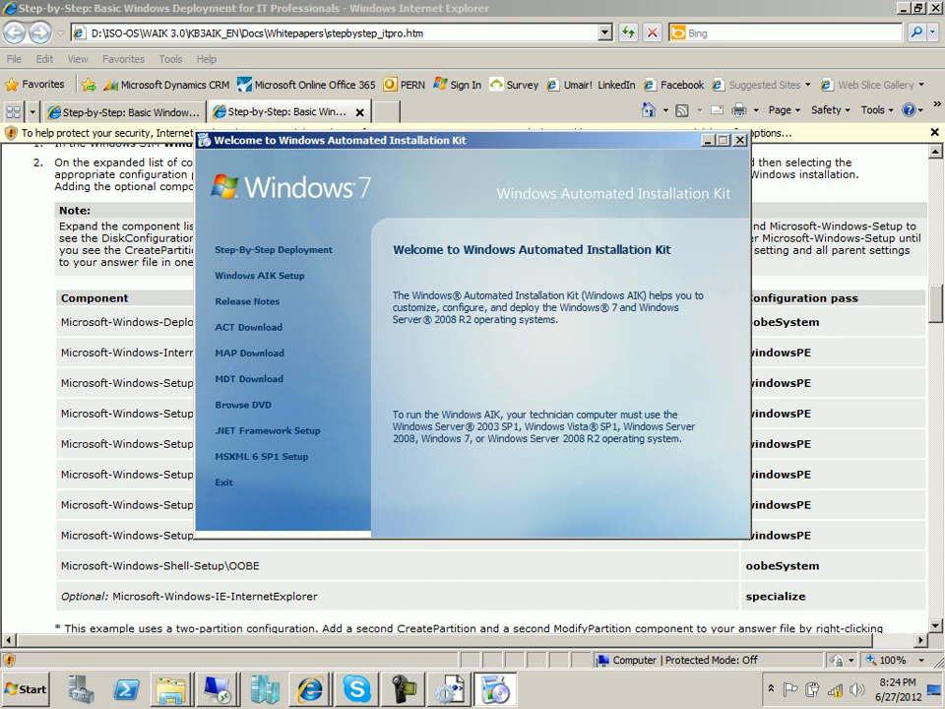
Close the AIK welcome window, then scroll to and briefly highlight the two-partition footnote below the table.
left_click(740, 140)
scroll(472, 394, "up", 4)
scroll(472, 394, "down", 4)
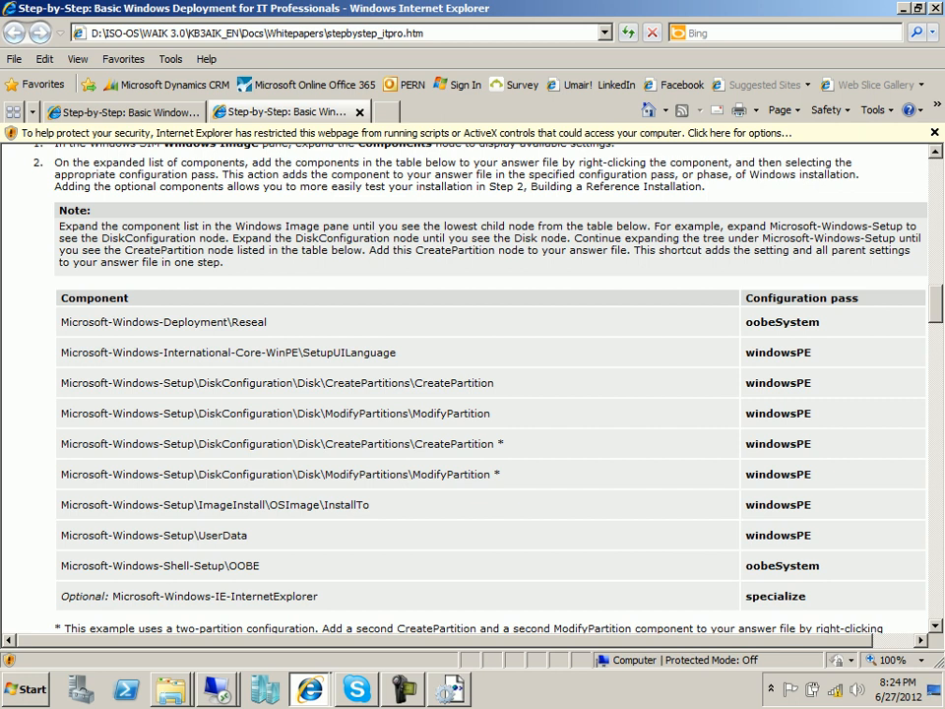
scroll(473, 394, "up", 4)
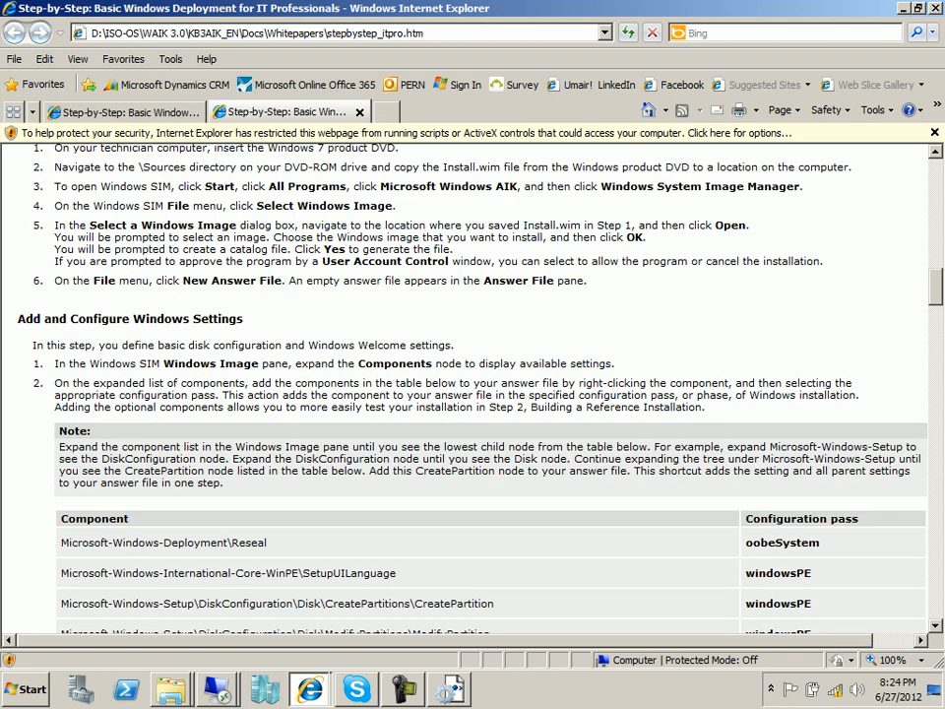
scroll(472, 394, "down", 5)
scroll(472, 394, "up", 2)
scroll(473, 394, "down", 2)
scroll(472, 394, "down", 3)
scroll(472, 394, "up", 1)
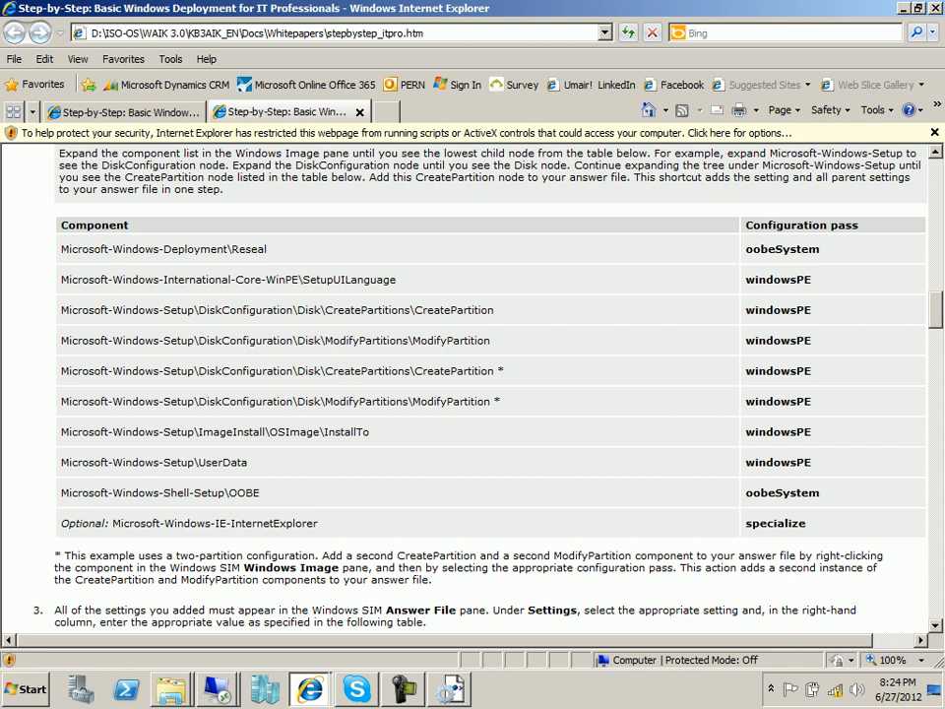
left_click_drag(71, 556, 135, 557)
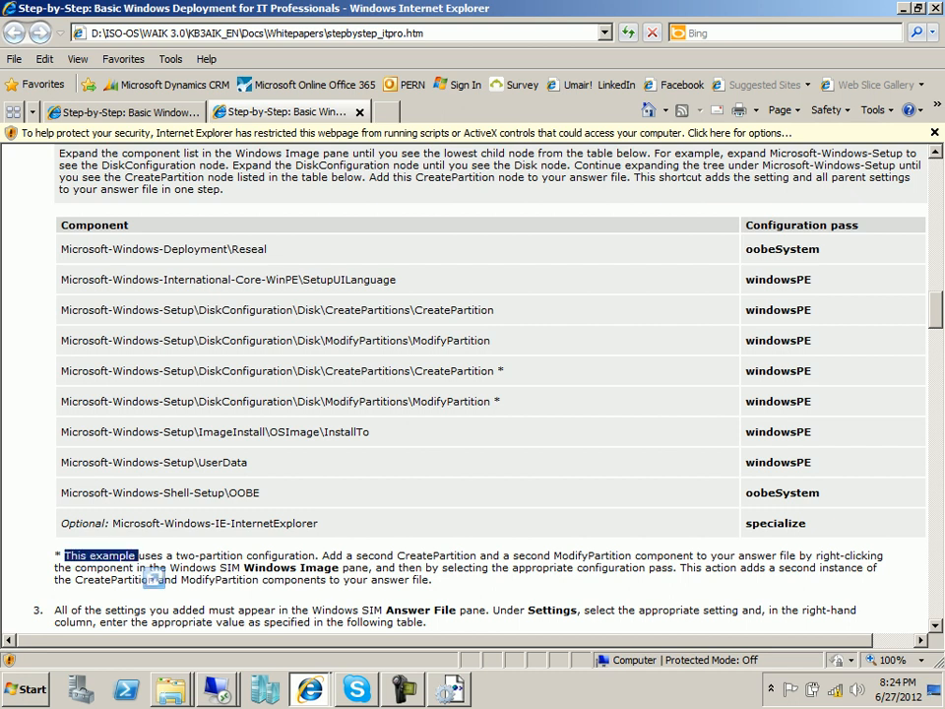
left_click(138, 557)
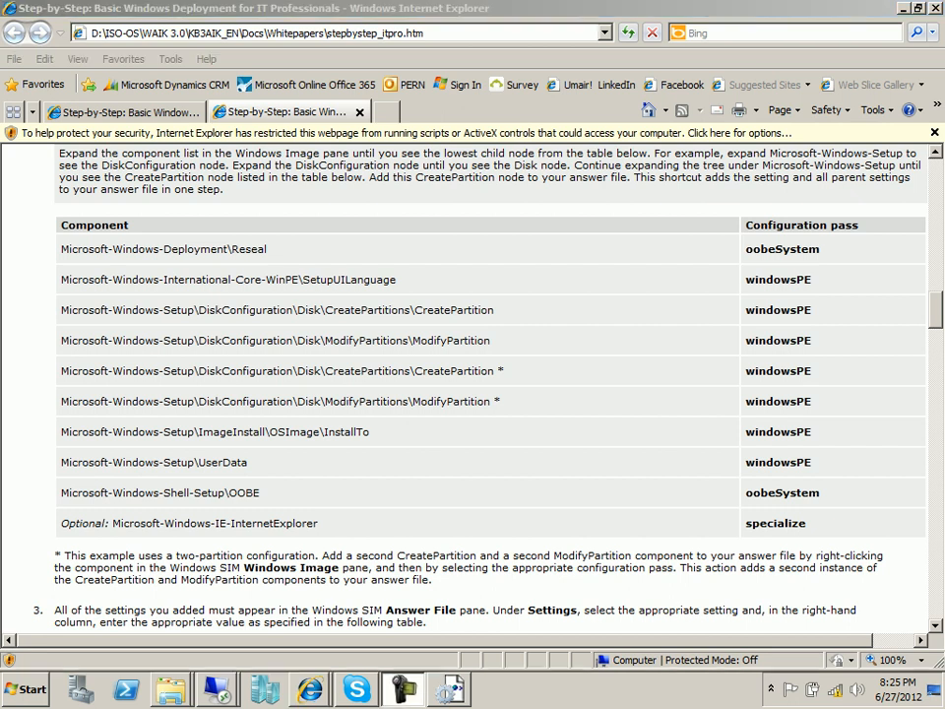
Scroll to step 3's WindowsPE settings table and copy the InputLocale example en-US.
scroll(473, 384, "down", 3)
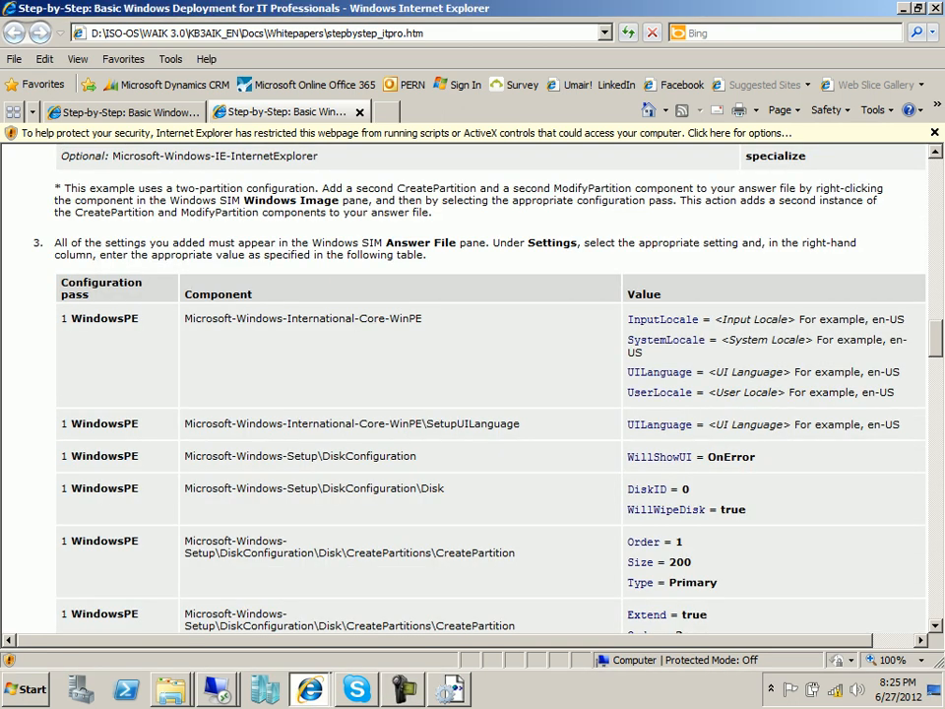
scroll(473, 383, "down", 1)
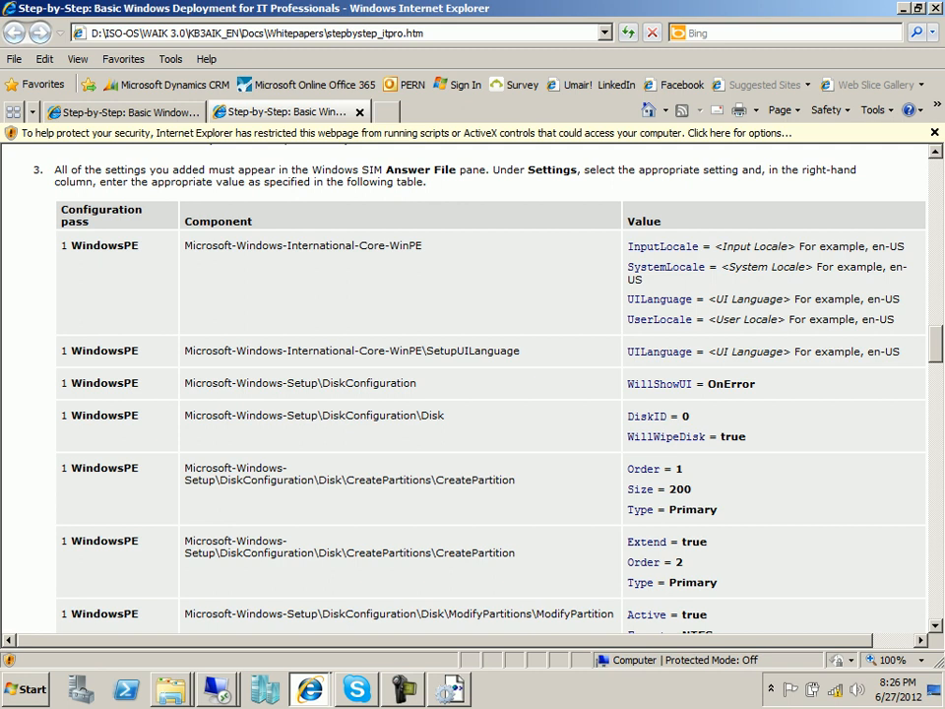
scroll(472, 384, "down", 5)
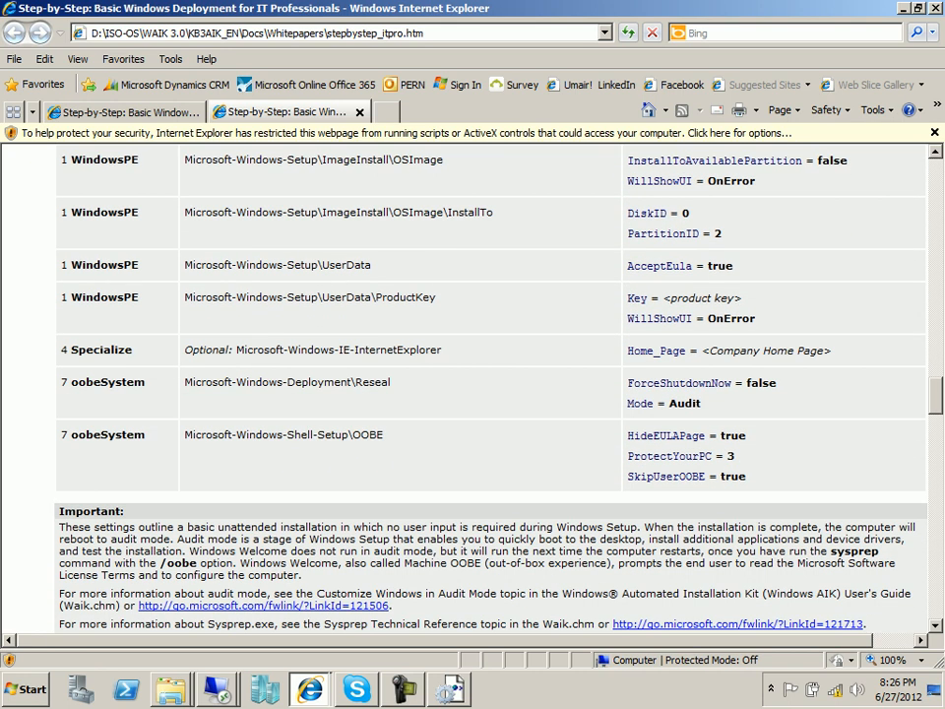
double_click(96, 350)
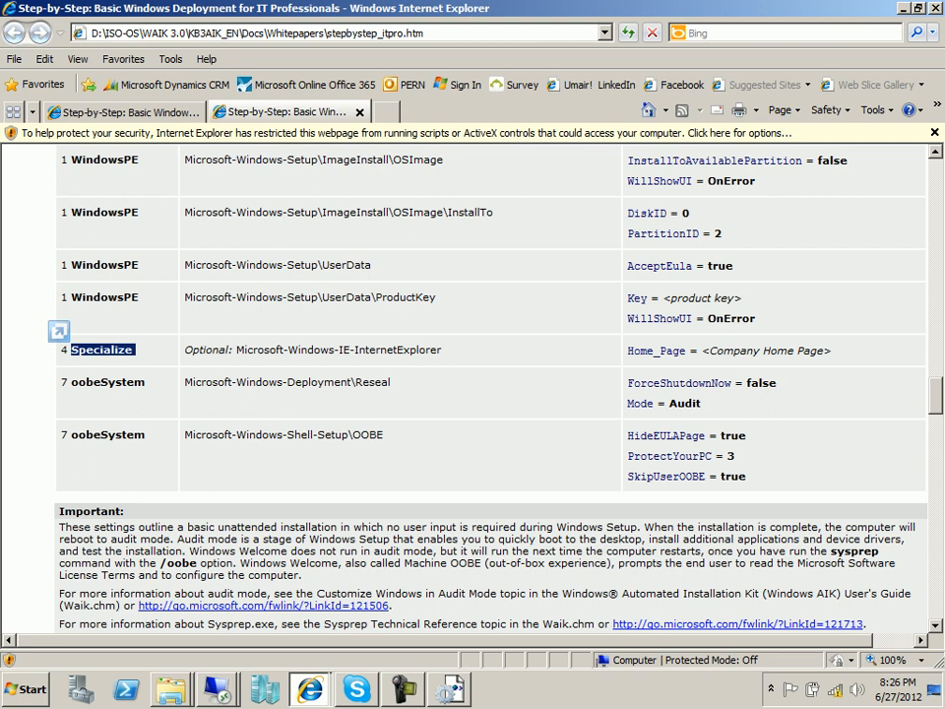
scroll(473, 383, "up", 12)
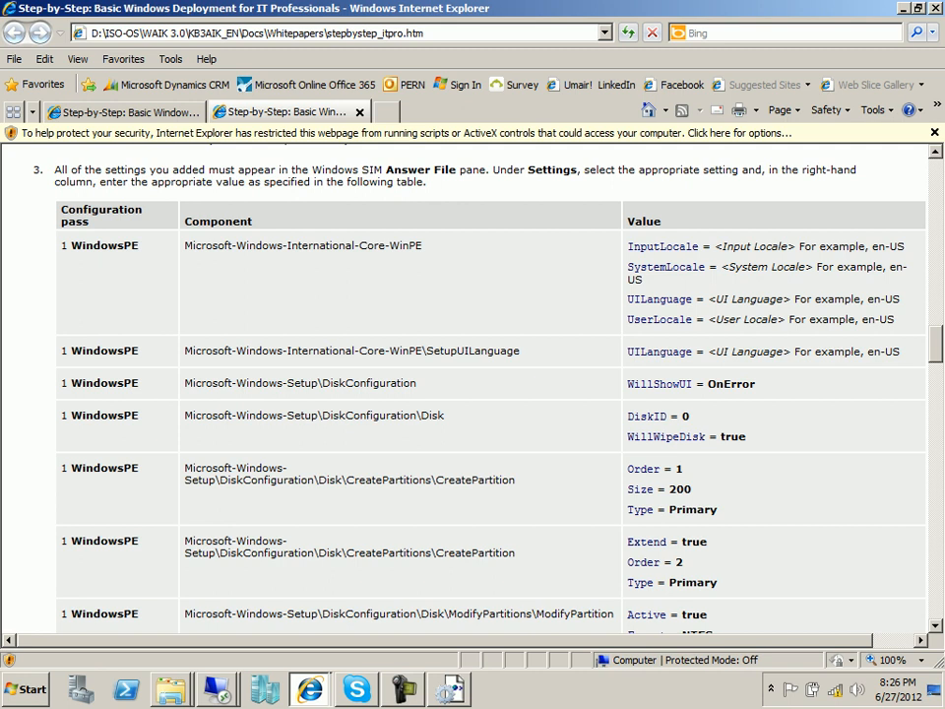
left_click_drag(906, 247, 872, 246)
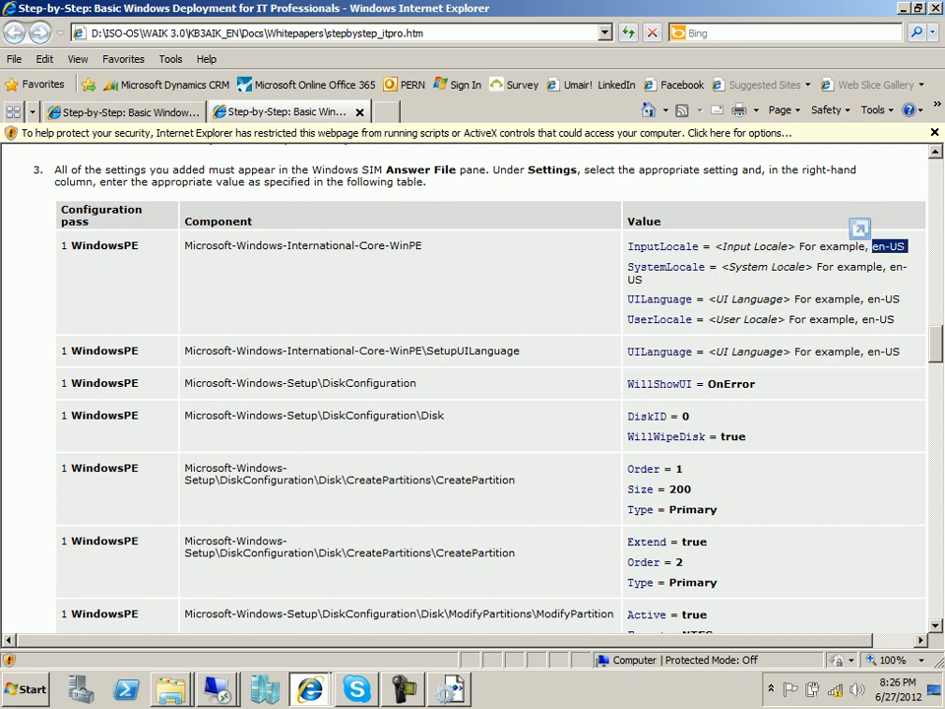
right_click(891, 250)
left_click(801, 276)
Dismiss the Remote Desktop error, minimize Remote Desktop Connection, and restore Windows System Image Manager.
key("alt+Tab")
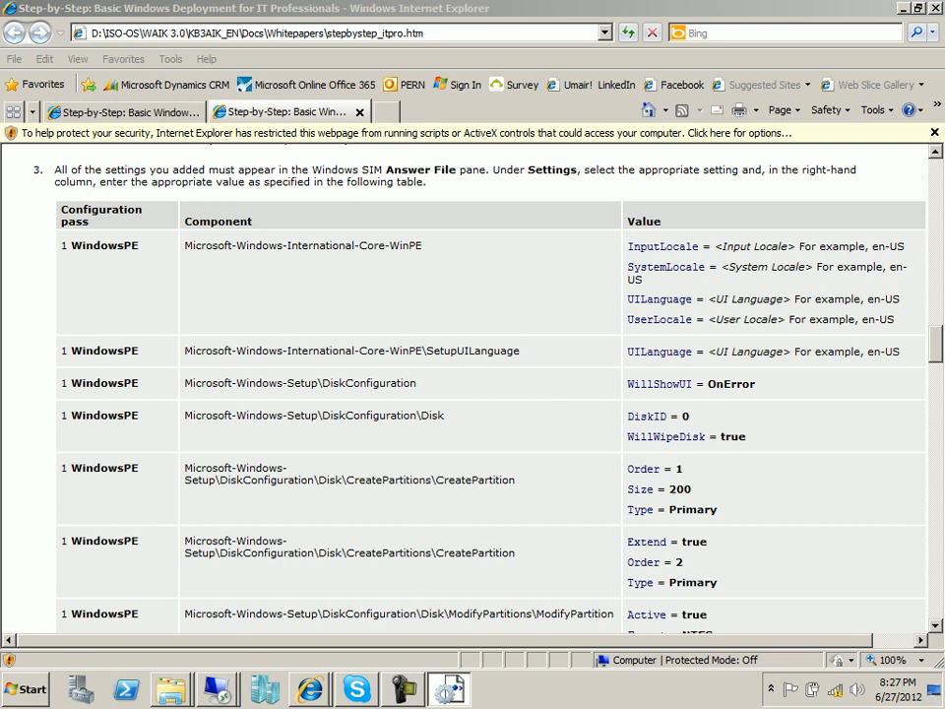
key("alt+Tab")
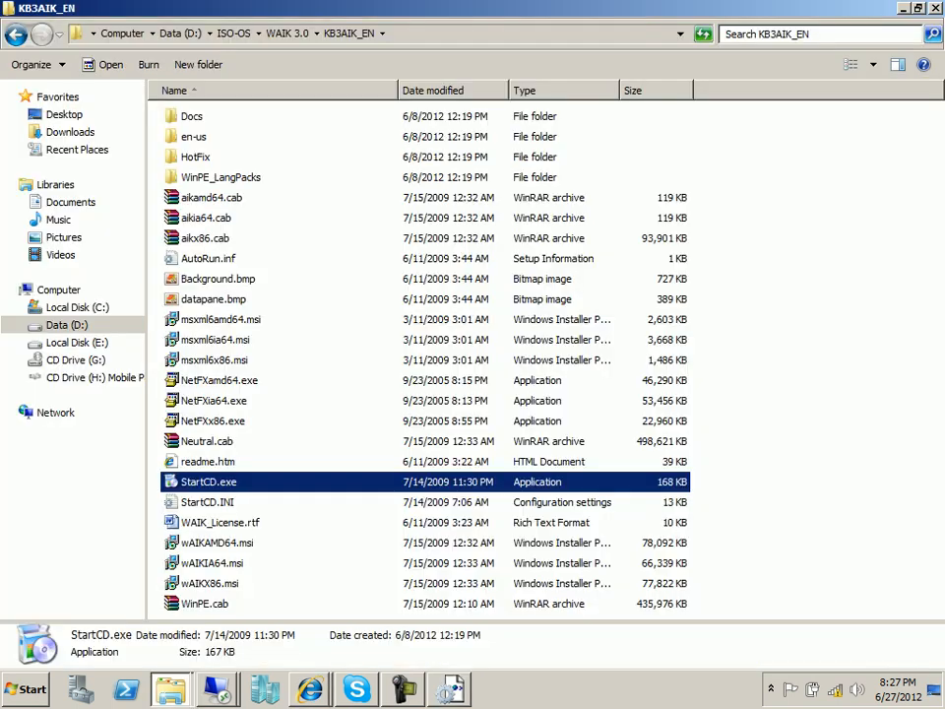
key("super+d")
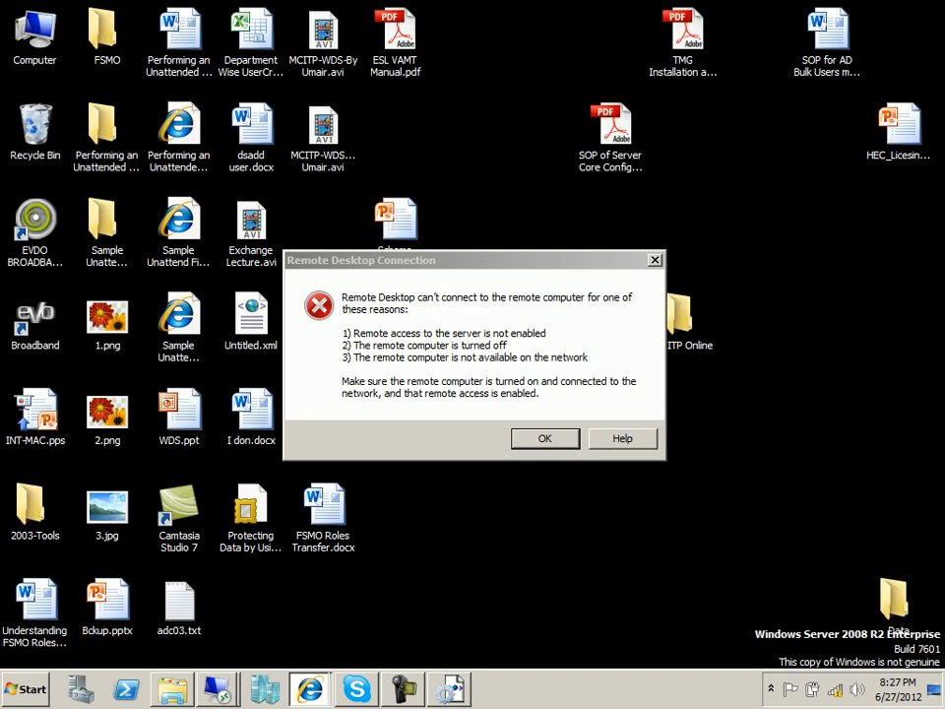
key("Return")
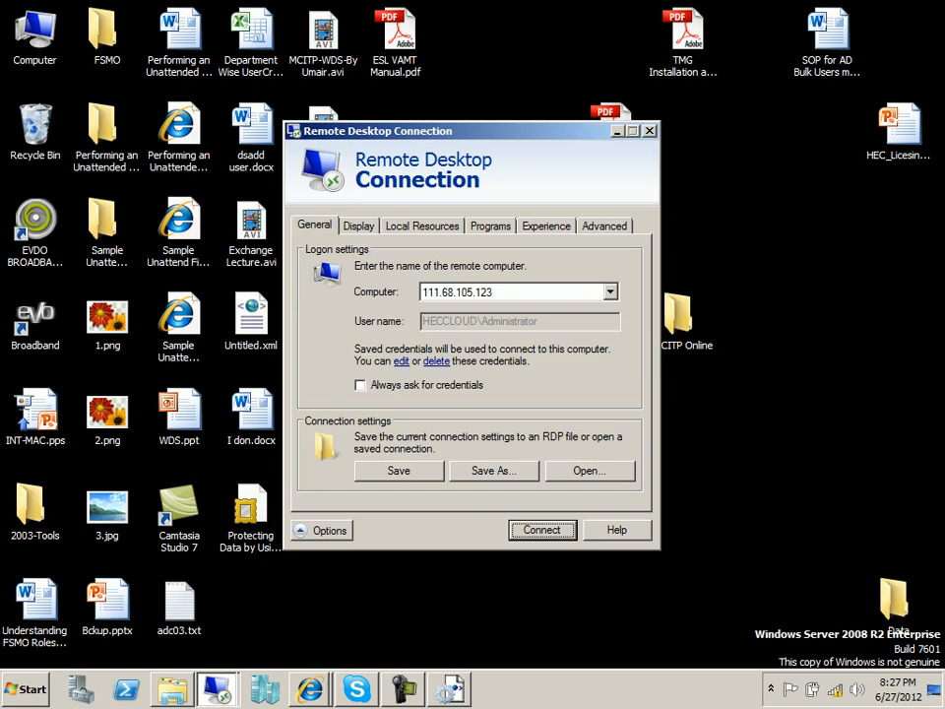
left_click(218, 689)
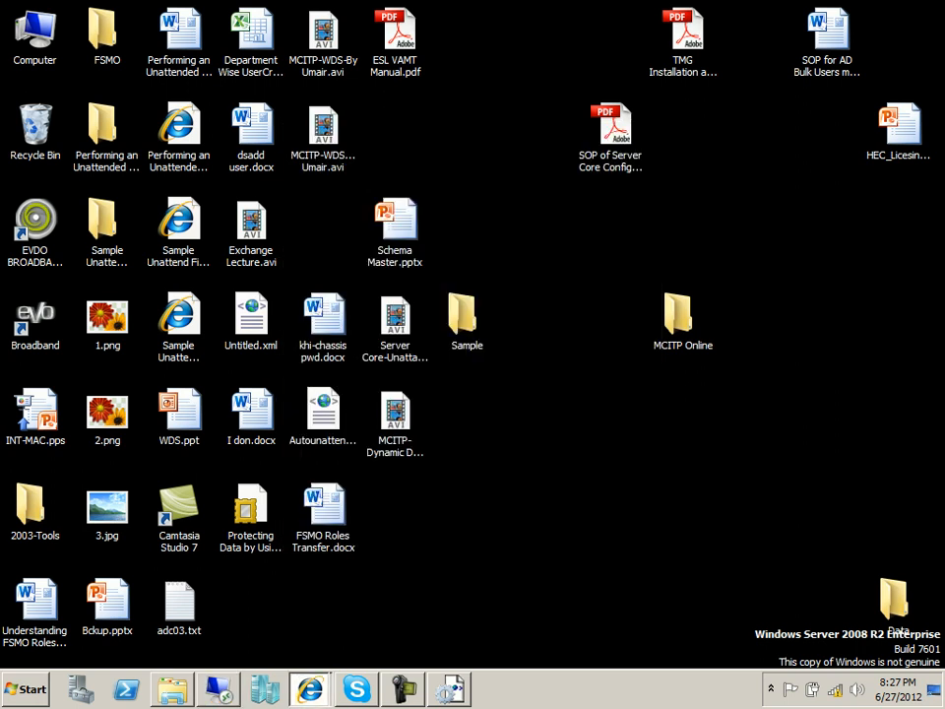
left_click(449, 689)
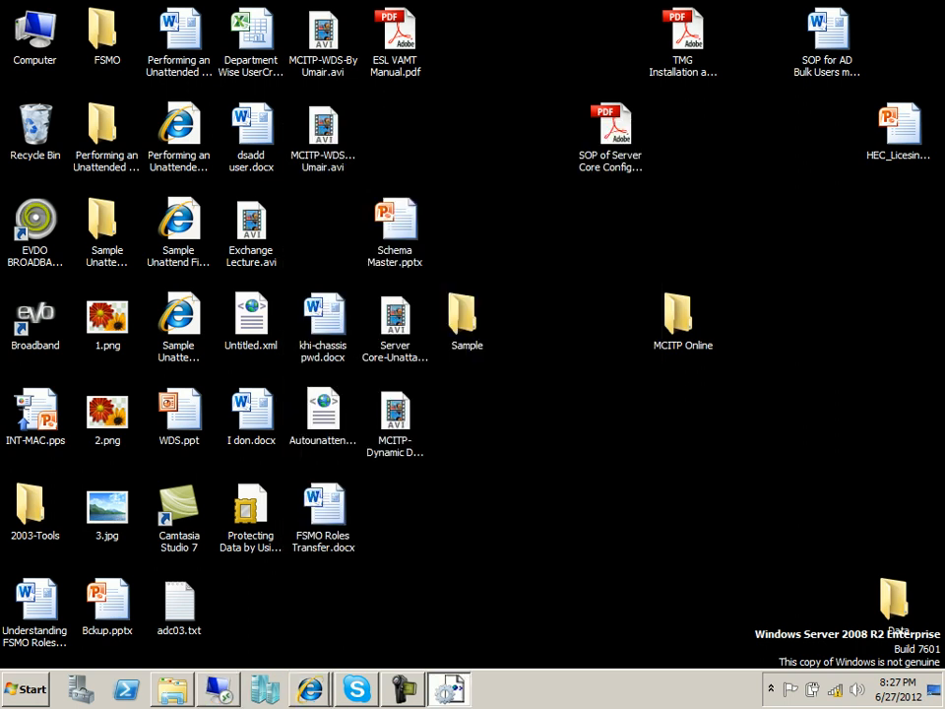
left_click(449, 689)
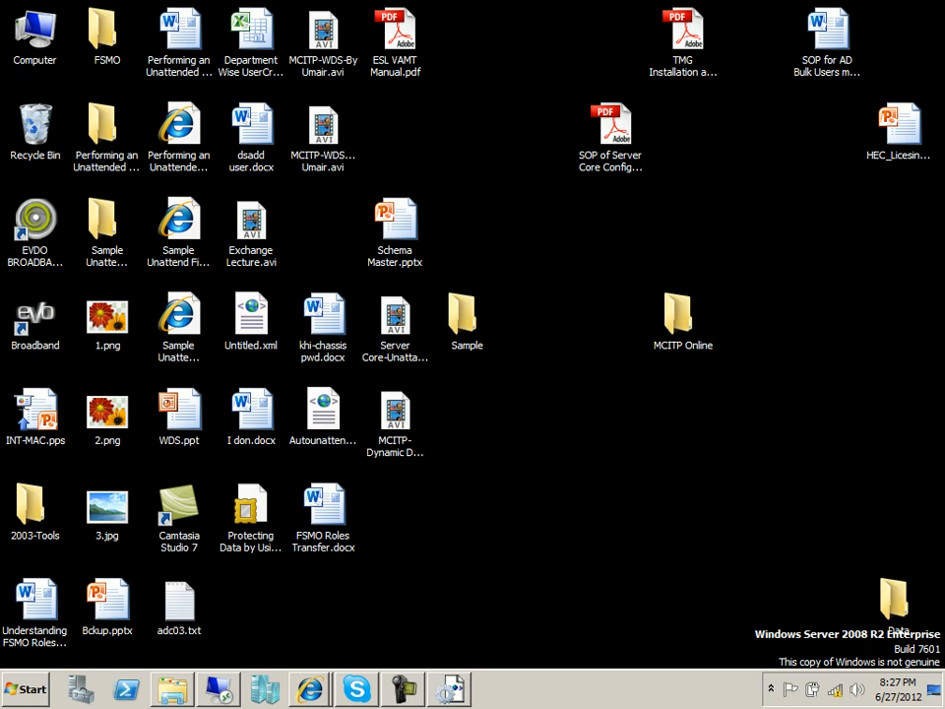
left_click(449, 689)
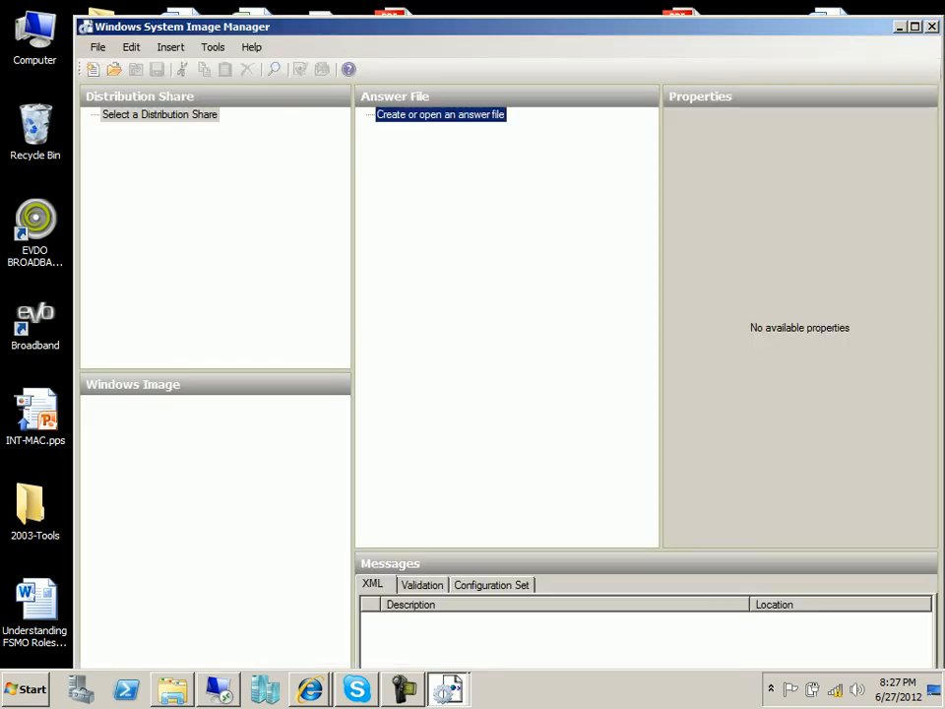
Maximize Windows SIM, expand the image's component list, and enlarge the Windows Image pane.
left_click(916, 26)
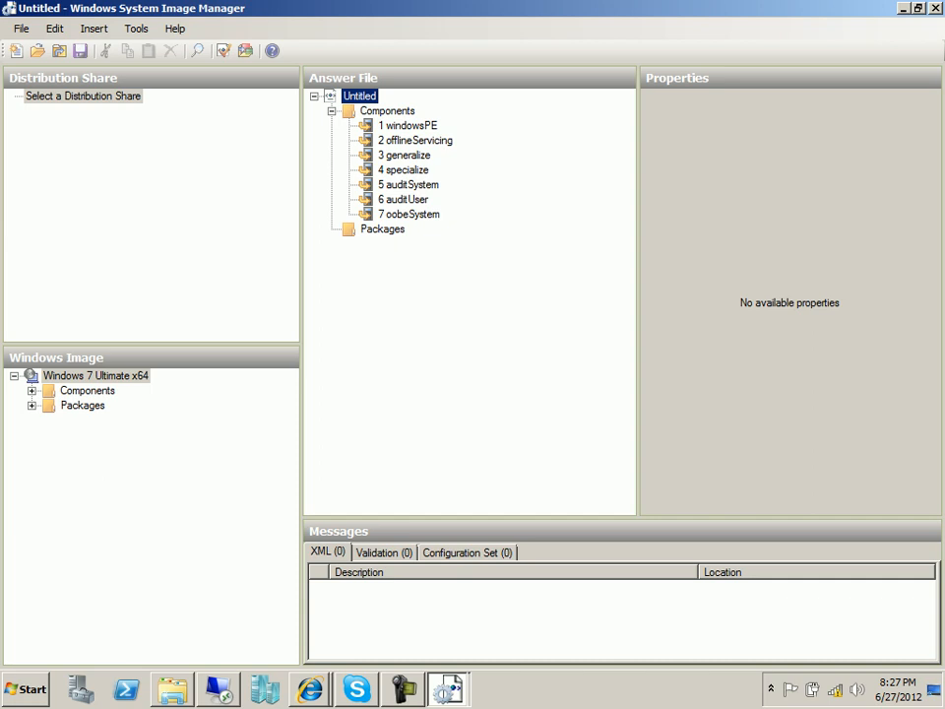
double_click(86, 391)
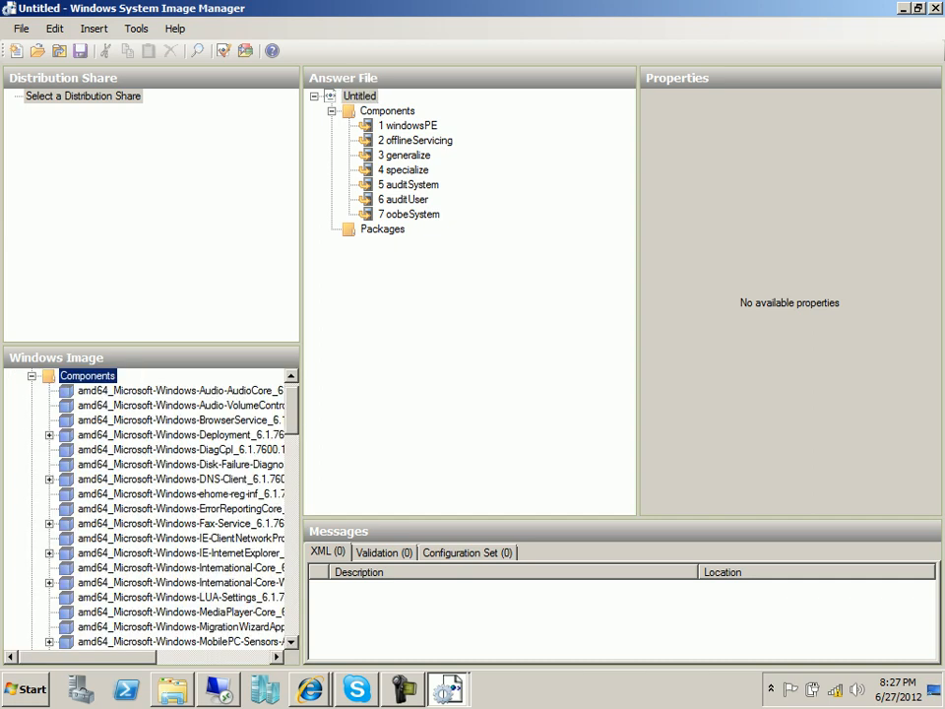
scroll(148, 512, "down", 18)
scroll(147, 507, "down", 1)
left_click_drag(301, 483, 425, 482)
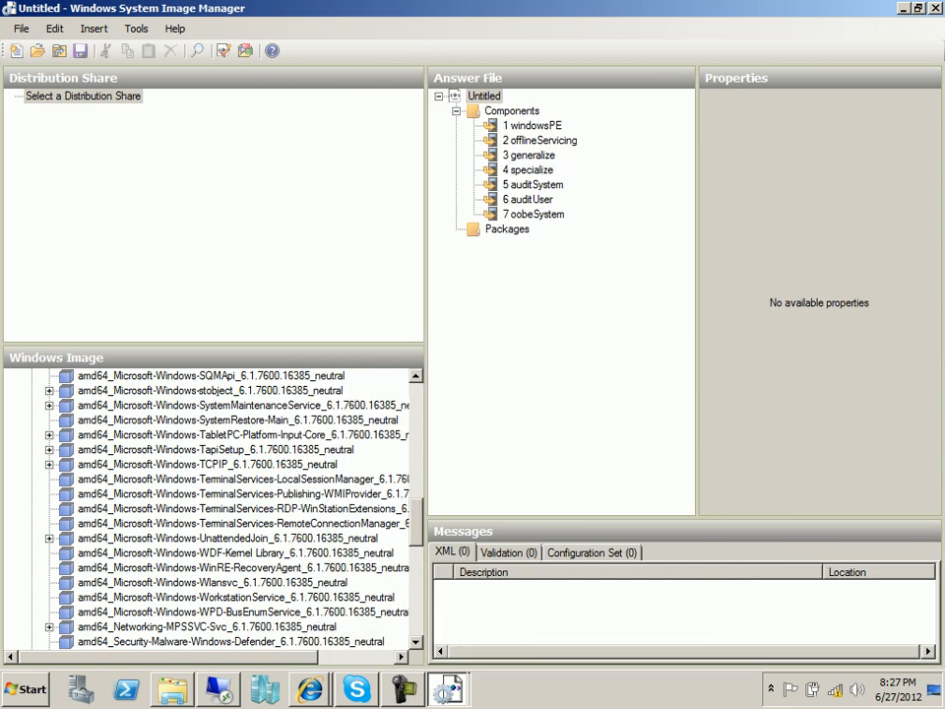
left_click_drag(157, 348, 157, 187)
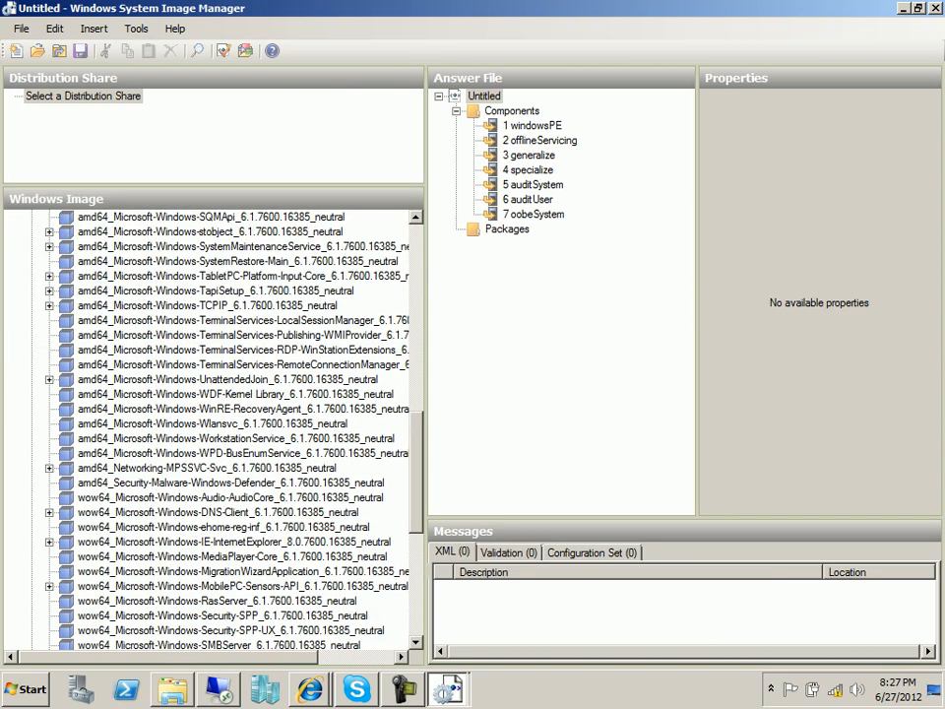
scroll(211, 430, "down", 6)
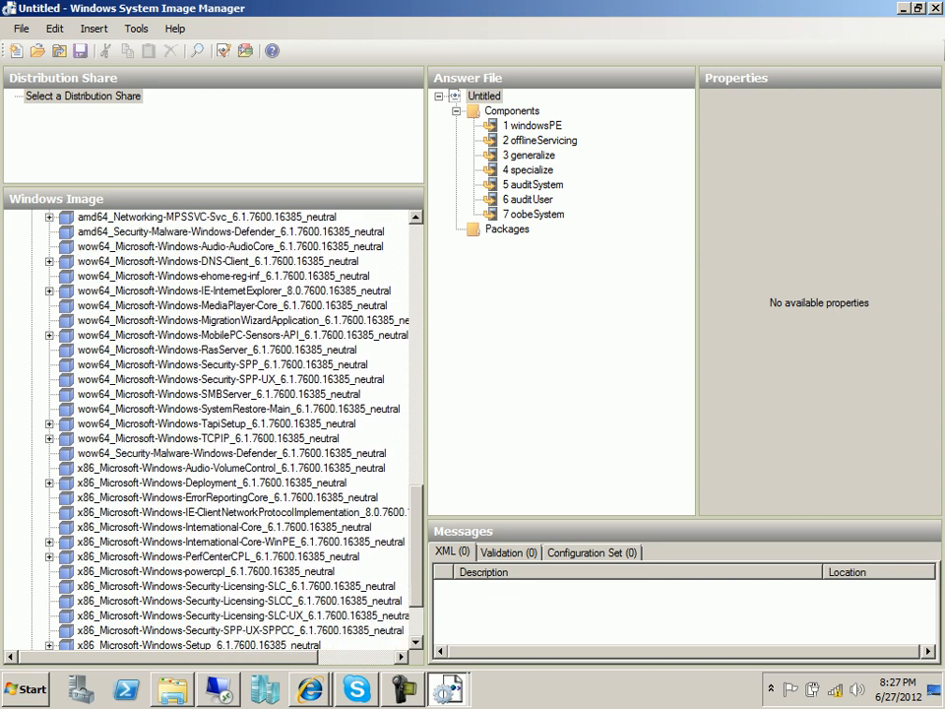
Select International-Core-WinPE in the image and expand it to show SetupUILanguage.
left_click(224, 513)
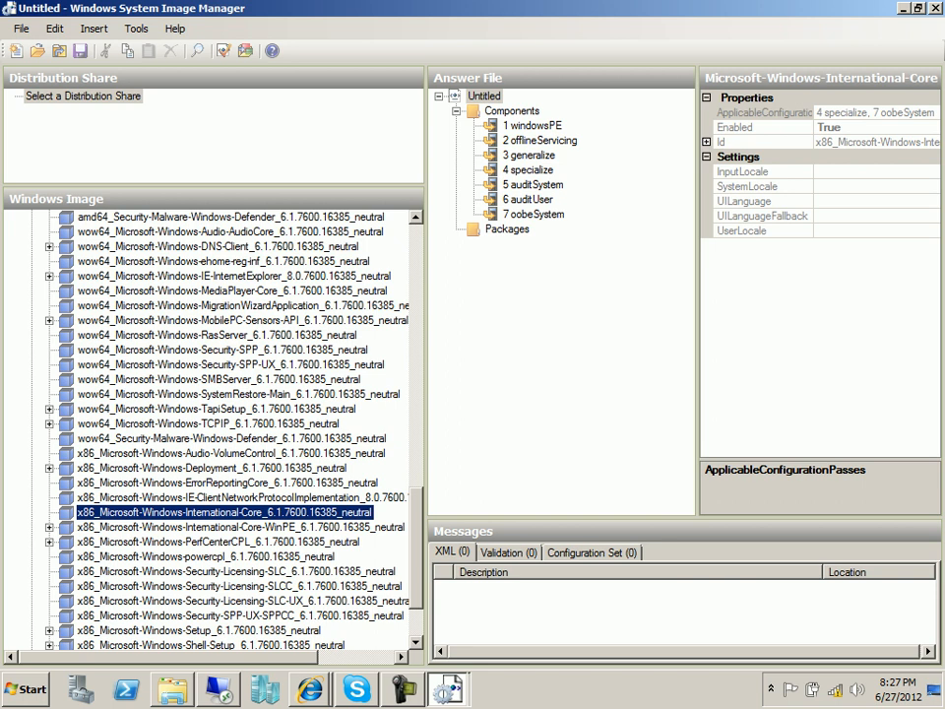
scroll(212, 430, "down", 2)
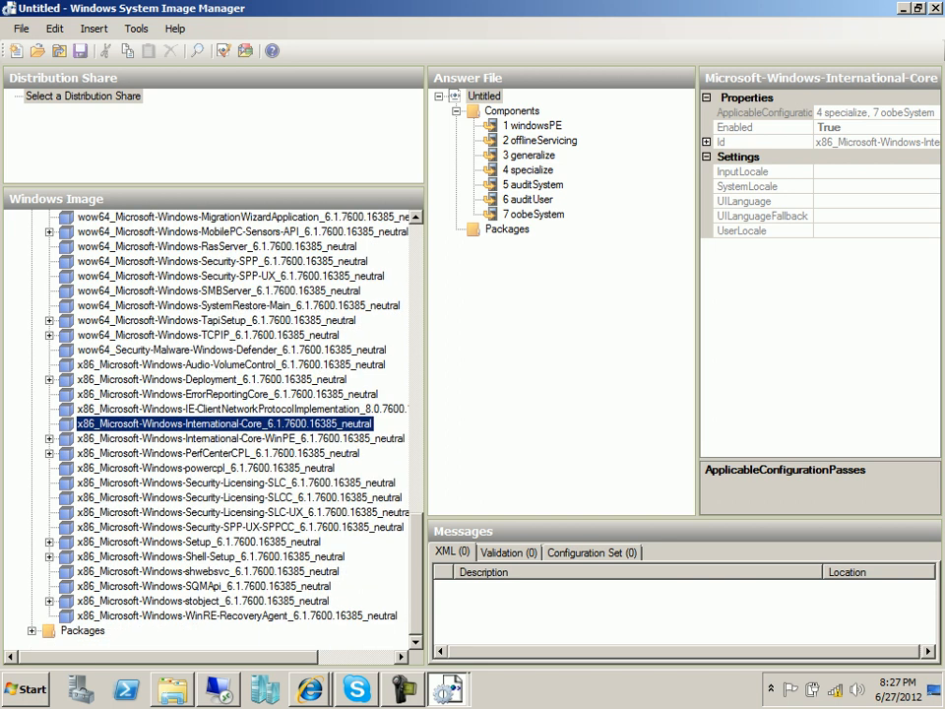
right_click(122, 424)
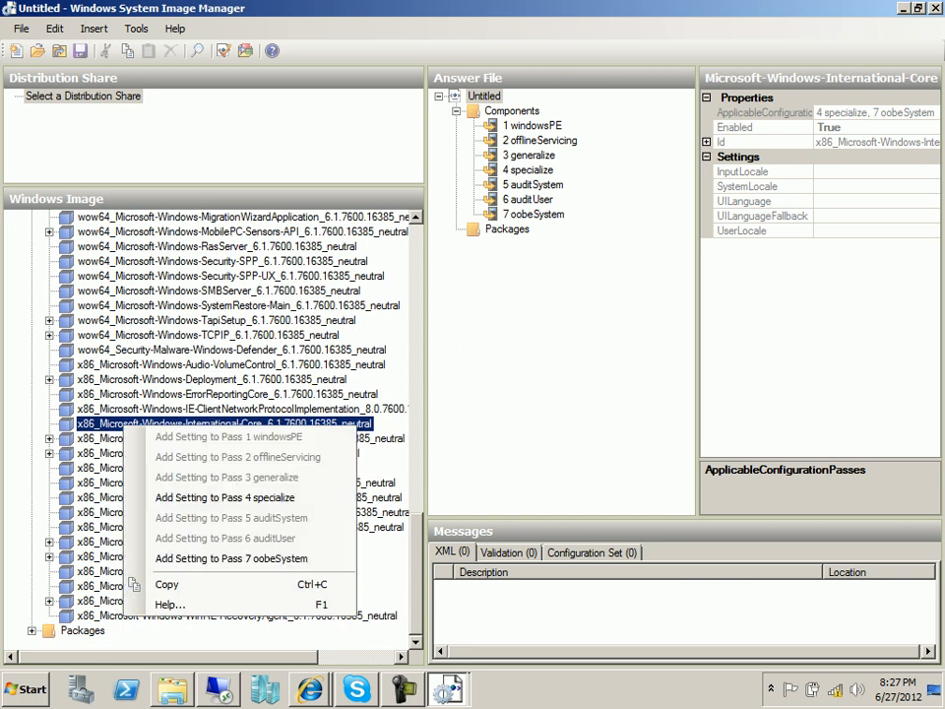
left_click(107, 438)
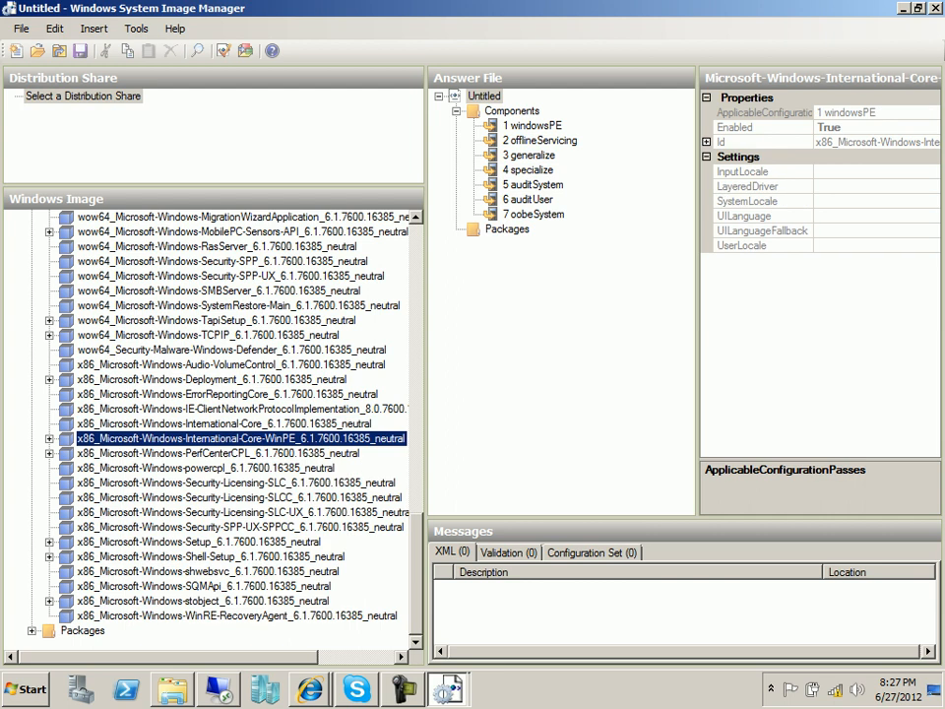
left_click(49, 438)
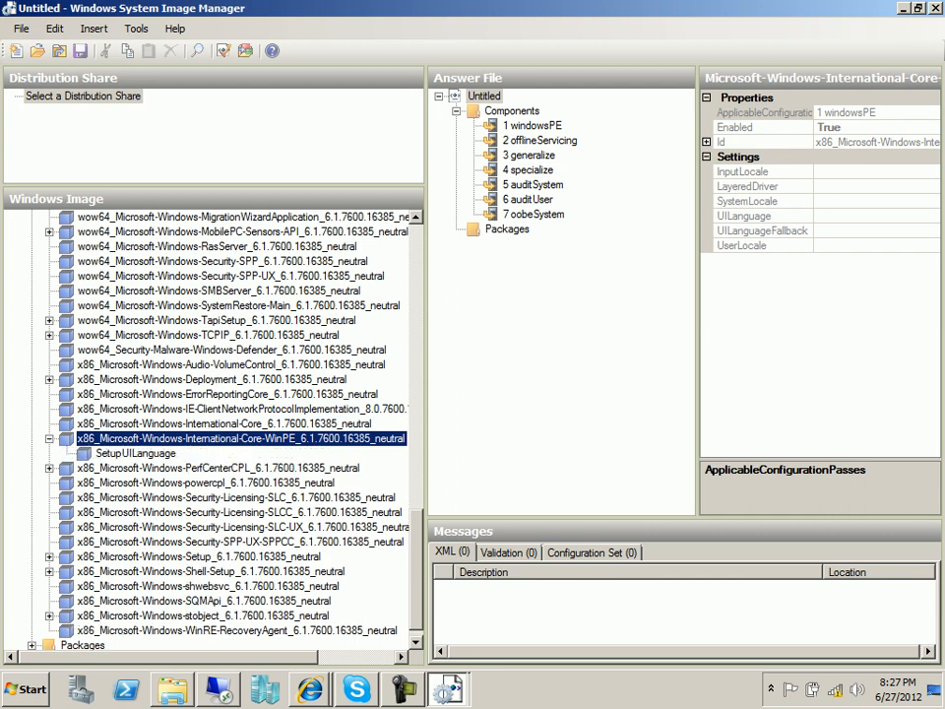
left_click(310, 689)
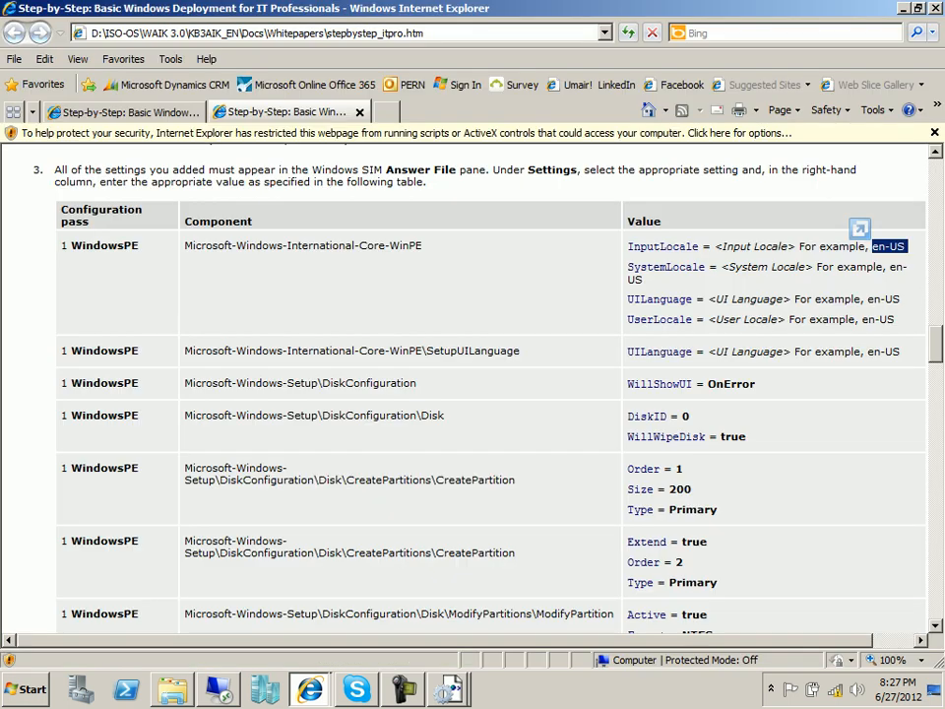
Add the International-Core-WinPE component to the windowsPE pass.
left_click_drag(359, 245, 424, 246)
key("alt+Tab")
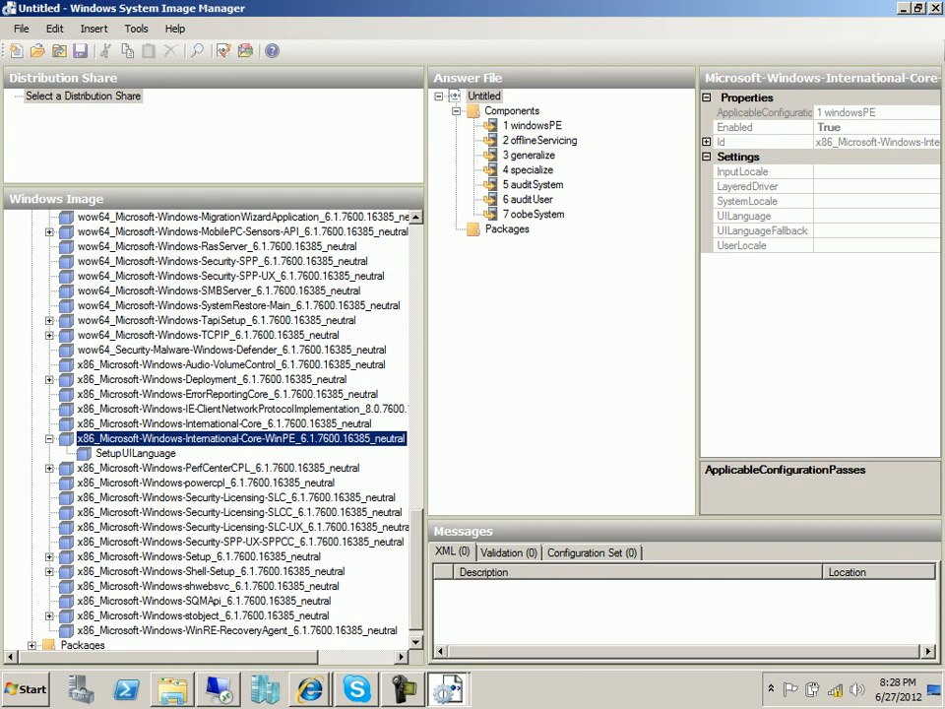
right_click(320, 440)
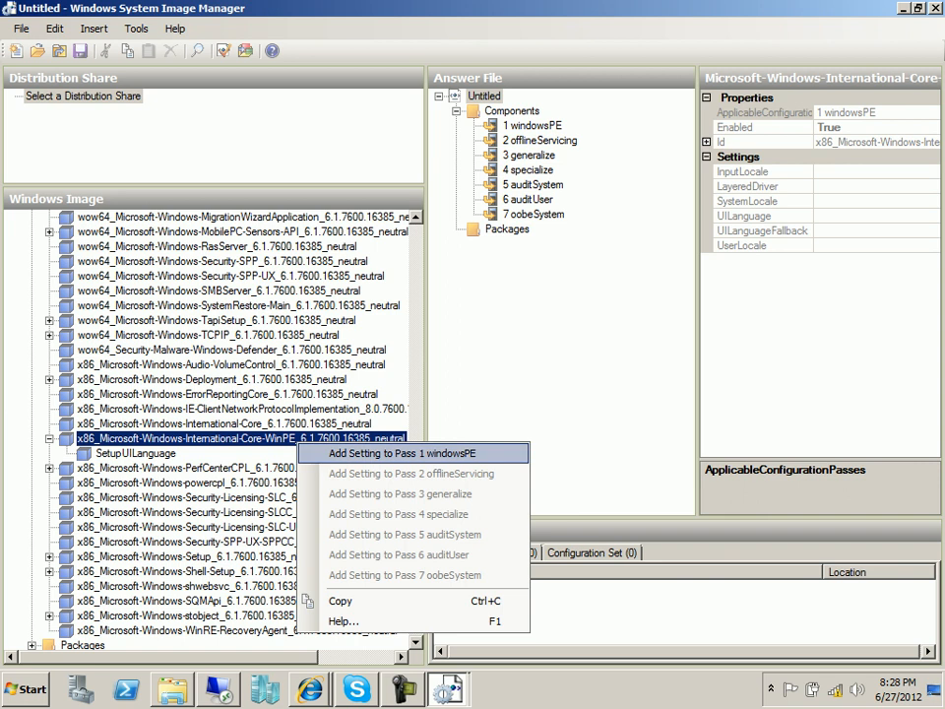
key("Return")
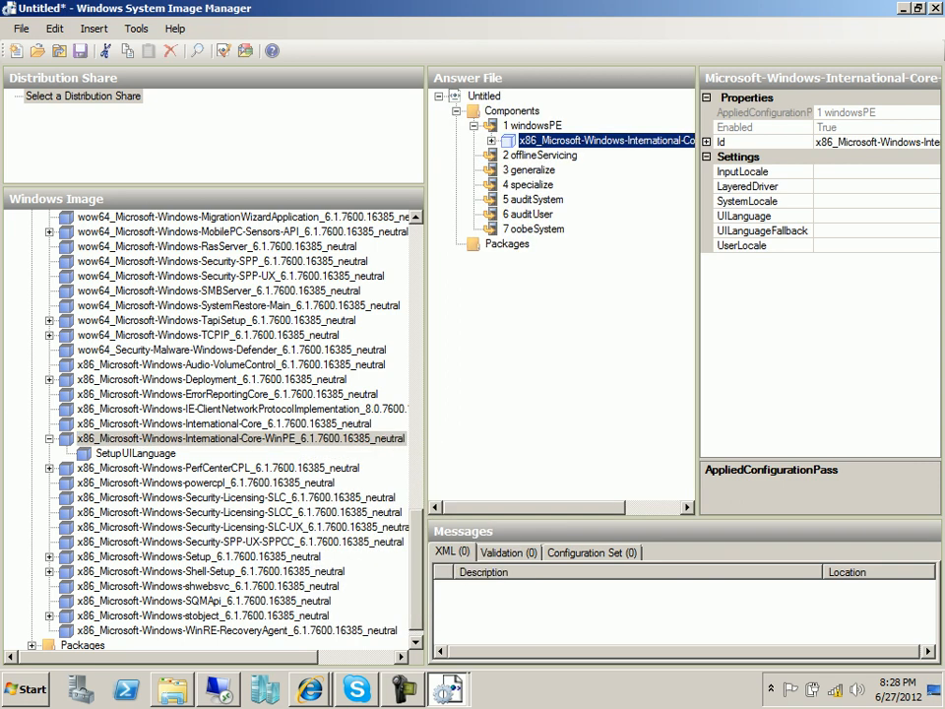
Paste en-US into the InputLocale and UILanguage settings.
left_click(748, 171)
right_click(761, 172)
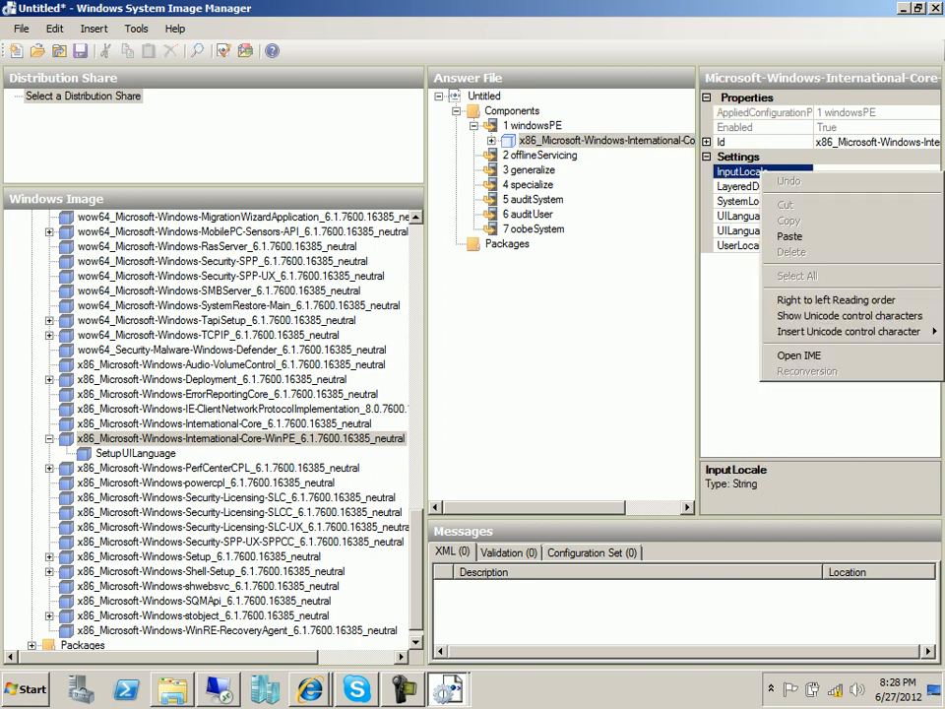
left_click(789, 236)
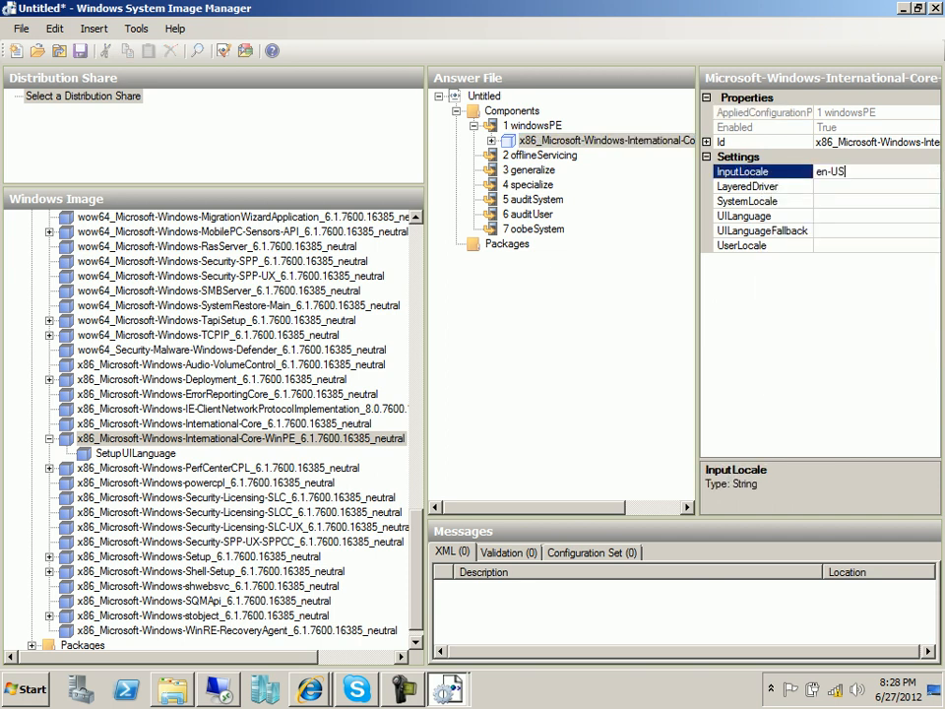
left_click(748, 216)
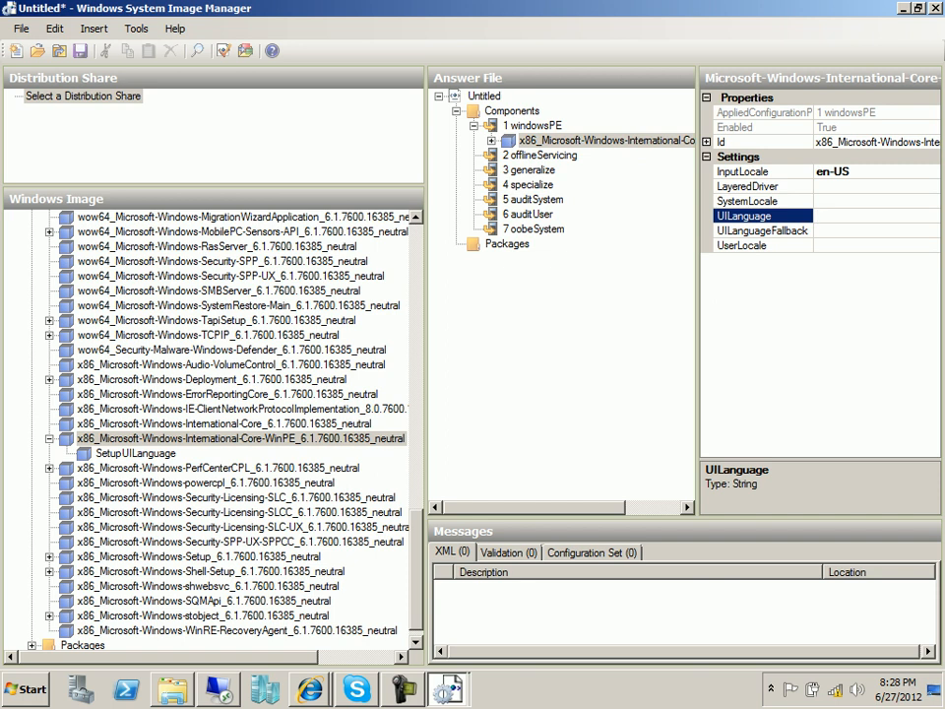
right_click(762, 217)
left_click(799, 281)
left_click(837, 230)
Paste en-US into the UserLocale and SystemLocale settings.
left_click(748, 245)
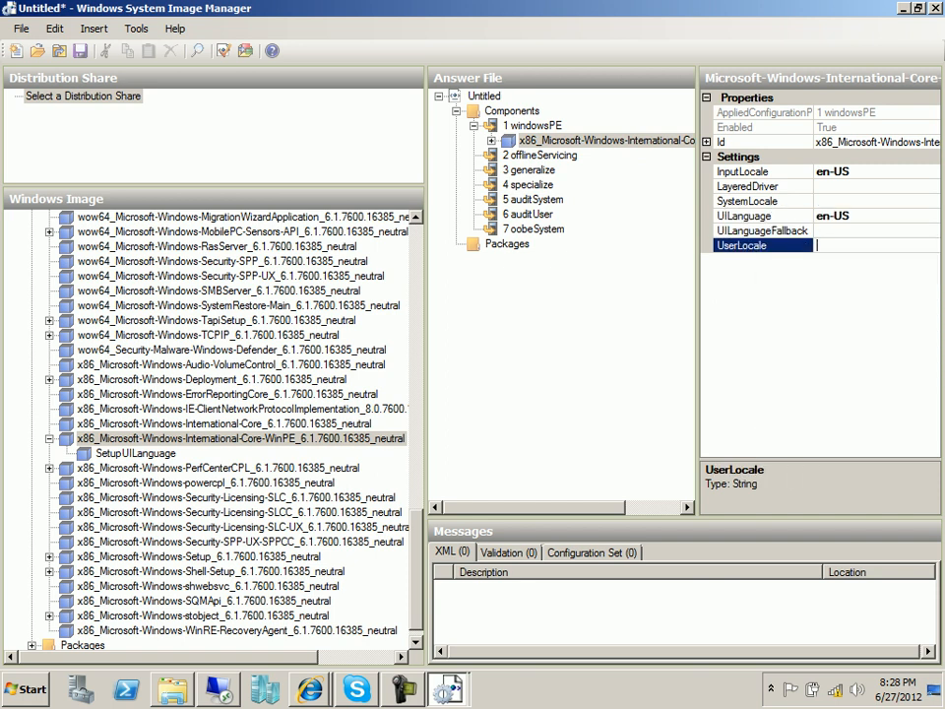
right_click(761, 246)
left_click(799, 309)
left_click(836, 230)
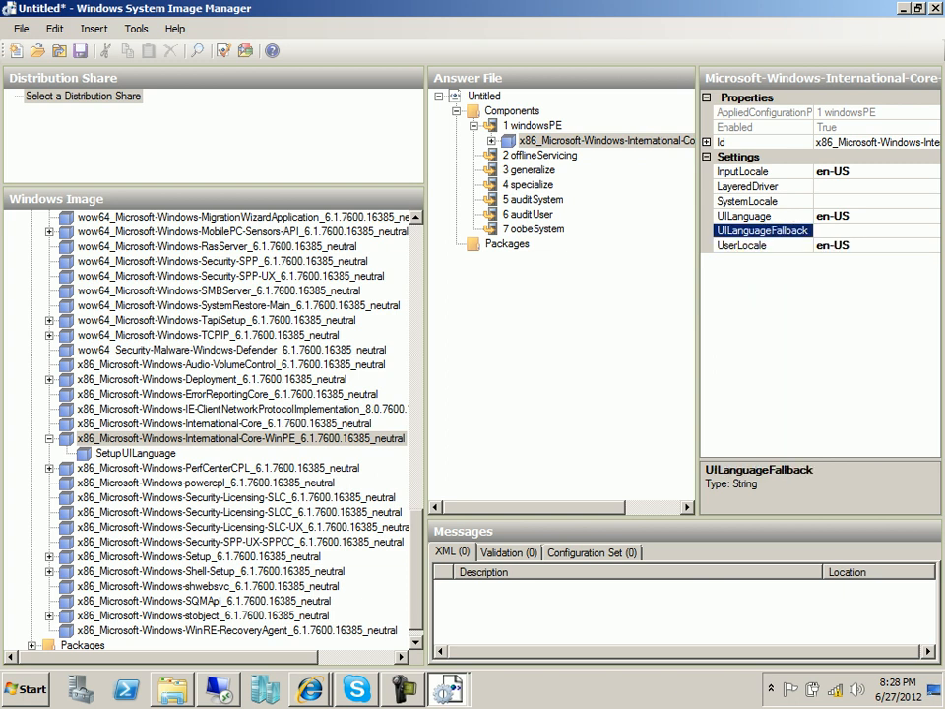
left_click(310, 689)
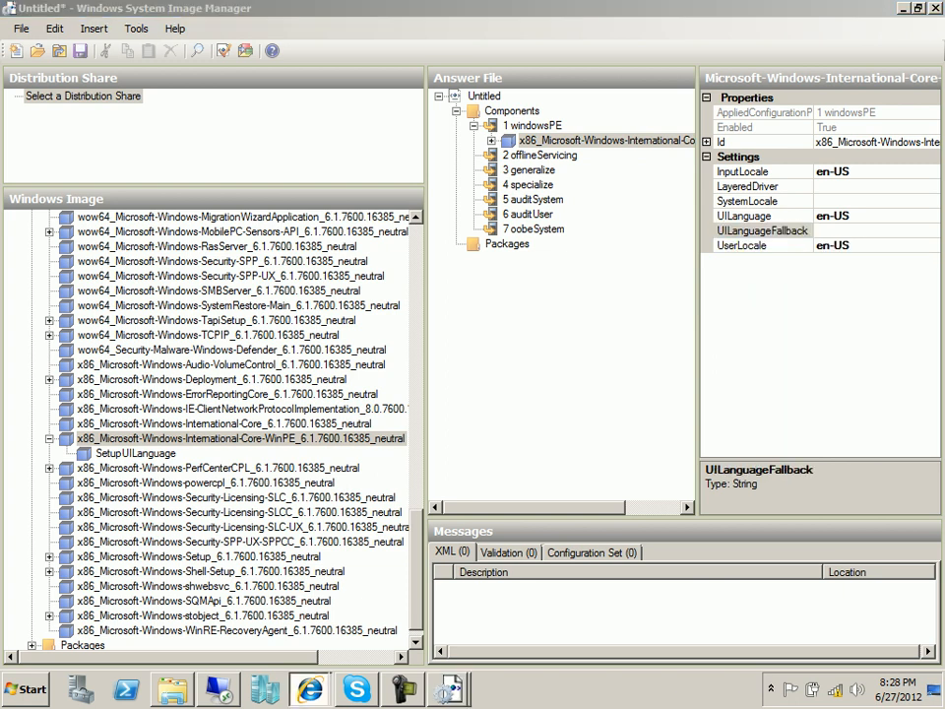
left_click(758, 201)
right_click(758, 201)
left_click(630, 198)
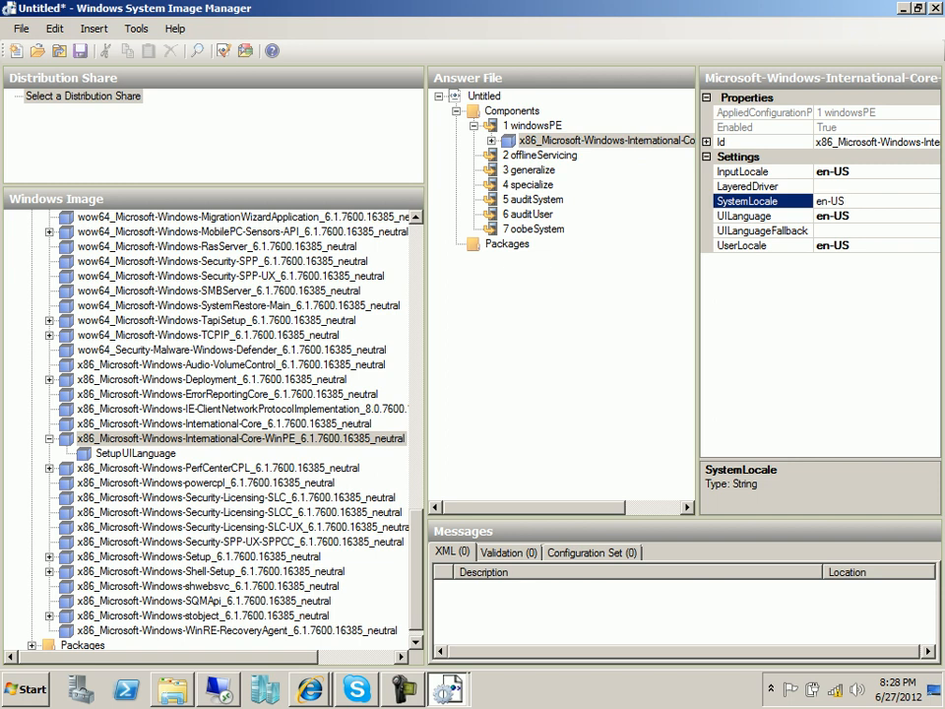
key("alt+Tab")
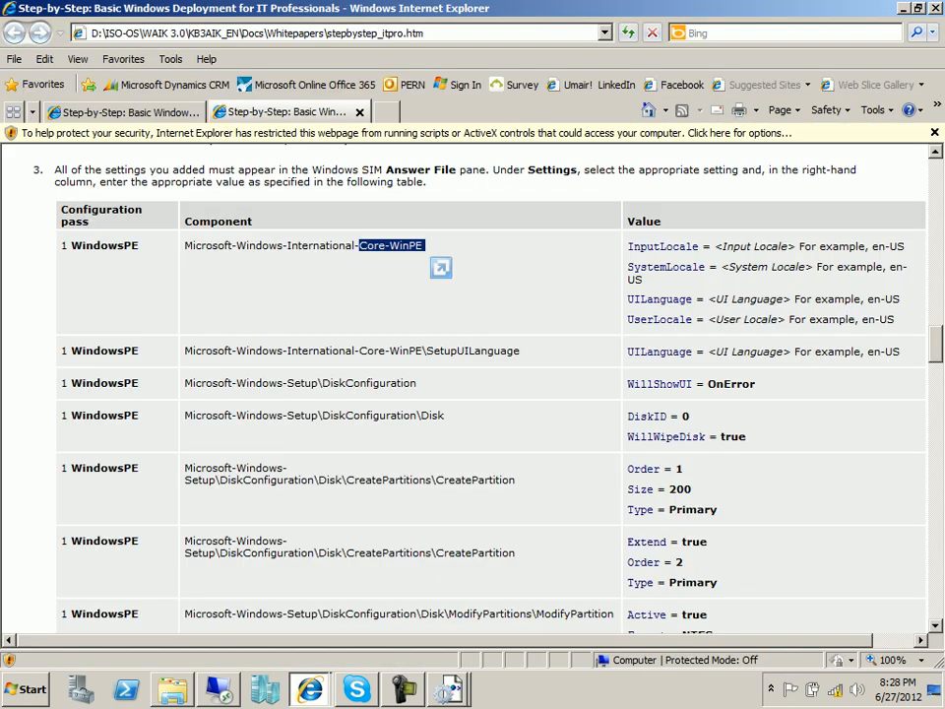
left_click(453, 253)
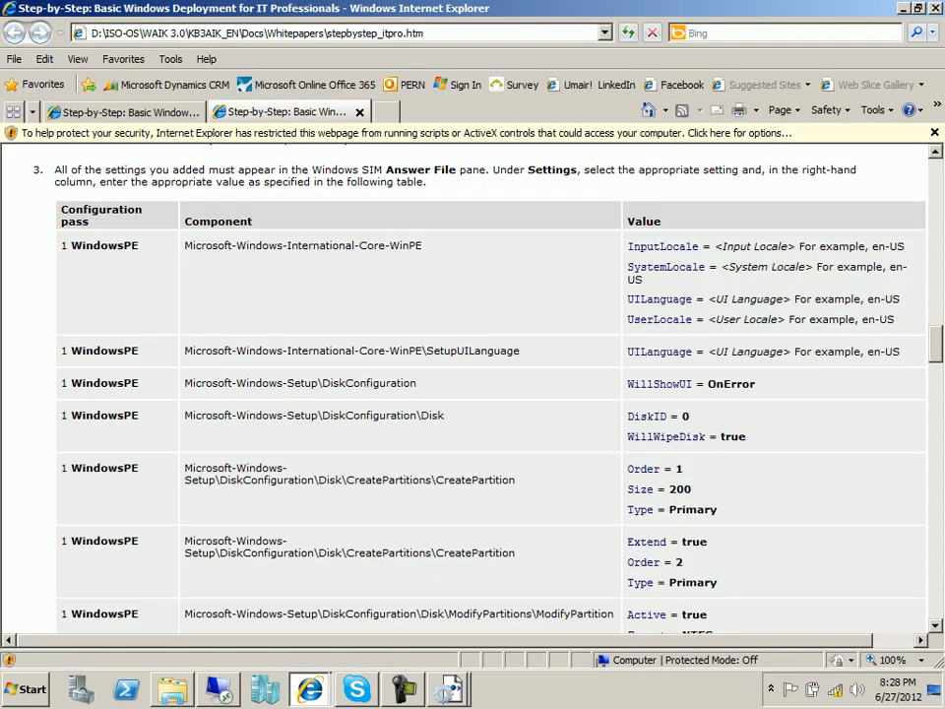
left_click_drag(236, 351, 423, 351)
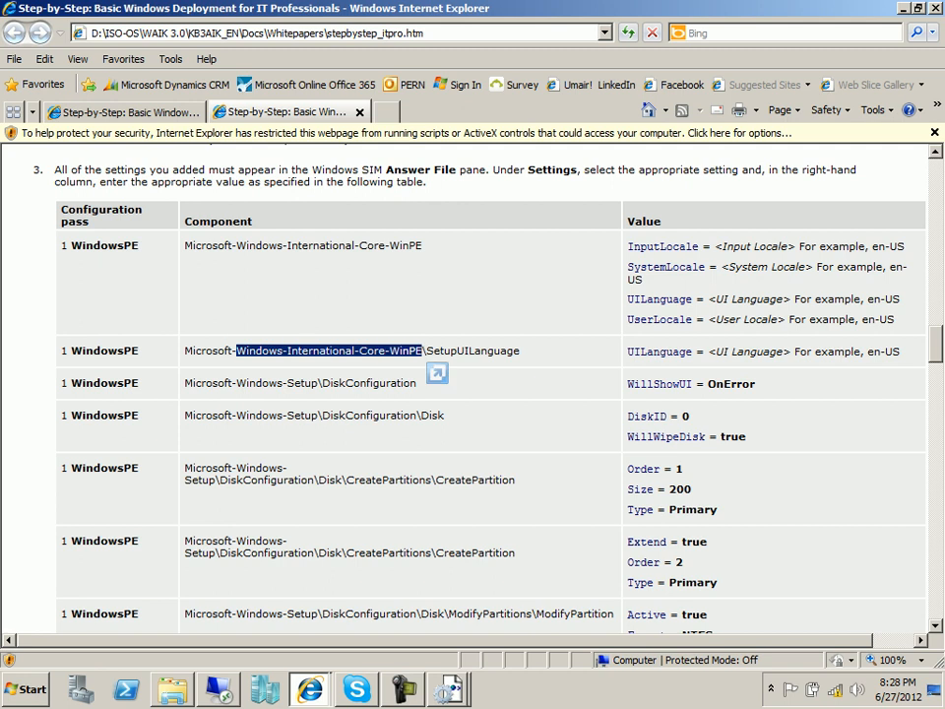
left_click_drag(522, 351, 443, 351)
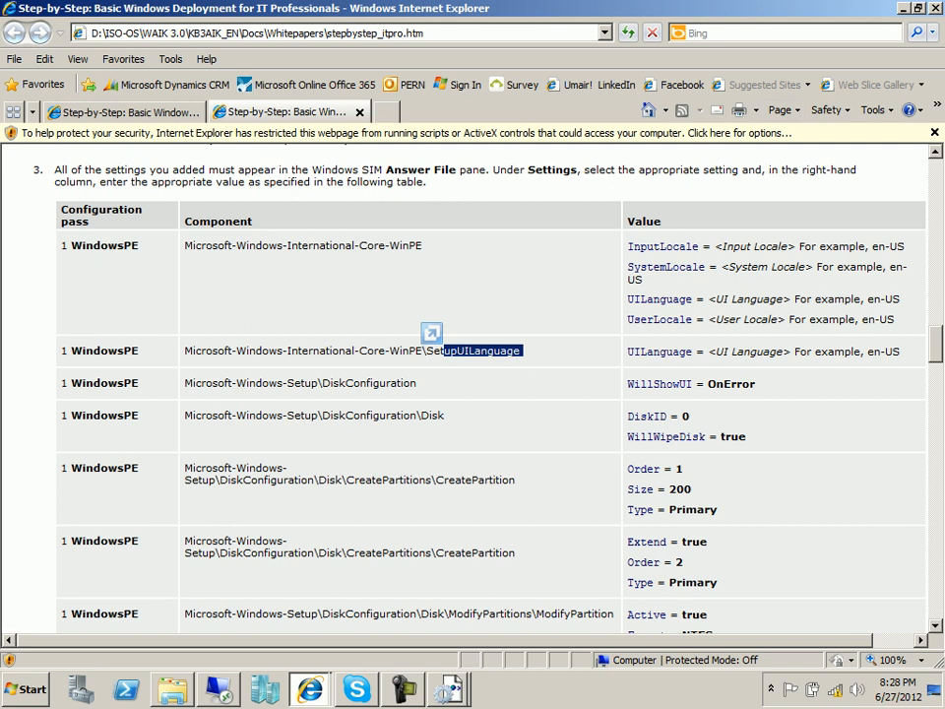
key("alt+Tab")
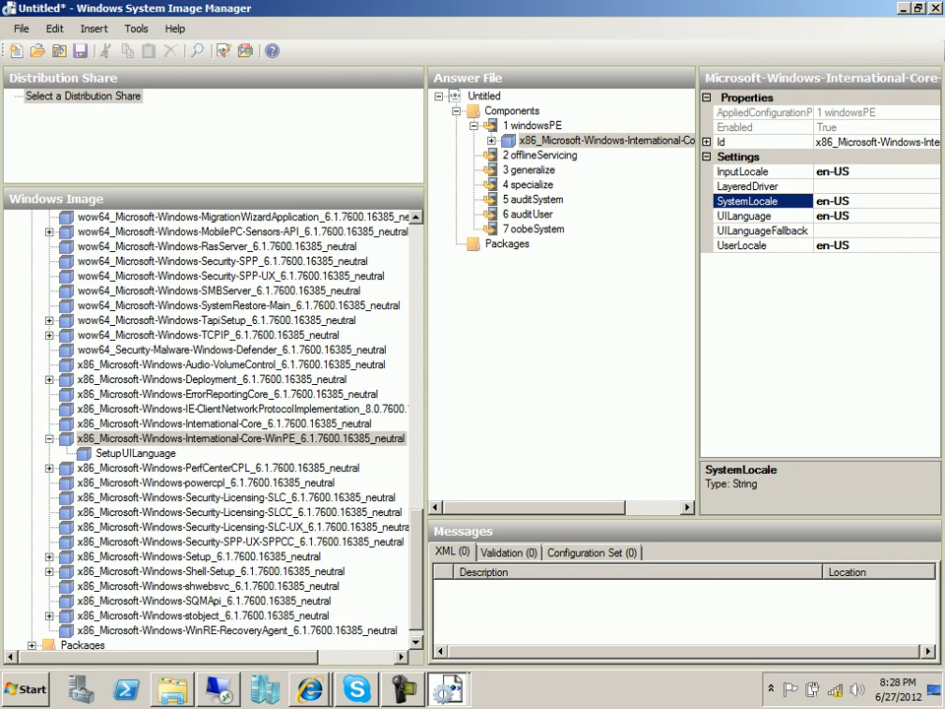
Add SetupUILanguage to the windowsPE pass with UILanguage set to en-US.
left_click(136, 454)
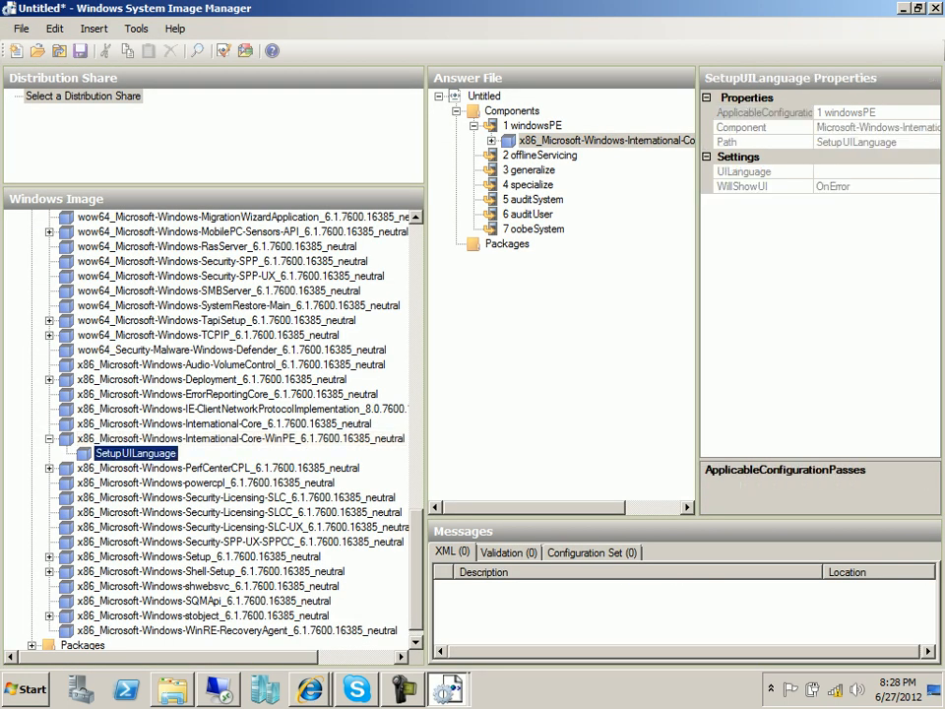
right_click(161, 455)
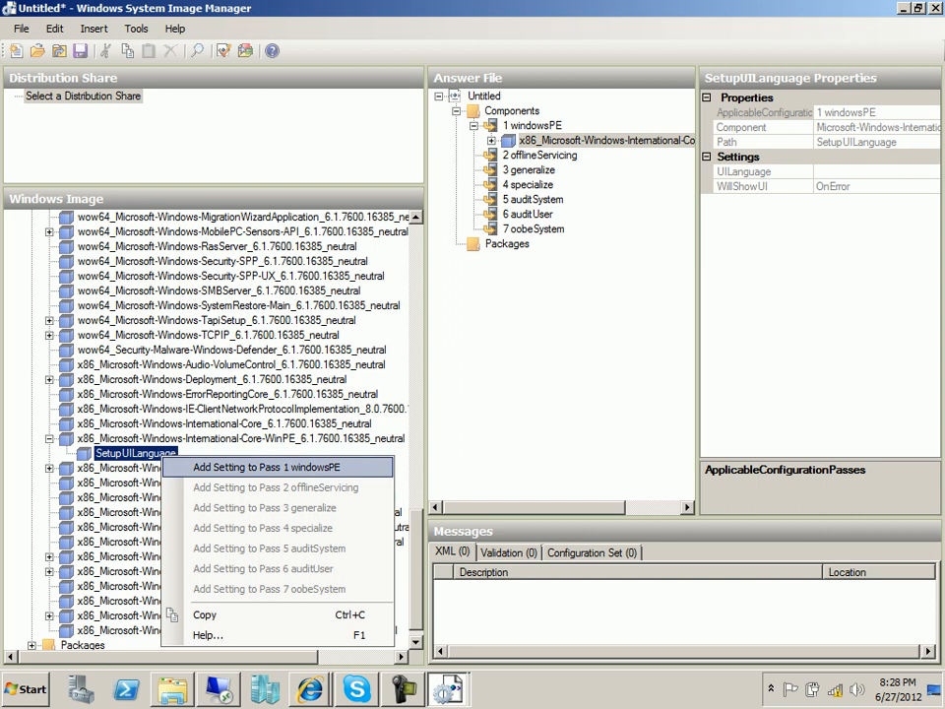
left_click(266, 467)
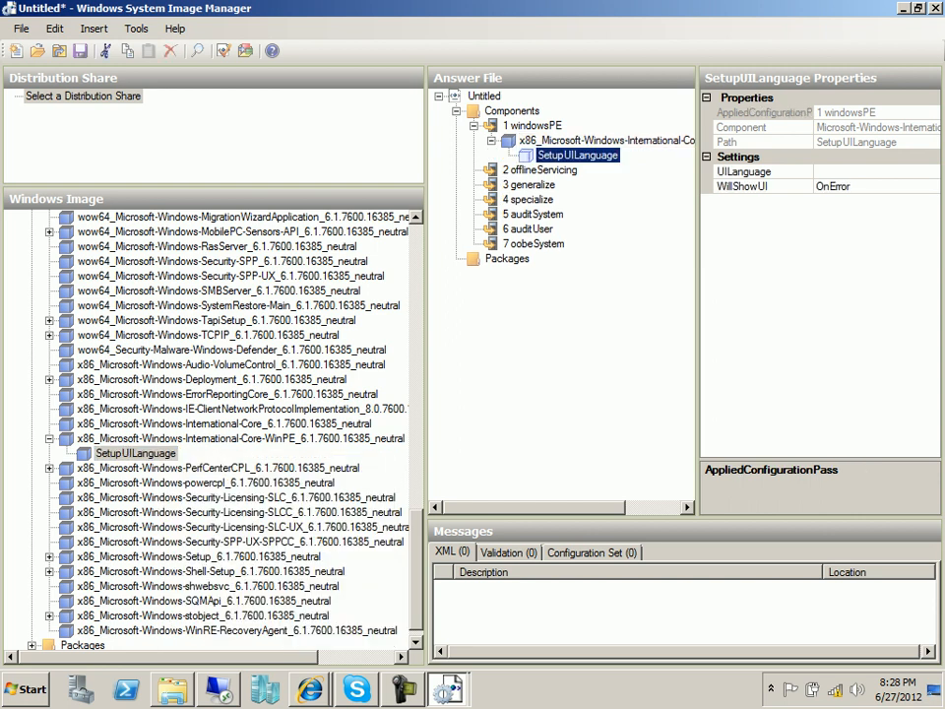
left_click(778, 172)
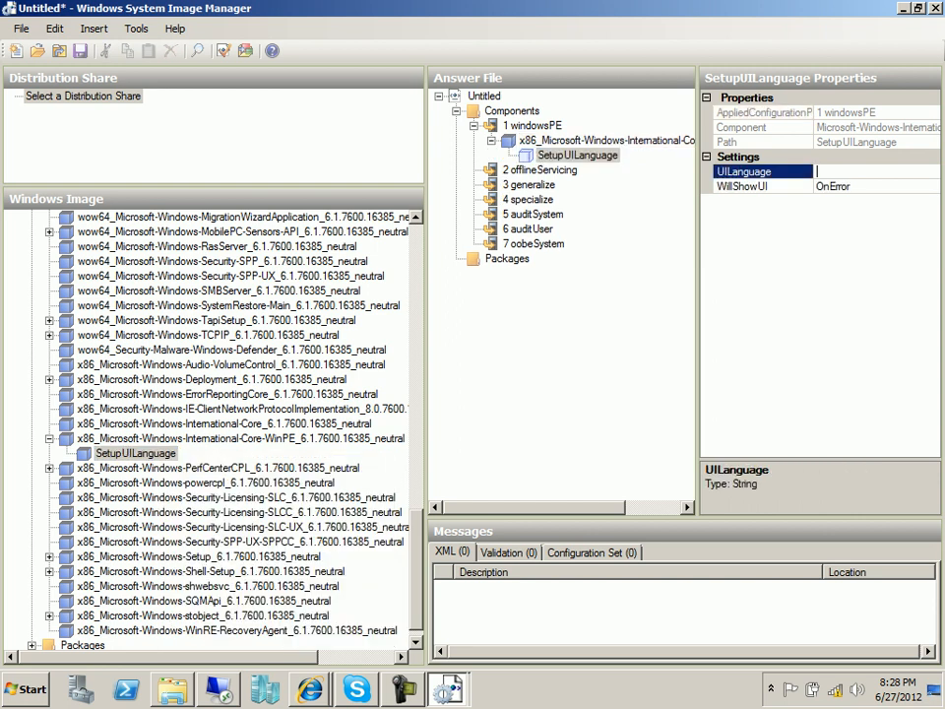
right_click(777, 173)
left_click(802, 234)
left_click(620, 141)
left_click(578, 155)
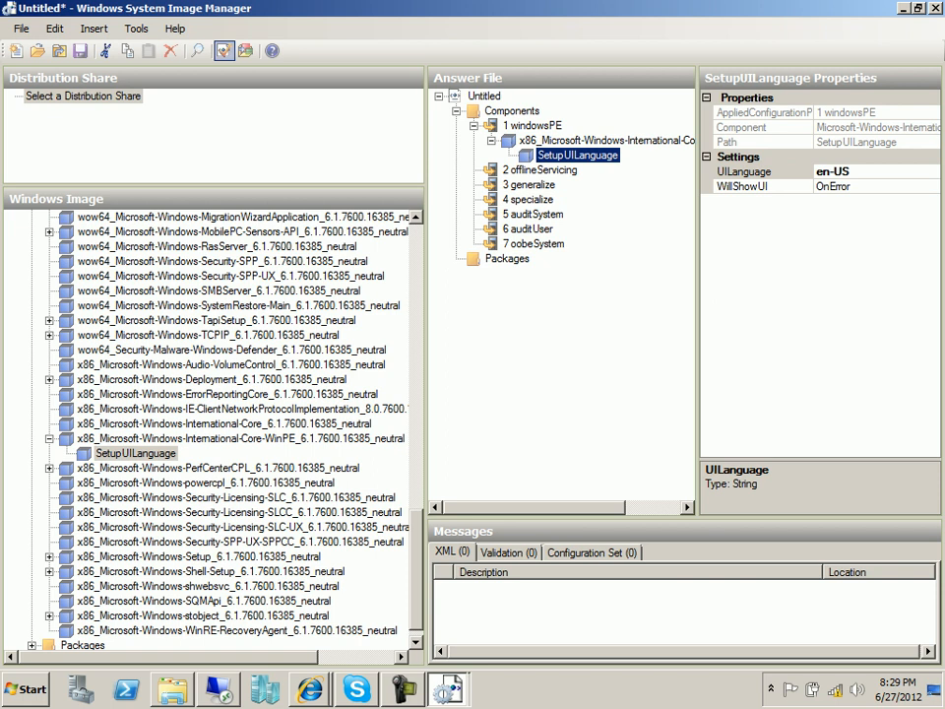
Validate the answer file and check the XML and validation messages.
left_click(224, 52)
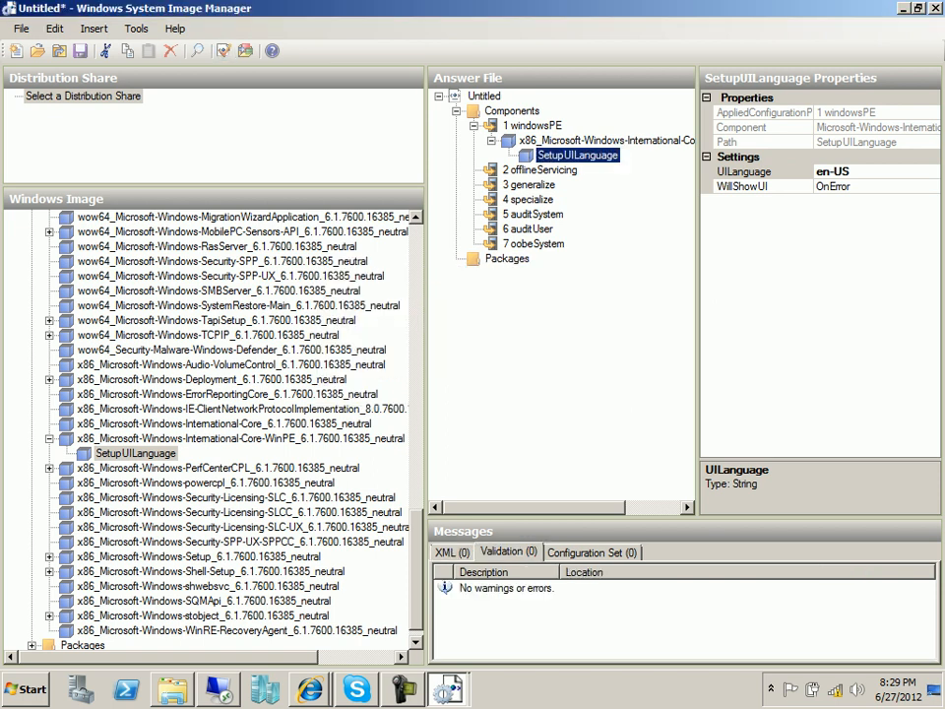
left_click(452, 553)
left_click(509, 552)
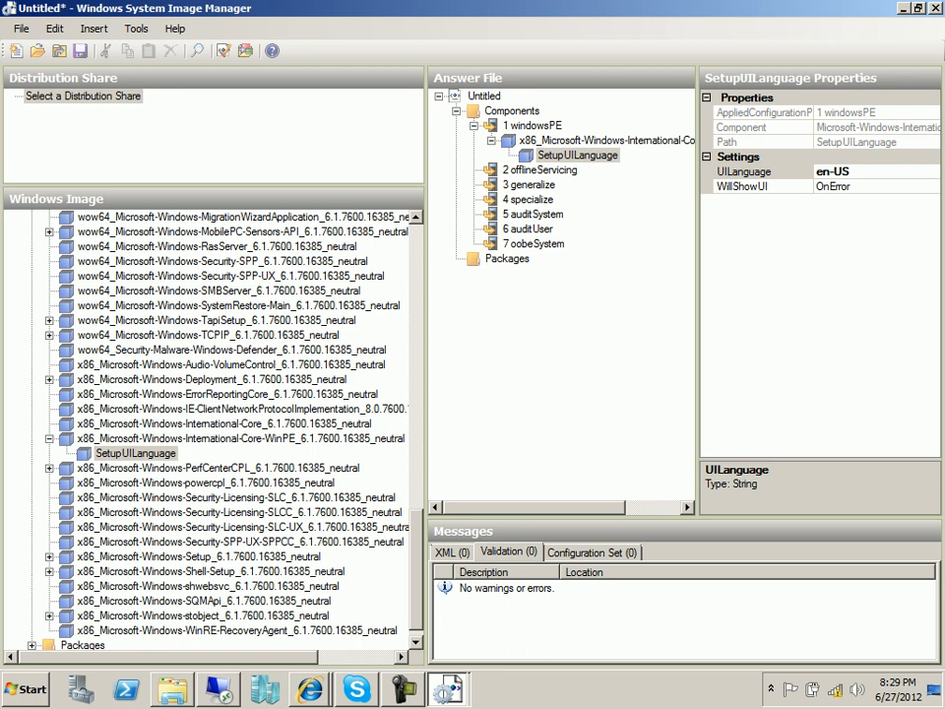
left_click(310, 689)
Expand Microsoft-Windows-Setup and add its DiskConfiguration setting to the windowsPE pass.
double_click(199, 557)
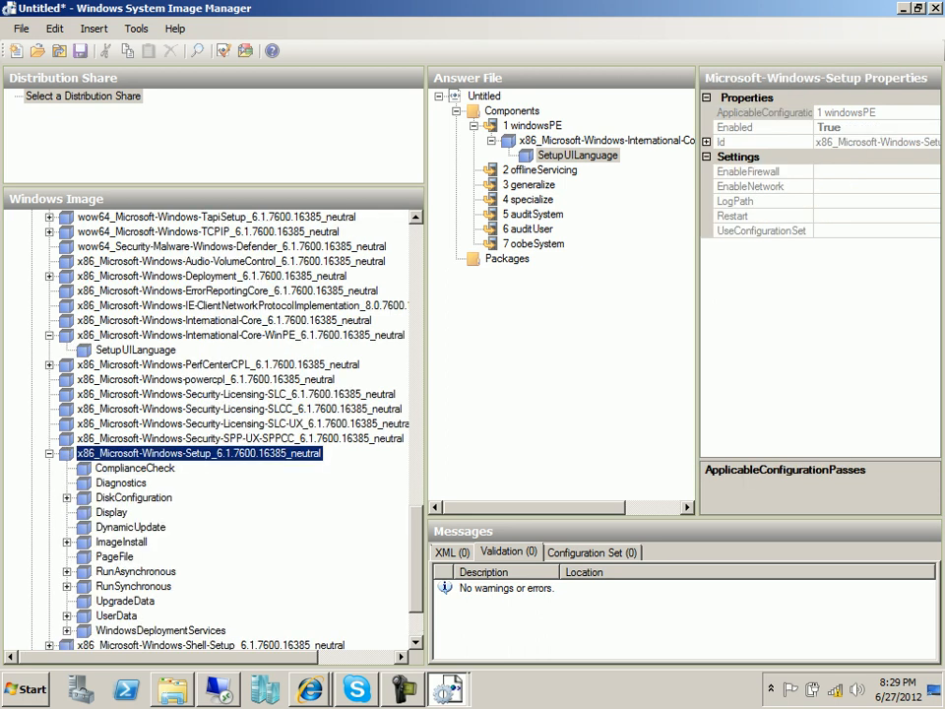
left_click(134, 498)
double_click(146, 498)
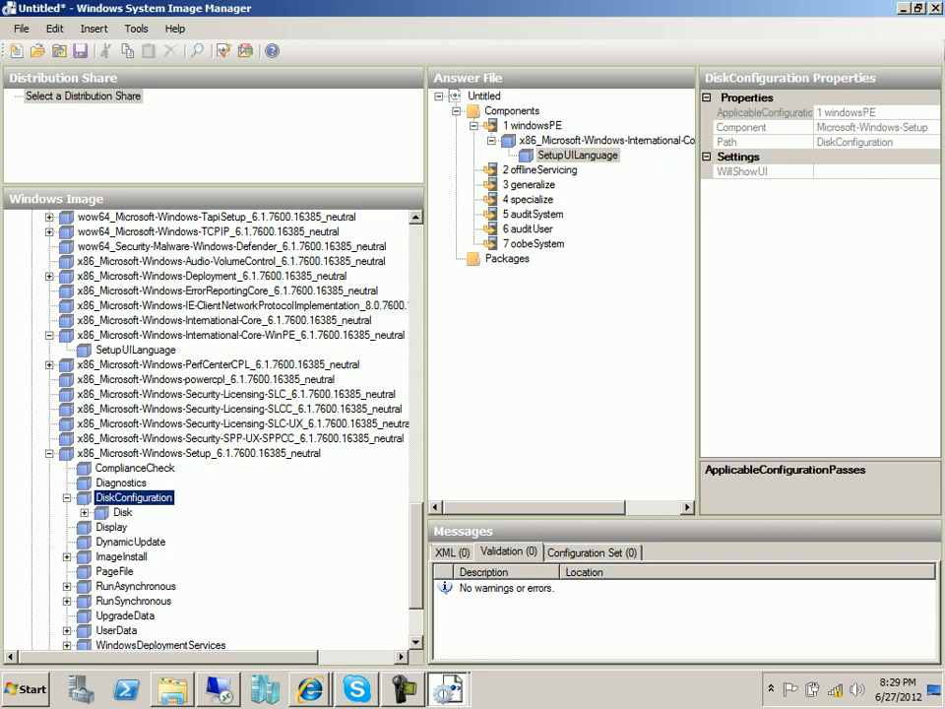
right_click(148, 498)
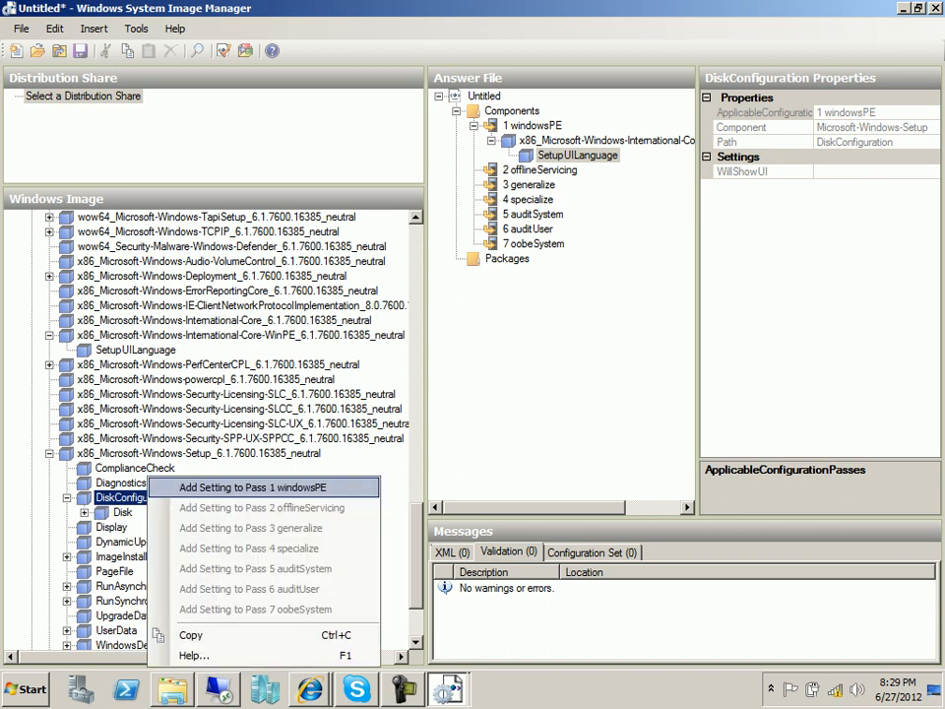
key("Return")
Set DiskConfiguration's WillShowUI to OnError and expand Disk in the image pane.
left_click(866, 171)
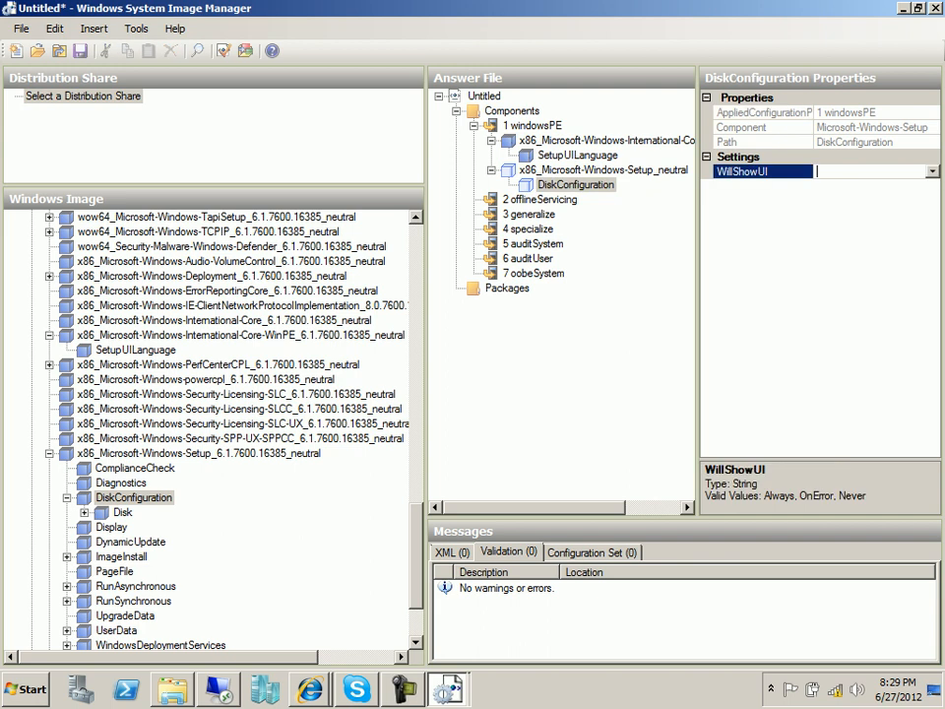
left_click(932, 171)
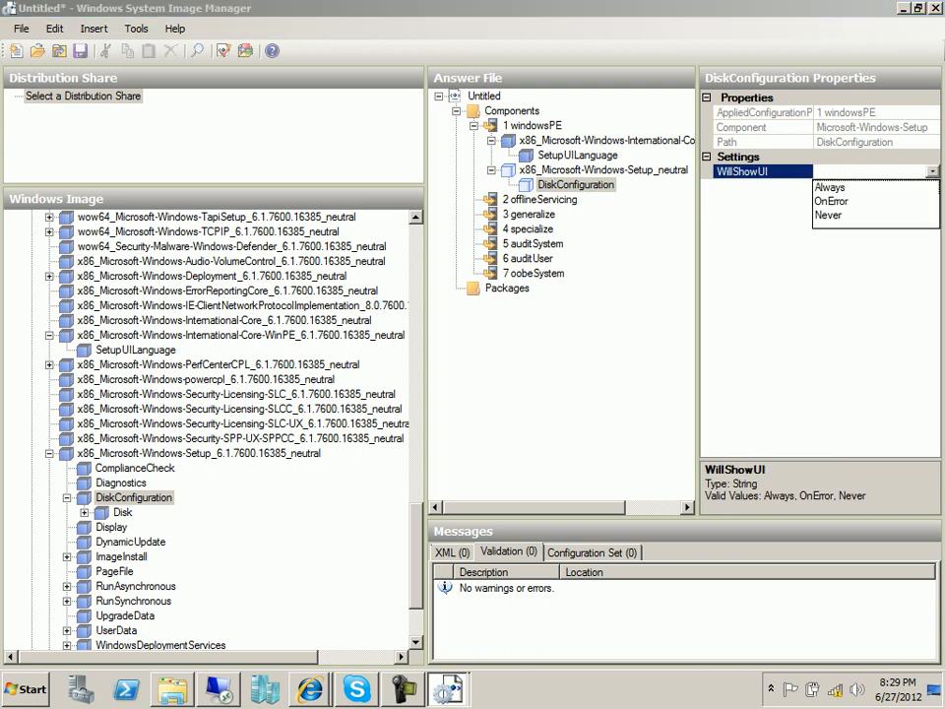
left_click(833, 201)
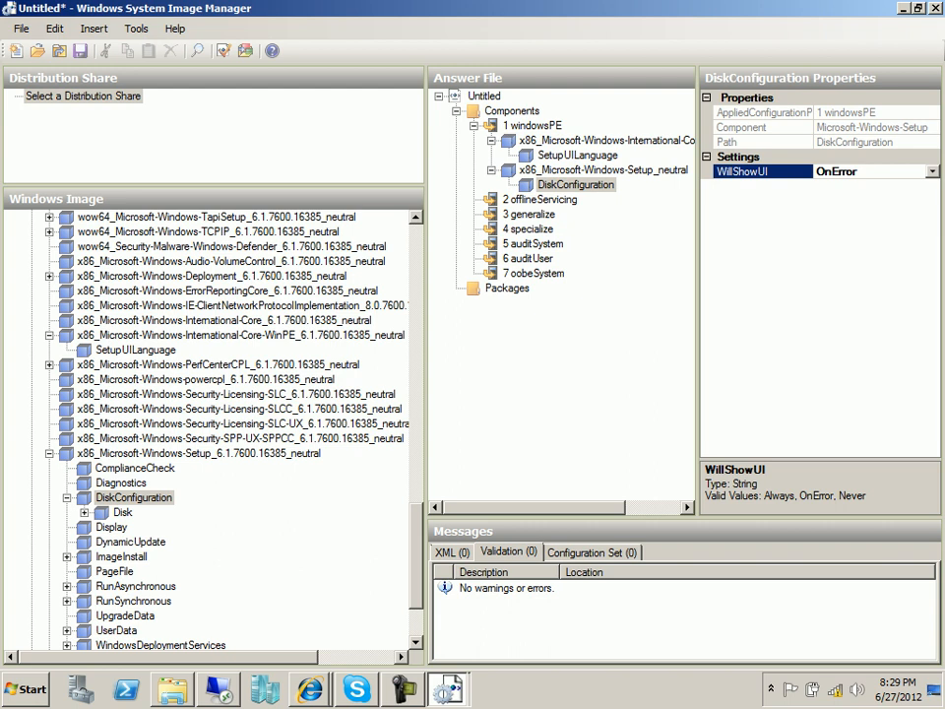
left_click(122, 512)
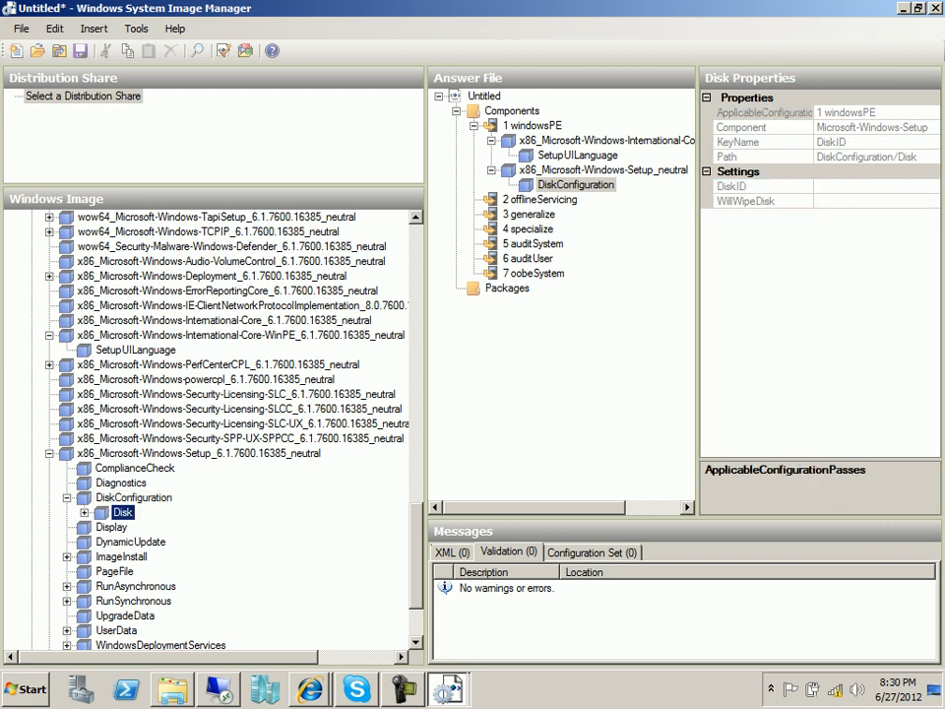
left_click(85, 512)
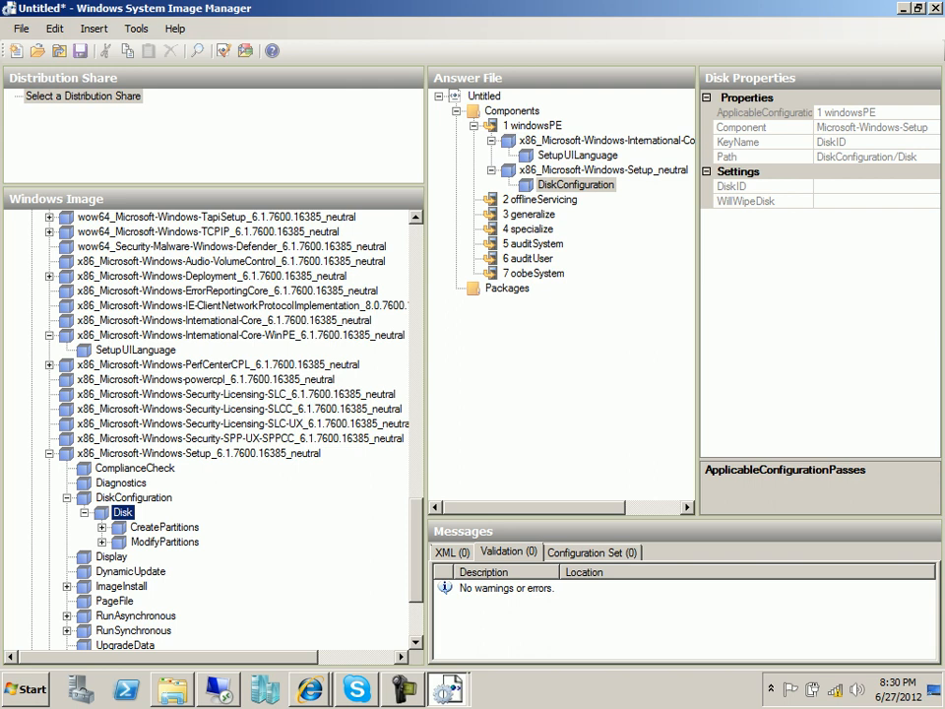
Recheck SetupUILanguage, then reconfirm WillShowUI stays at OnError in DiskConfiguration.
left_click(578, 156)
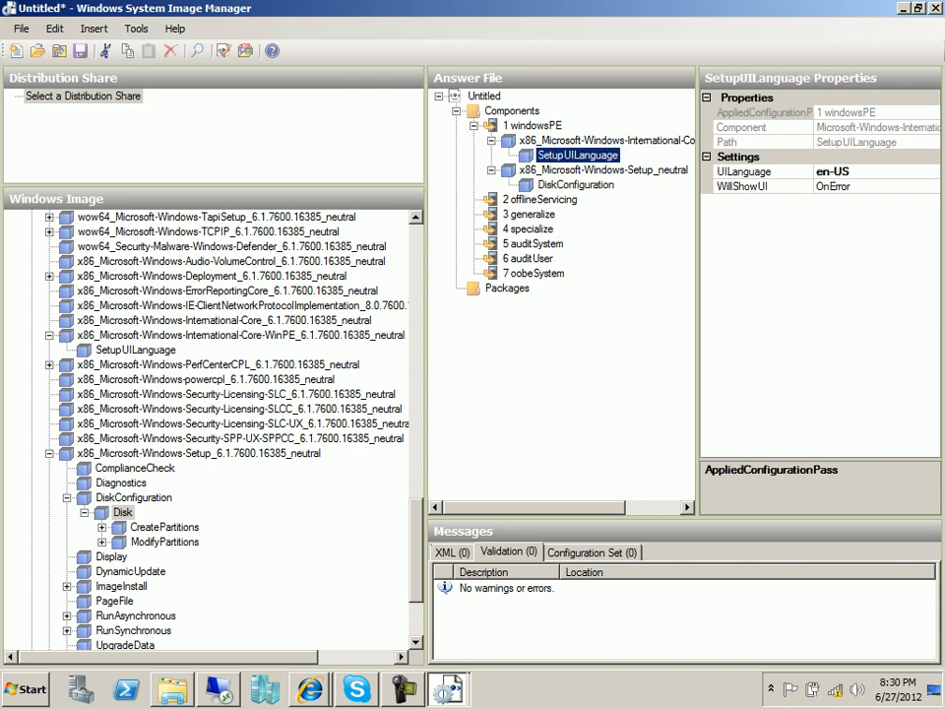
left_click(575, 185)
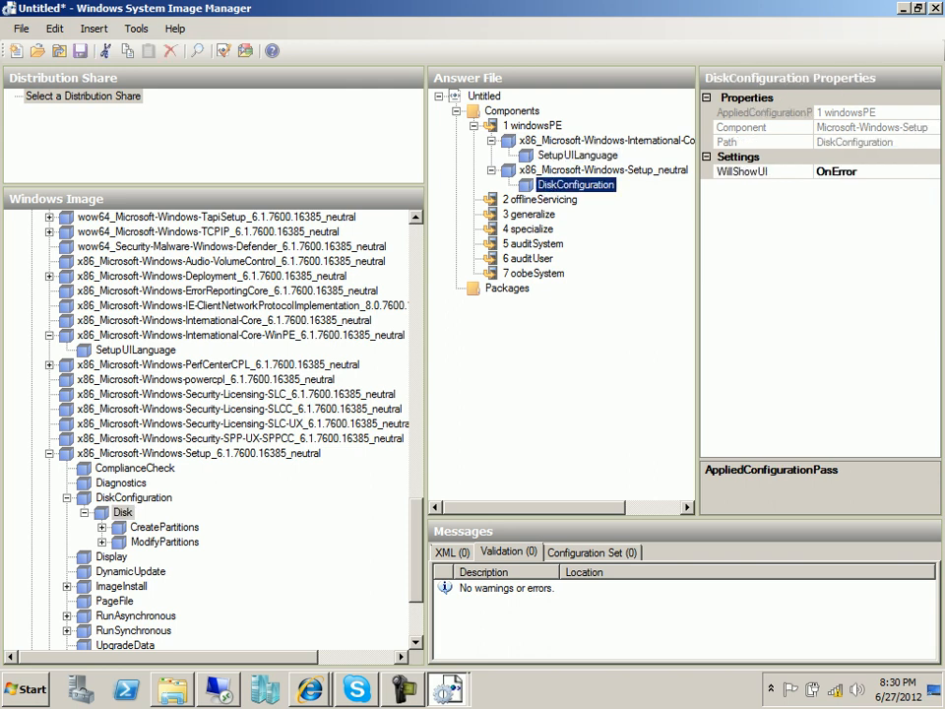
left_click(872, 171)
left_click(932, 171)
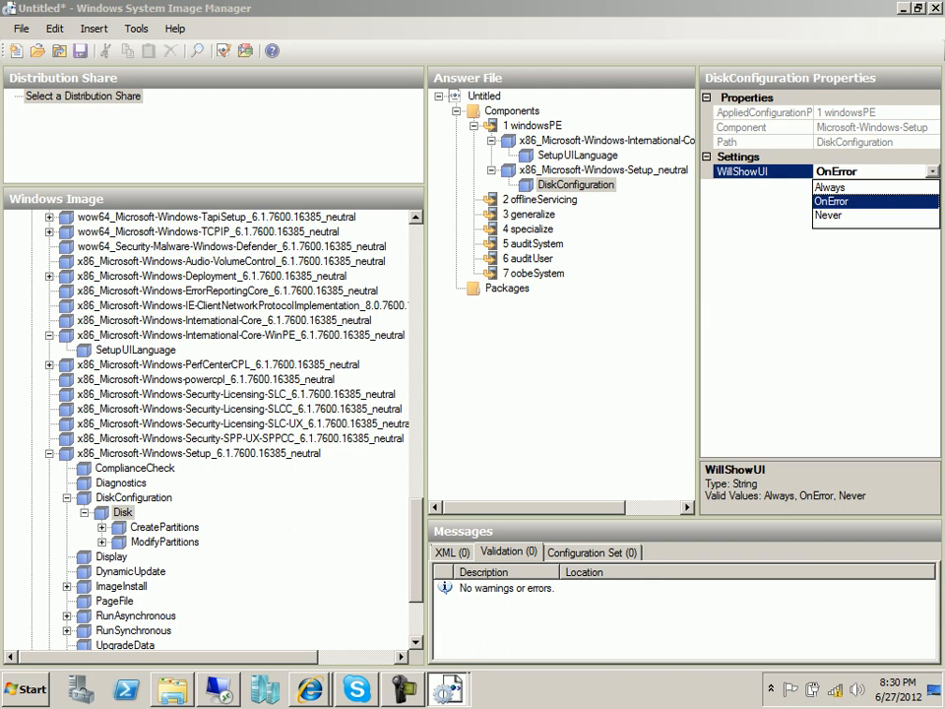
left_click(832, 200)
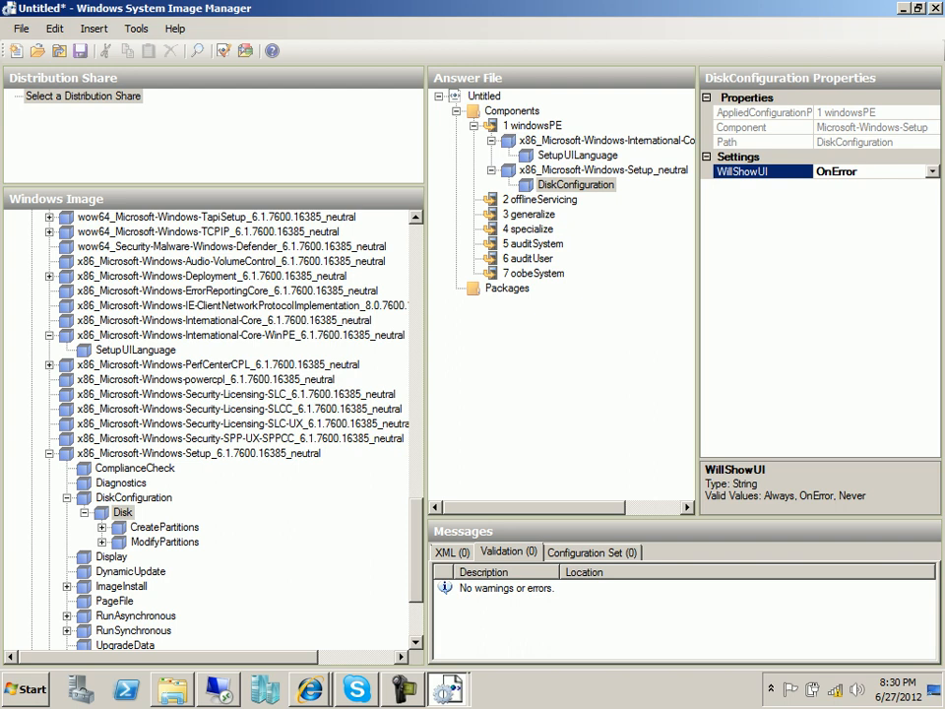
Add Disk to the windowsPE pass with DiskID 0 and WillWipeDisk set to true.
right_click(123, 512)
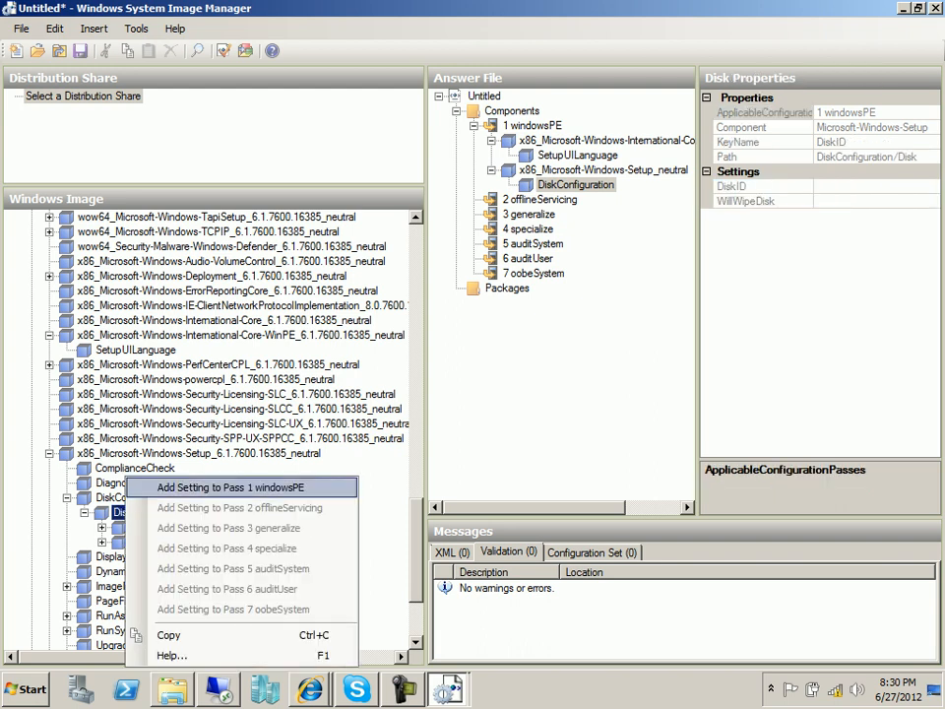
left_click(229, 488)
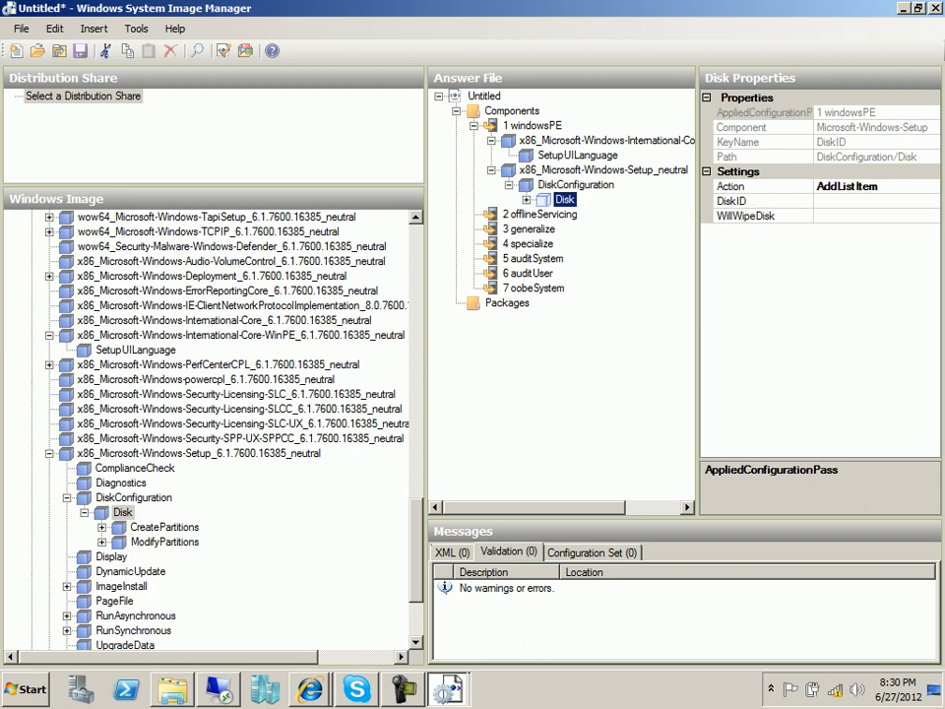
left_click(847, 201)
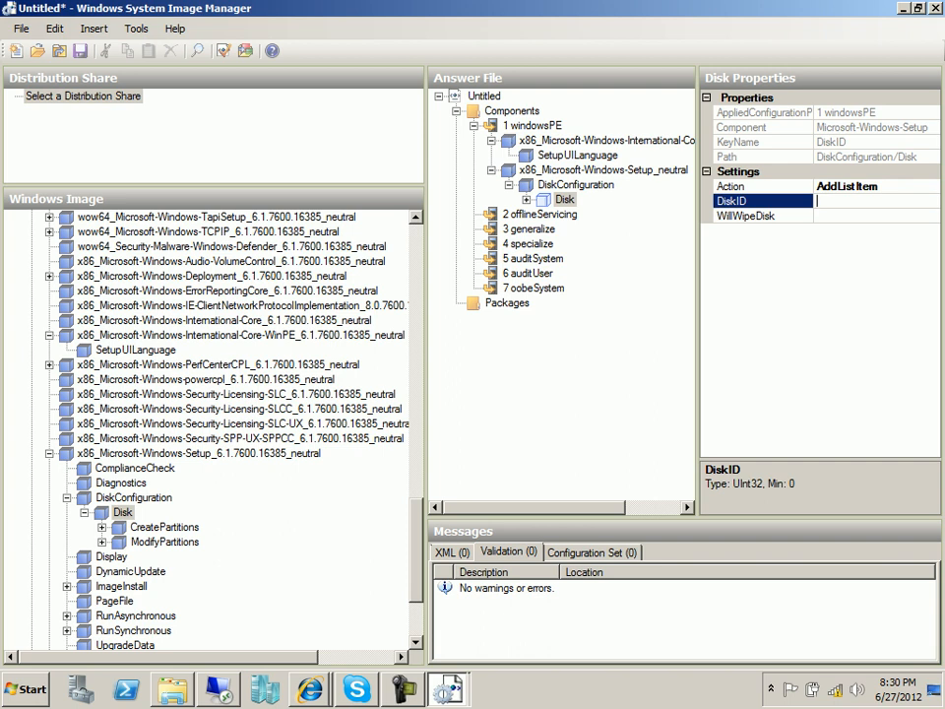
type("0")
left_click(855, 215)
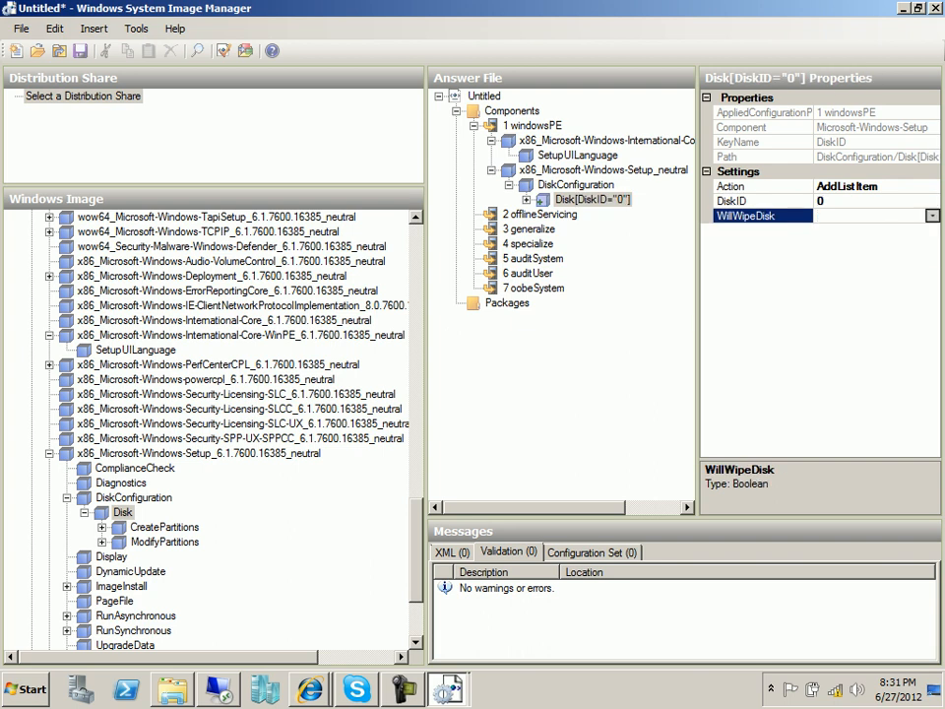
left_click(932, 216)
left_click(823, 231)
Return to the guide and highlight the first partition's Size 200 and Type Primary values.
left_click(310, 689)
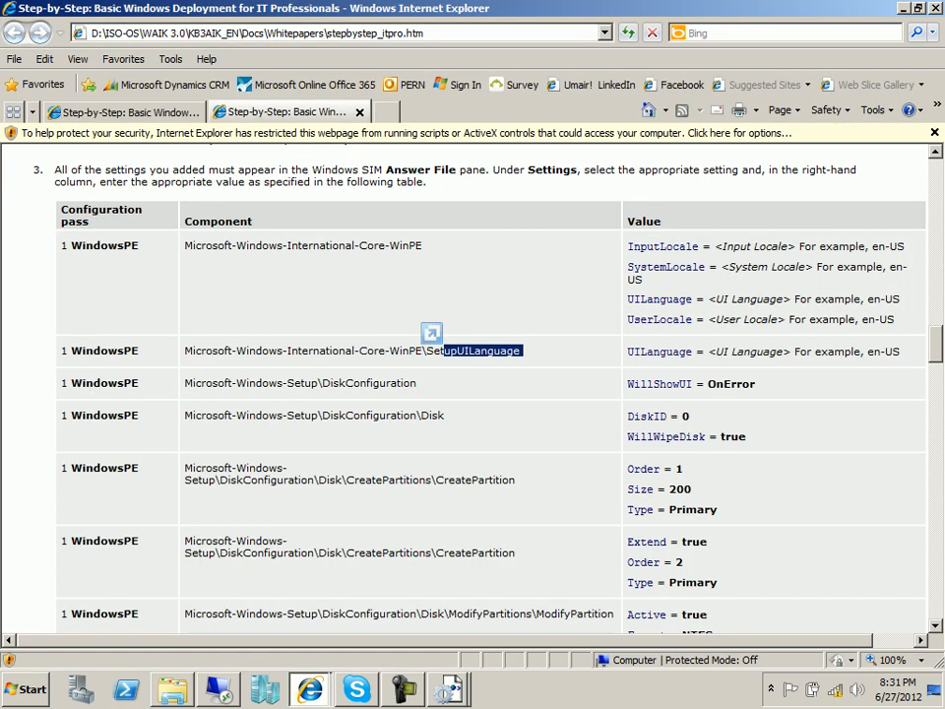
left_click(354, 255)
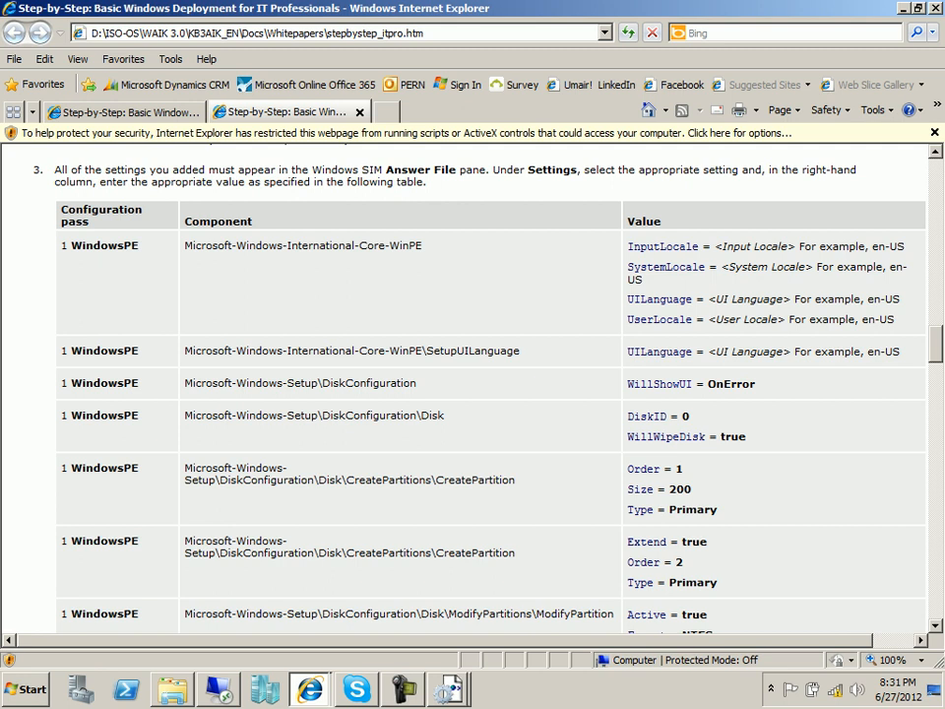
left_click_drag(694, 489, 665, 509)
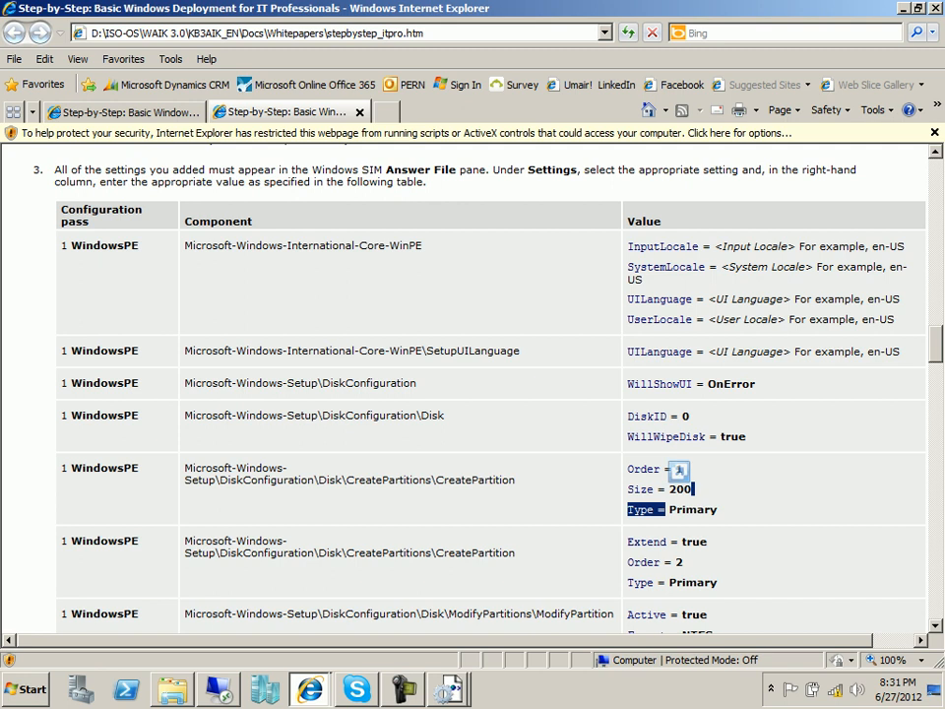
Add a CreatePartition setting from the image to the windowsPE pass under Disk 0.
key("alt+Tab")
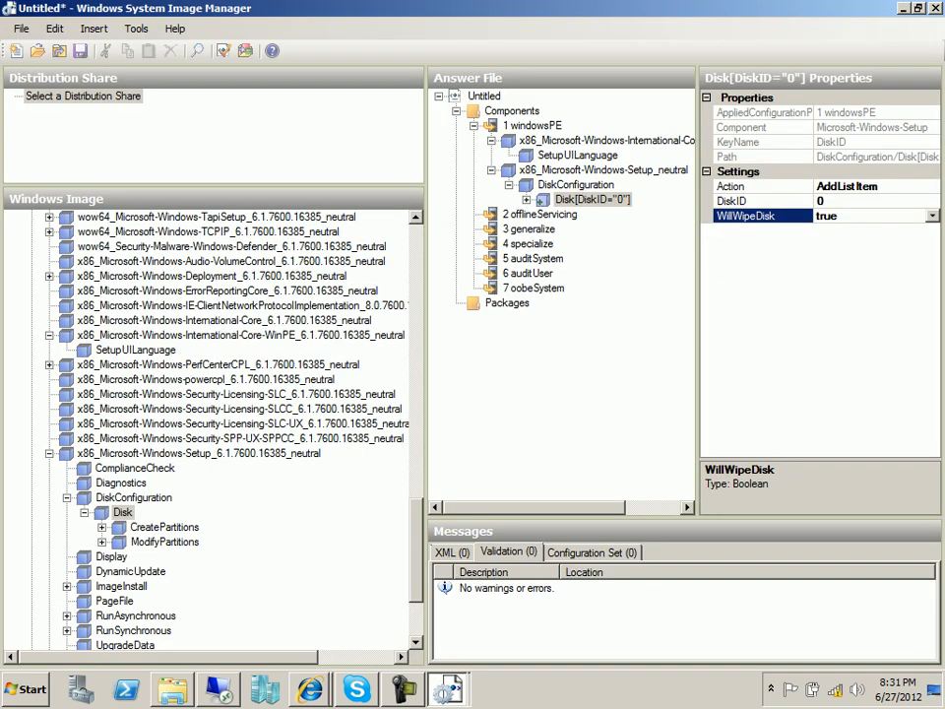
double_click(164, 527)
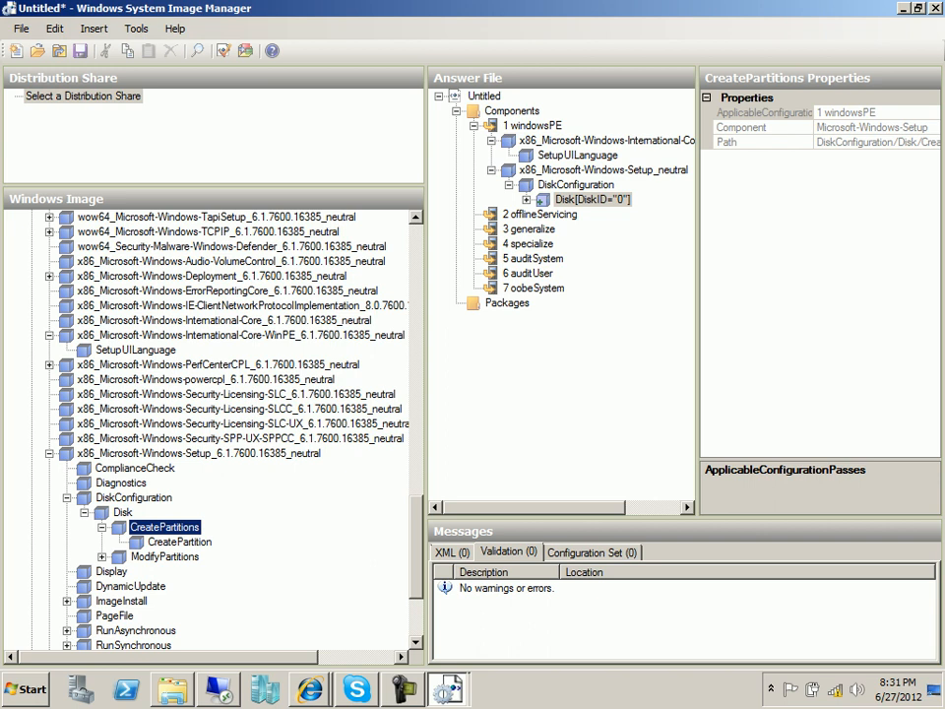
left_click(179, 541)
right_click(184, 541)
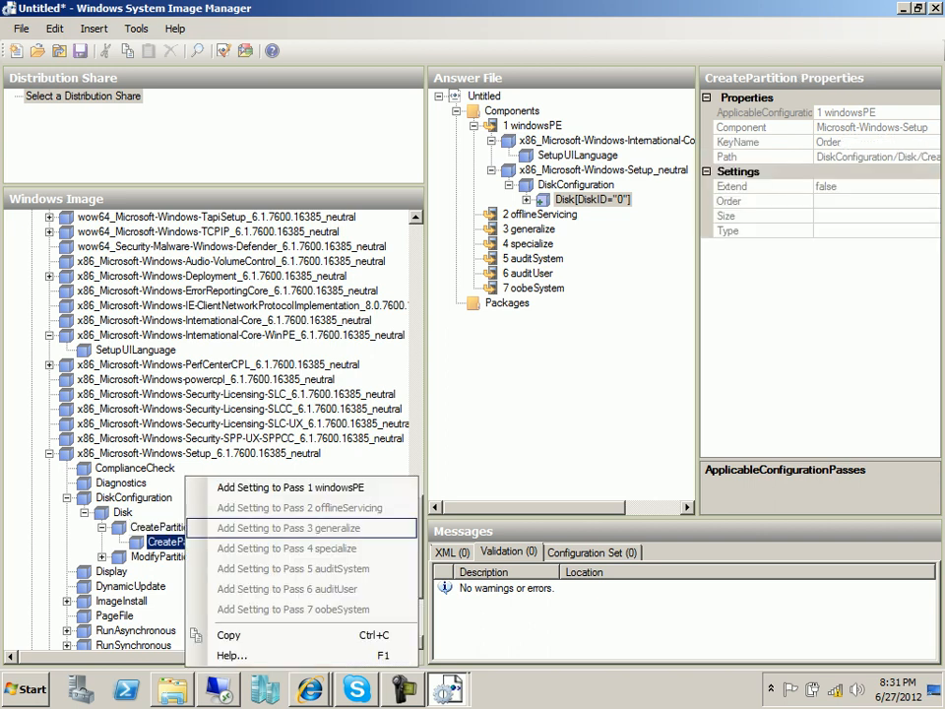
left_click(290, 487)
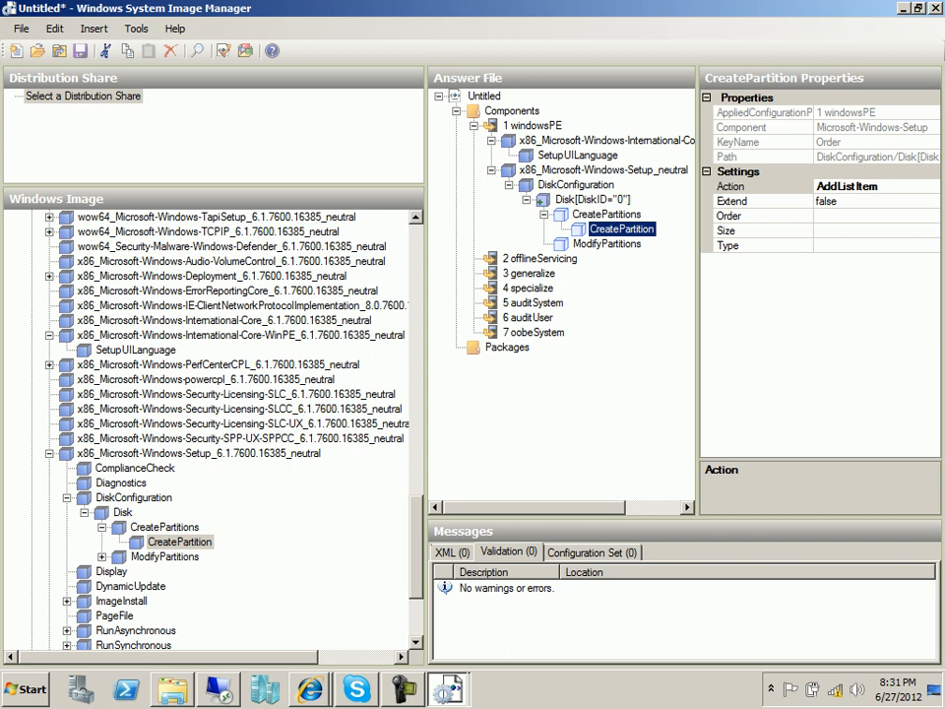
Give the partition Order 1, Size 200 and Type Primary, then validate the answer file.
left_click(854, 215)
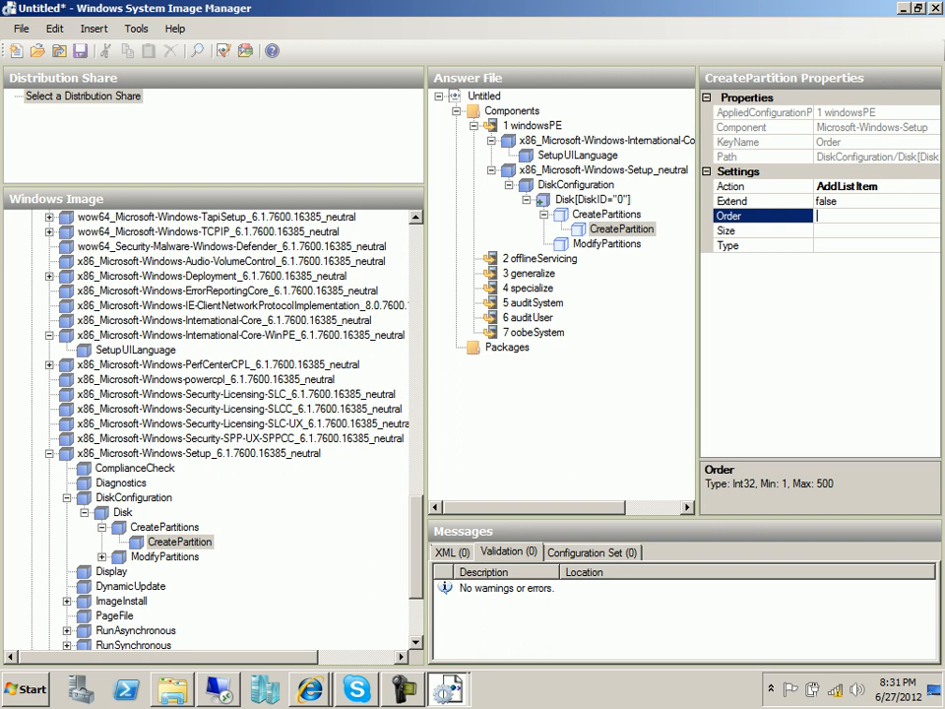
type("1")
key("Tab")
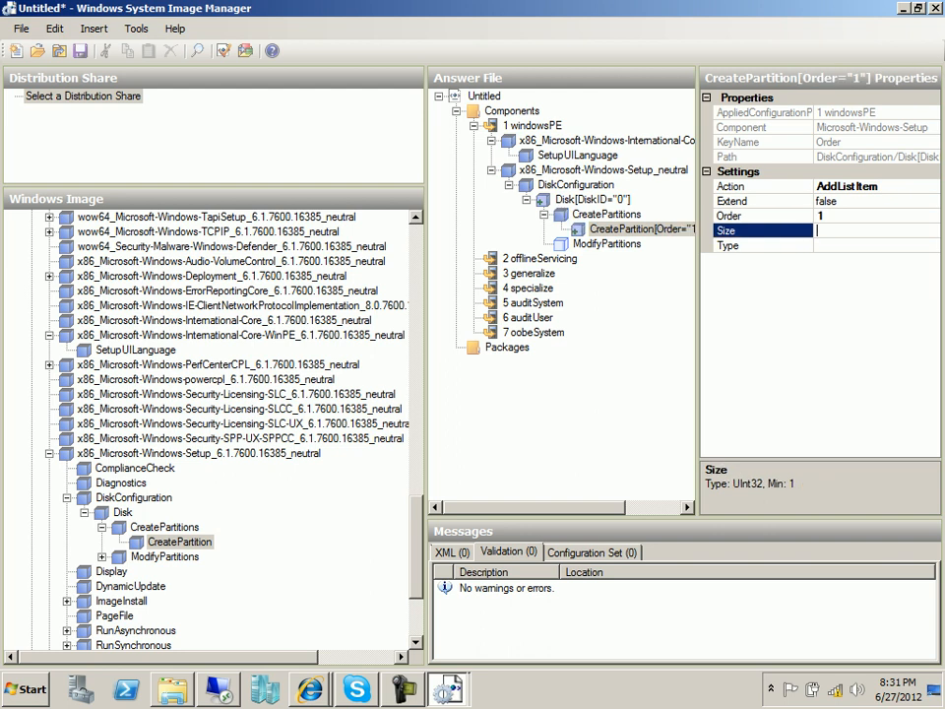
type("200")
left_click(871, 245)
left_click(932, 245)
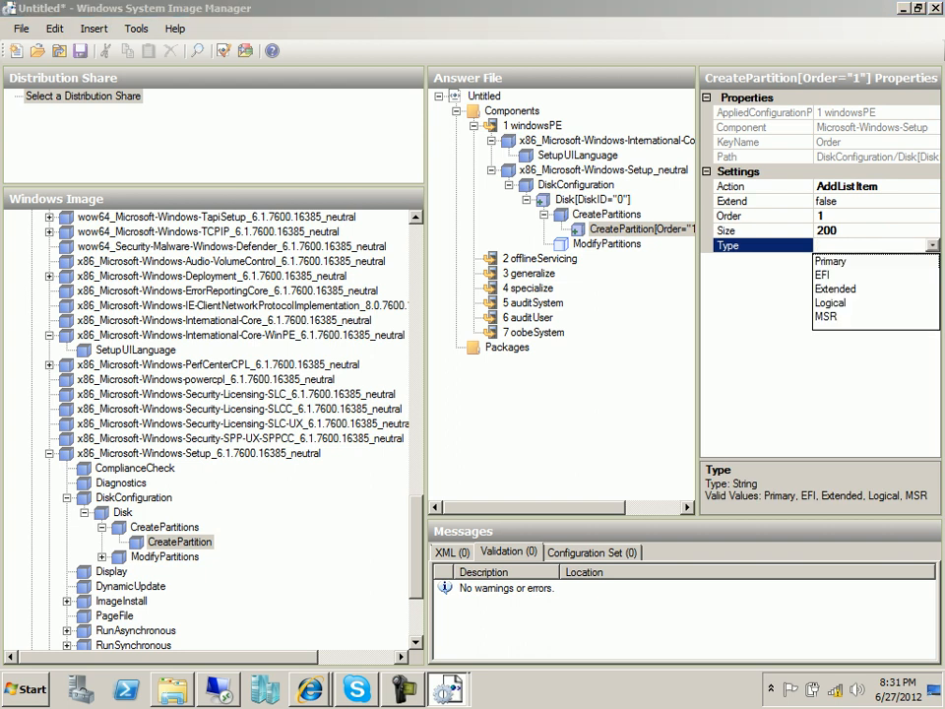
left_click(830, 262)
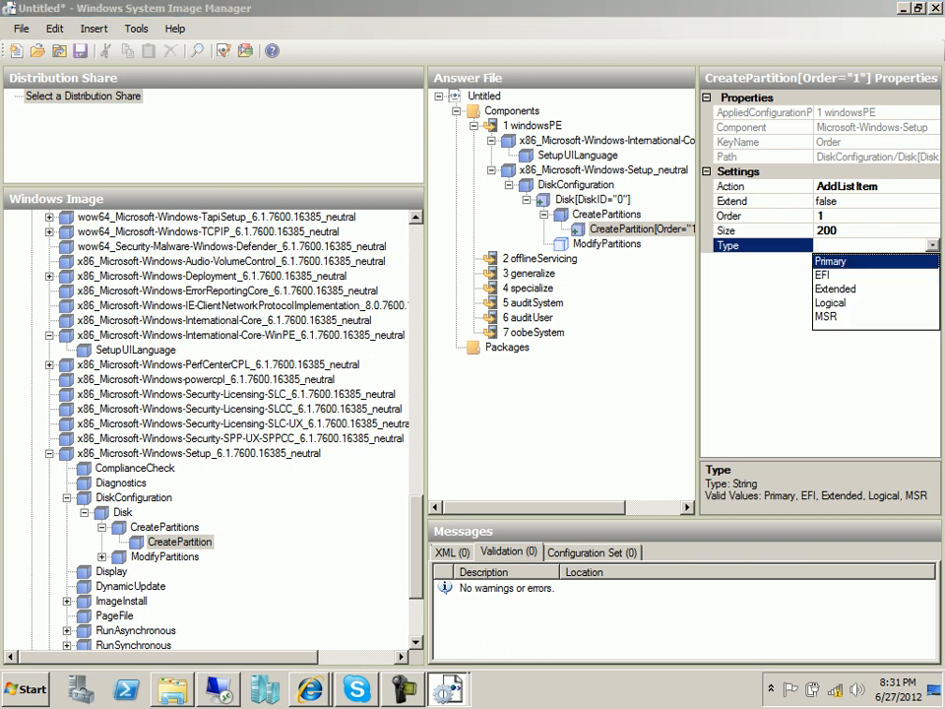
key("Return")
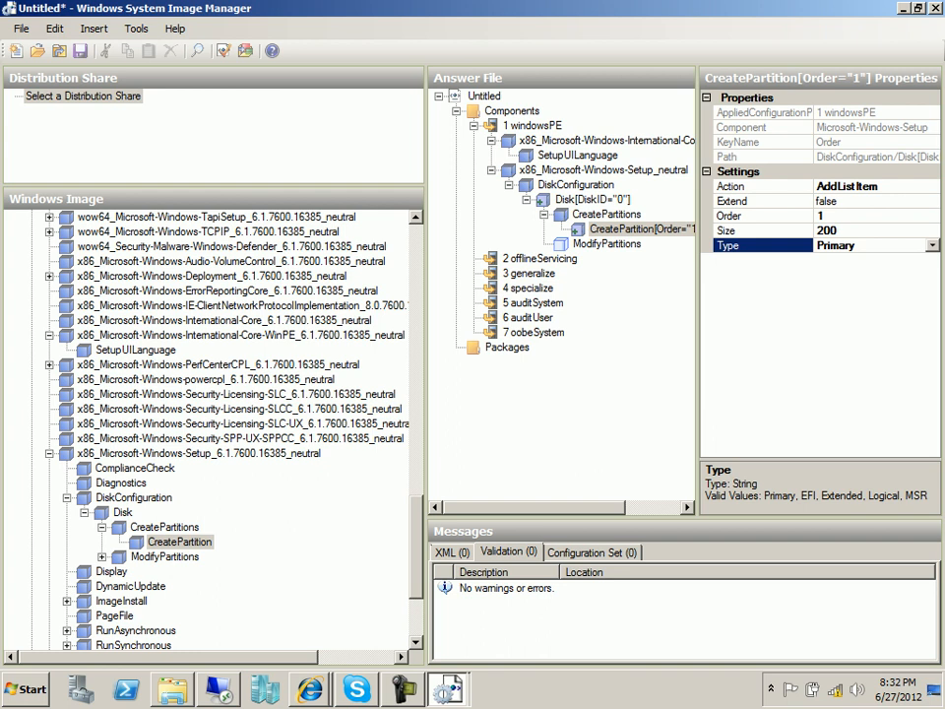
left_click(225, 50)
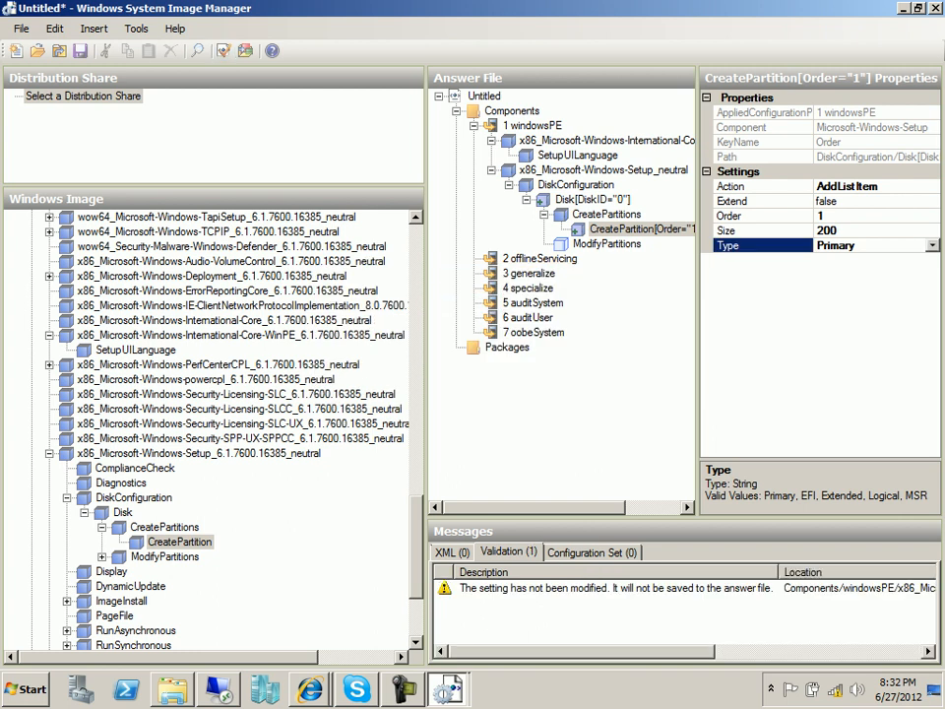
Delete the existing Order 1 partition entry from Disk 0's CreatePartitions.
right_click(610, 228)
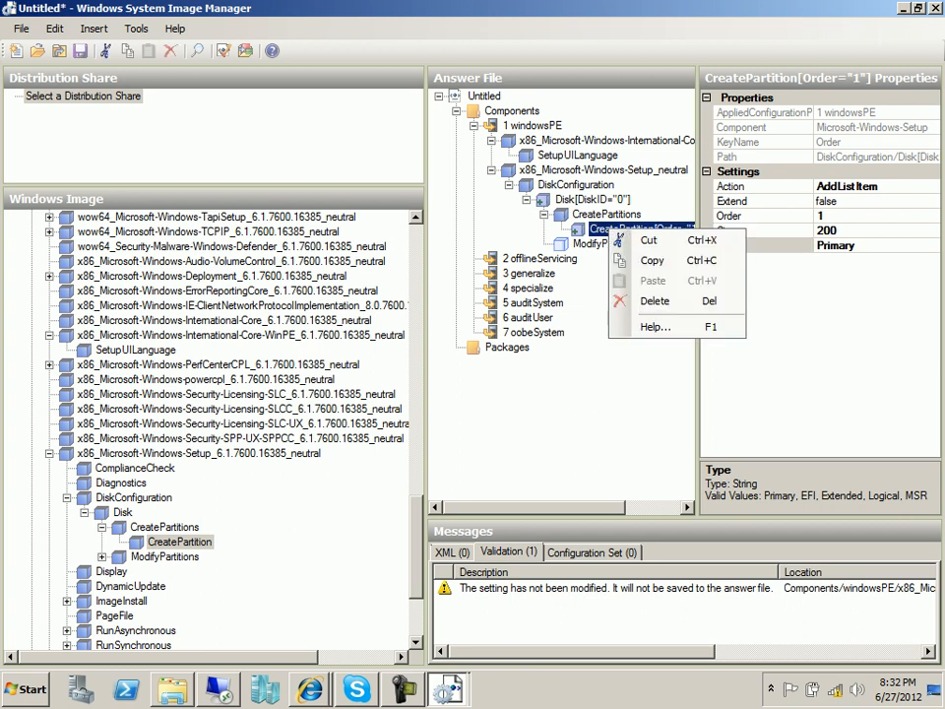
left_click(654, 300)
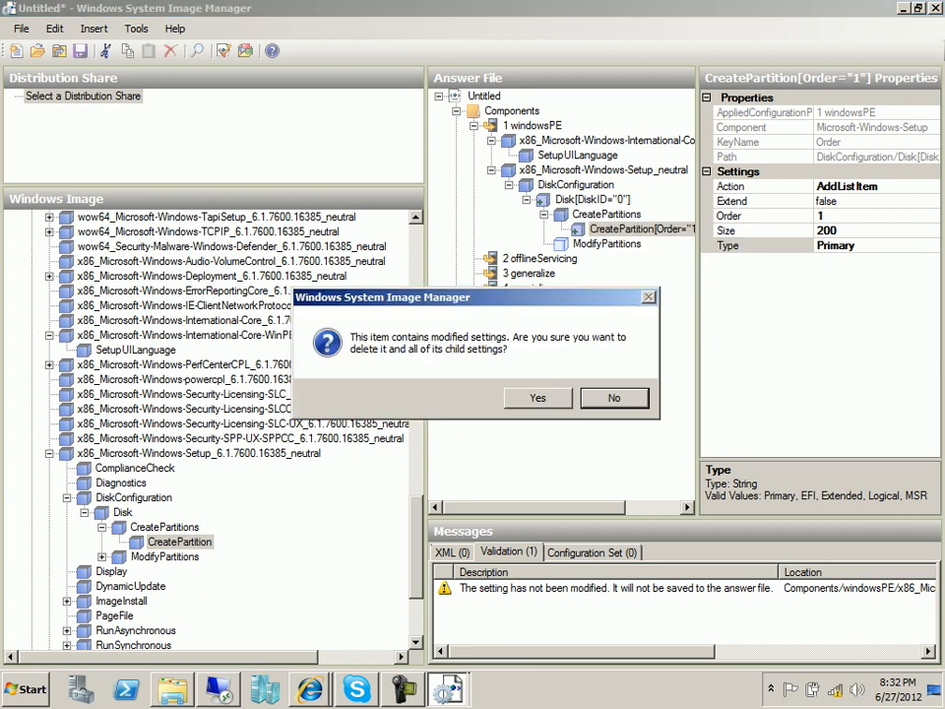
left_click(540, 397)
right_click(618, 215)
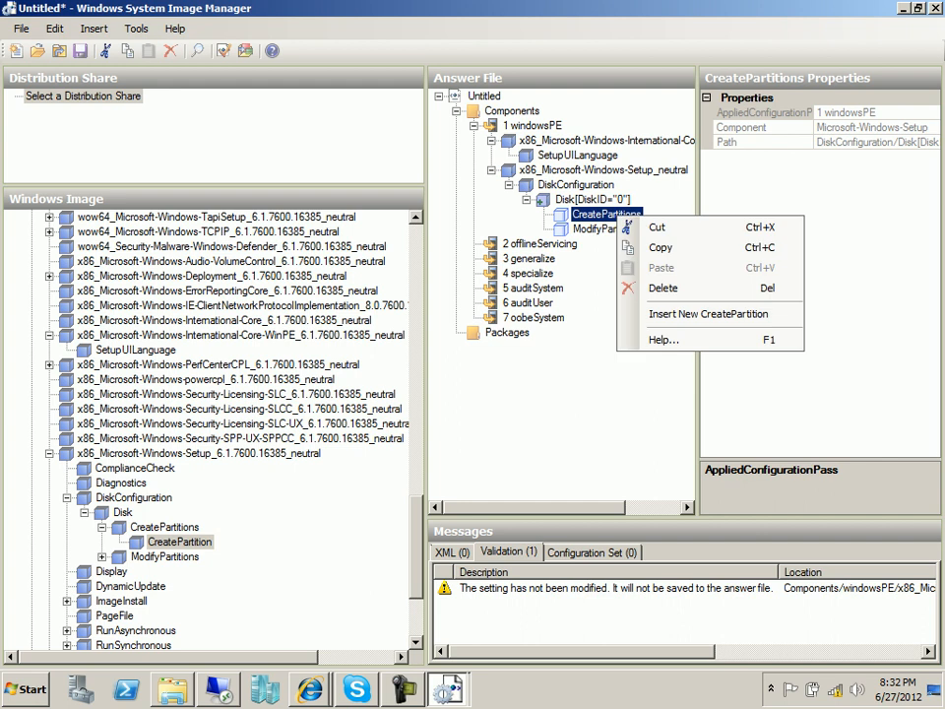
left_click(708, 314)
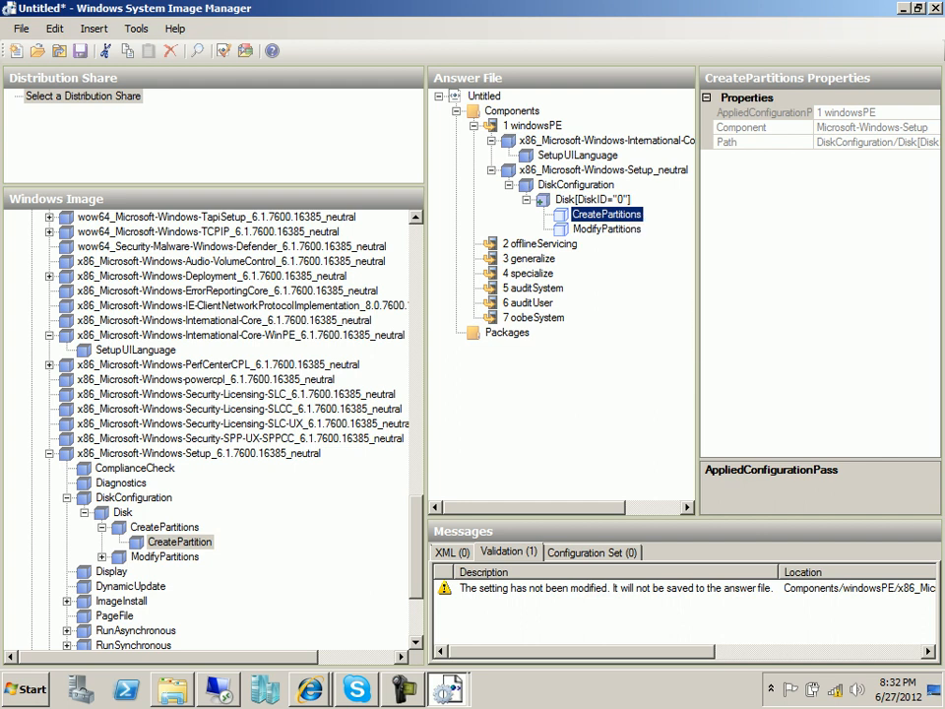
right_click(620, 213)
key("Down")
key("Down")
key("Down")
key("Down")
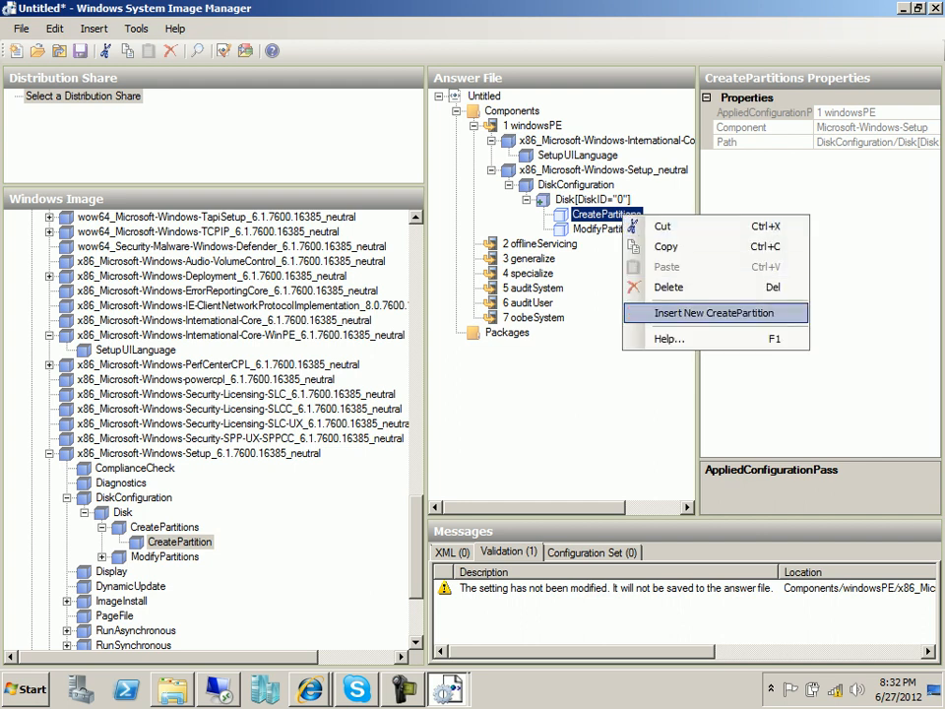
left_click(592, 199)
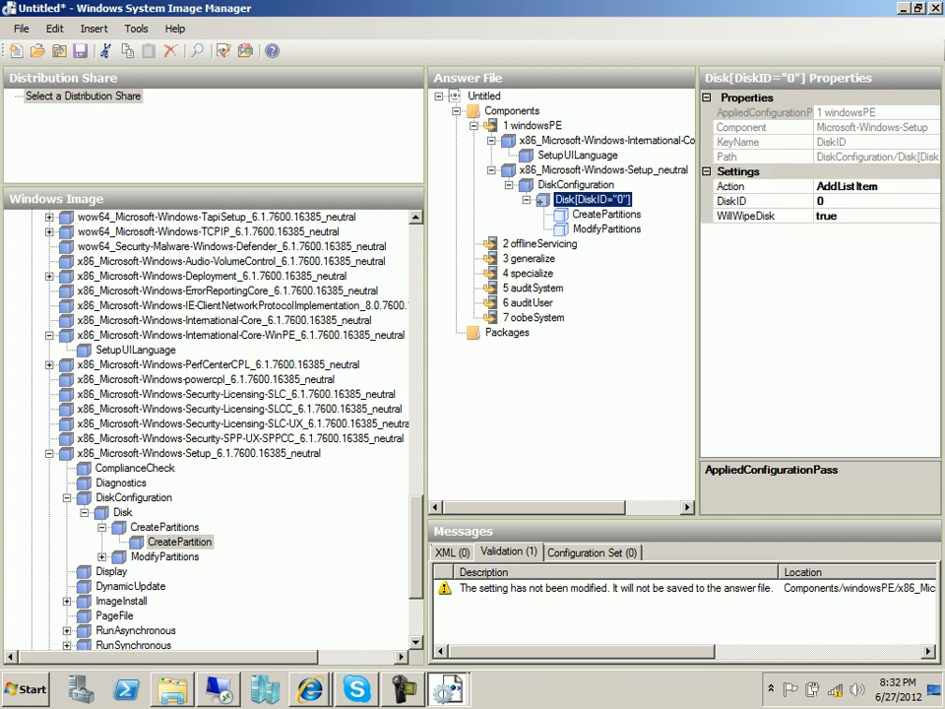
left_click(607, 215)
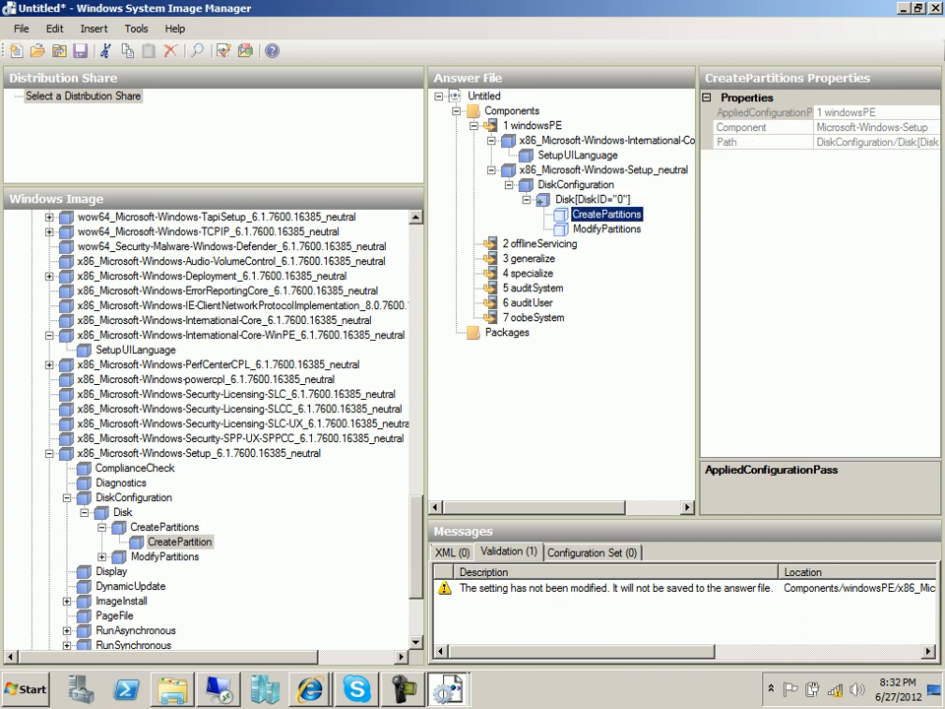
Re-add a CreatePartition to windowsPE with Order 1, Size 200 and Type Primary.
right_click(182, 541)
left_click(266, 486)
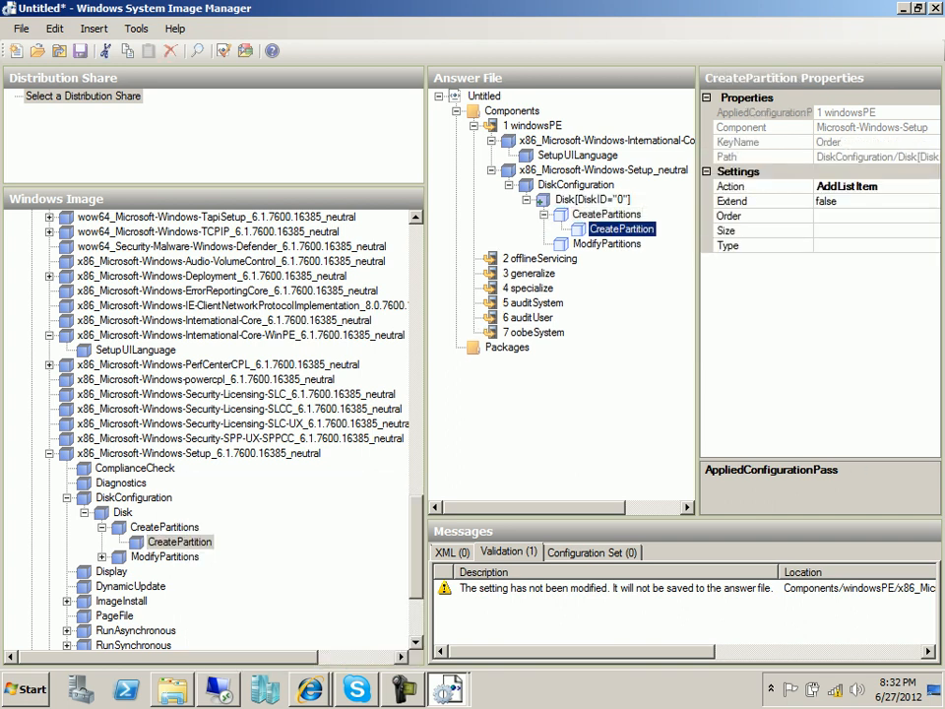
left_click(848, 216)
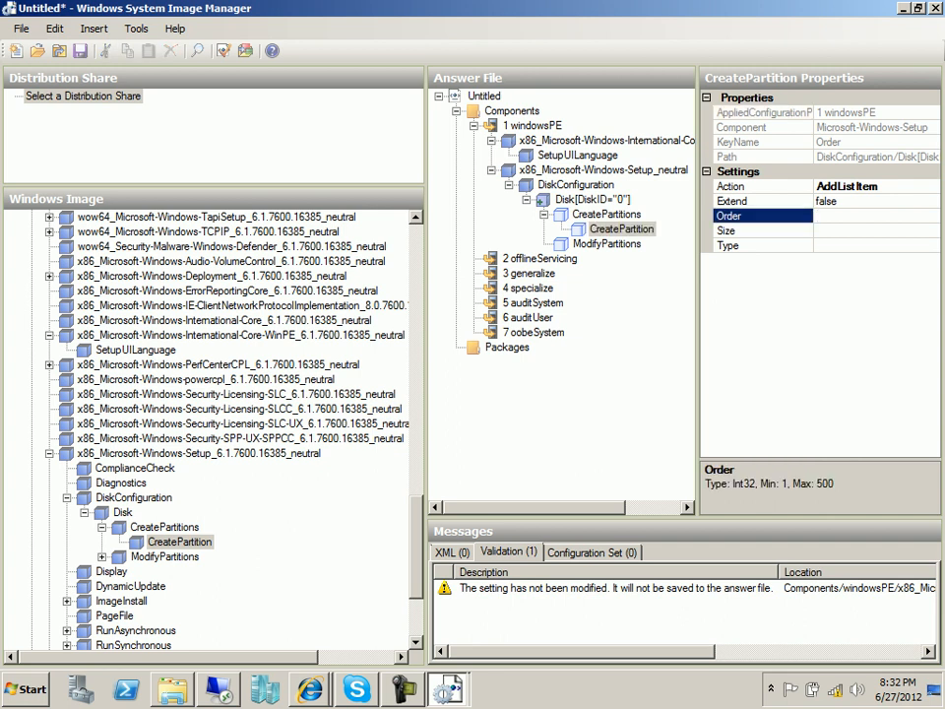
type("1")
key("Tab")
type("200")
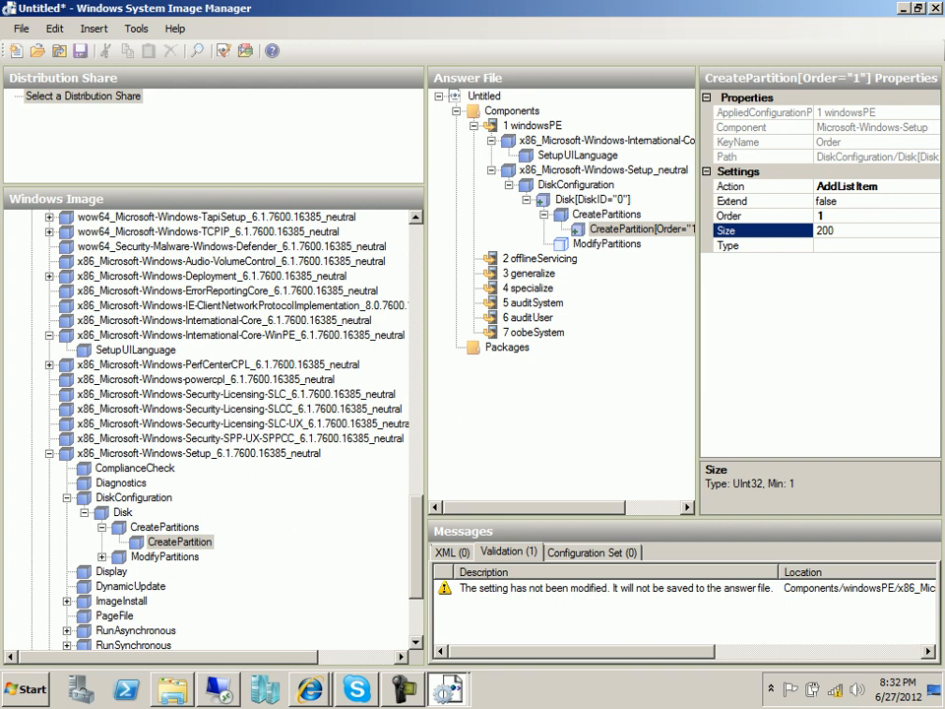
key("Tab")
left_click(932, 245)
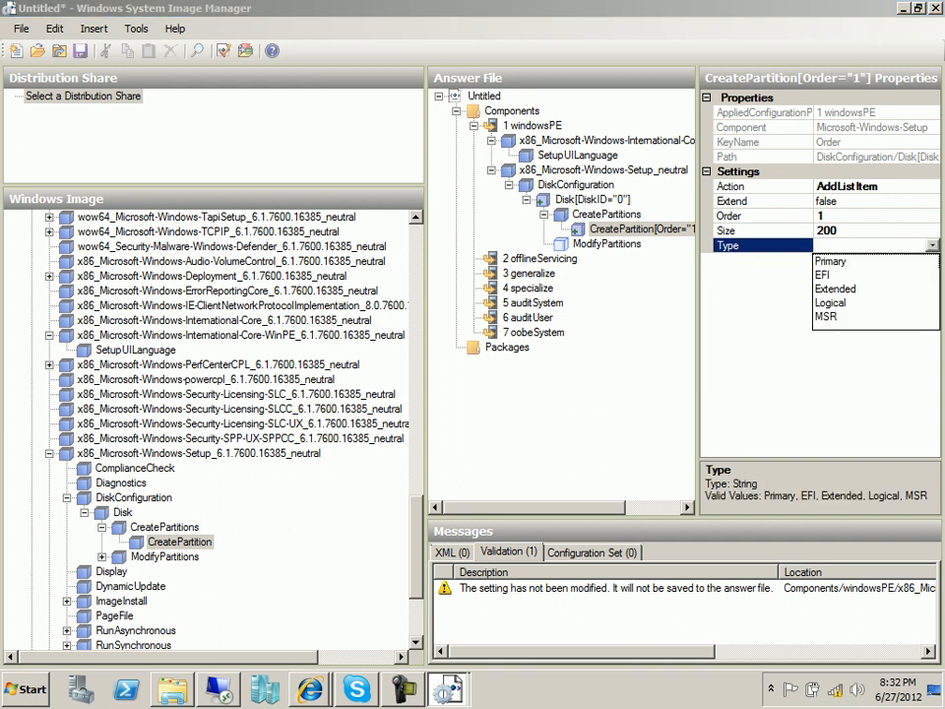
left_click(830, 262)
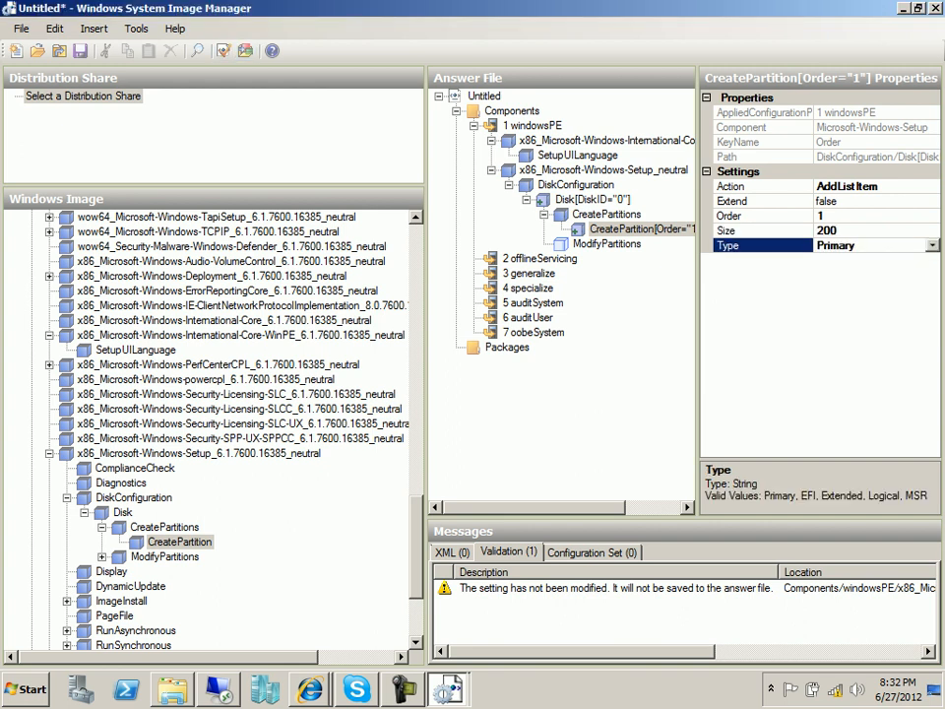
Review the validation warning in the messages pane, then bring up the deployment guide.
left_click(616, 588)
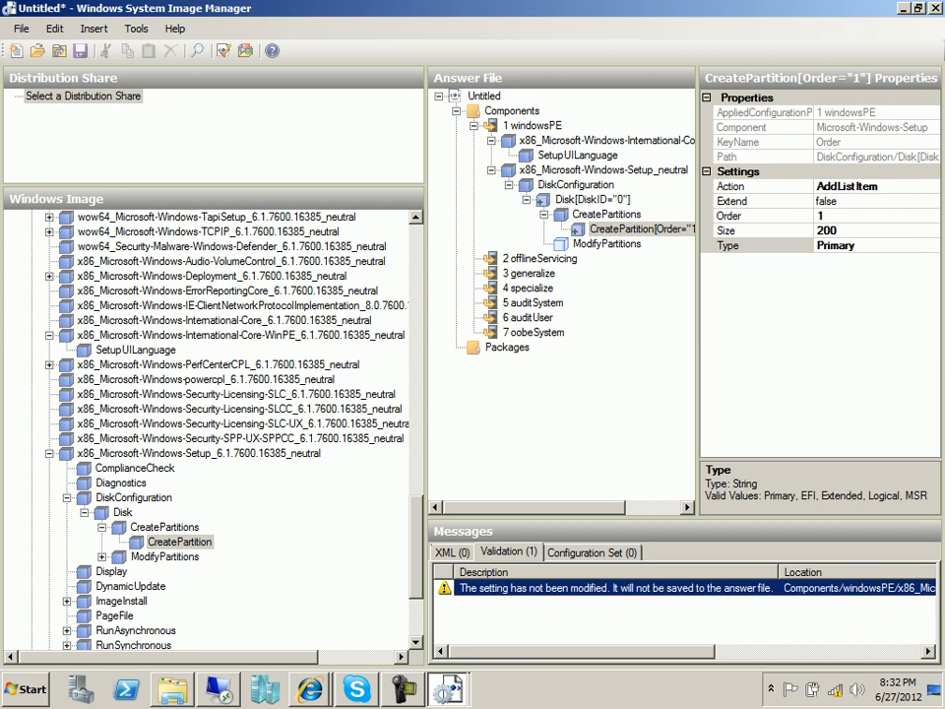
left_click(592, 553)
left_click(509, 552)
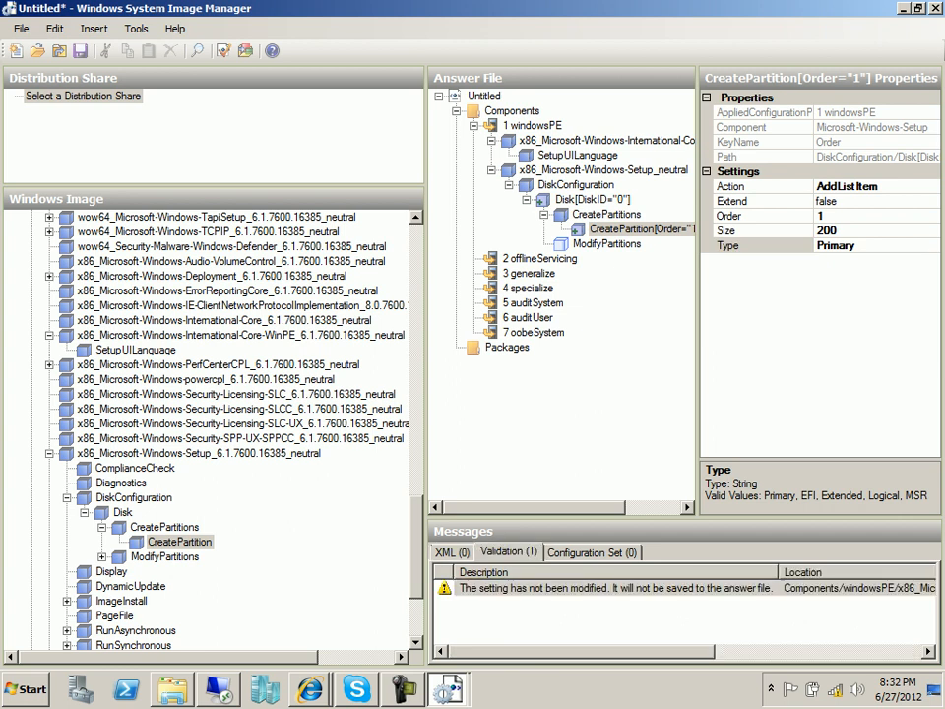
key("alt+Tab")
Scroll the guide to the second partition's values (Extend true, Order 2, Primary), then return to the answer file.
scroll(473, 384, "down", 3)
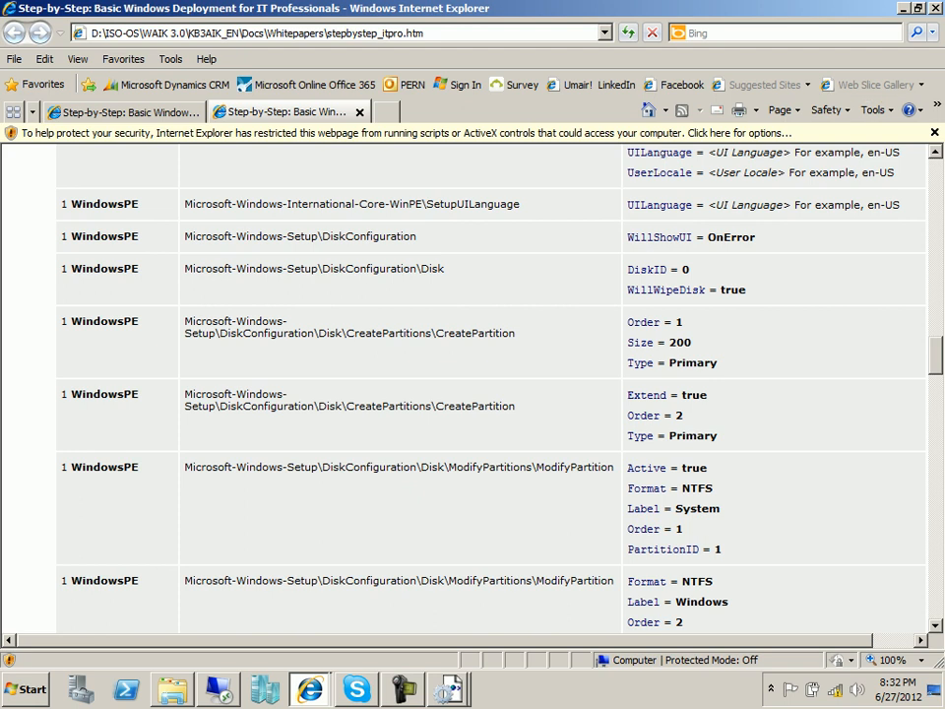
key("alt+Tab")
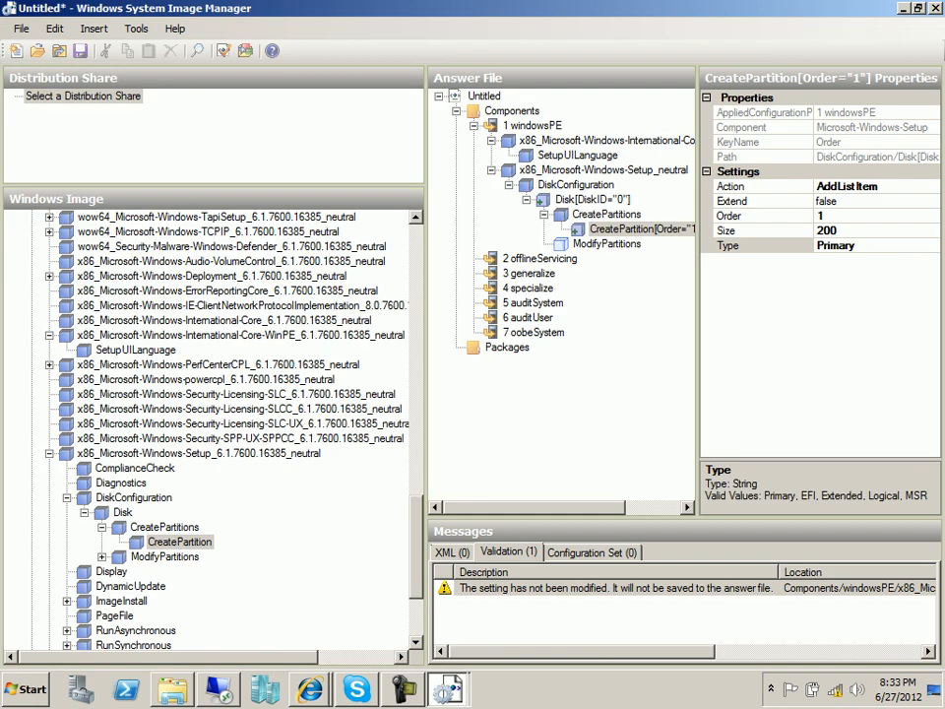
Add a second CreatePartition to the windowsPE pass, comparing it with the first entry.
right_click(194, 541)
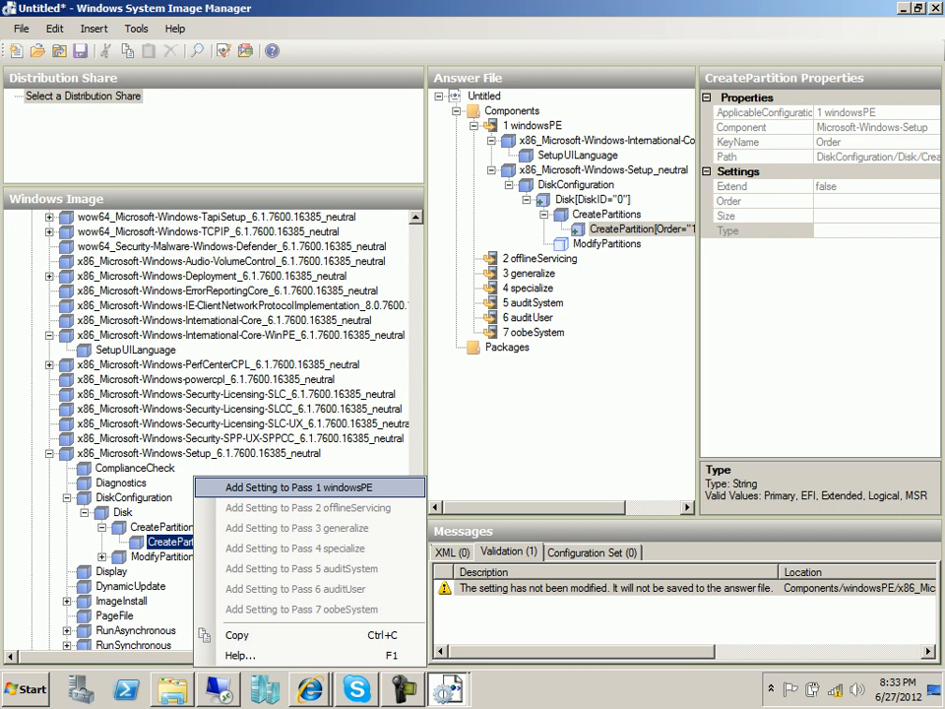
left_click(296, 487)
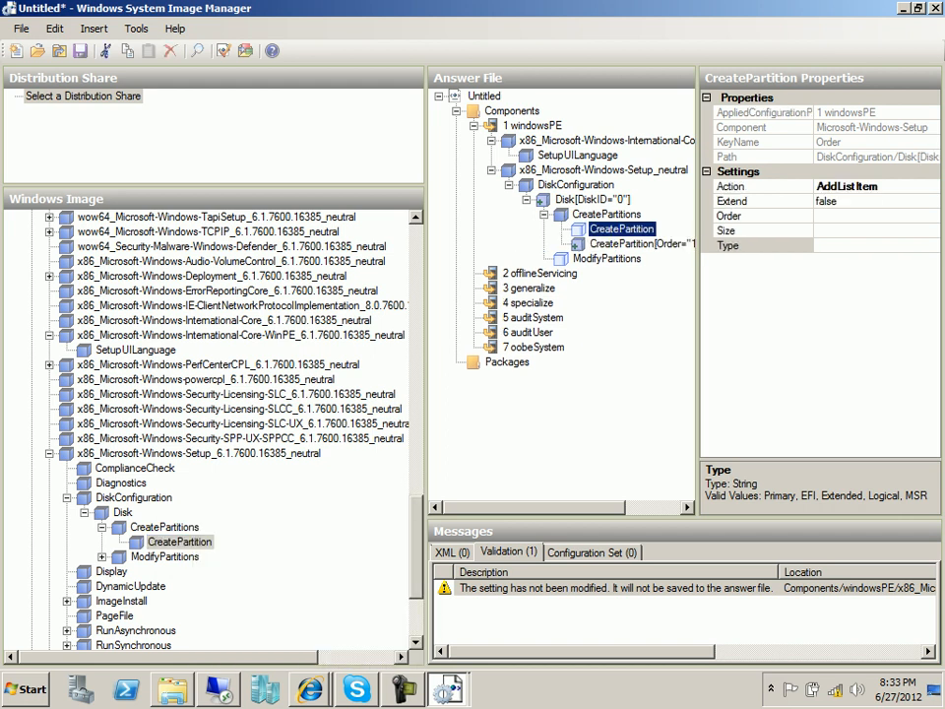
left_click(640, 244)
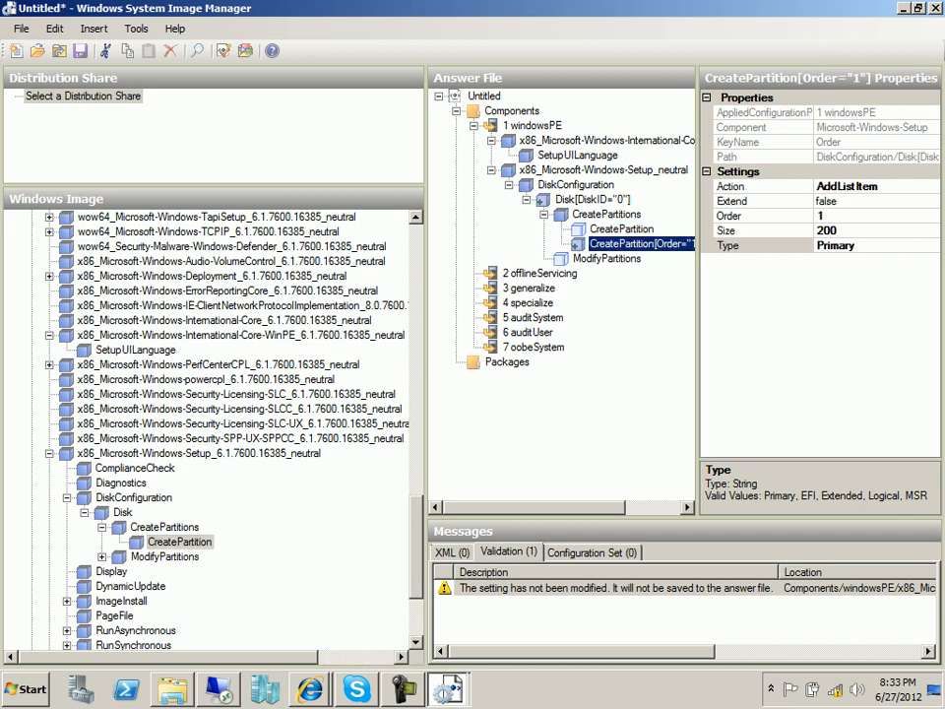
left_click(622, 230)
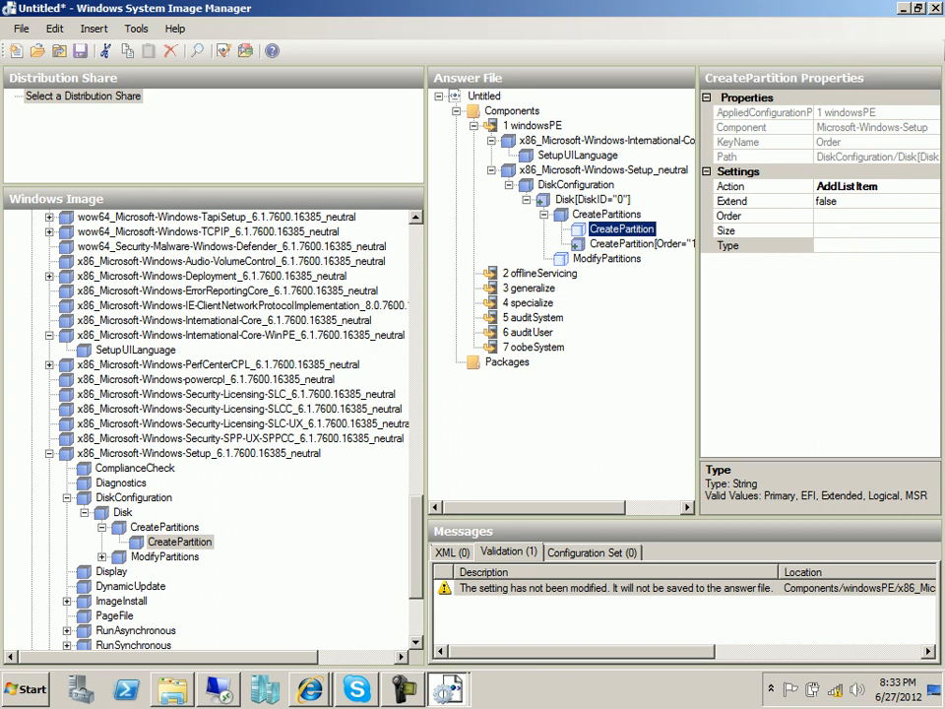
left_click(640, 244)
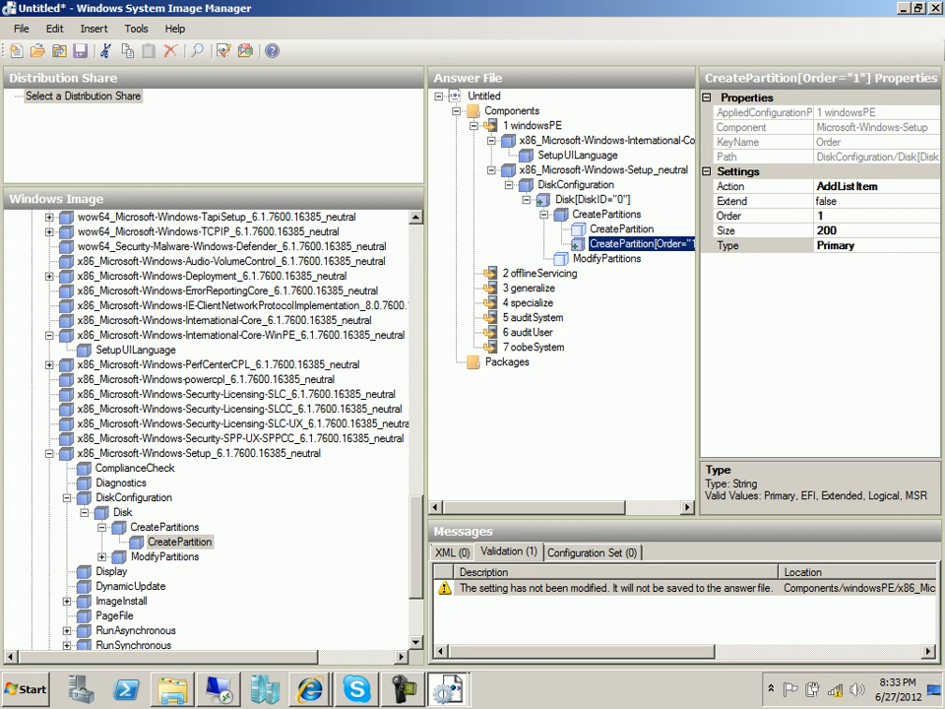
left_click(622, 229)
Set the second partition to Extend true, Order 2 and Type Primary.
left_click(866, 215)
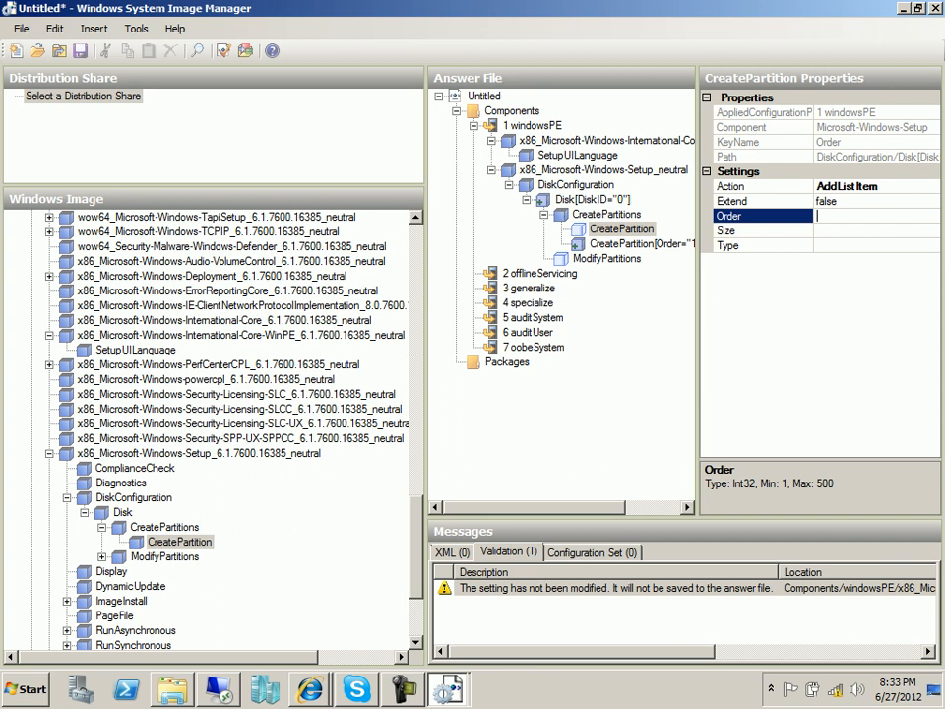
left_click(866, 201)
left_click(932, 201)
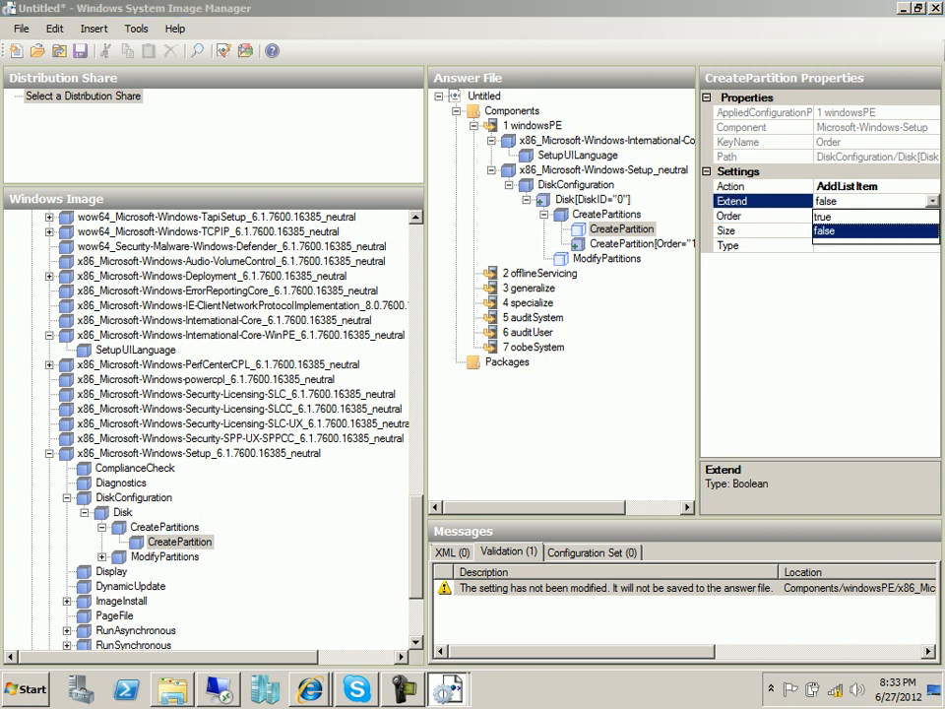
left_click(866, 216)
left_click(866, 215)
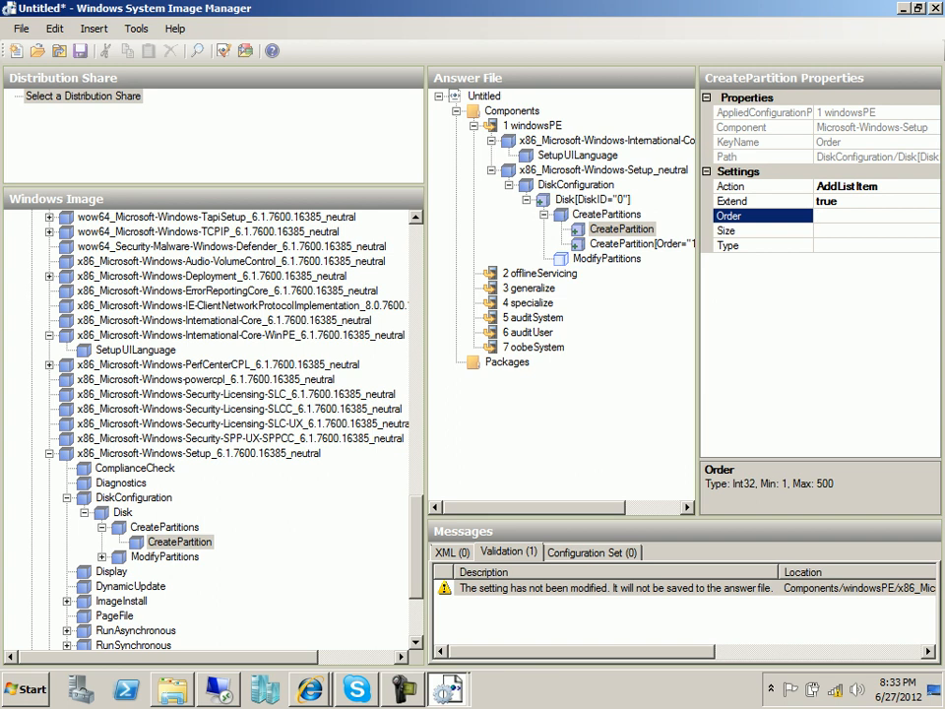
left_click(866, 230)
left_click(866, 215)
type("2")
left_click(867, 230)
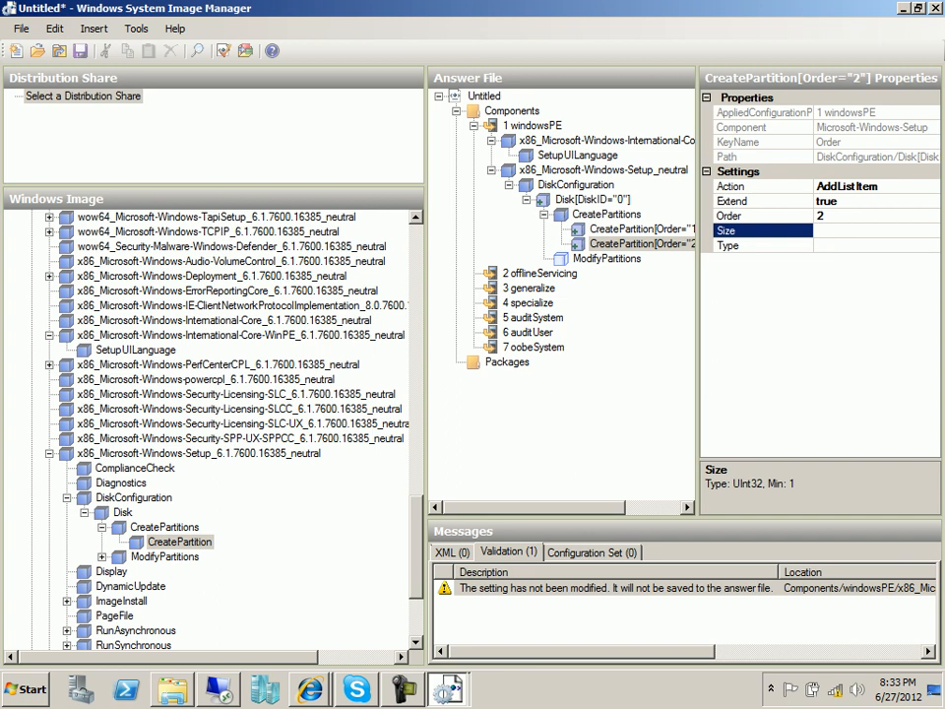
left_click(866, 245)
left_click(932, 246)
left_click(837, 261)
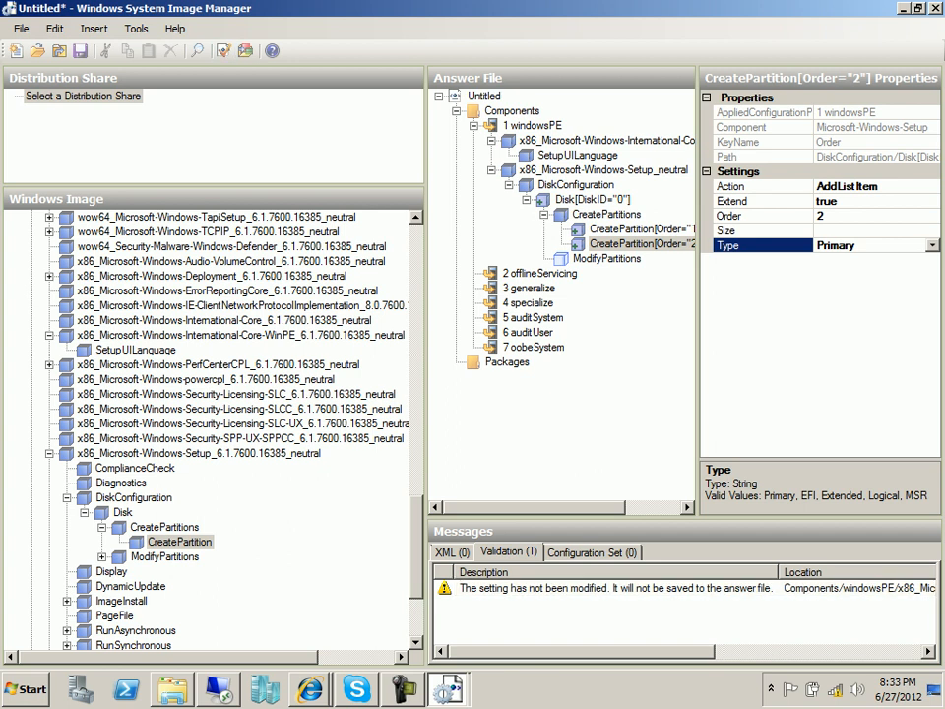
Widen the Answer File pane, compare both partitions, and scroll the guide to ModifyPartition values.
left_click_drag(697, 285, 758, 286)
left_click(646, 229)
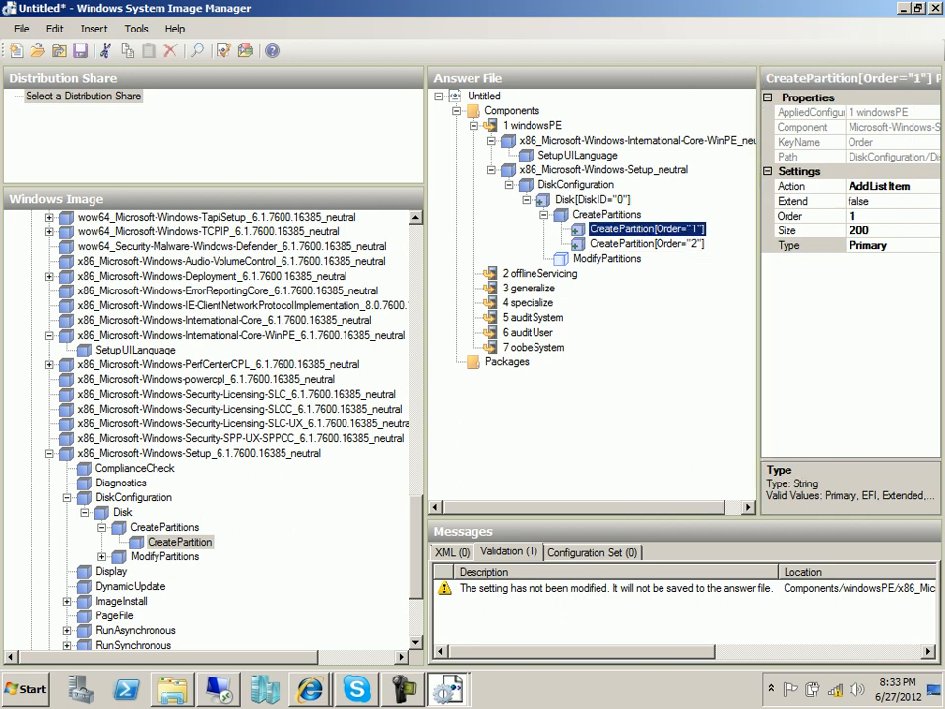
left_click(647, 244)
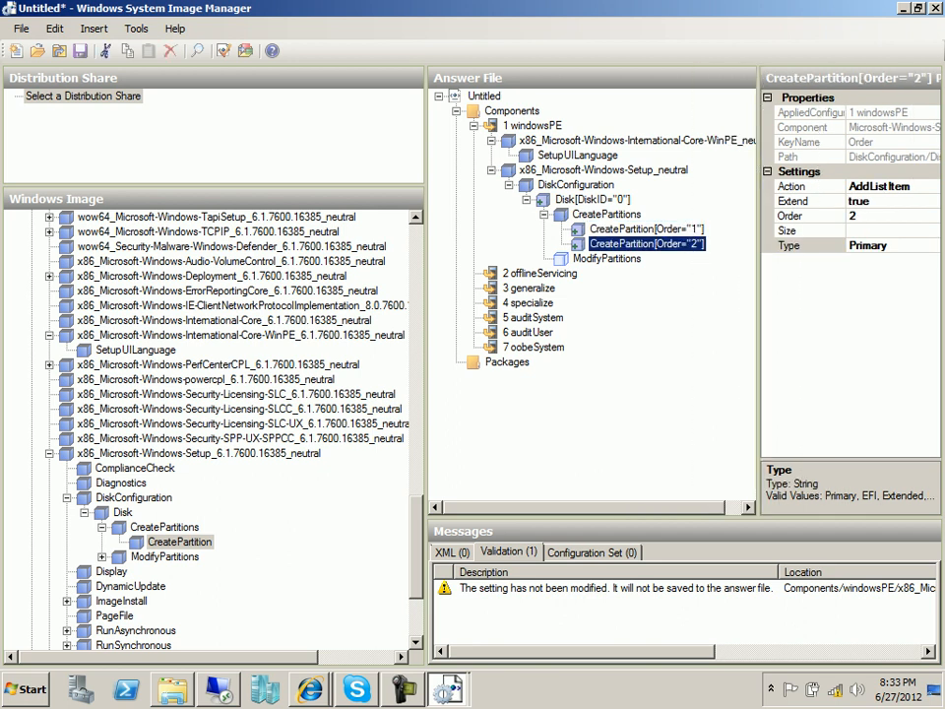
left_click(647, 229)
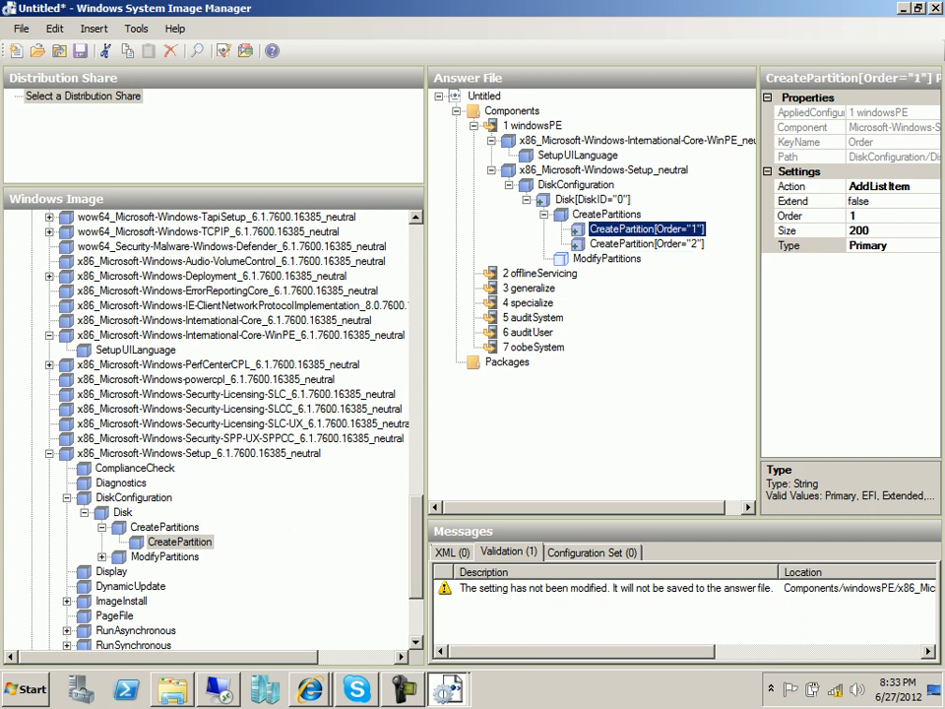
left_click(647, 244)
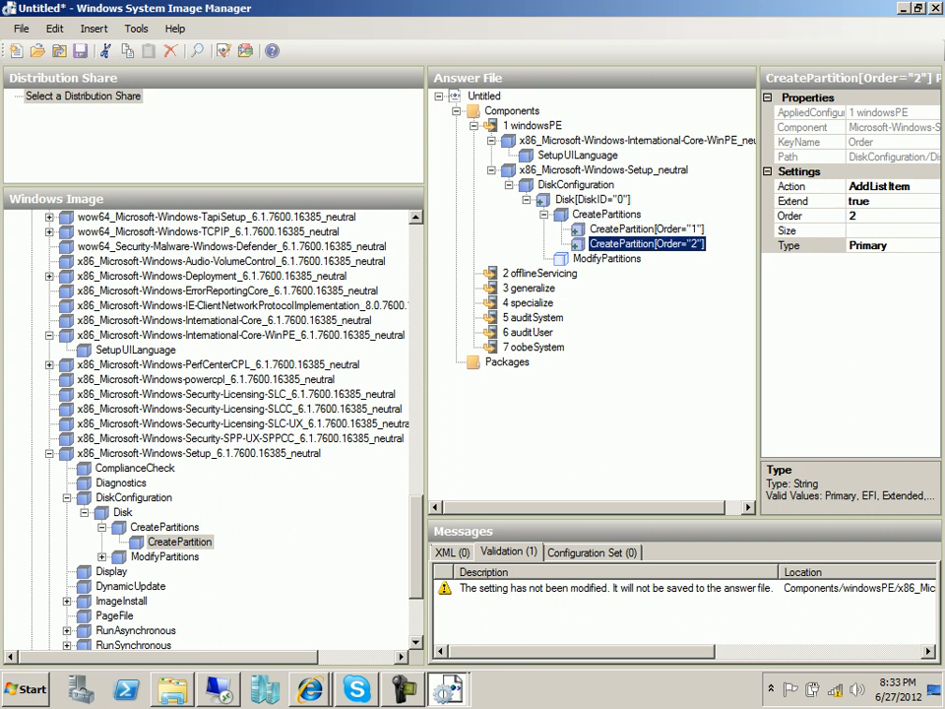
left_click(310, 689)
scroll(492, 389, "down", 2)
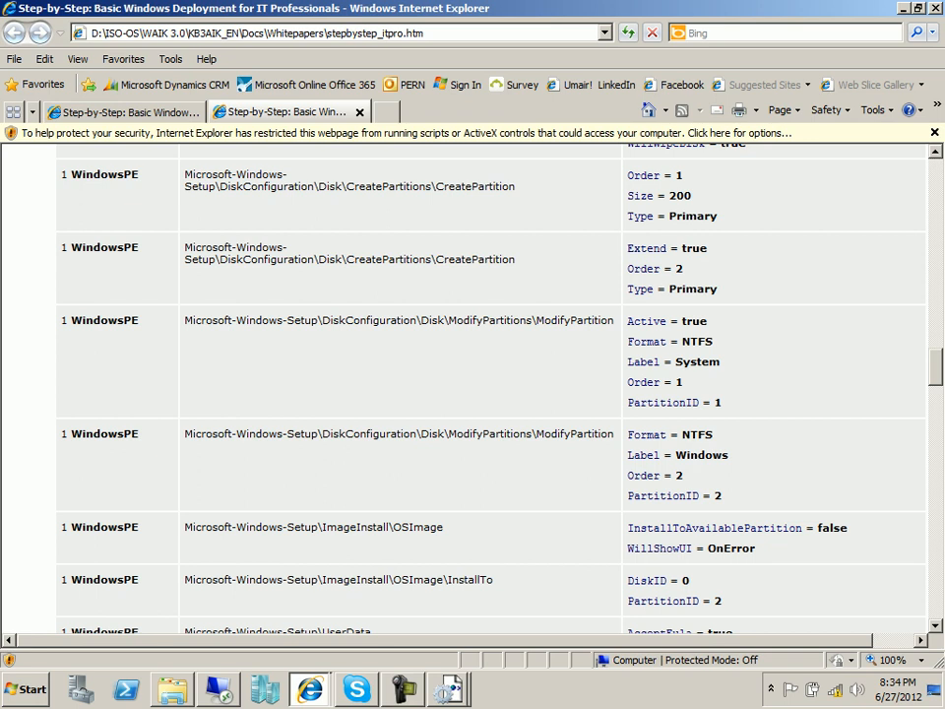
Review the guide's second ModifyPartition values: NTFS, label Windows, Order 2, PartitionID 2.
left_click_drag(681, 435, 732, 456)
left_click(732, 456)
left_click_drag(686, 475, 676, 454)
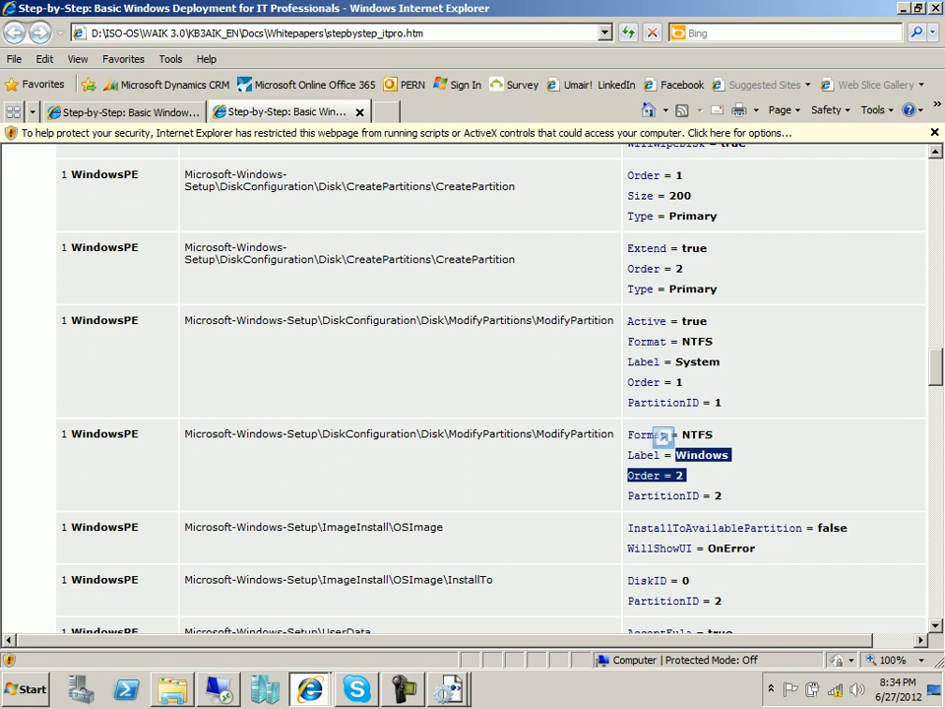
left_click(677, 457)
double_click(679, 476)
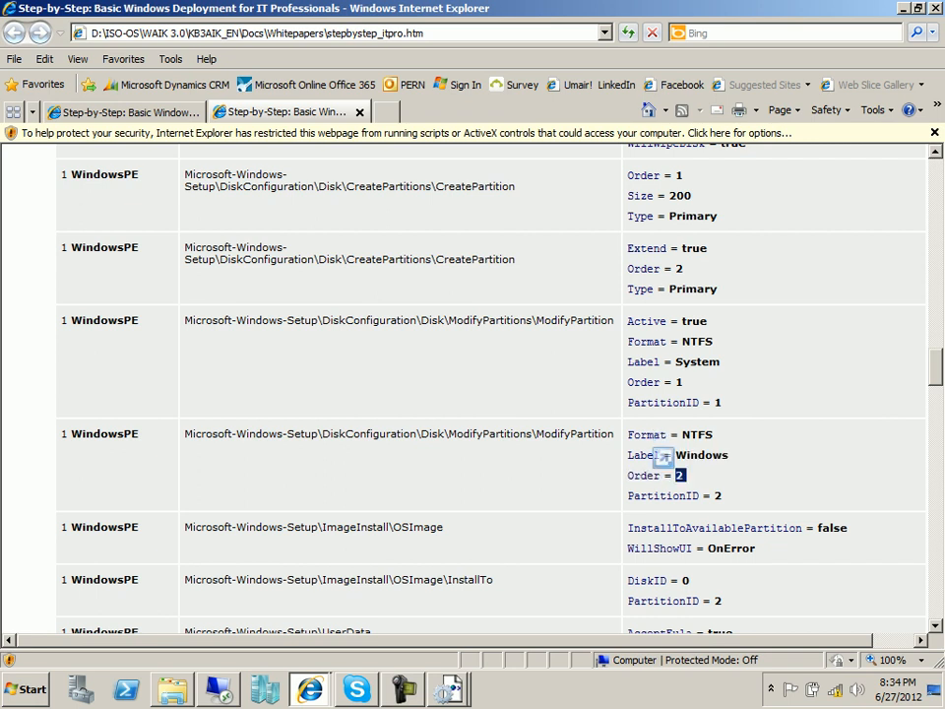
double_click(717, 495)
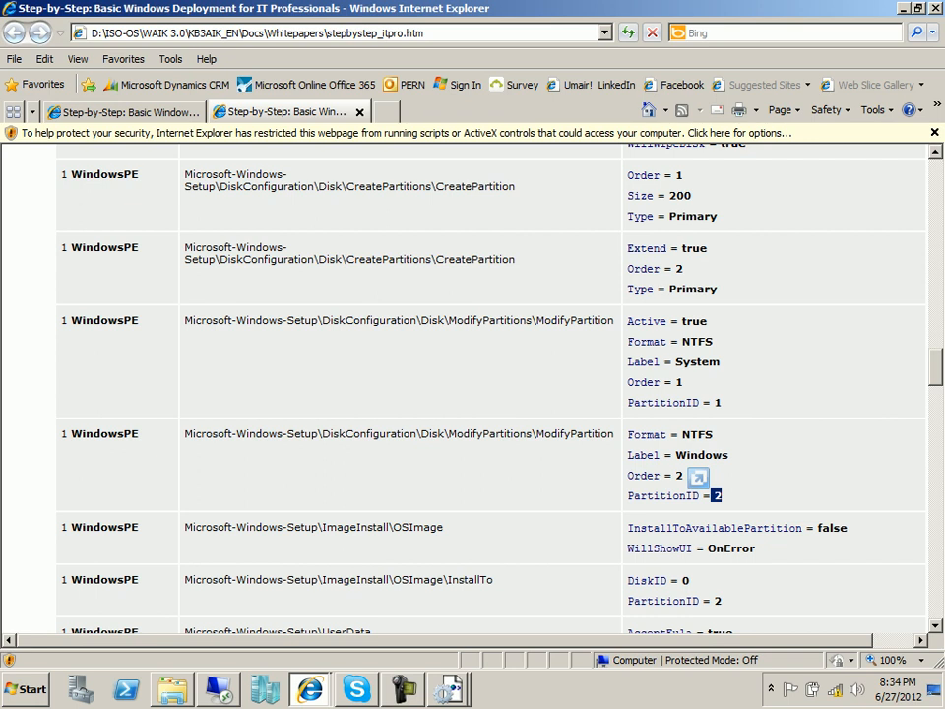
key("alt+Tab")
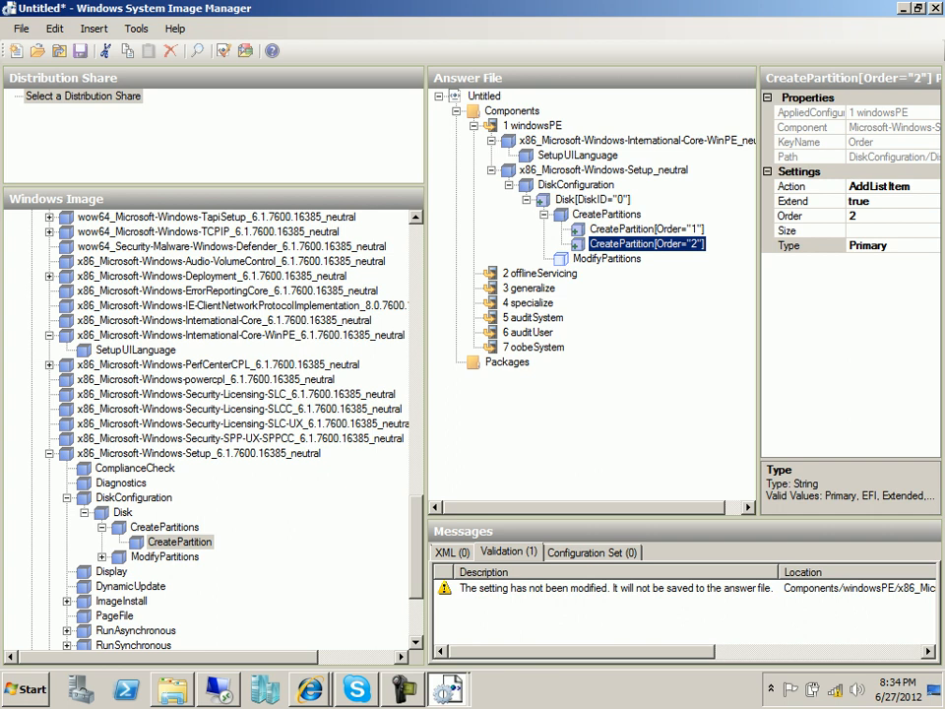
Add a ModifyPartition setting from the Windows Image to the windowsPE pass.
left_click(605, 258)
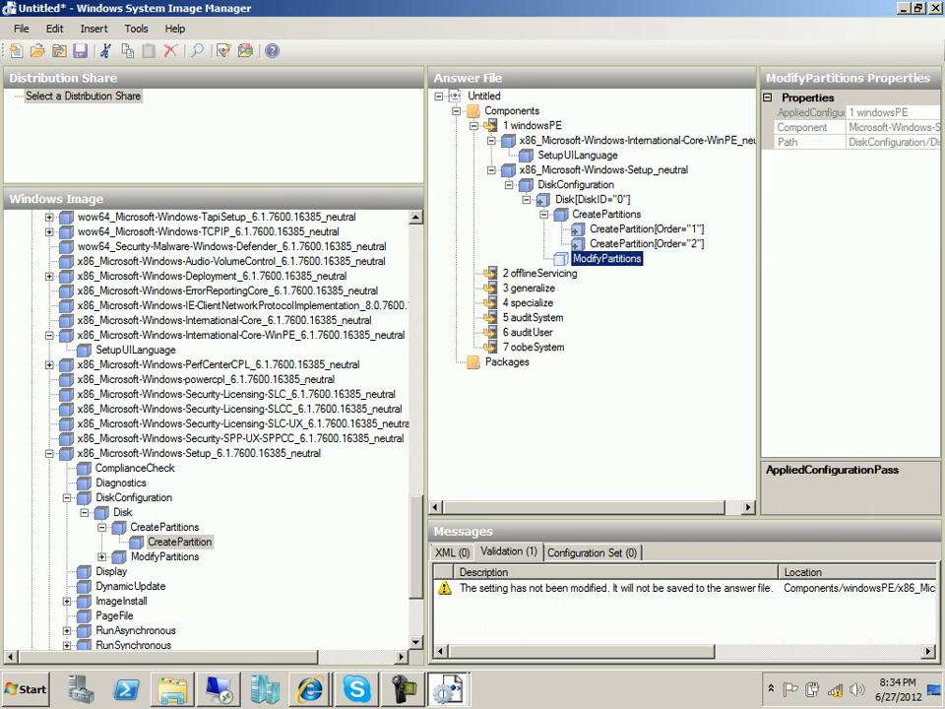
right_click(617, 259)
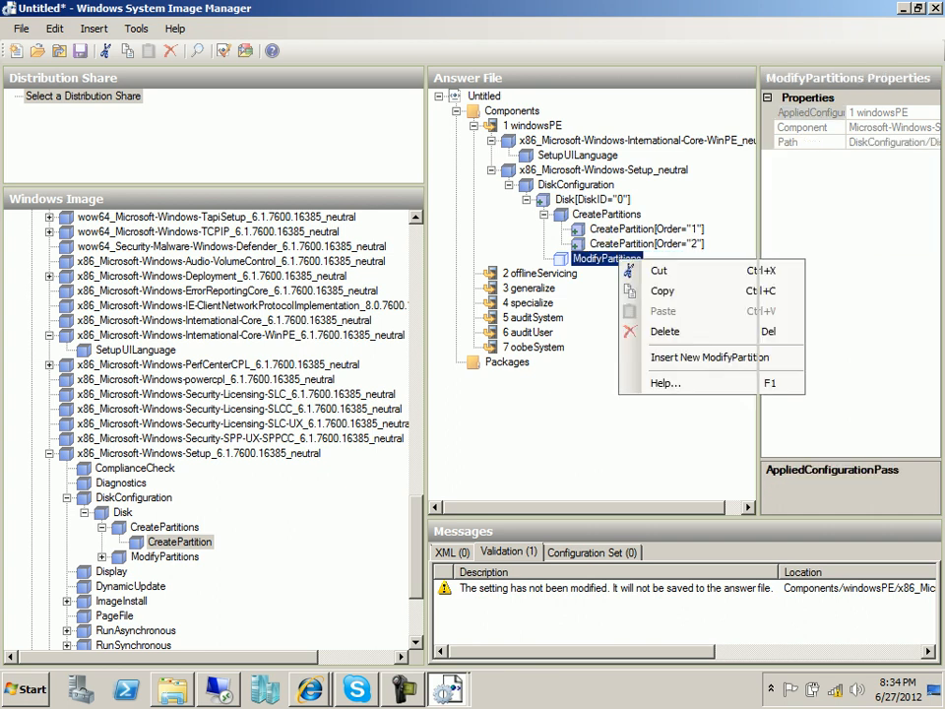
left_click(162, 556)
right_click(173, 557)
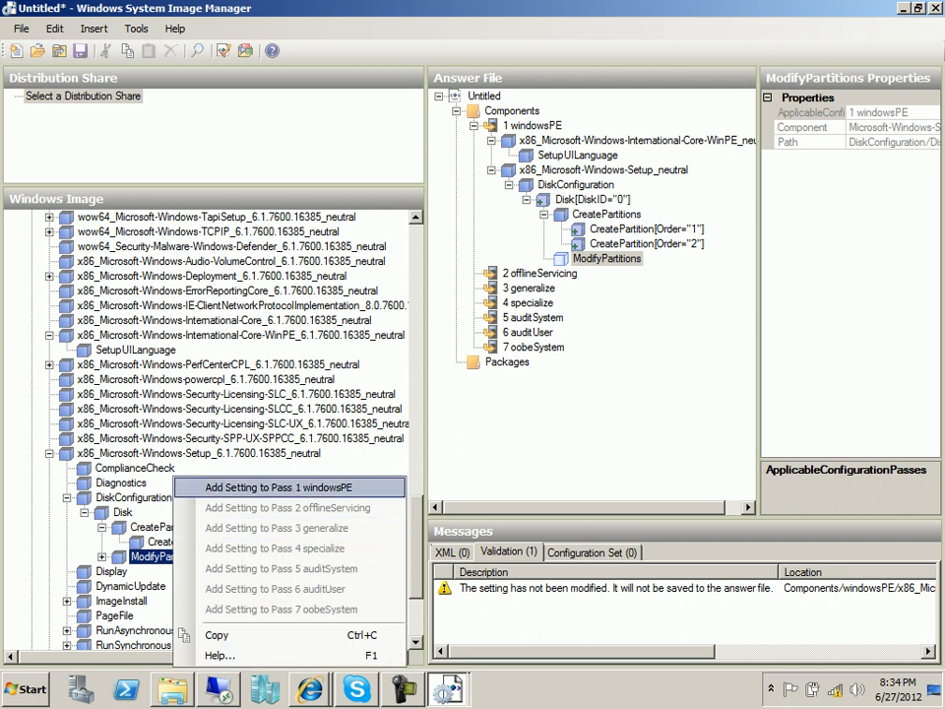
key("Return")
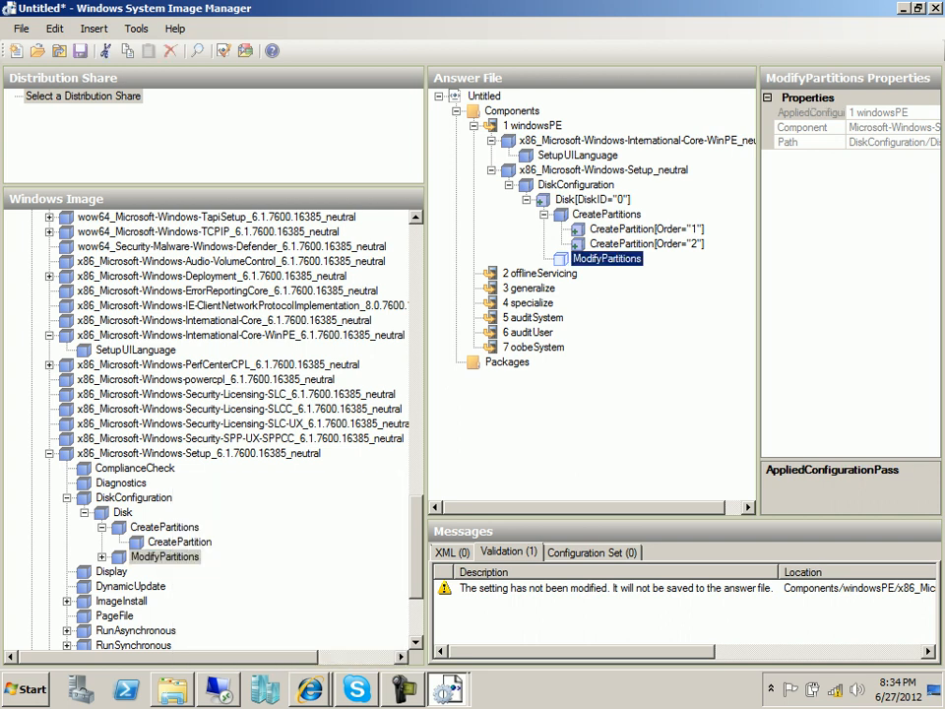
double_click(162, 556)
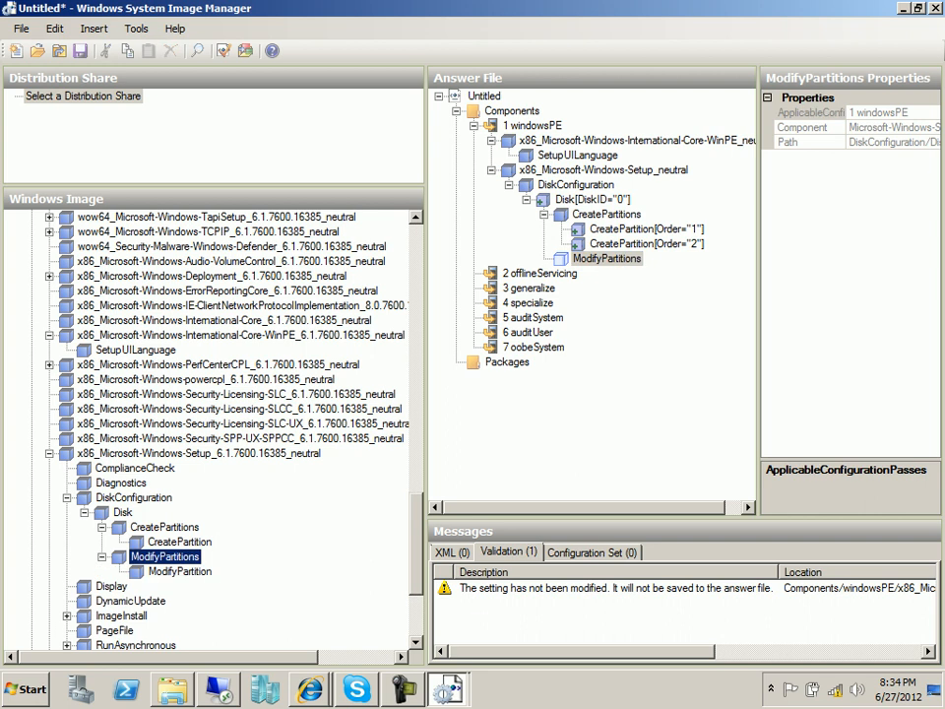
left_click(179, 571)
right_click(185, 571)
key("Return")
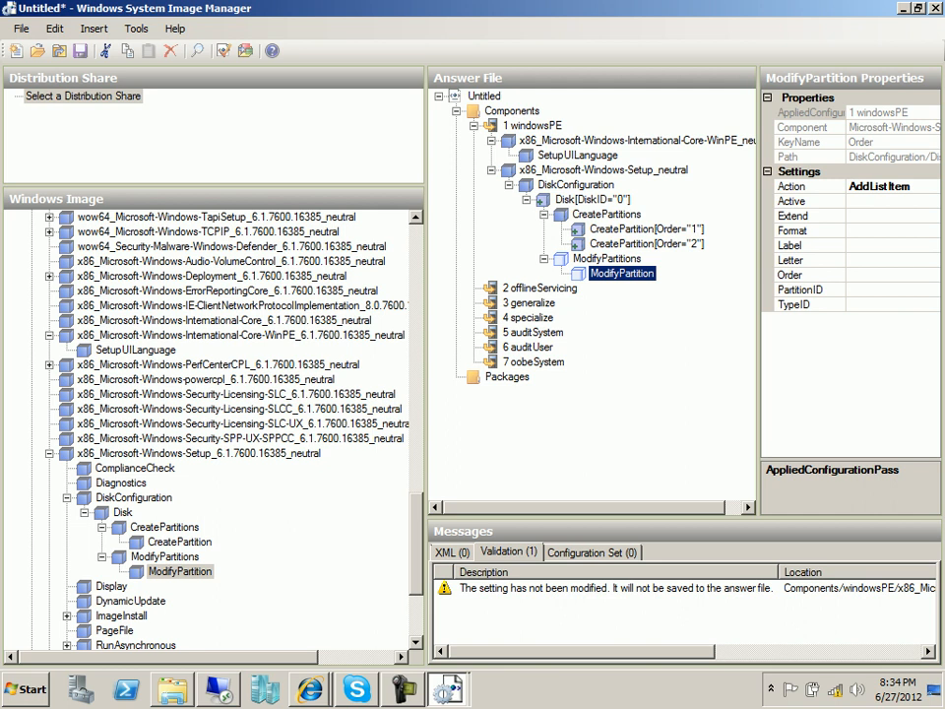
Set the ModifyPartition to Active true, Format NTFS and Label Windows.
left_click(886, 201)
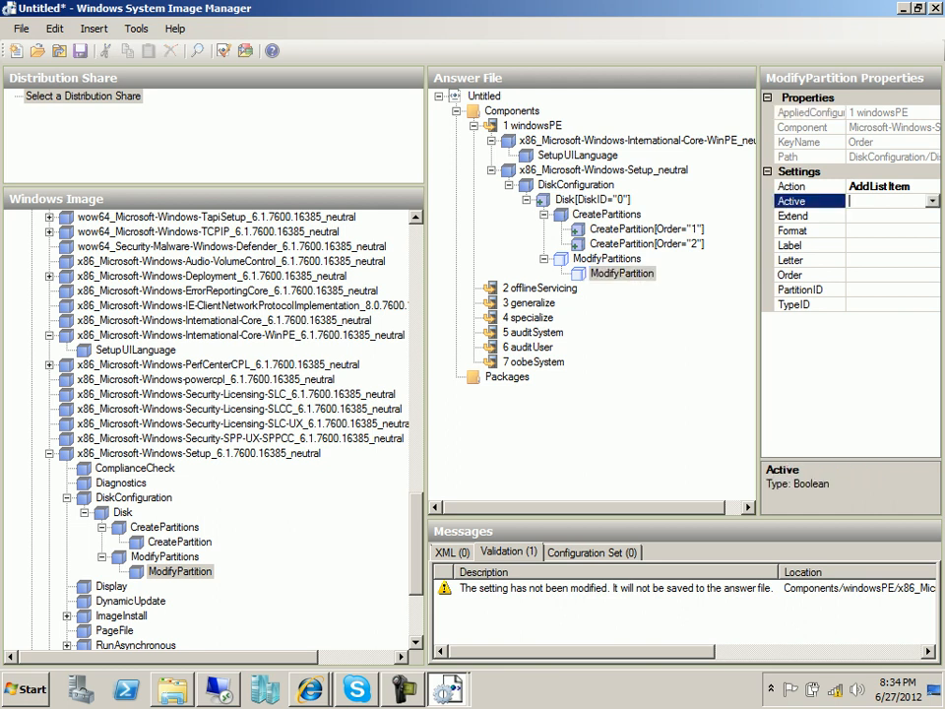
left_click(932, 201)
left_click(856, 216)
left_click(886, 231)
left_click(932, 231)
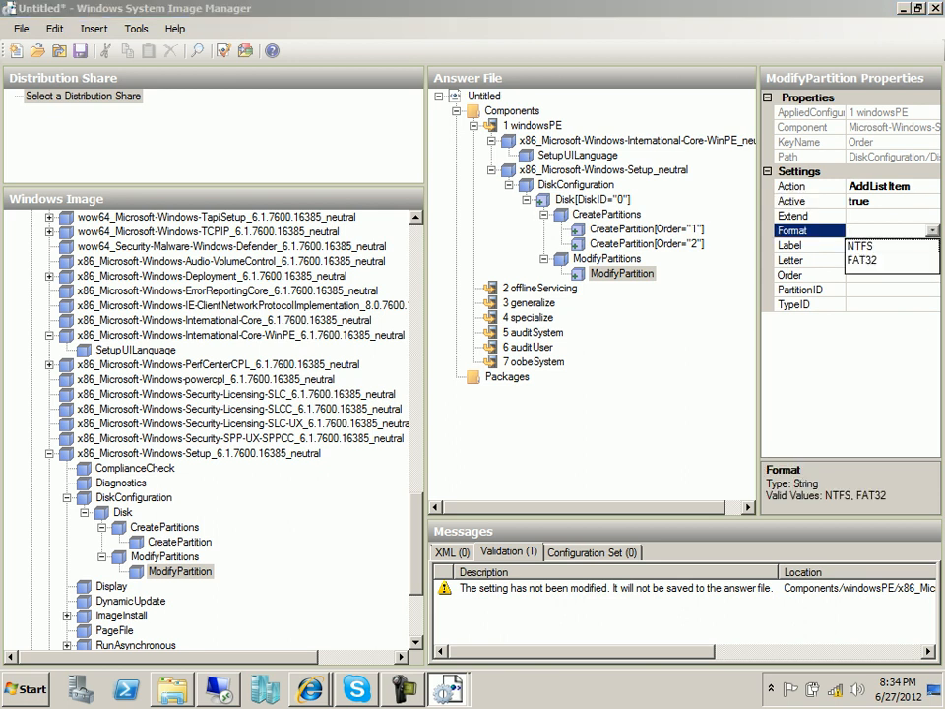
left_click(859, 245)
left_click(876, 245)
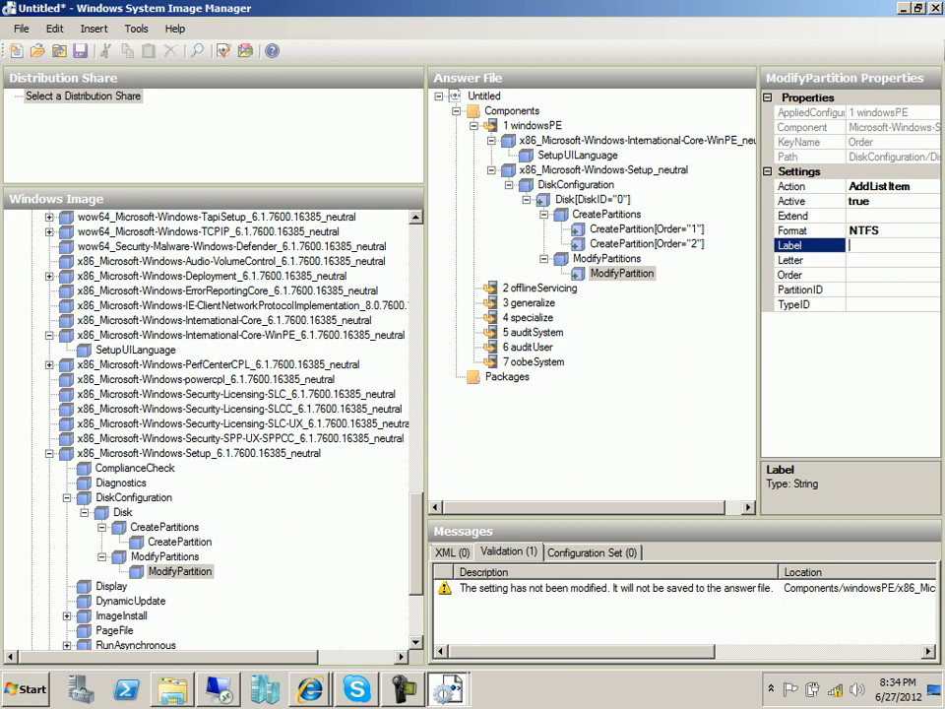
type("Windows")
left_click(871, 275)
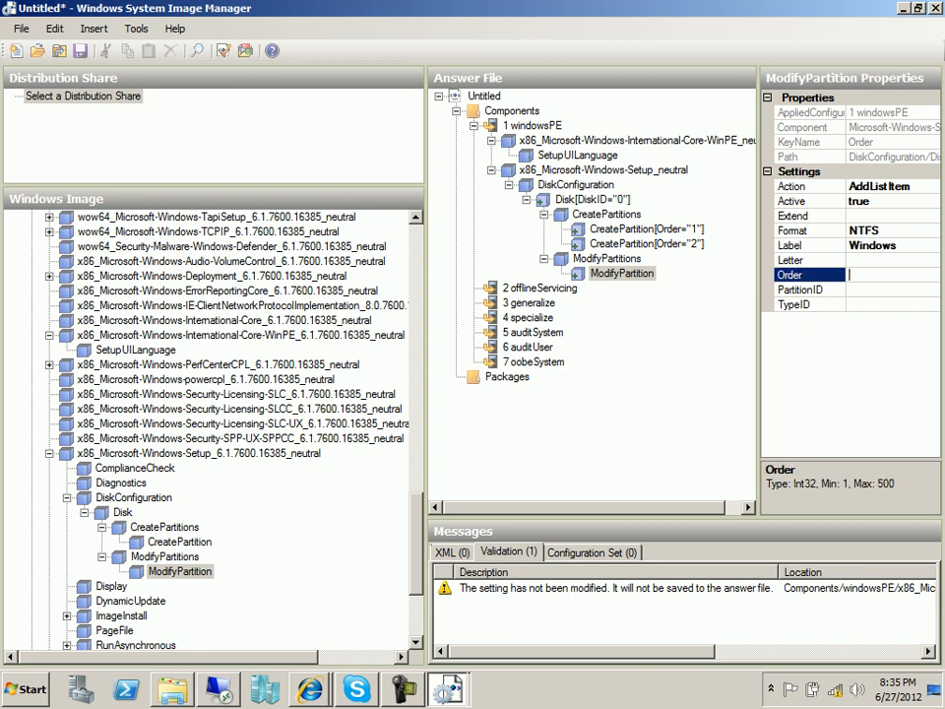
Leave the drive Letter unset and enter Order 2.
left_click(871, 260)
left_click(933, 259)
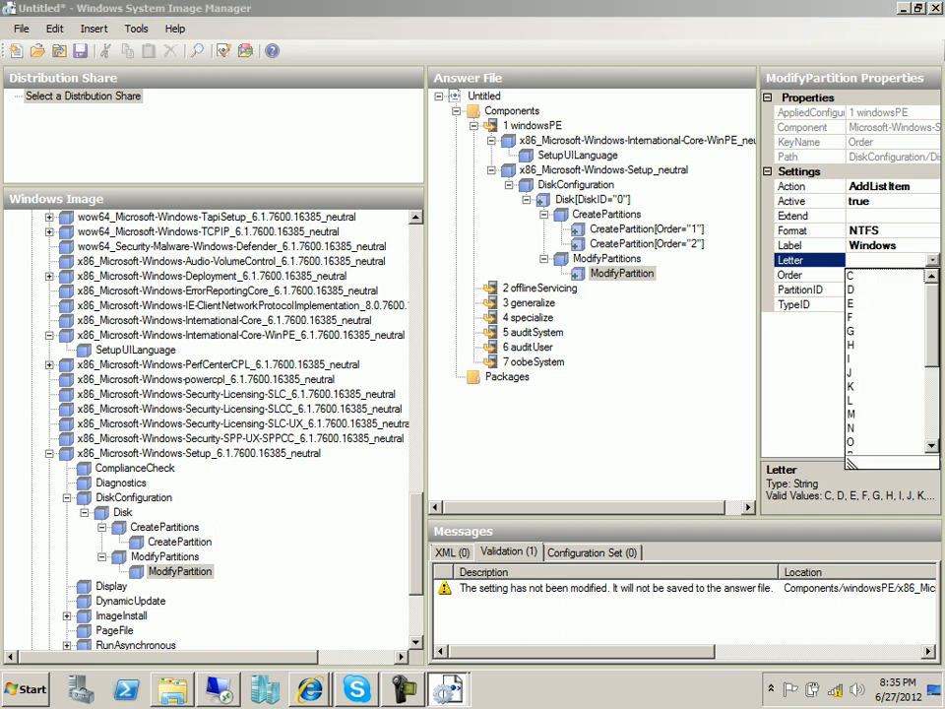
left_click(852, 276)
left_click(854, 276)
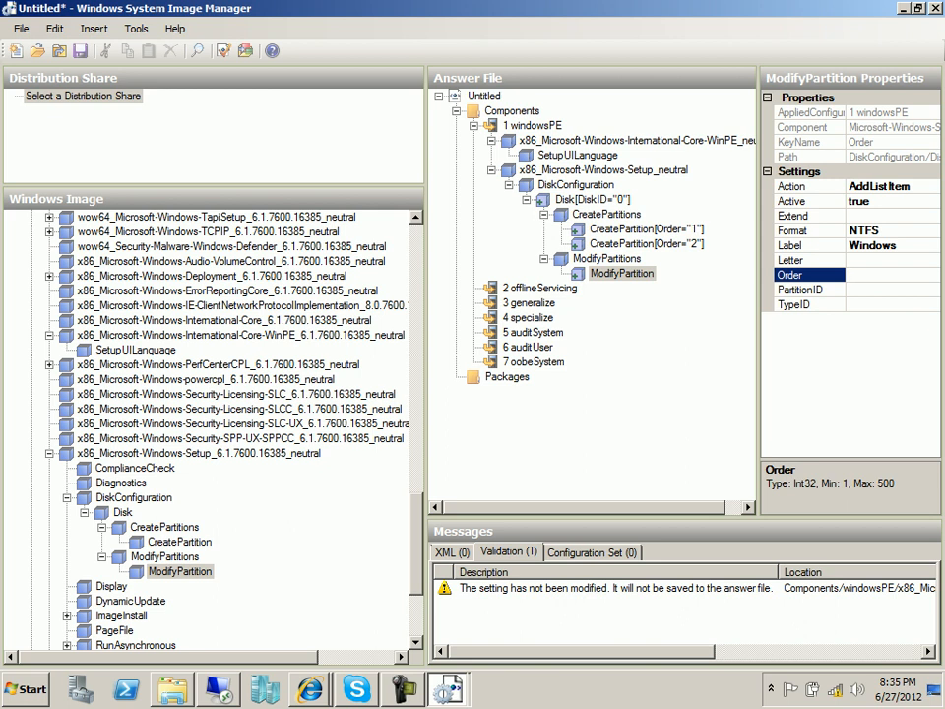
type("2")
key("Return")
Check the guide's first partition values, NTFS with label System.
key("alt+Tab")
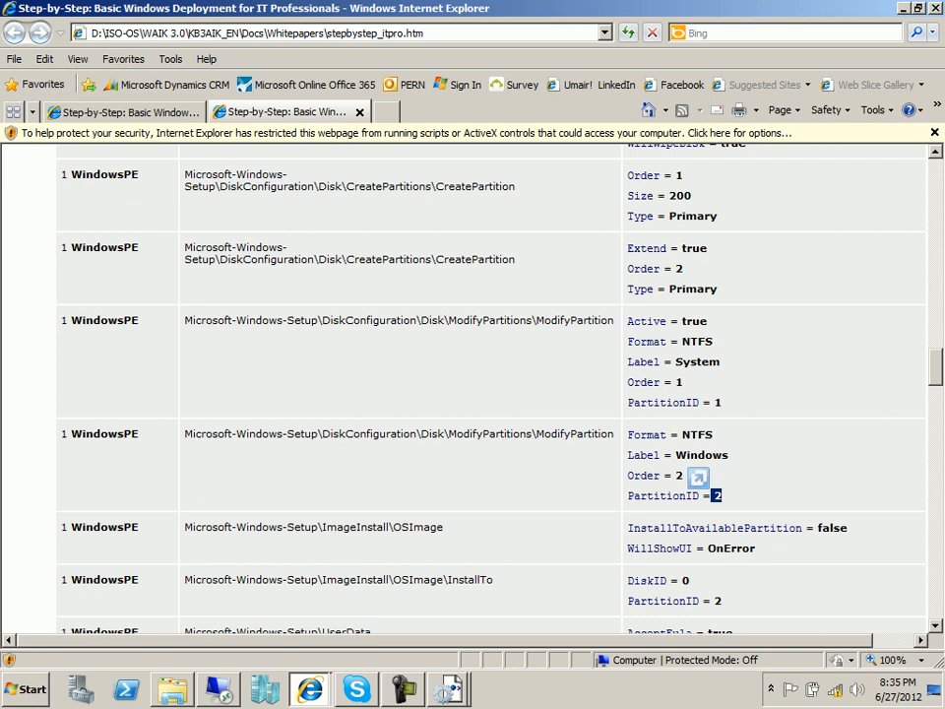
left_click(528, 364)
left_click_drag(721, 362, 681, 342)
left_click(581, 365)
key("alt+Tab")
Correct the ModifyPartition to Order 1 and set PartitionID 1.
key("Return")
type("1")
left_click(886, 289)
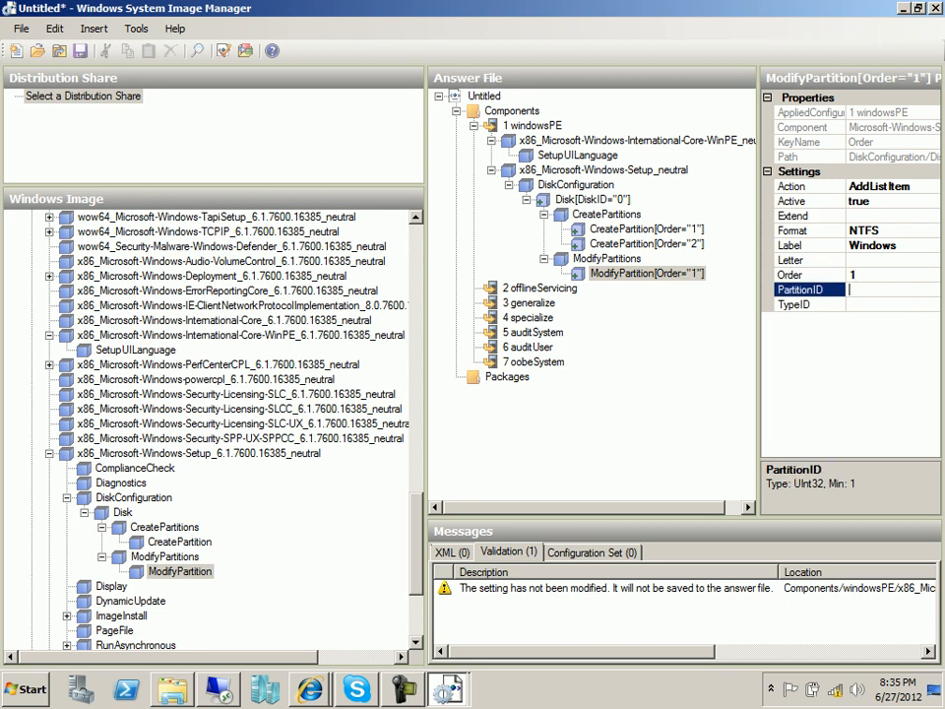
type("1")
key("Down")
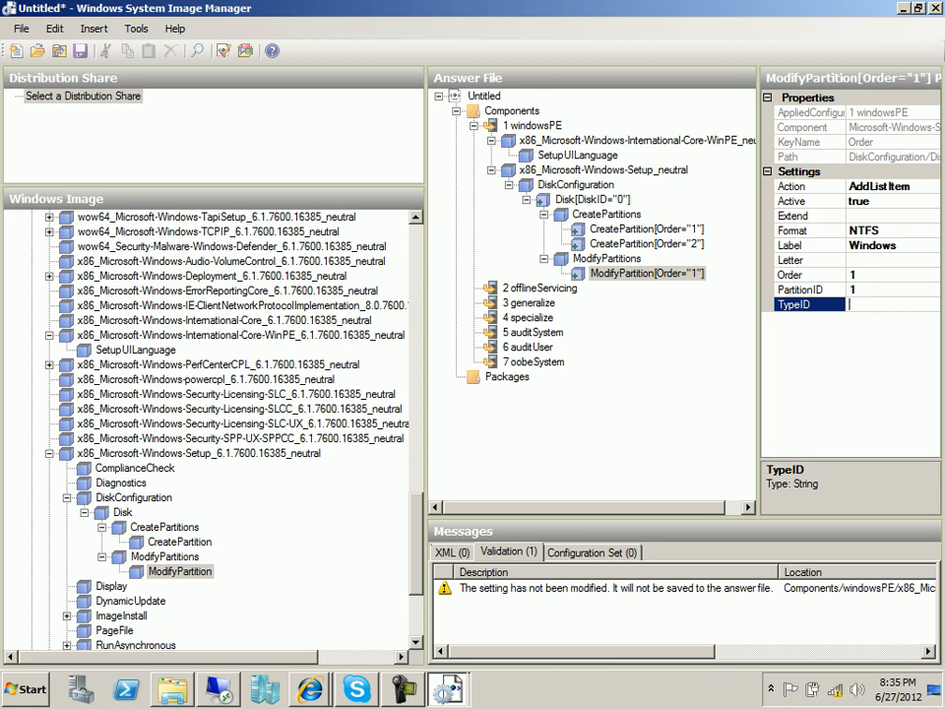
left_click(310, 689)
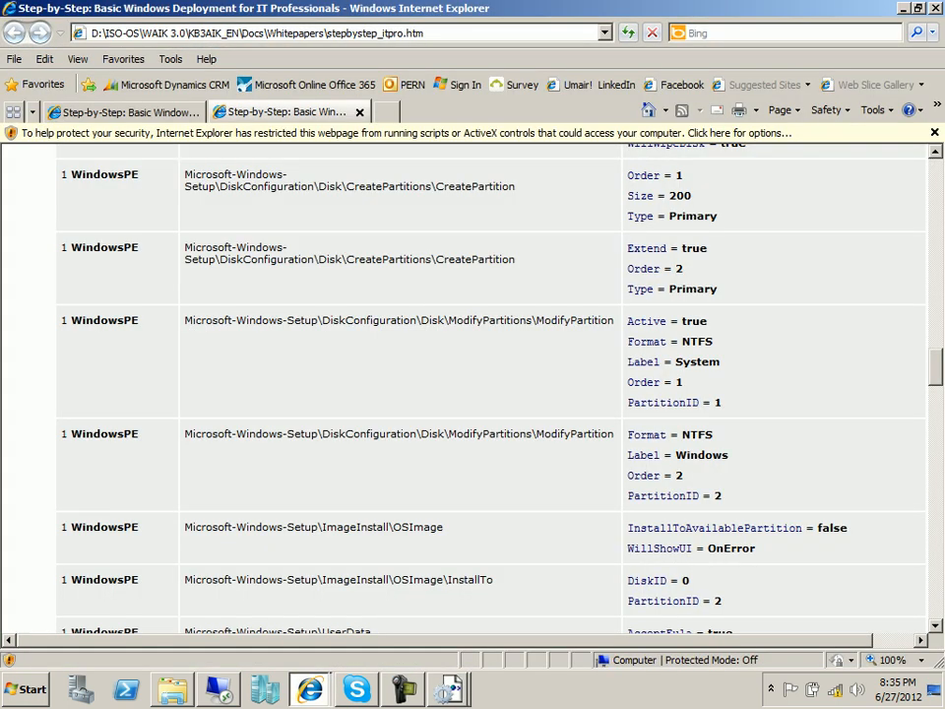
Recheck the guide's second-partition settings, component table and step 3 values table.
left_click_drag(725, 496, 627, 434)
left_click(632, 439)
scroll(472, 384, "up", 10)
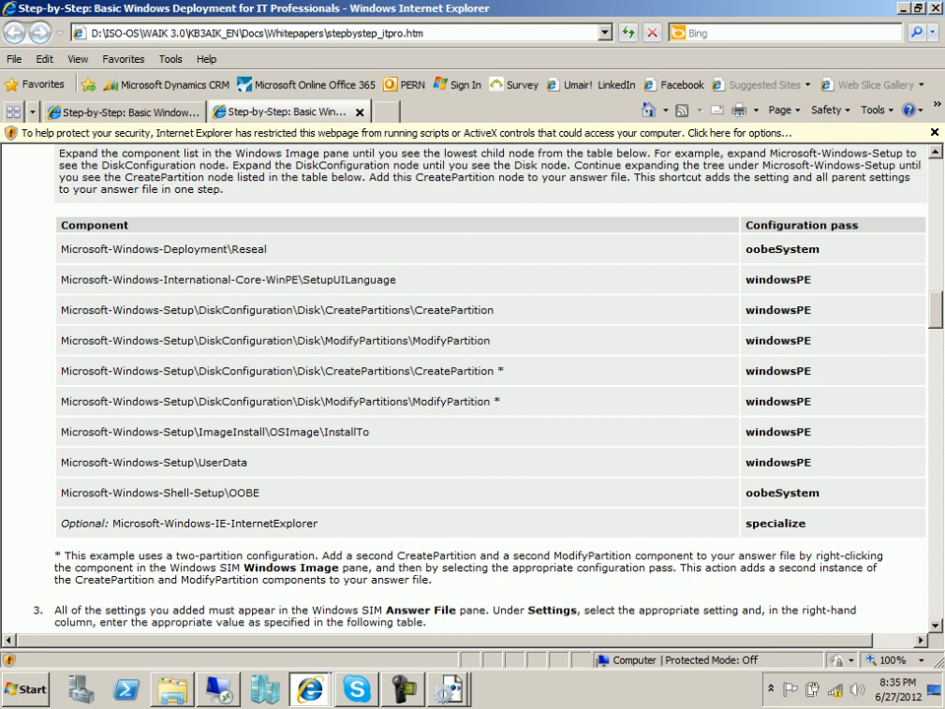
left_click_drag(164, 248, 418, 325)
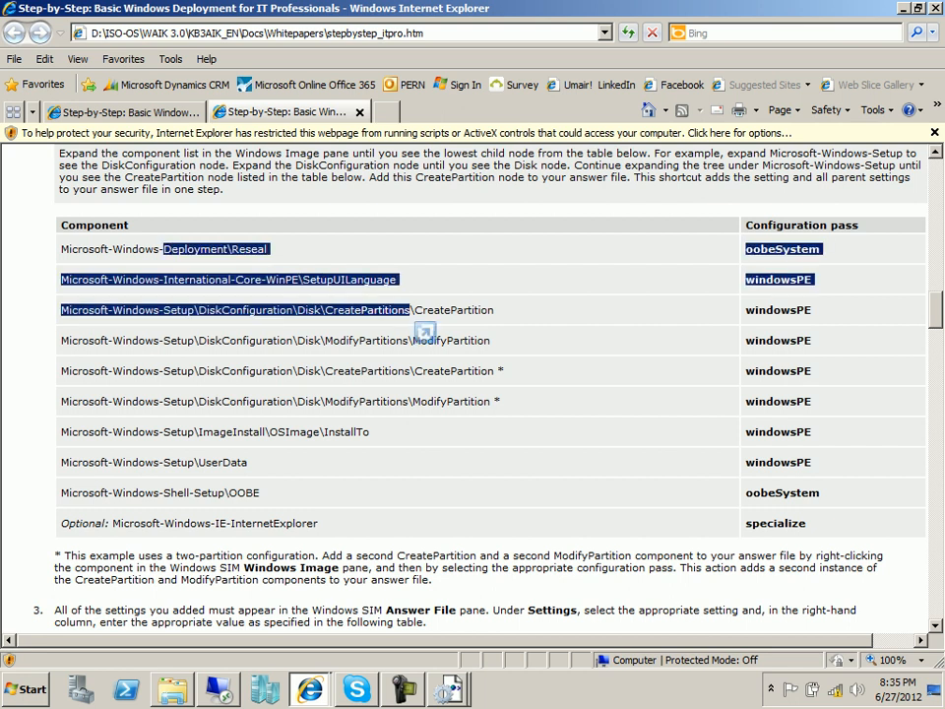
left_click(423, 337)
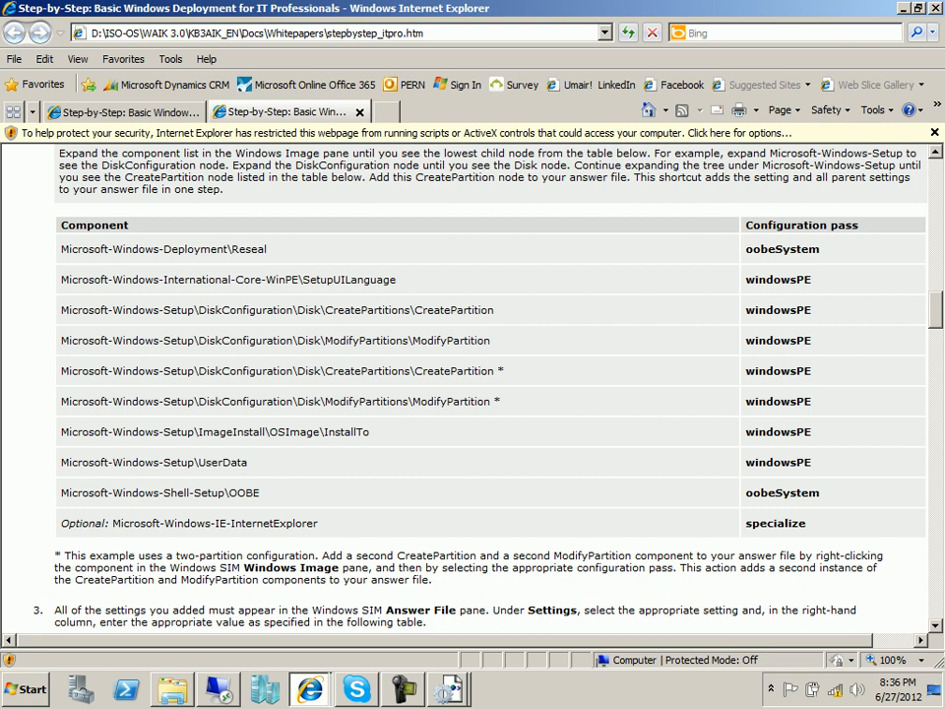
scroll(472, 384, "down", 5)
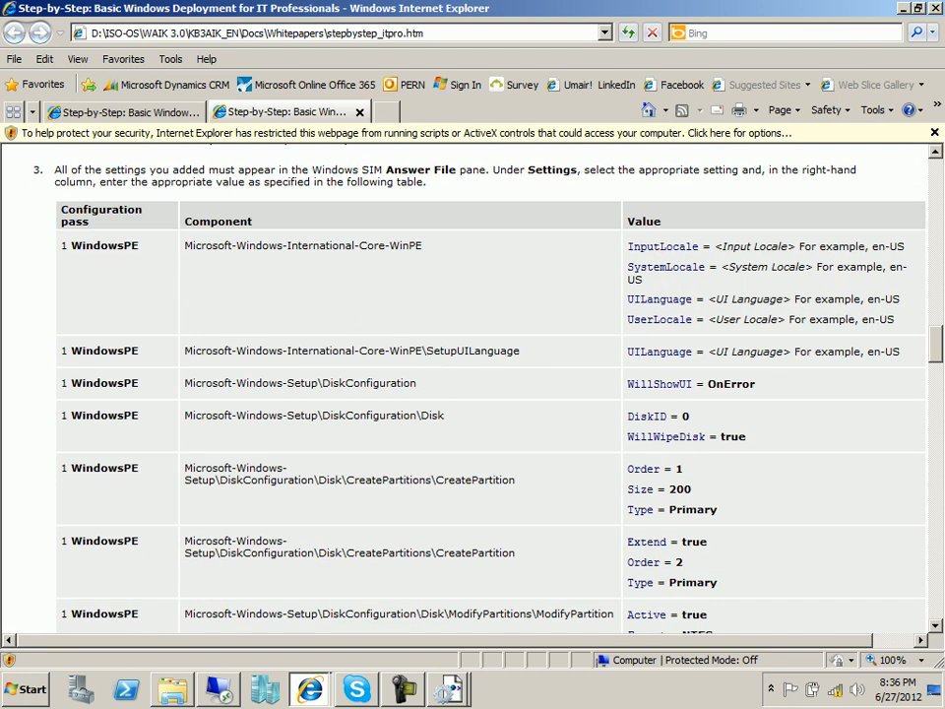
scroll(472, 383, "down", 2)
scroll(472, 384, "down", 1)
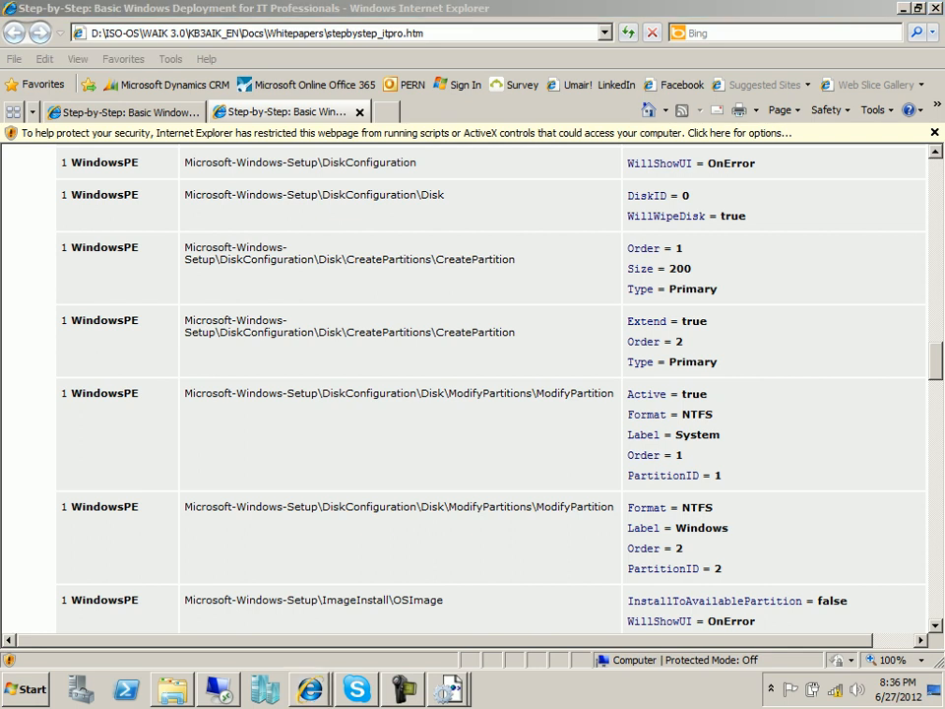
key("alt+Tab")
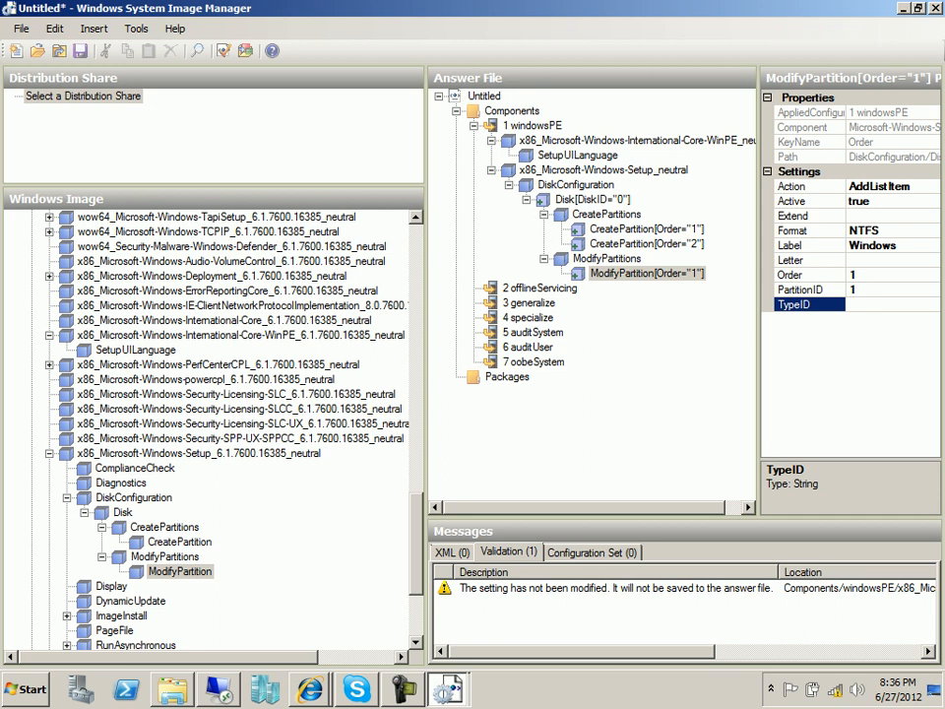
Add another ModifyPartition to the windowsPE pass and compare it with the first.
right_click(192, 570)
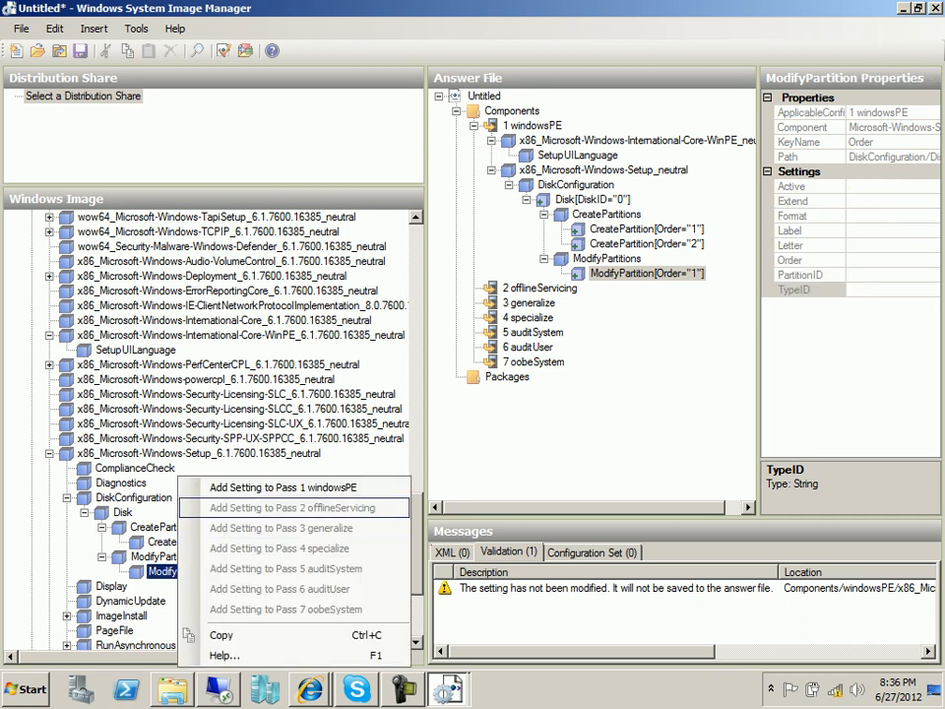
left_click(275, 487)
left_click(647, 288)
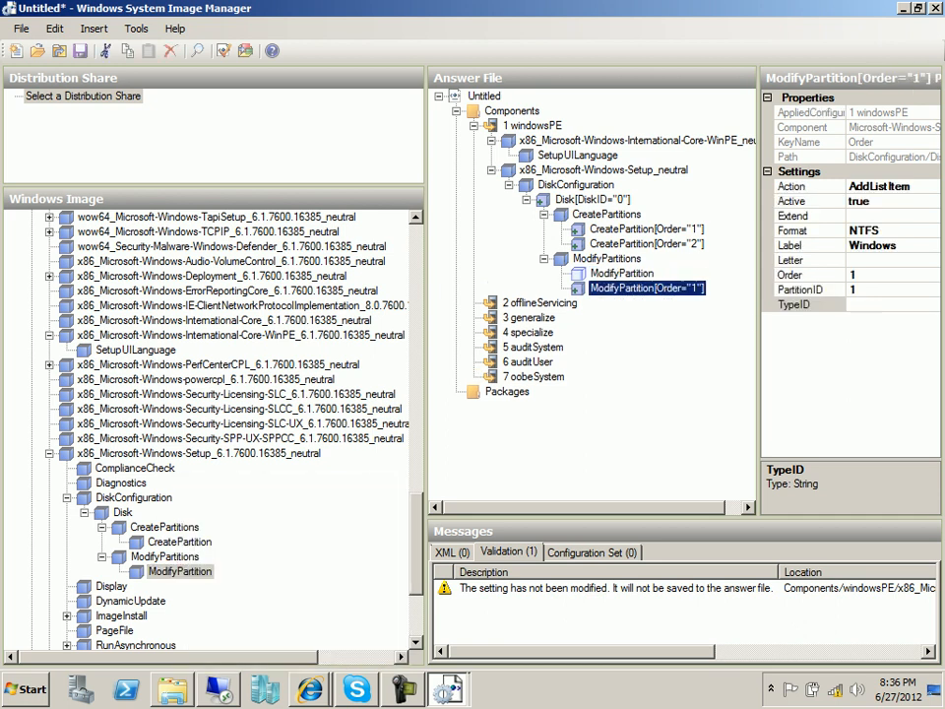
left_click(622, 274)
Leave Active unset and set the new partition's Format to NTFS.
left_click(869, 201)
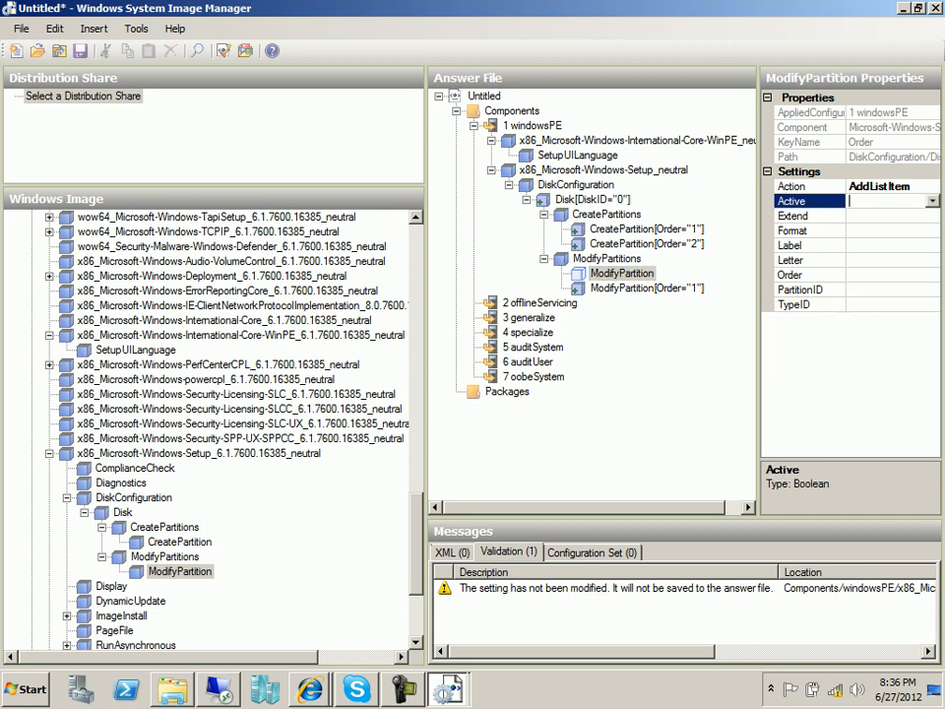
left_click(932, 201)
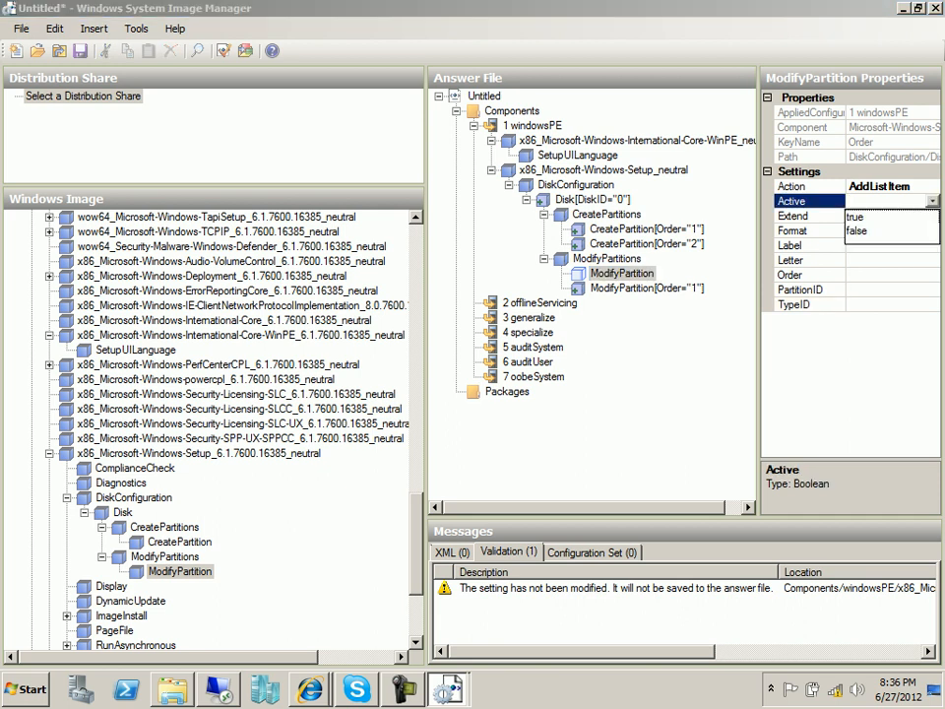
left_click(932, 201)
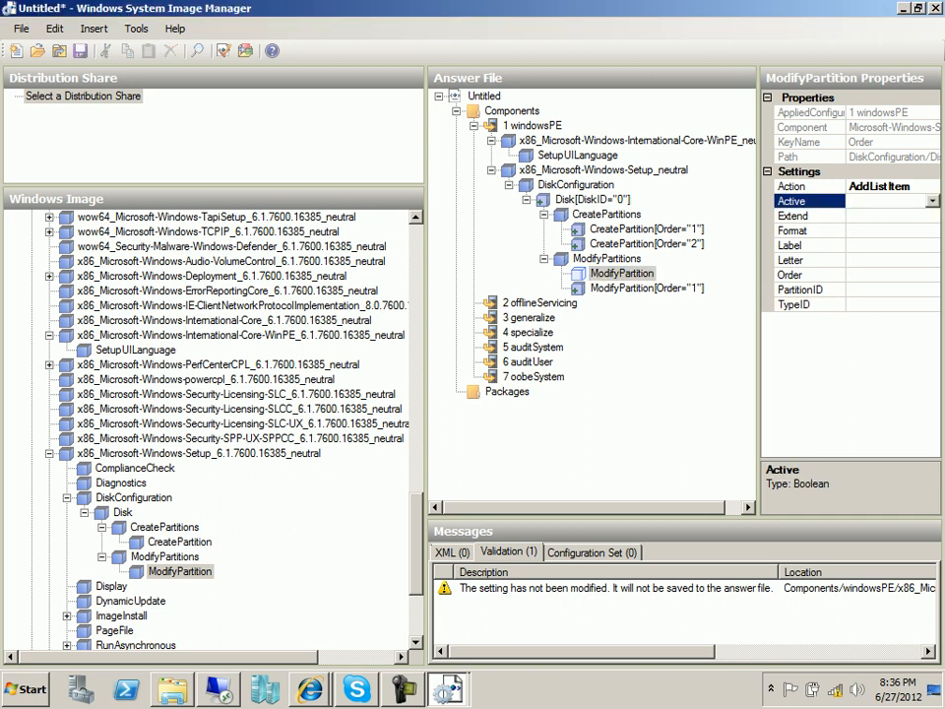
left_click(869, 230)
left_click(932, 230)
left_click(890, 245)
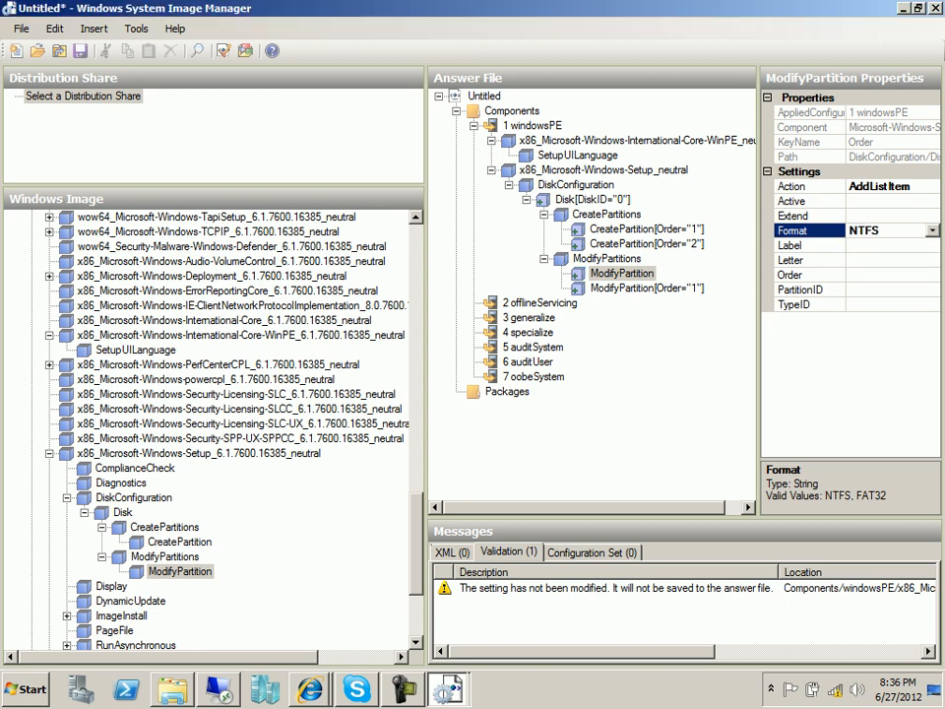
left_click(891, 245)
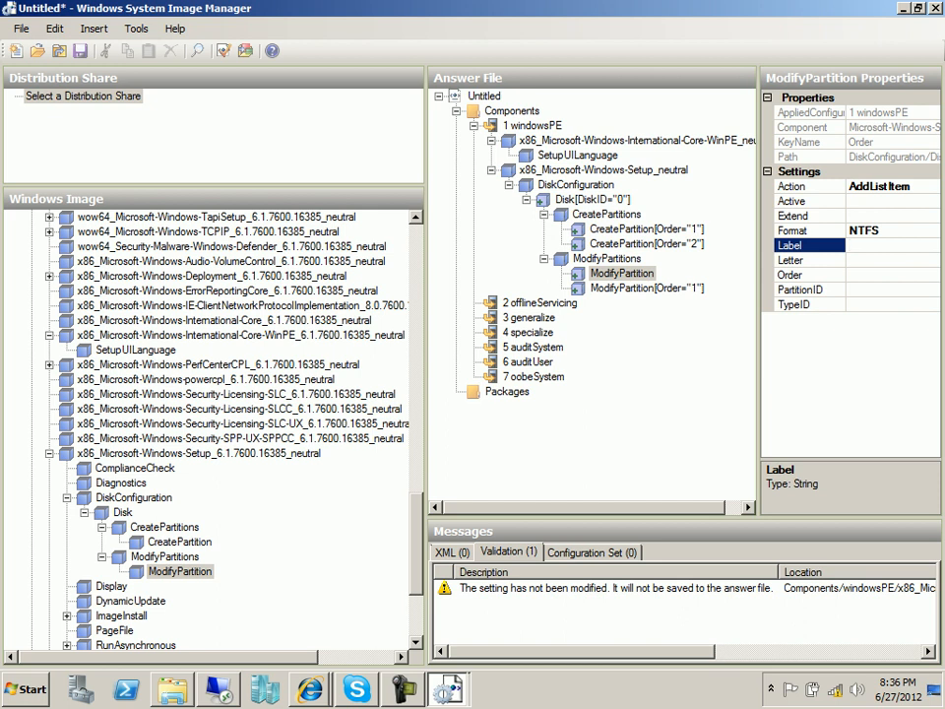
Relabel the first ModifyPartition from Windows to System.
left_click(647, 288)
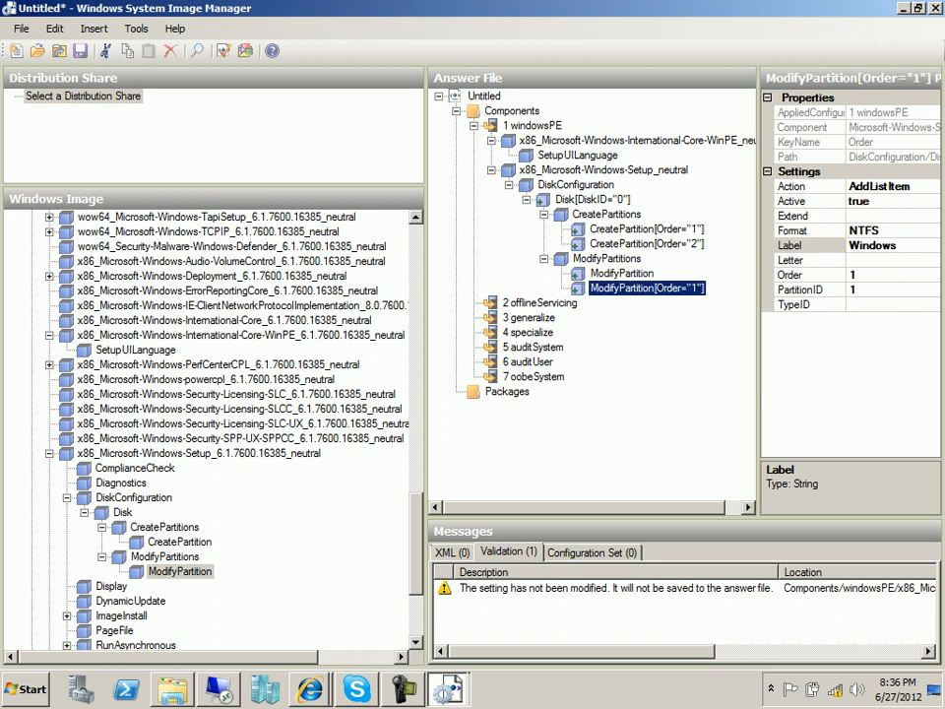
double_click(872, 245)
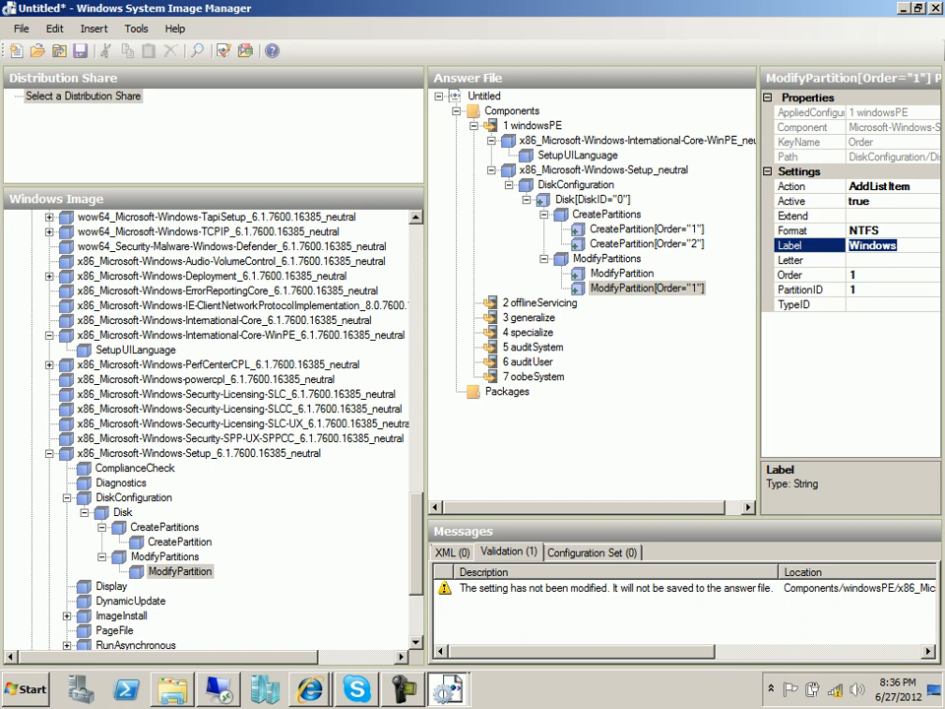
type("System")
Give the new partition Label Windows, Order 2, PartitionID 2, and validate the answer file.
left_click(622, 273)
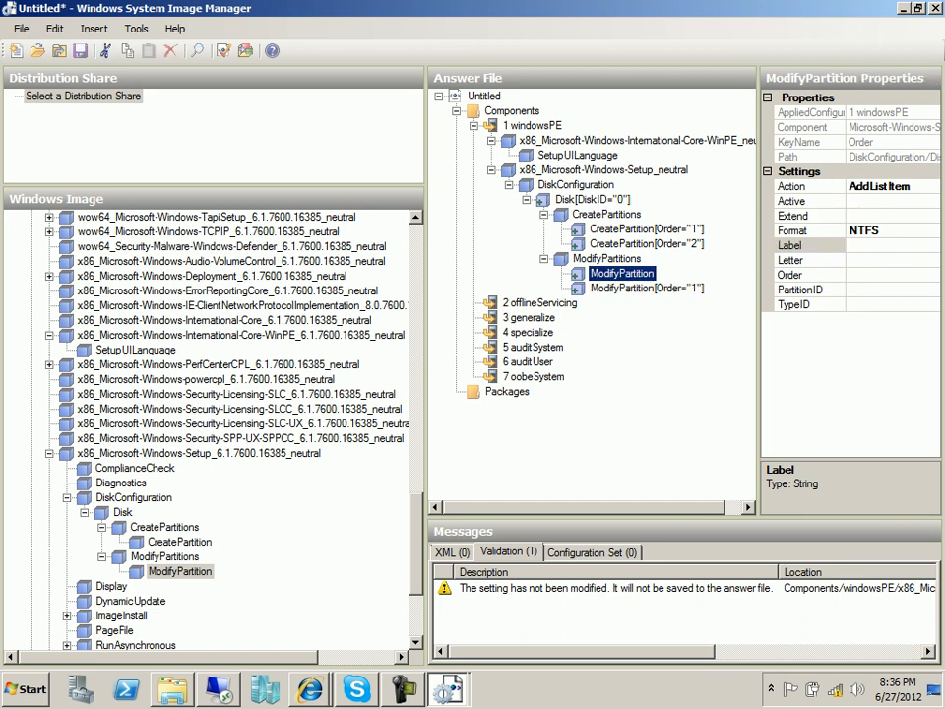
left_click(872, 245)
type("W")
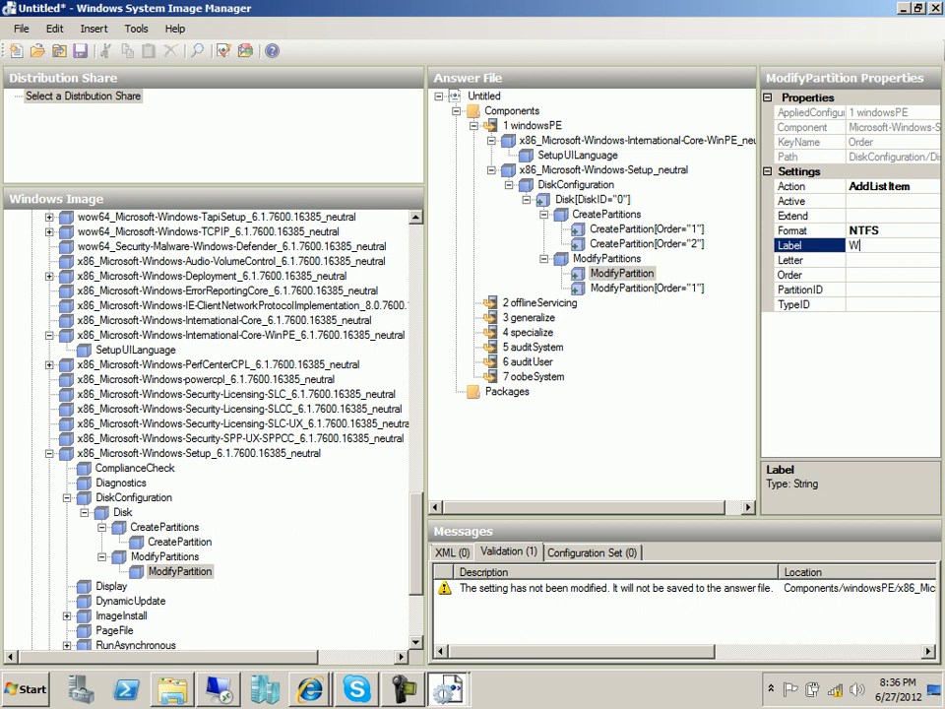
type("indows")
key("Tab")
key("Tab")
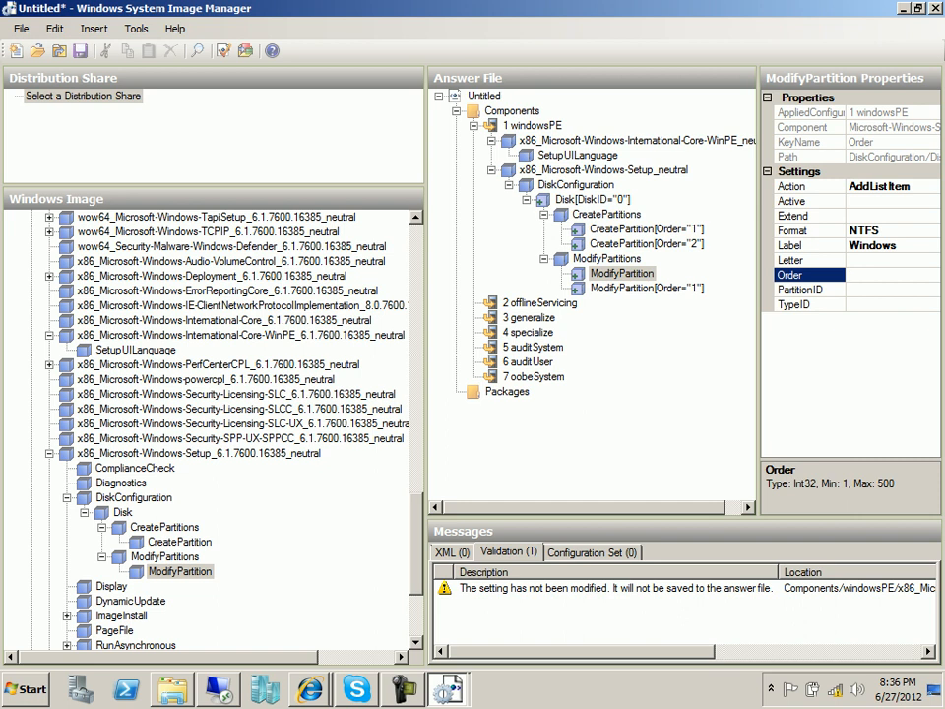
type("2")
key("Tab")
type("2")
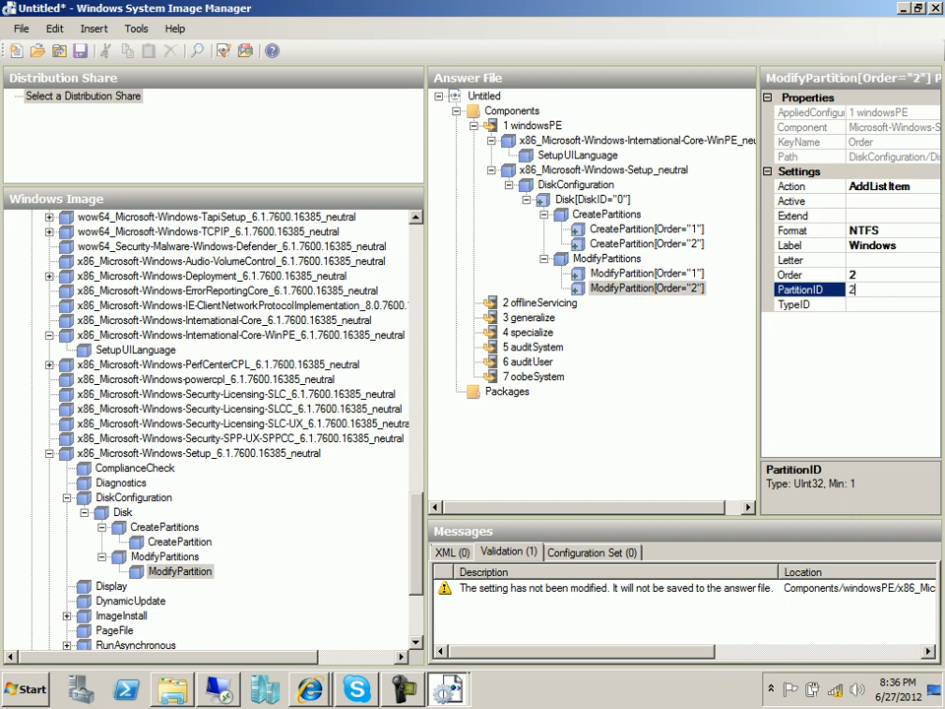
key("Tab")
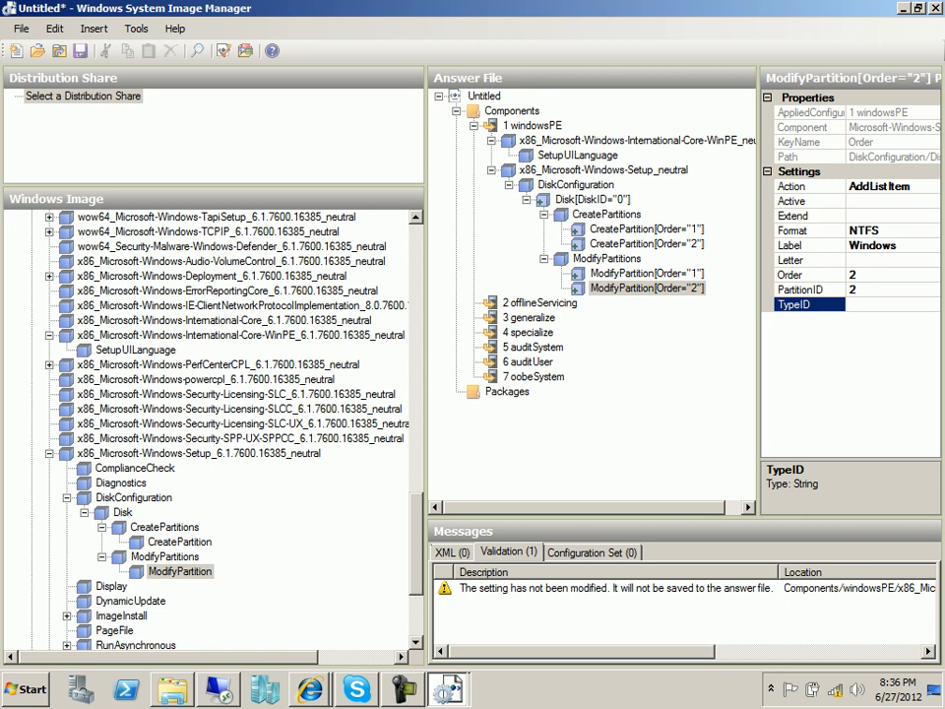
left_click(223, 50)
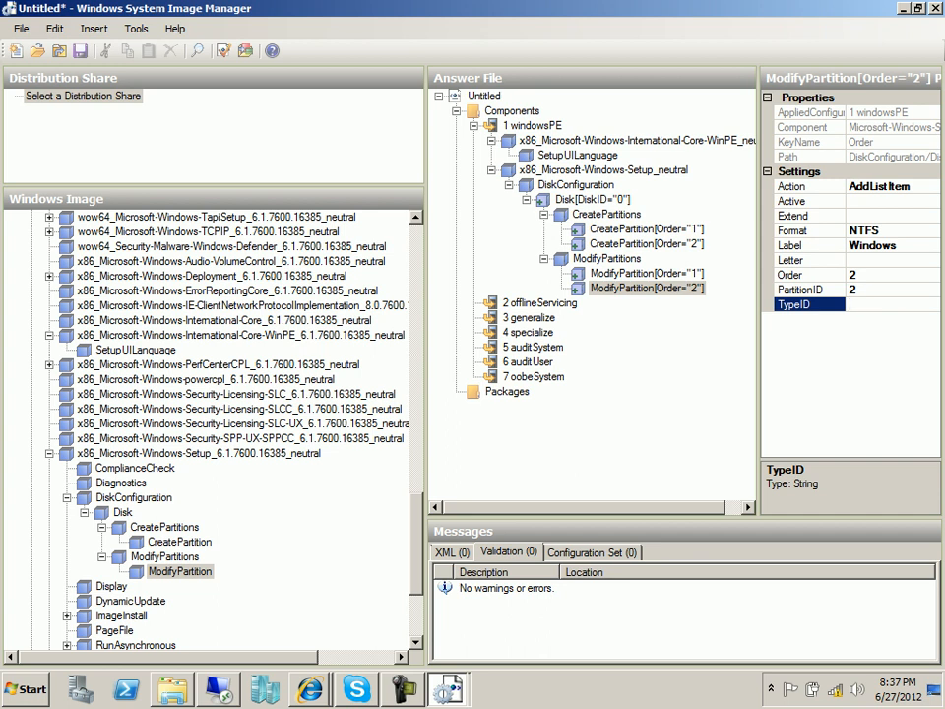
key("alt+Tab")
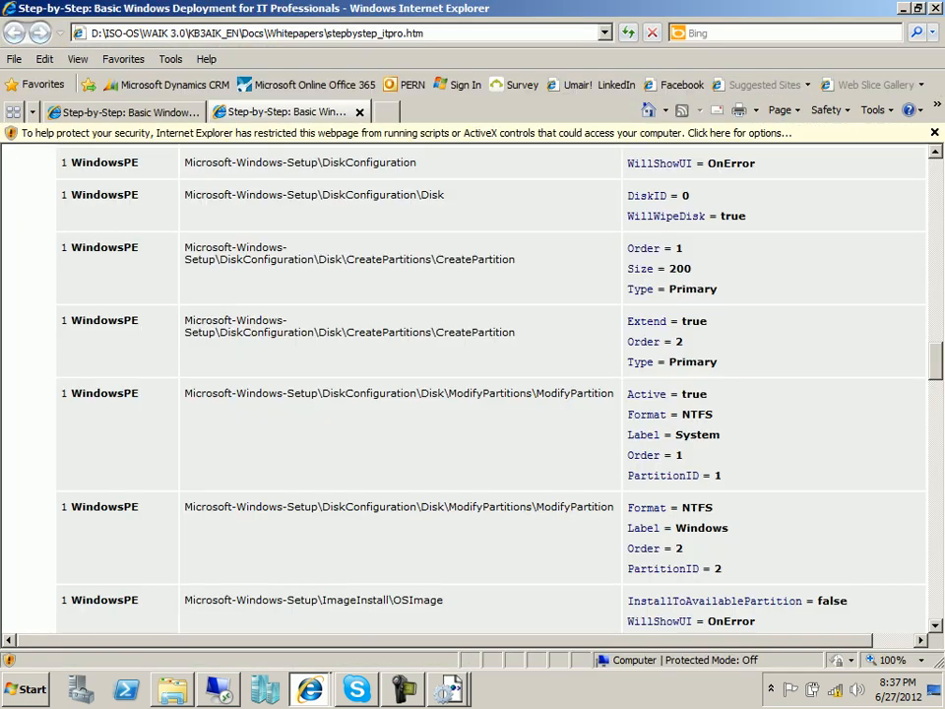
scroll(472, 384, "down", 2)
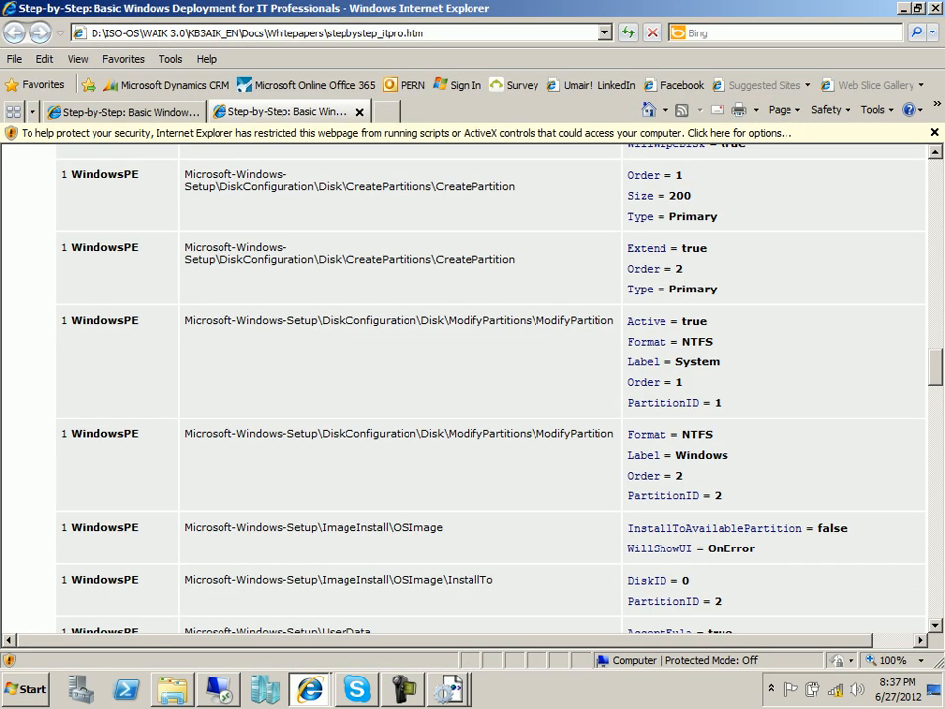
scroll(472, 383, "down", 1)
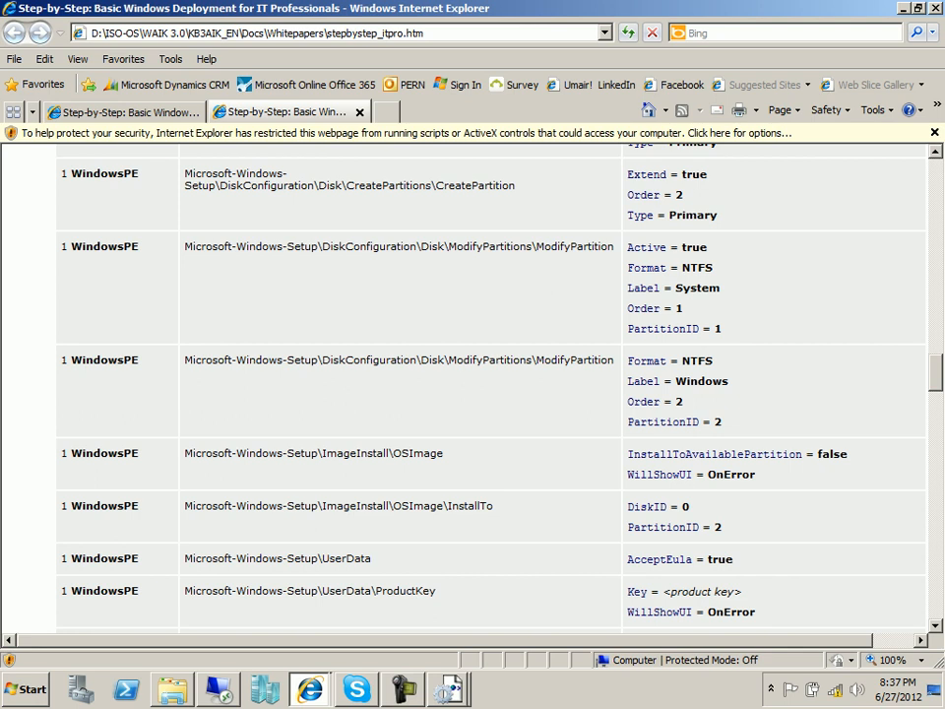
left_click_drag(184, 452, 393, 453)
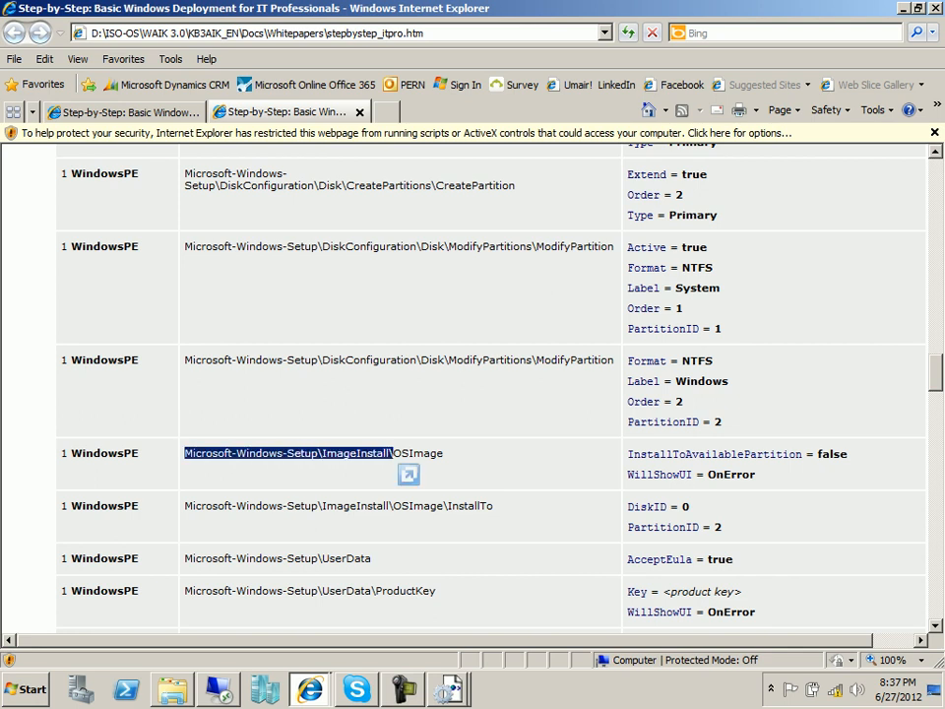
key("alt+Tab")
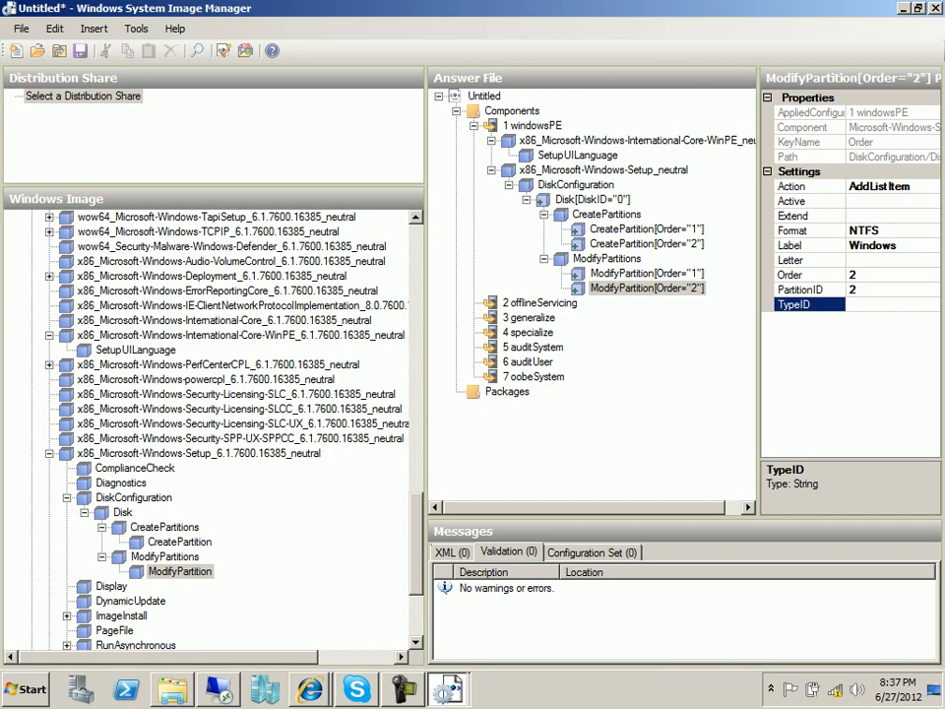
Add Setup's ImageInstall OSImage setting to the windowsPE pass.
left_click(49, 452)
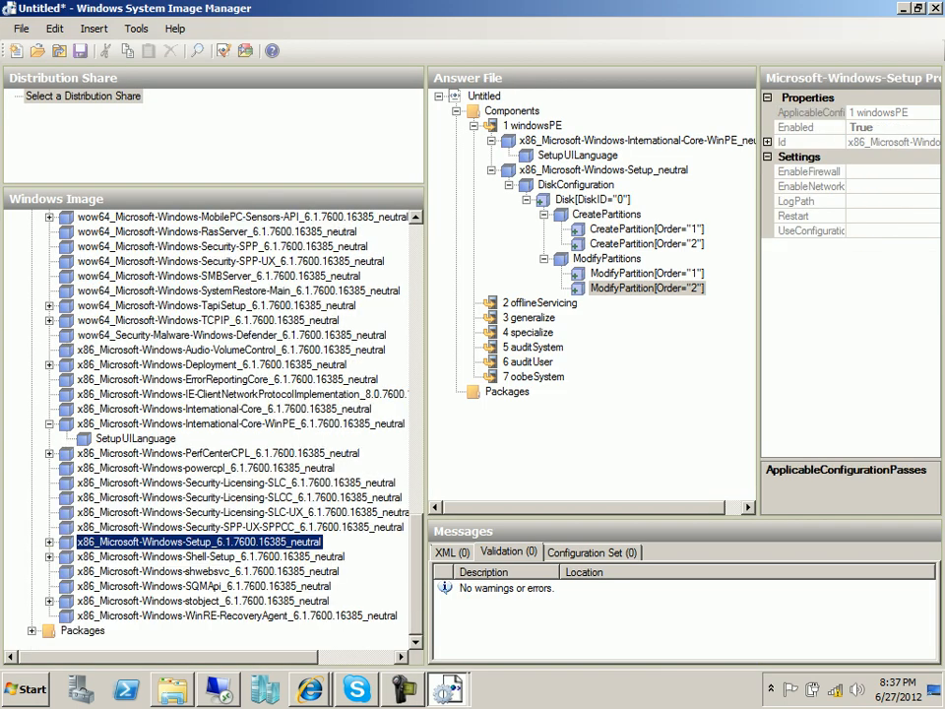
left_click(49, 425)
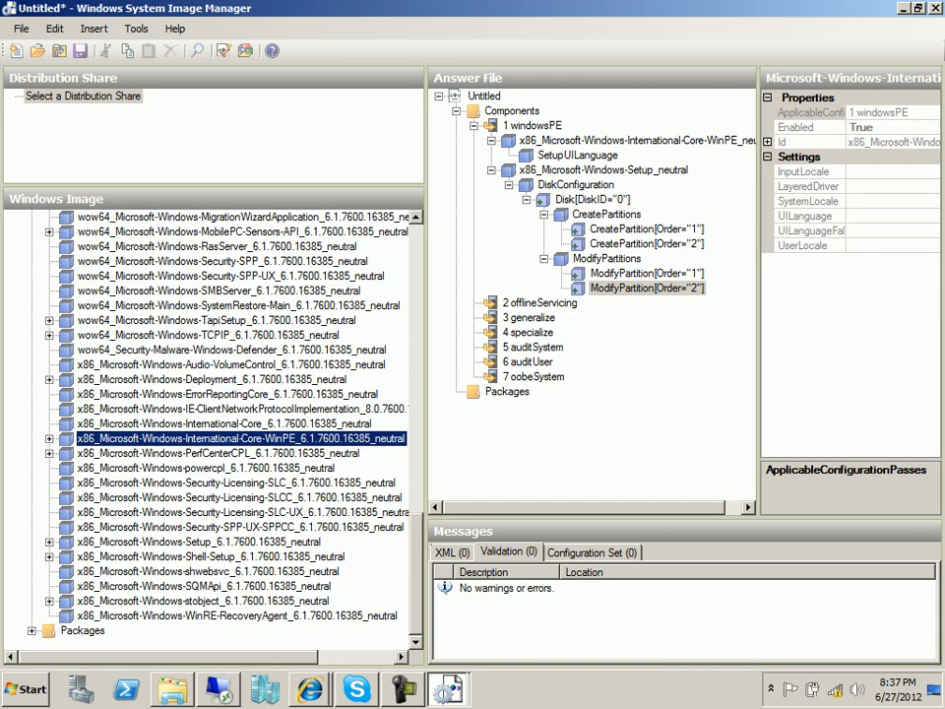
double_click(198, 541)
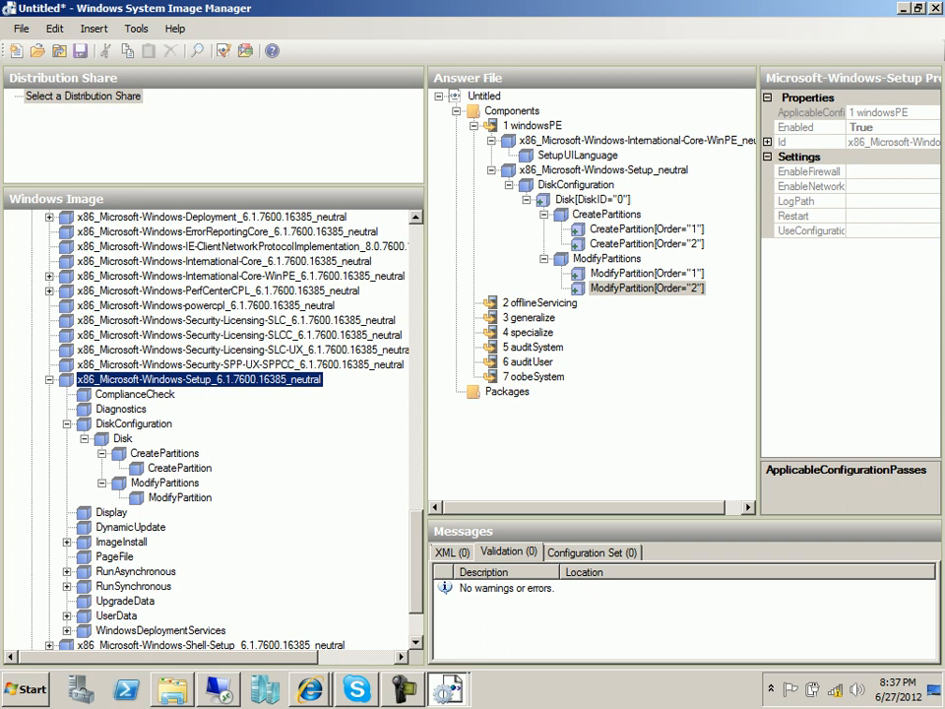
left_click(49, 379)
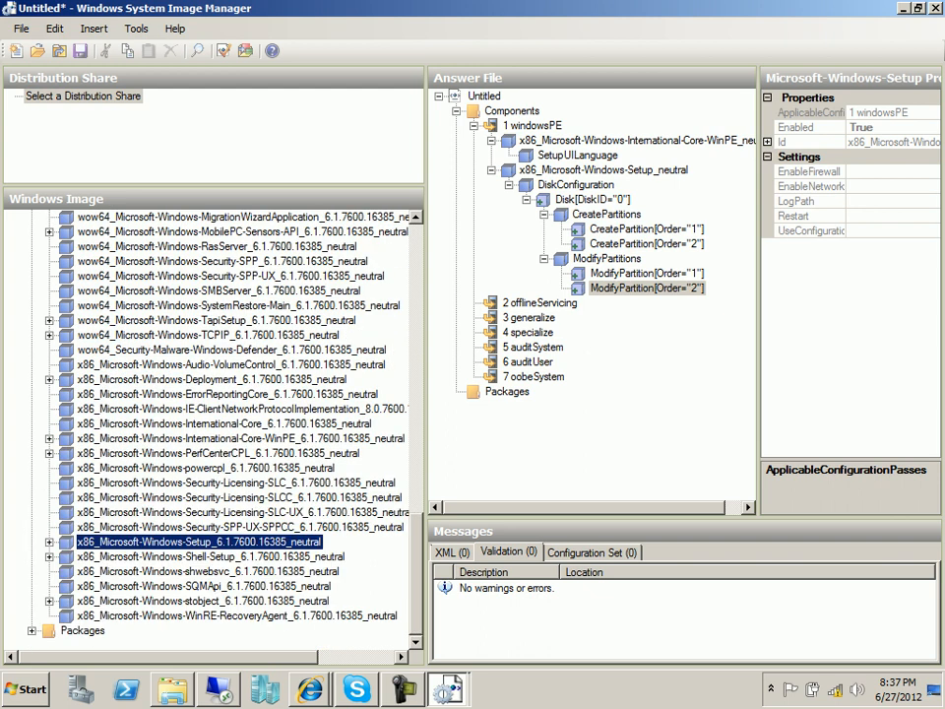
left_click(49, 541)
left_click(67, 423)
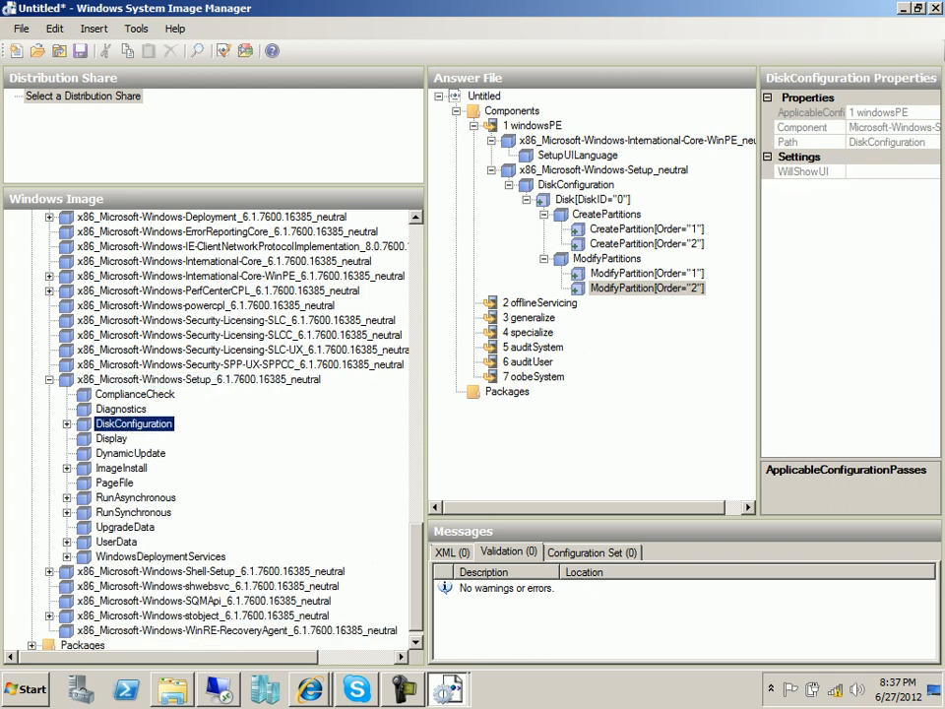
double_click(121, 467)
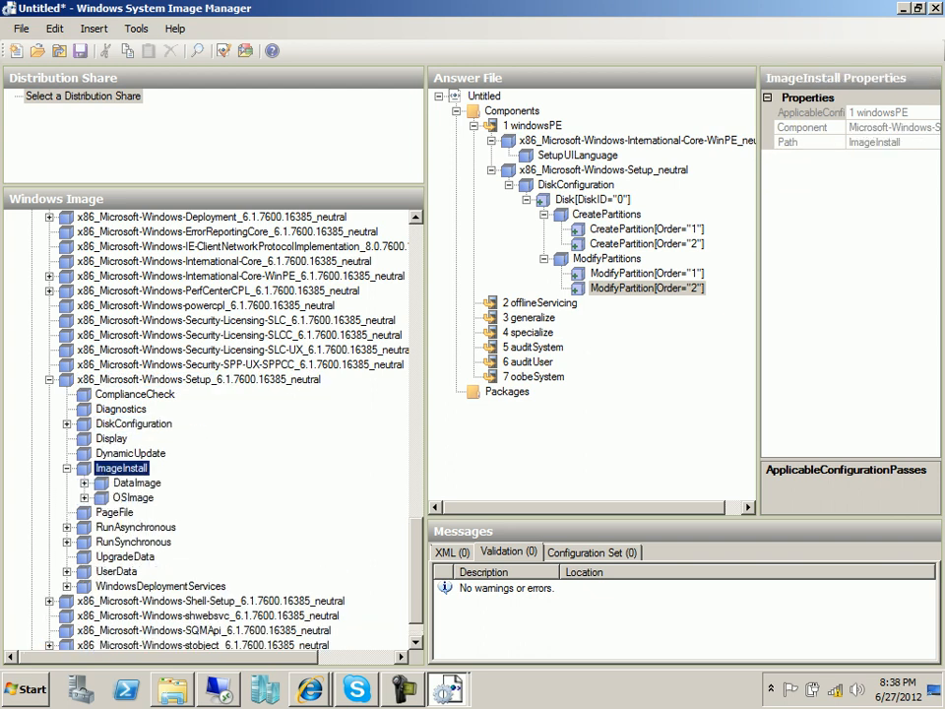
left_click(133, 498)
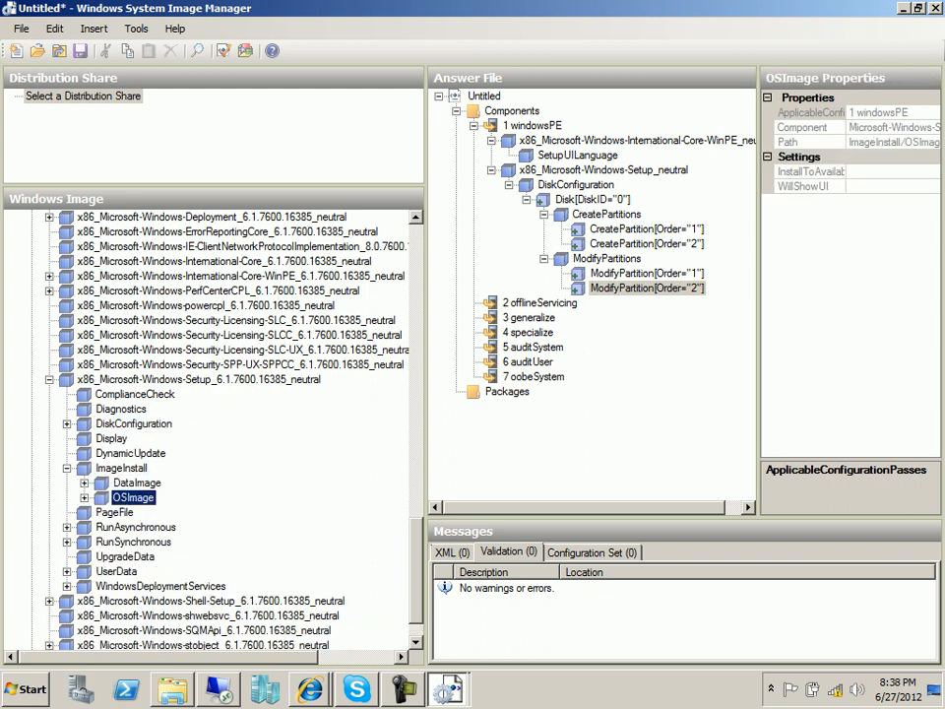
right_click(116, 498)
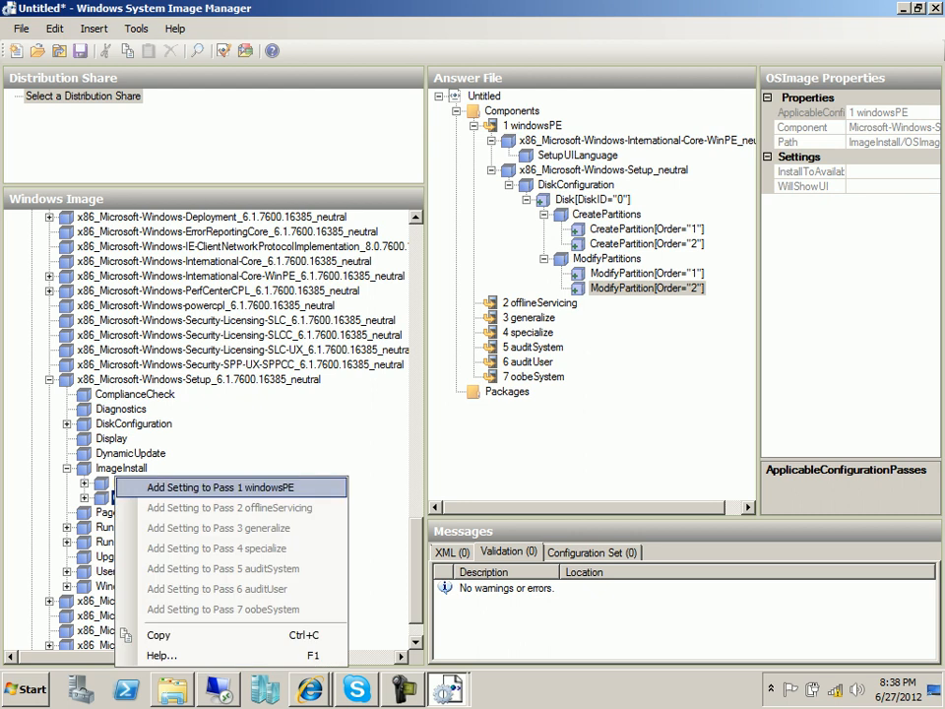
key("Return")
Set OSImage InstallToAvailablePartition to false and WillShowUI to OnError, expanding InstallFrom.
left_click(527, 318)
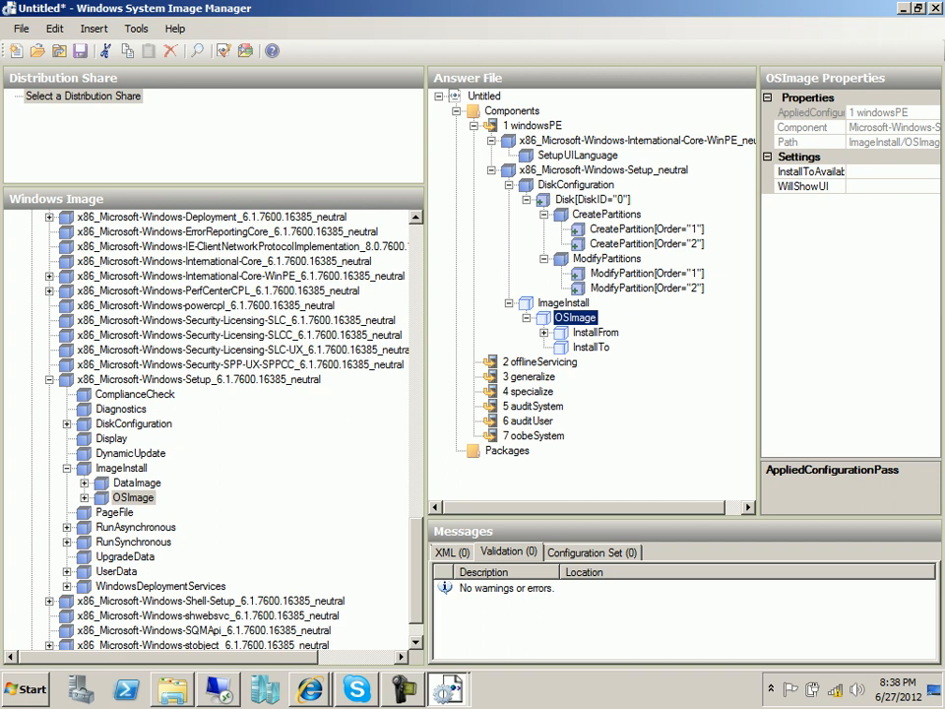
left_click(886, 171)
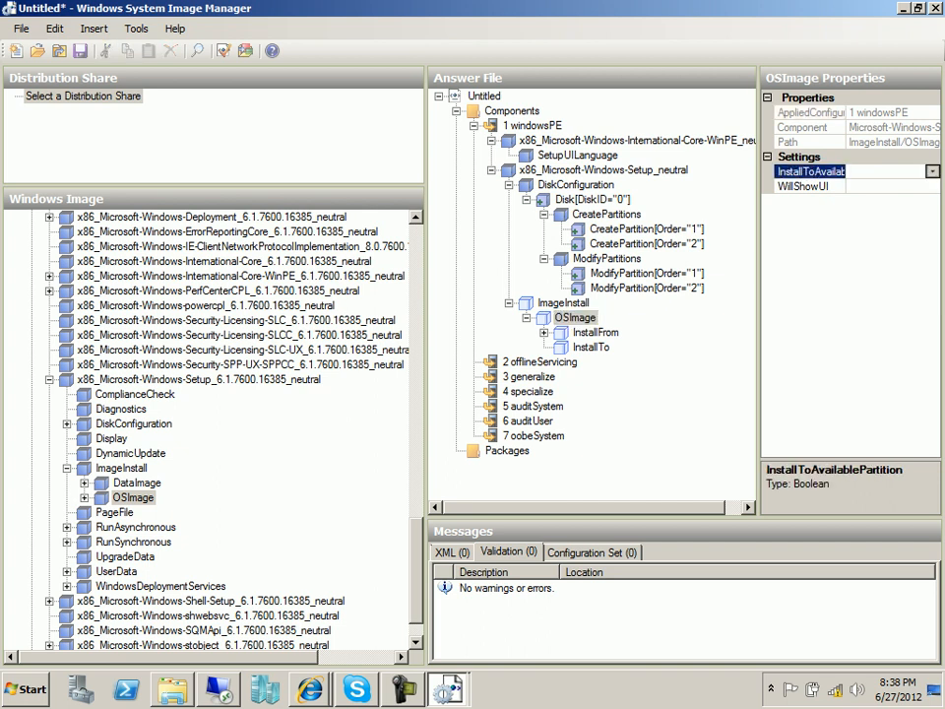
left_click(932, 172)
left_click(856, 201)
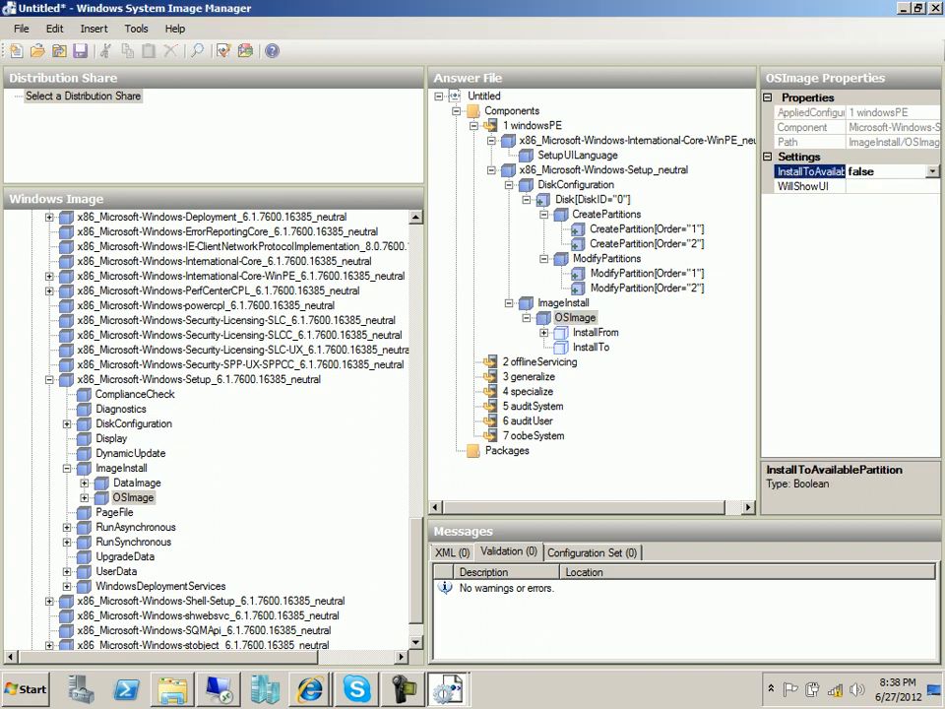
left_click(885, 186)
left_click(932, 186)
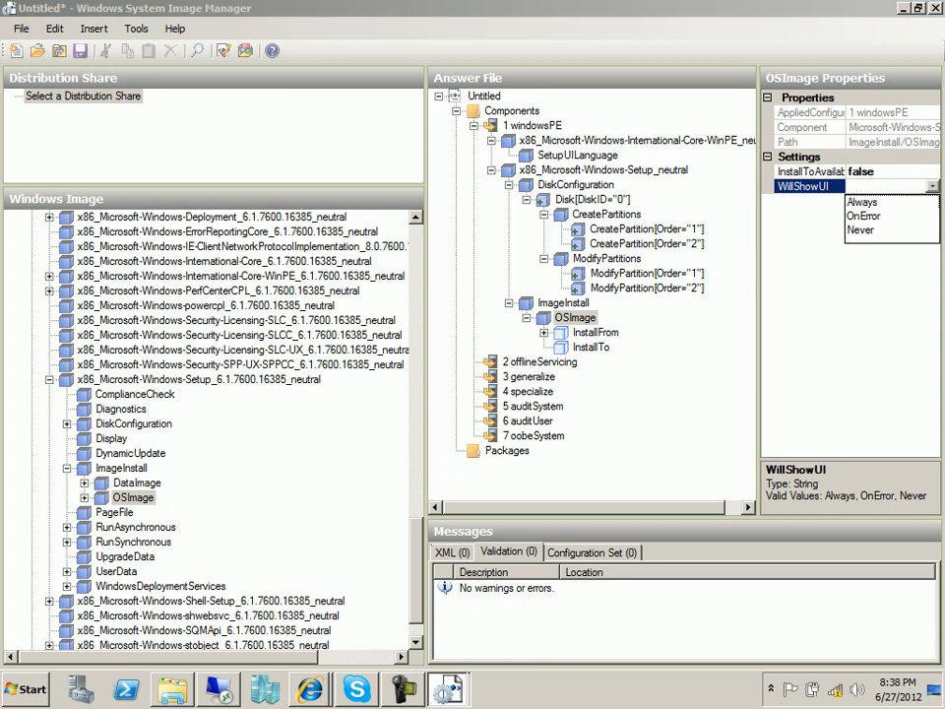
left_click(864, 216)
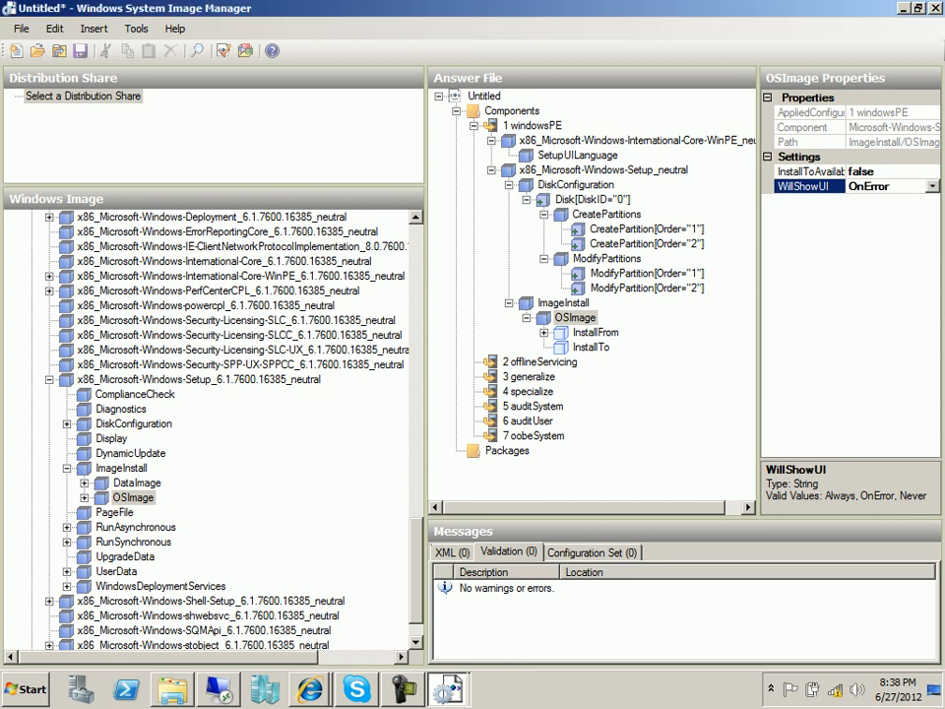
double_click(596, 332)
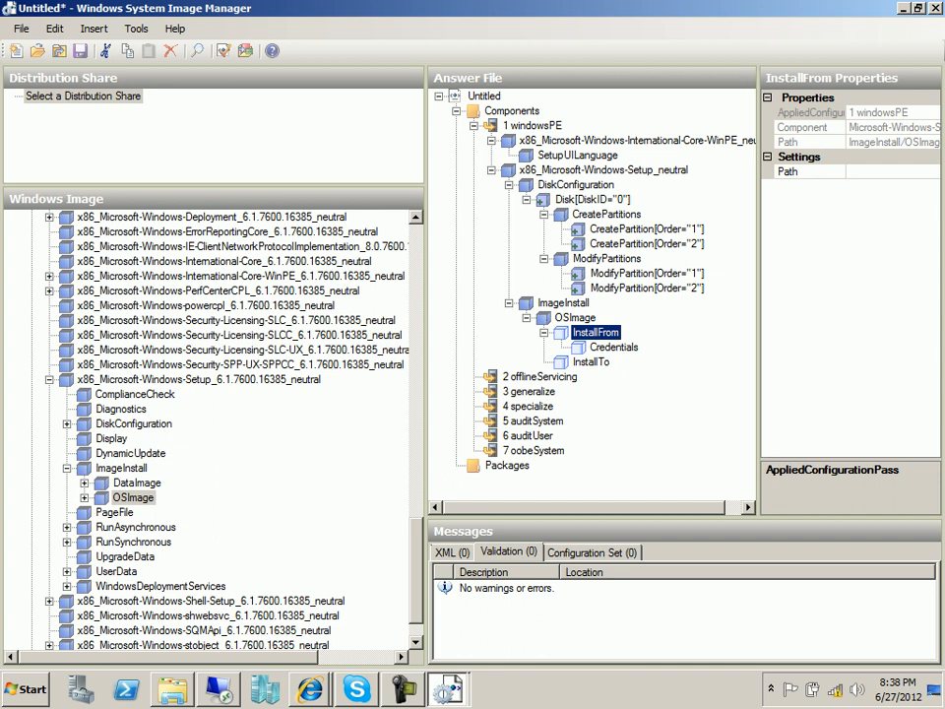
Widen the Properties and Answer File panes so full setting names and values show.
left_click_drag(758, 295, 699, 295)
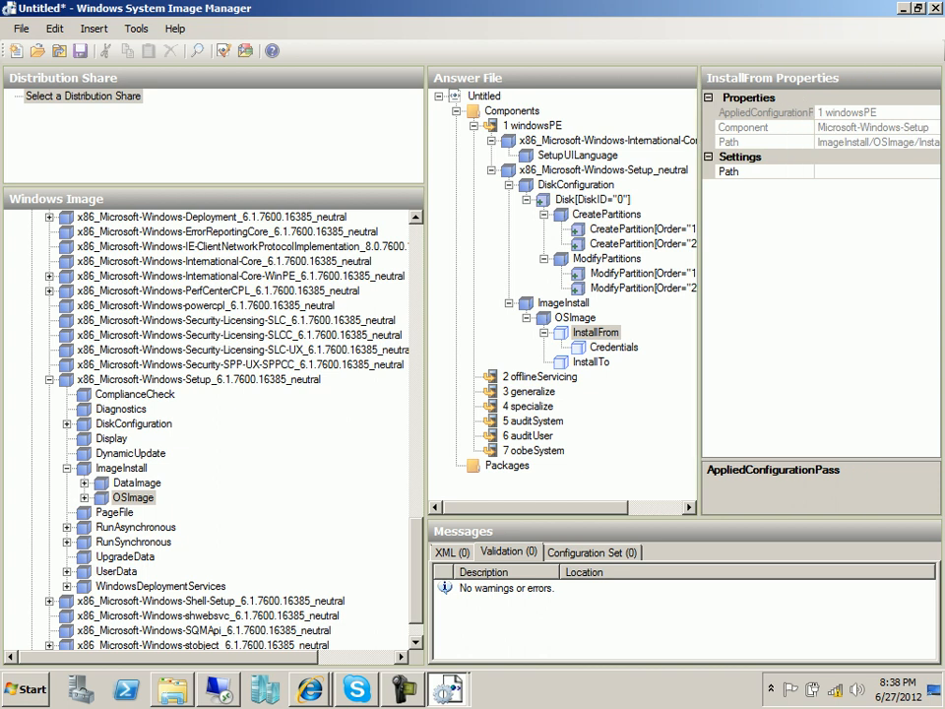
left_click_drag(426, 295, 323, 295)
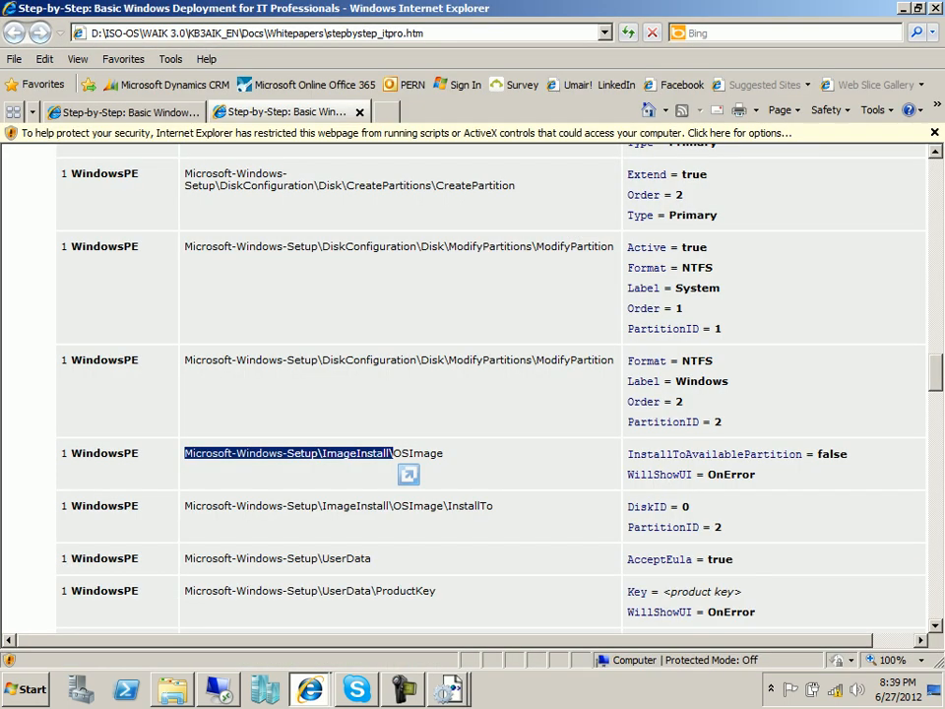
scroll(409, 474, "down", 2)
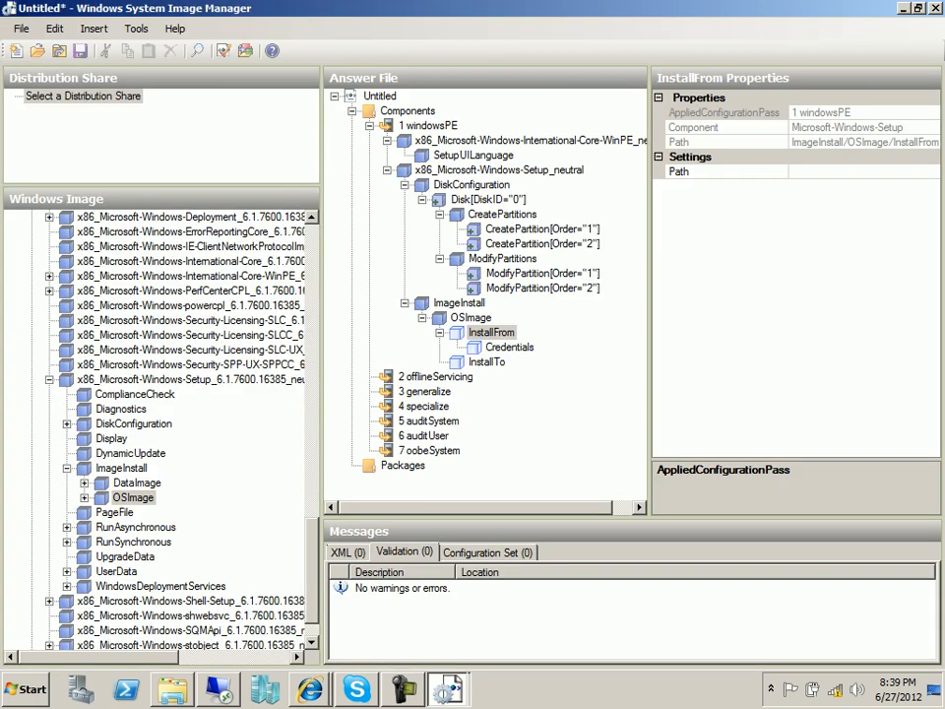
Set OSImage InstallTo to DiskID 0 and PartitionID 2.
left_click(487, 362)
left_click(825, 171)
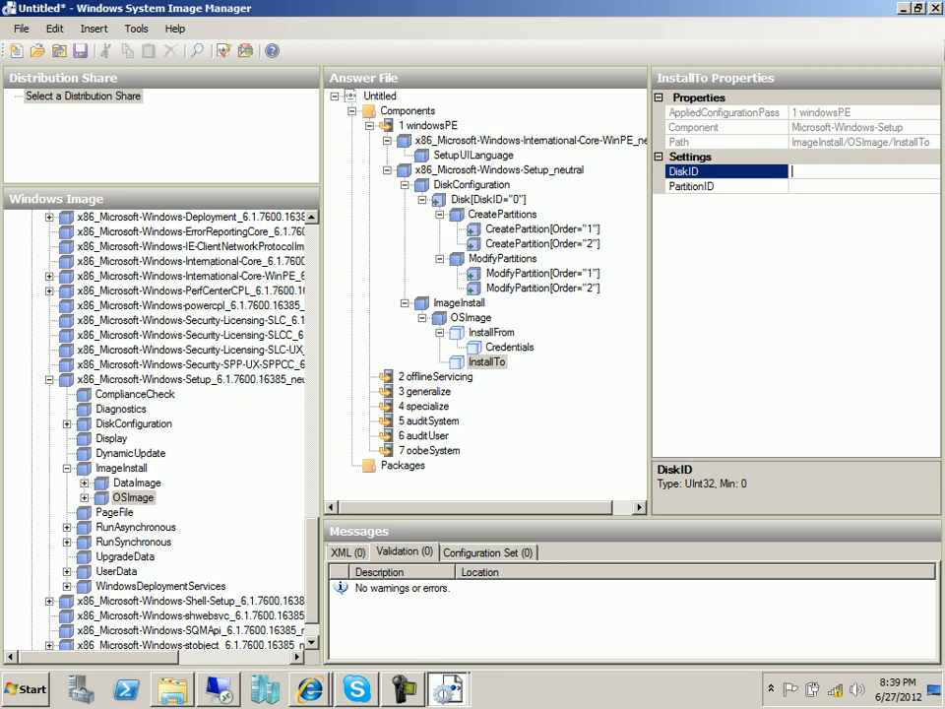
type("0")
left_click(825, 186)
type("2")
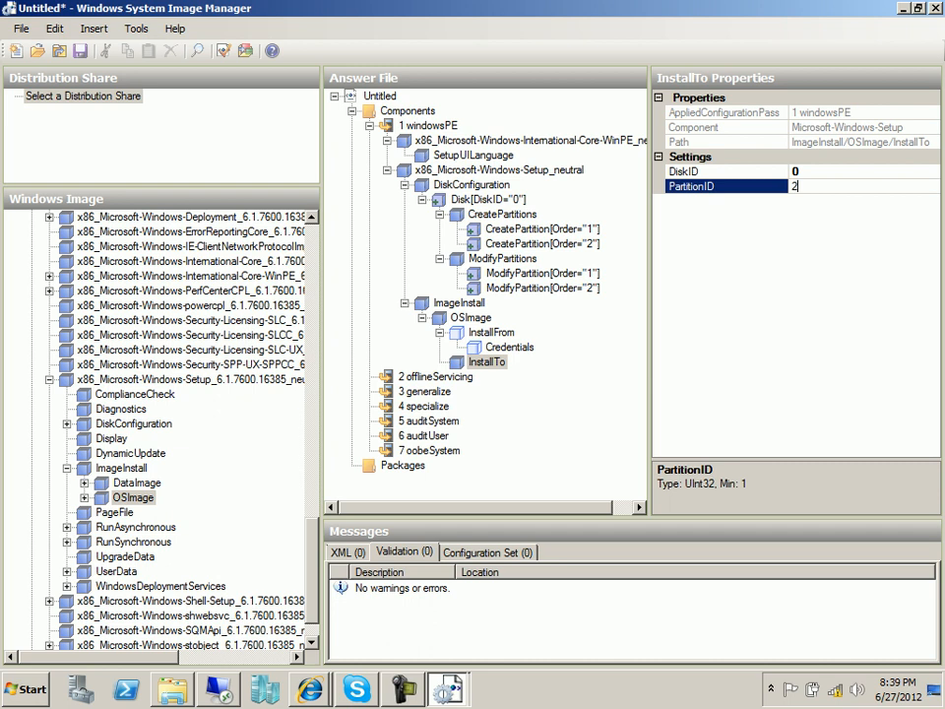
left_click(825, 172)
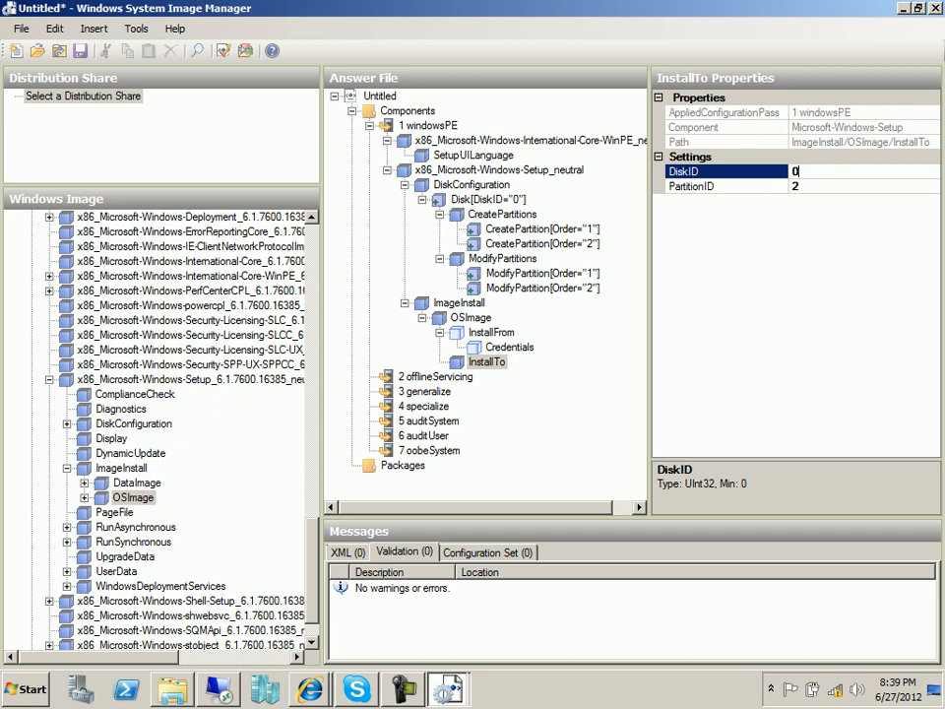
left_click(802, 186)
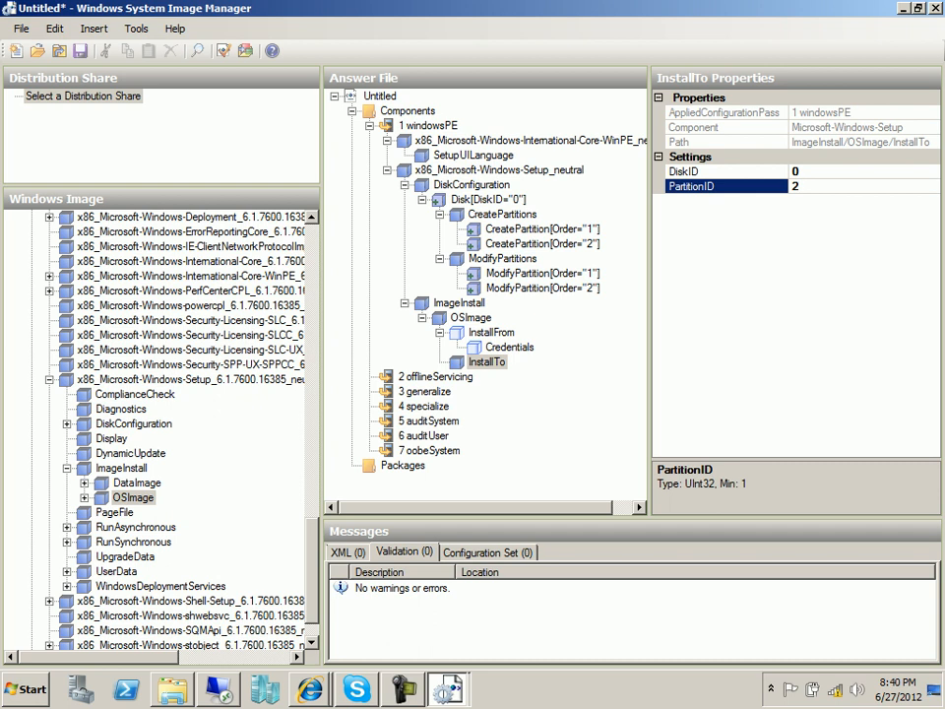
left_click(310, 689)
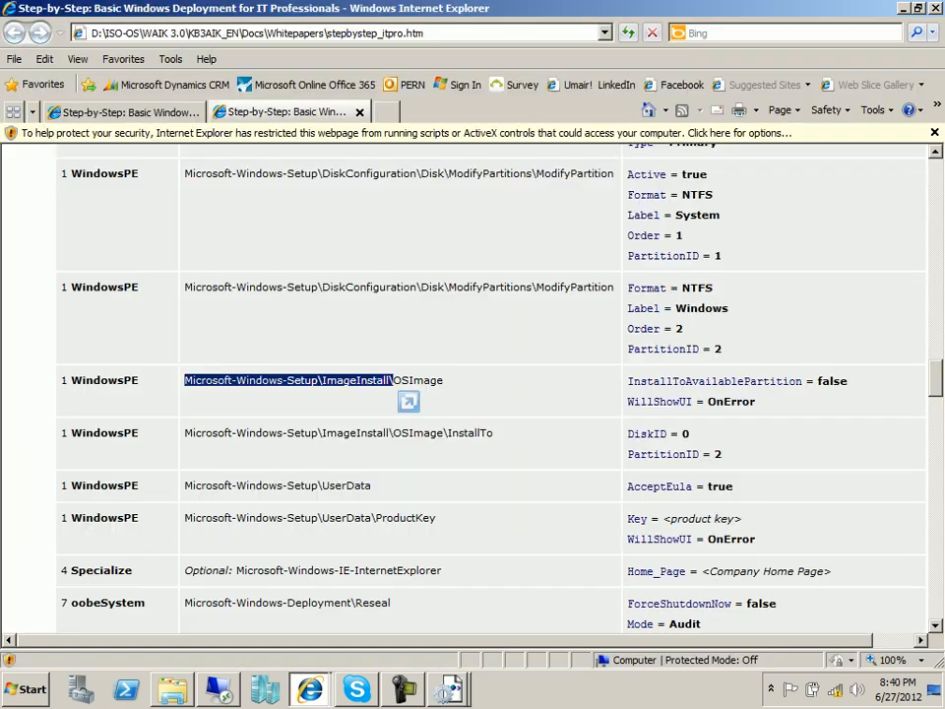
Scroll the guide to the UserData, Specialize and oobeSystem rows, then return to Windows SIM.
scroll(472, 394, "down", 3)
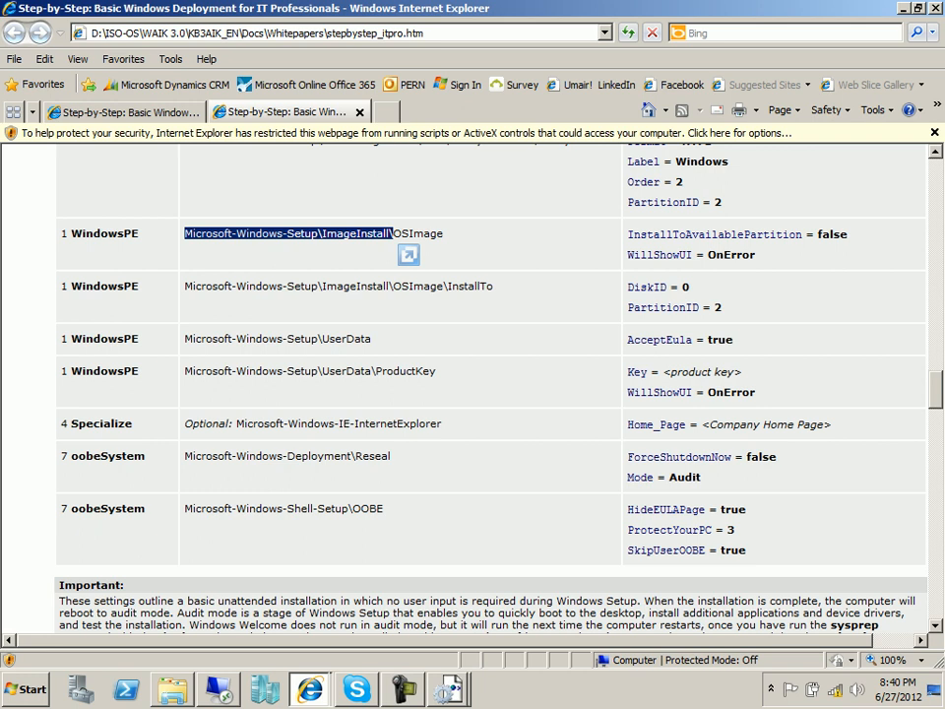
left_click(449, 689)
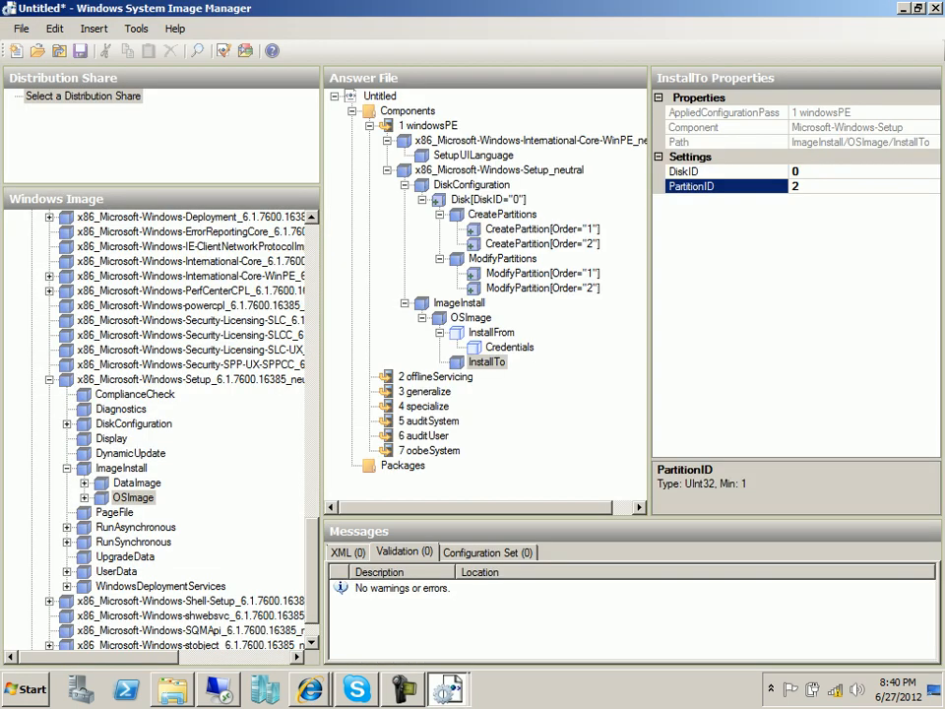
Add Setup's UserData setting to the windowsPE pass.
left_click(49, 380)
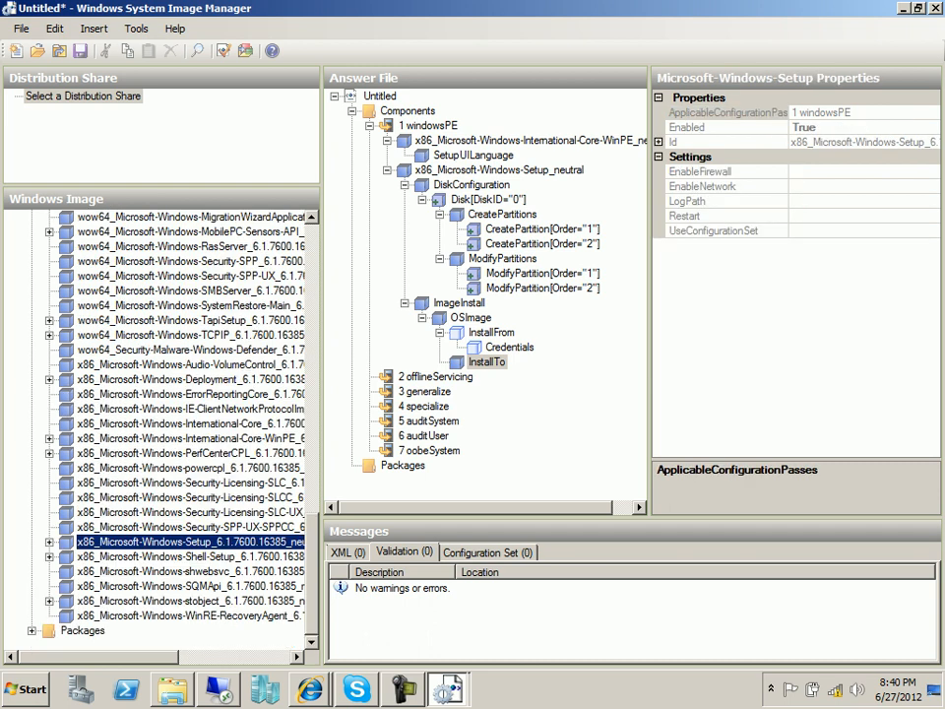
left_click_drag(322, 394, 480, 393)
left_click(49, 542)
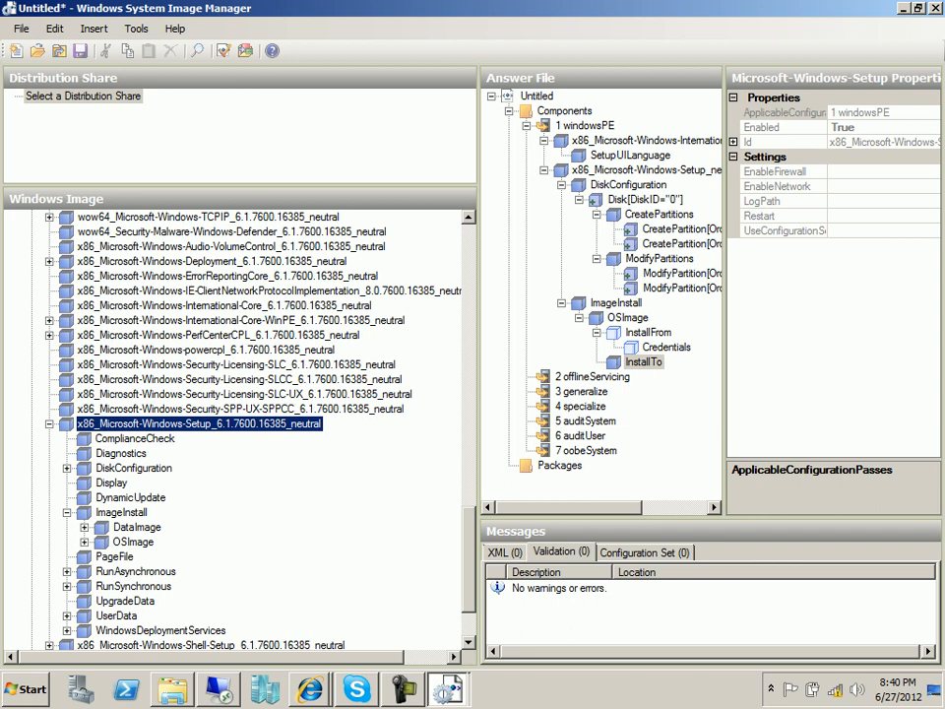
double_click(121, 512)
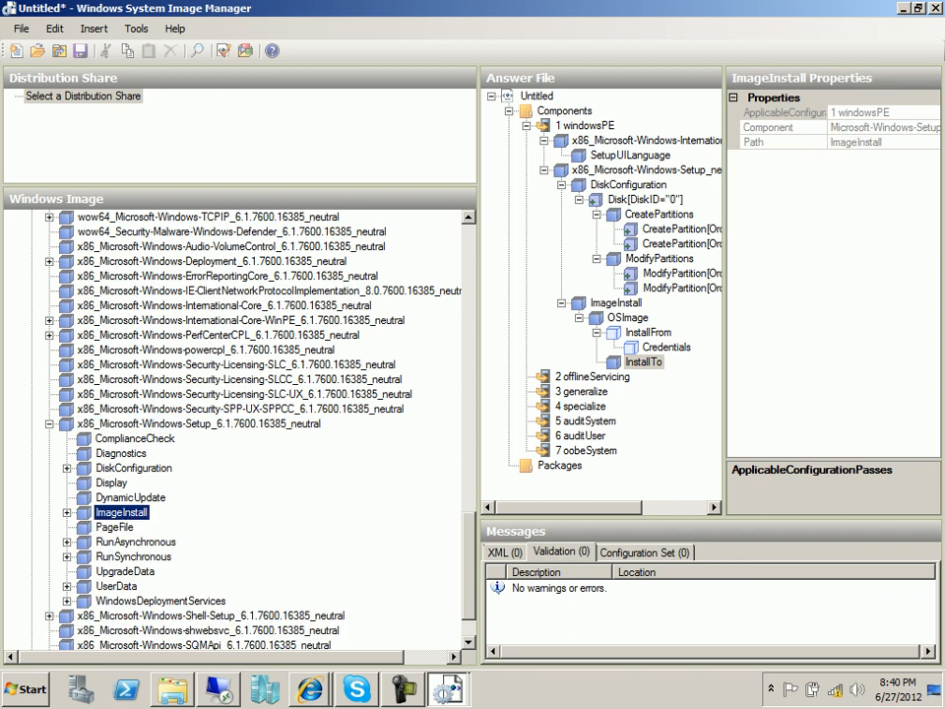
left_click(116, 585)
left_click(67, 586)
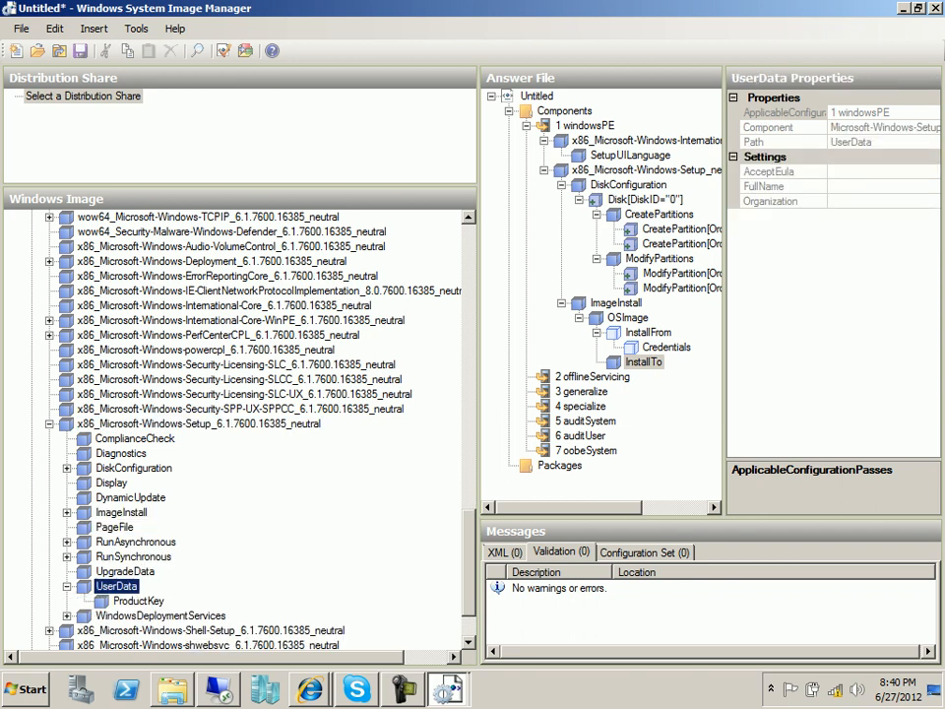
right_click(122, 585)
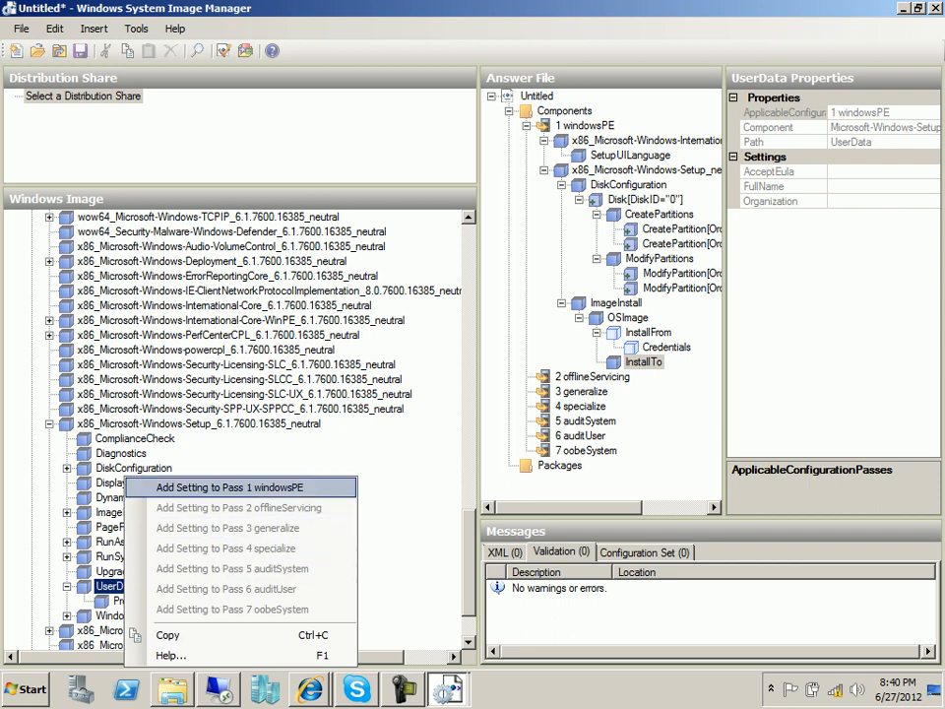
key("Return")
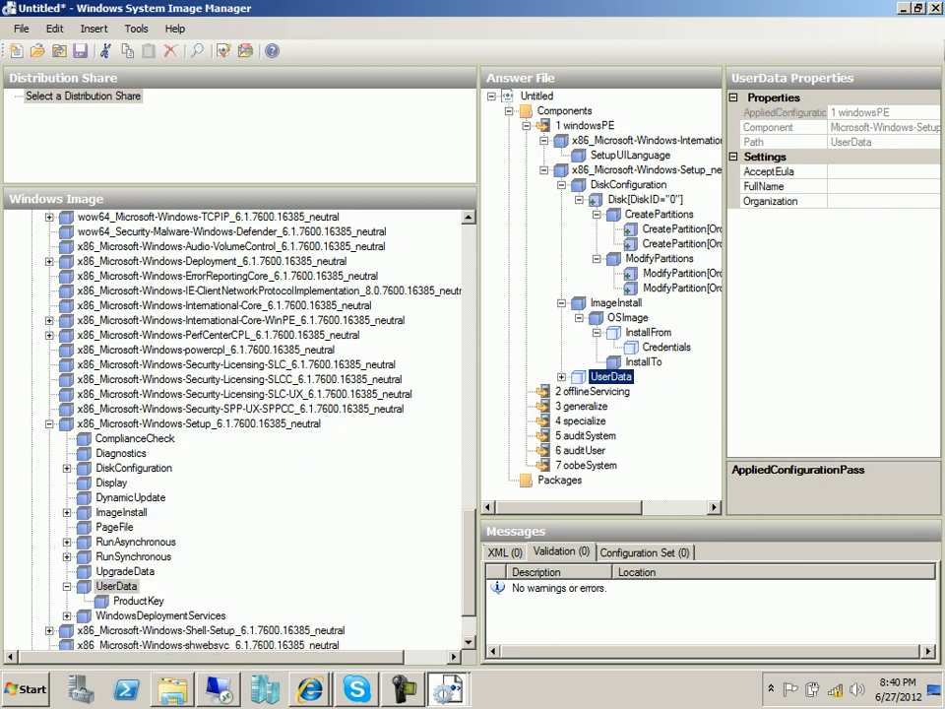
left_click(561, 377)
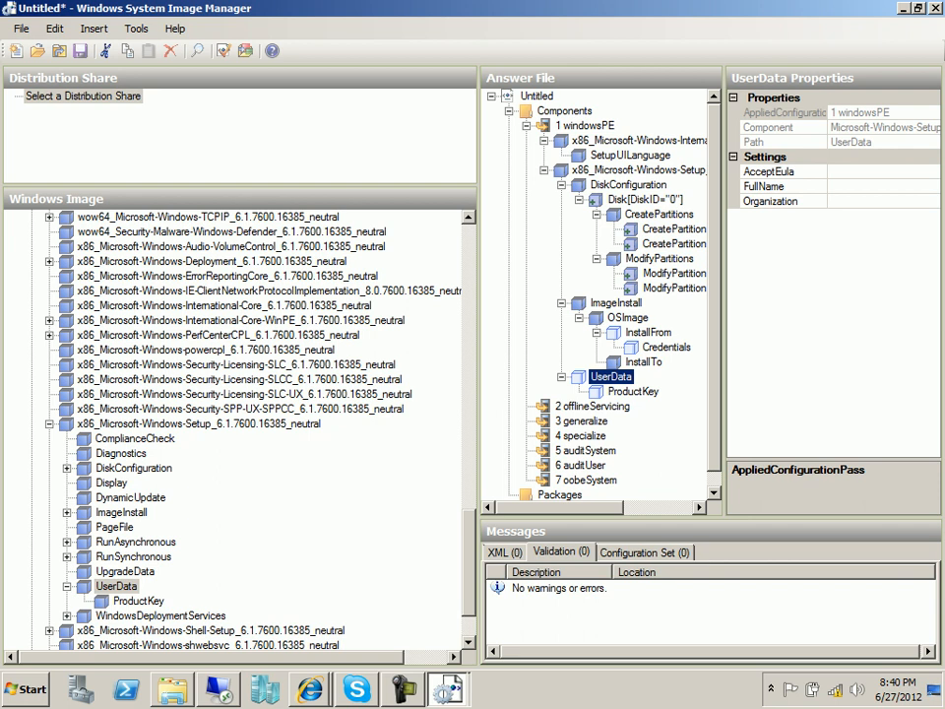
Set UserData AcceptEula to true, enter the user's full name, and Organization ESL.
left_click(876, 172)
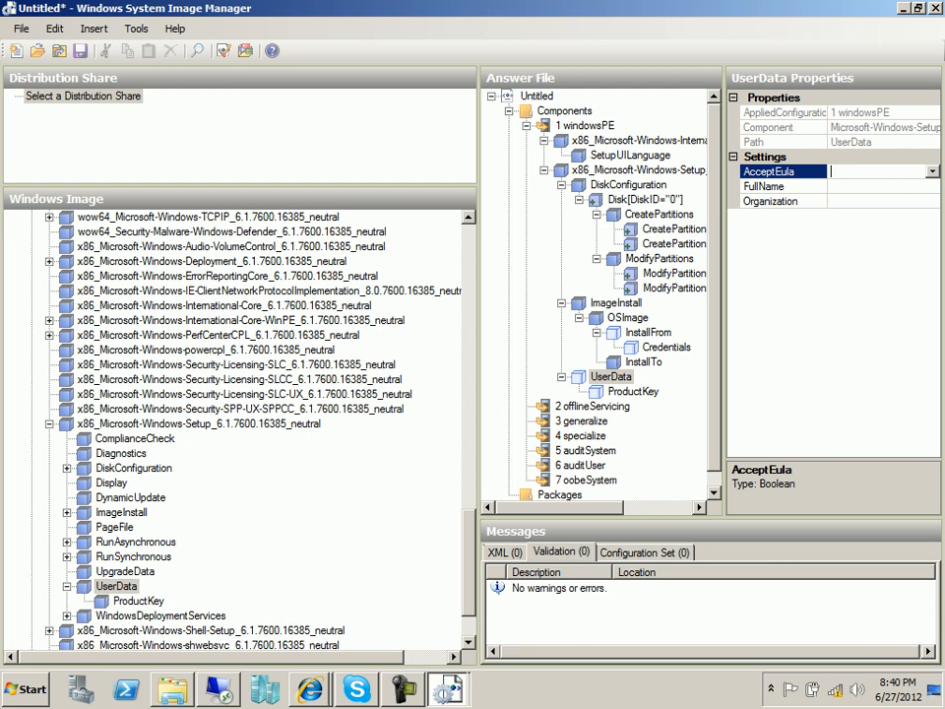
left_click(932, 172)
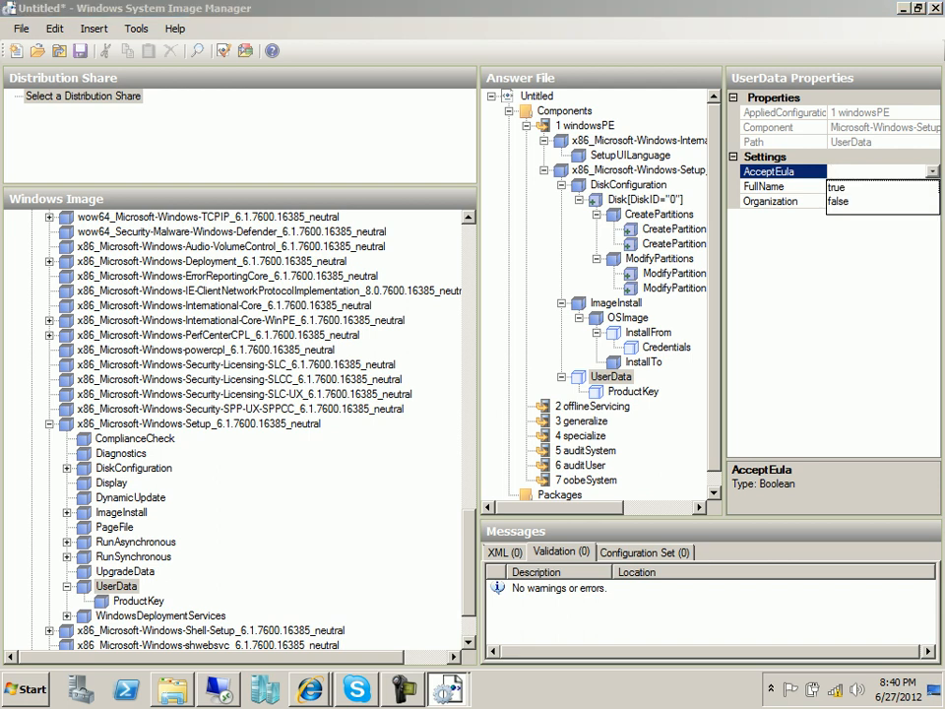
left_click(851, 187)
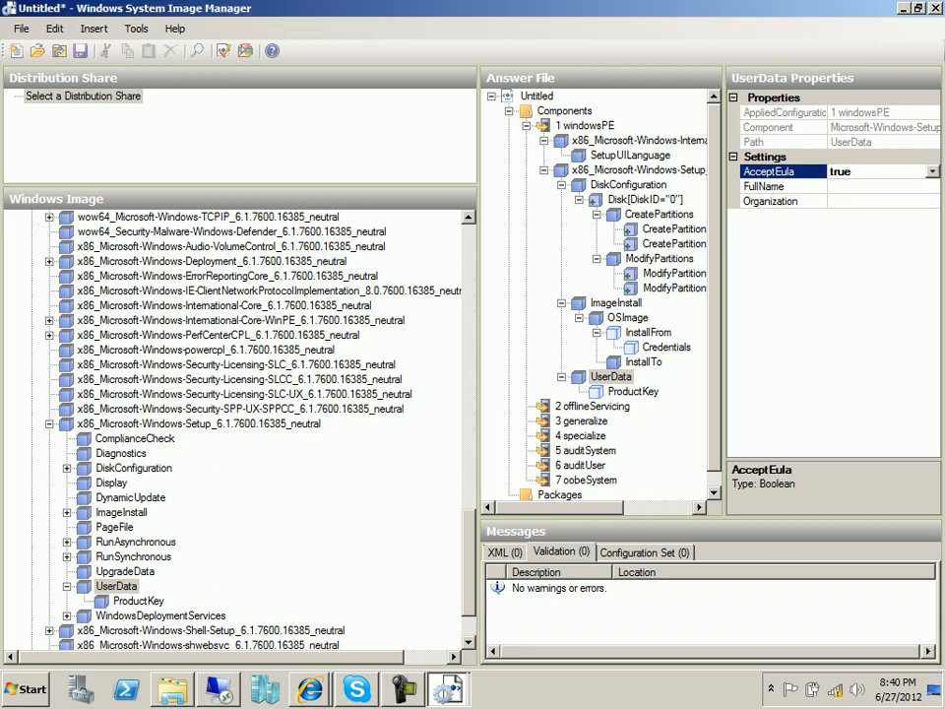
left_click(866, 186)
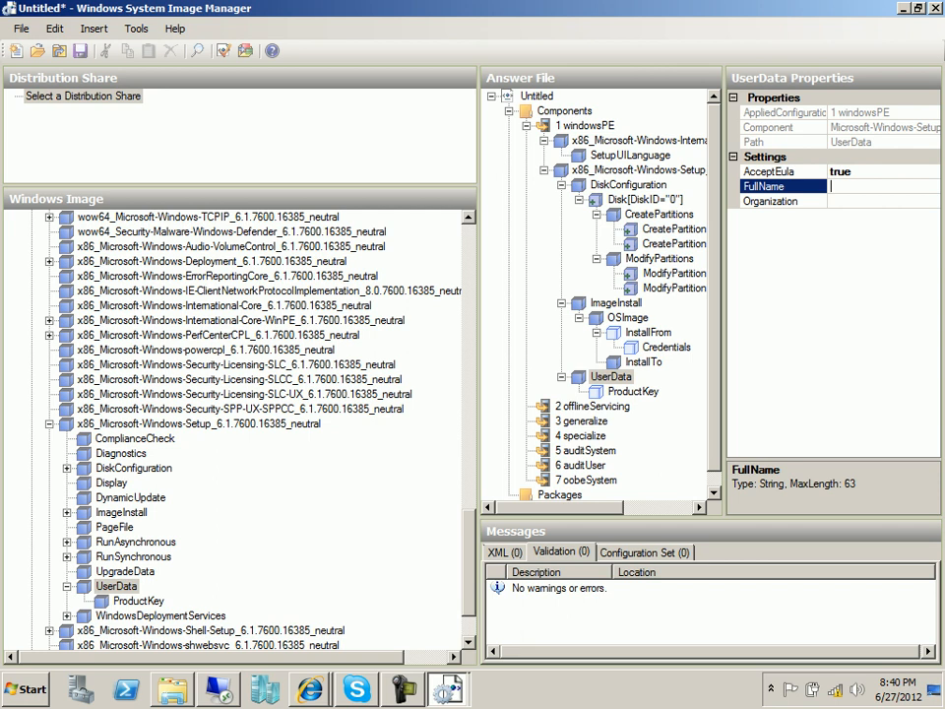
key("Tab")
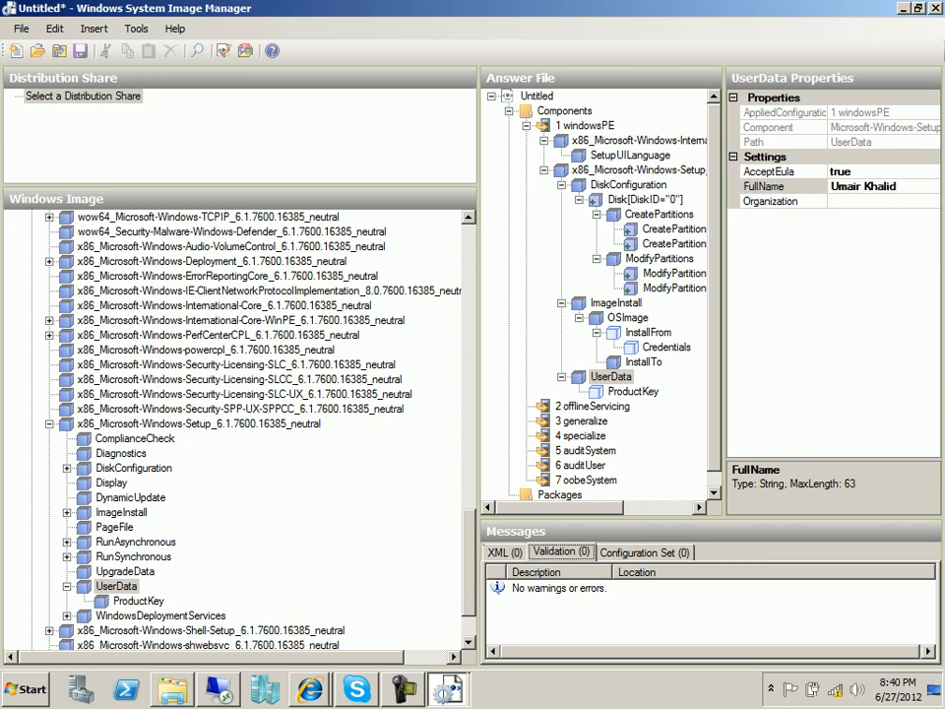
left_click(866, 201)
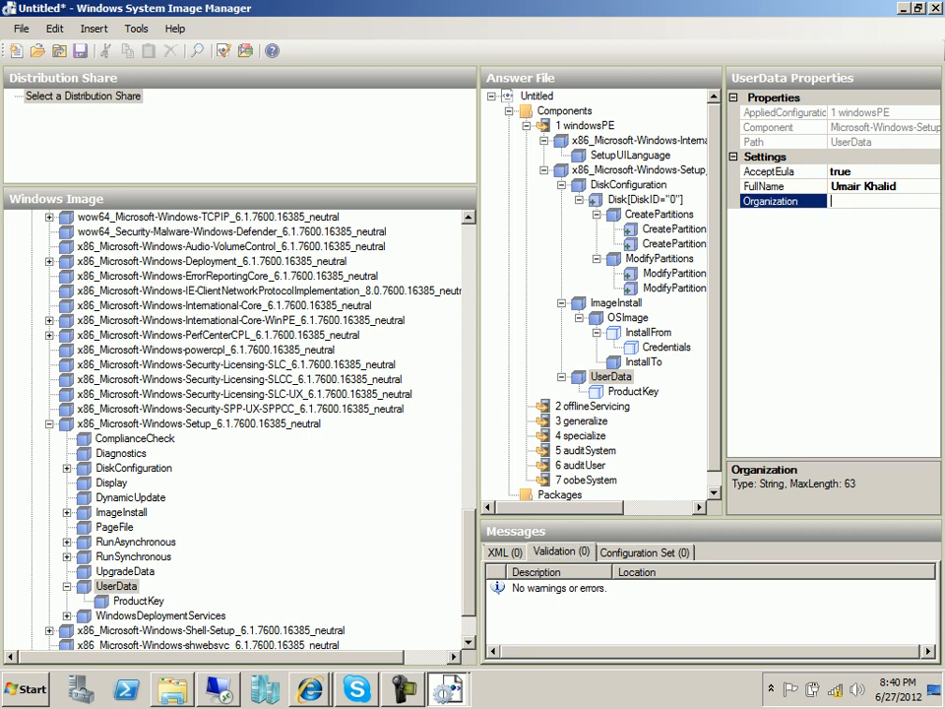
type("ESL")
Select UserData's ProductKey Key field and check the guide's product key settings.
left_click(633, 392)
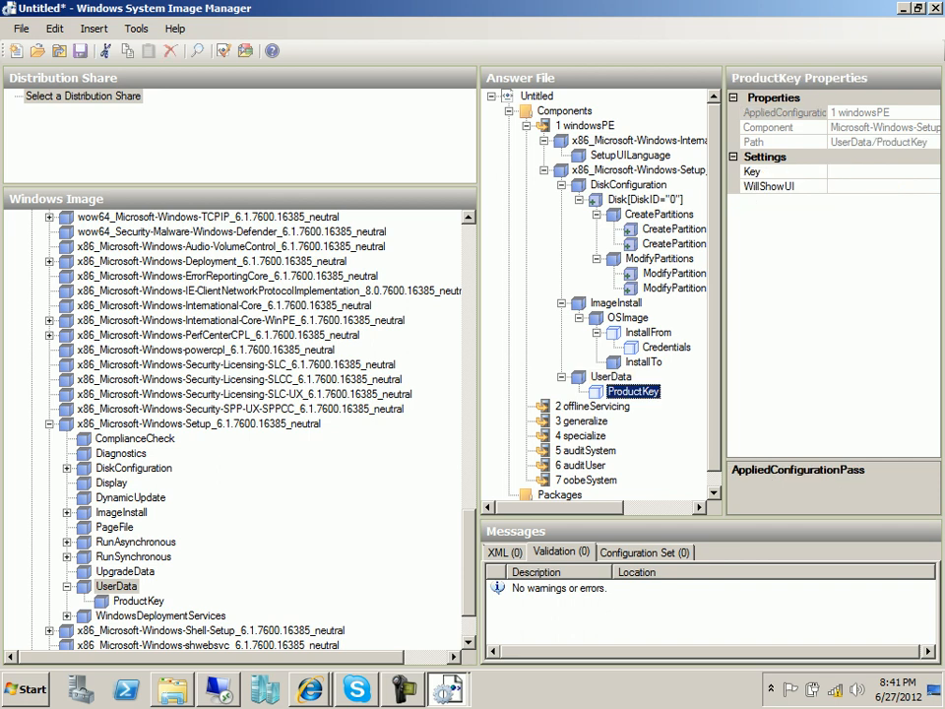
left_click(875, 171)
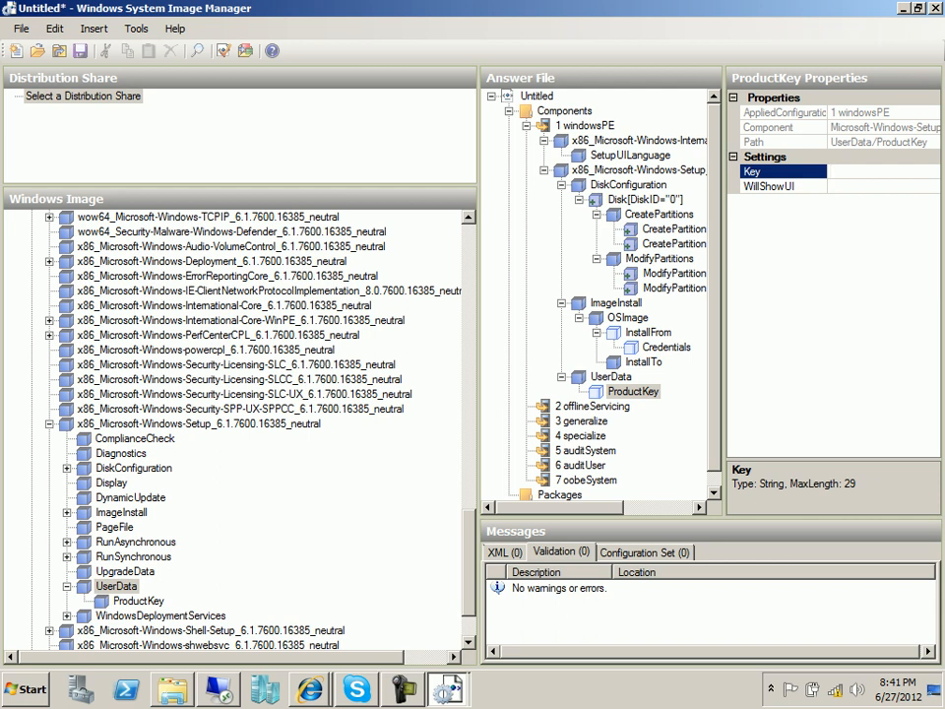
left_click(310, 689)
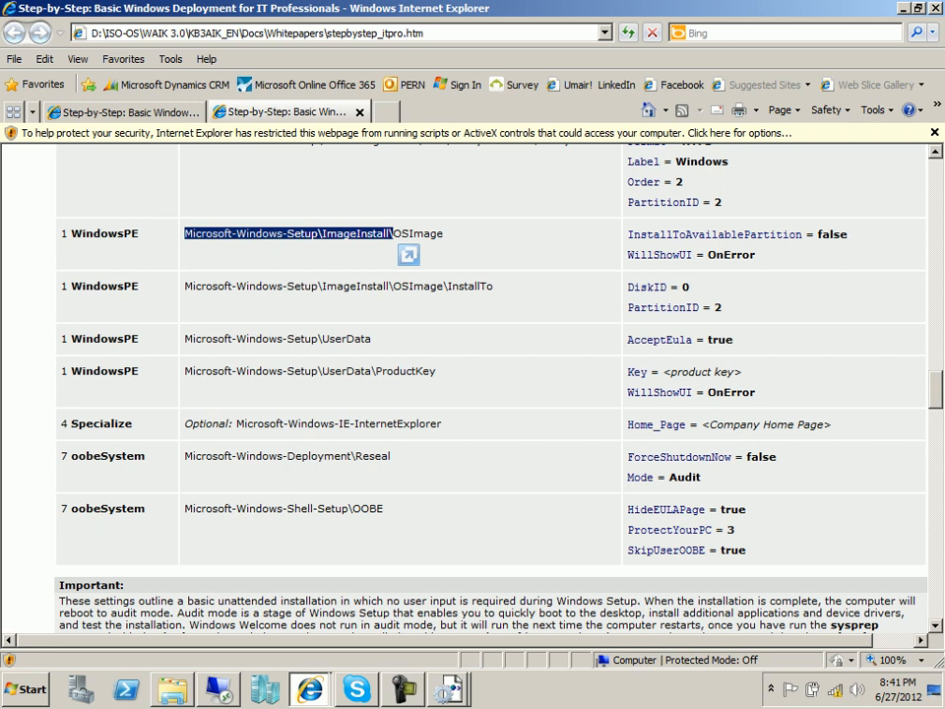
key("alt+Tab")
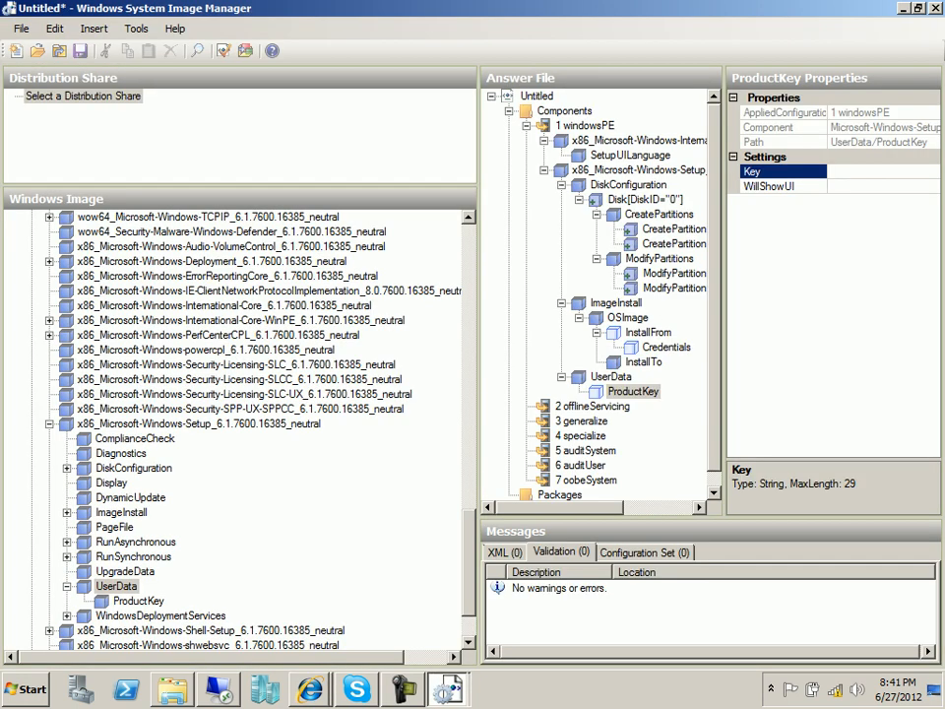
Set ProductKey WillShowUI to OnError, enter a placeholder product key, and collapse the x86 Setup component.
left_click(868, 186)
left_click(932, 186)
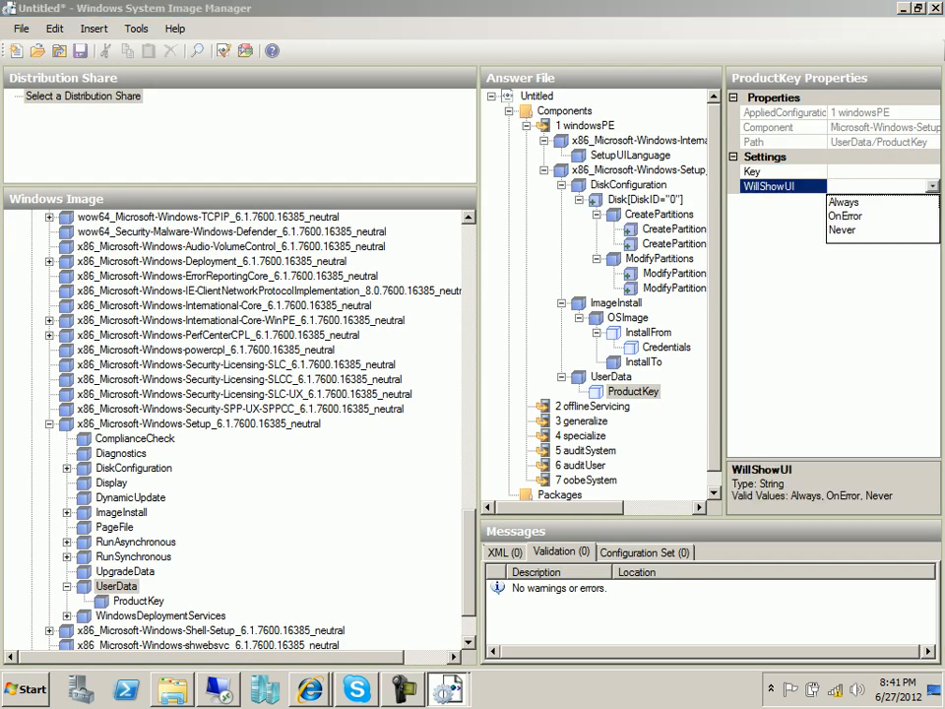
left_click(846, 215)
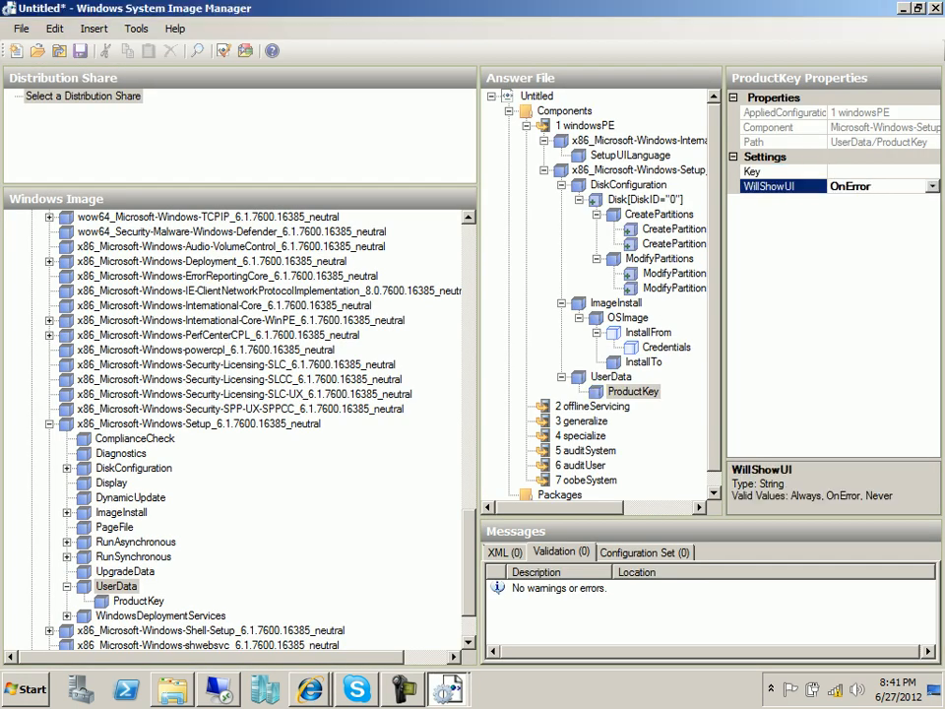
left_click(869, 171)
type("1111111111111111")
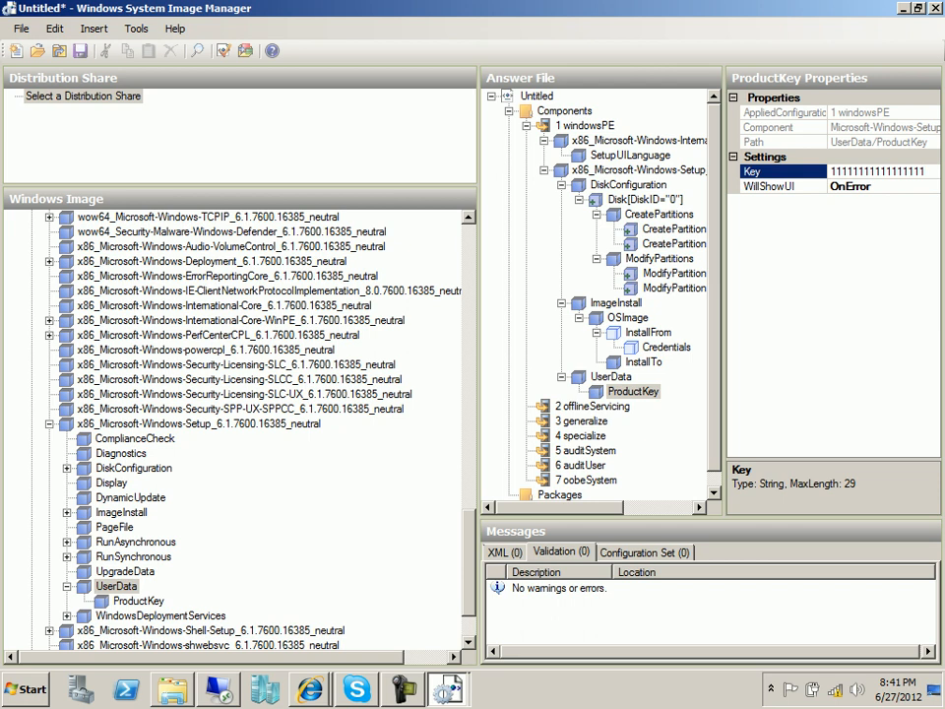
key("alt+Tab")
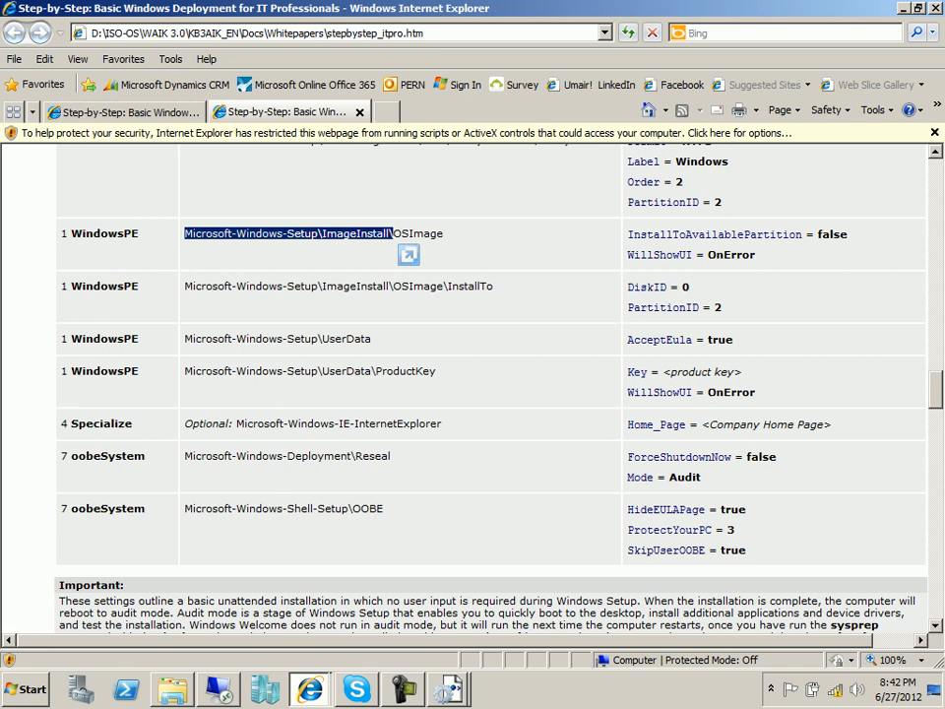
key("alt+Tab")
left_click(49, 423)
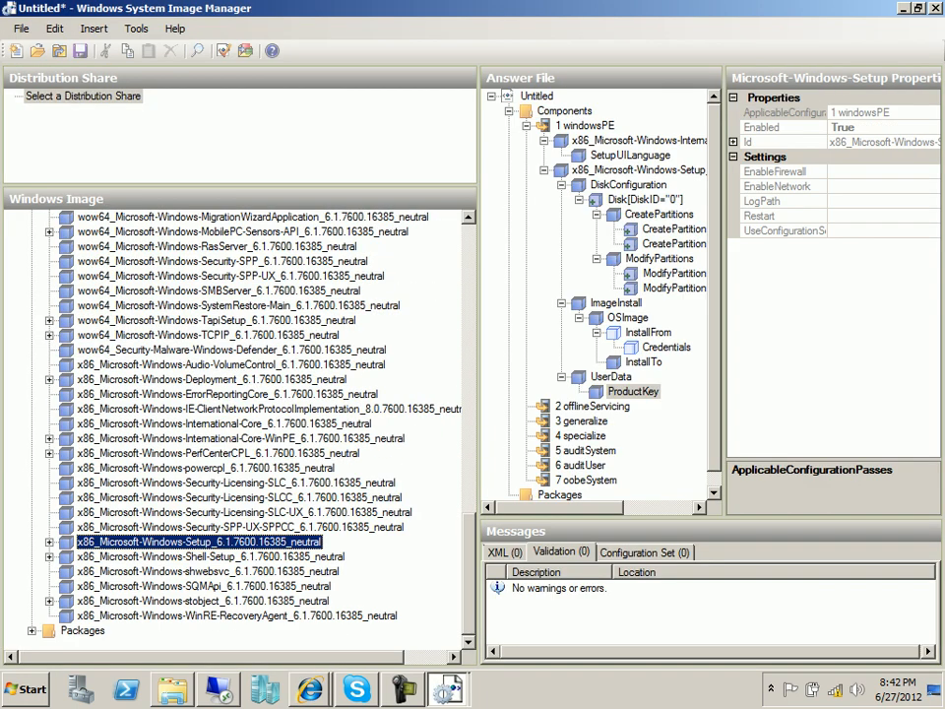
Add wow64_Microsoft-Windows-IE-InternetExplorer from the Windows Image to pass 4 specialize.
left_click(236, 409)
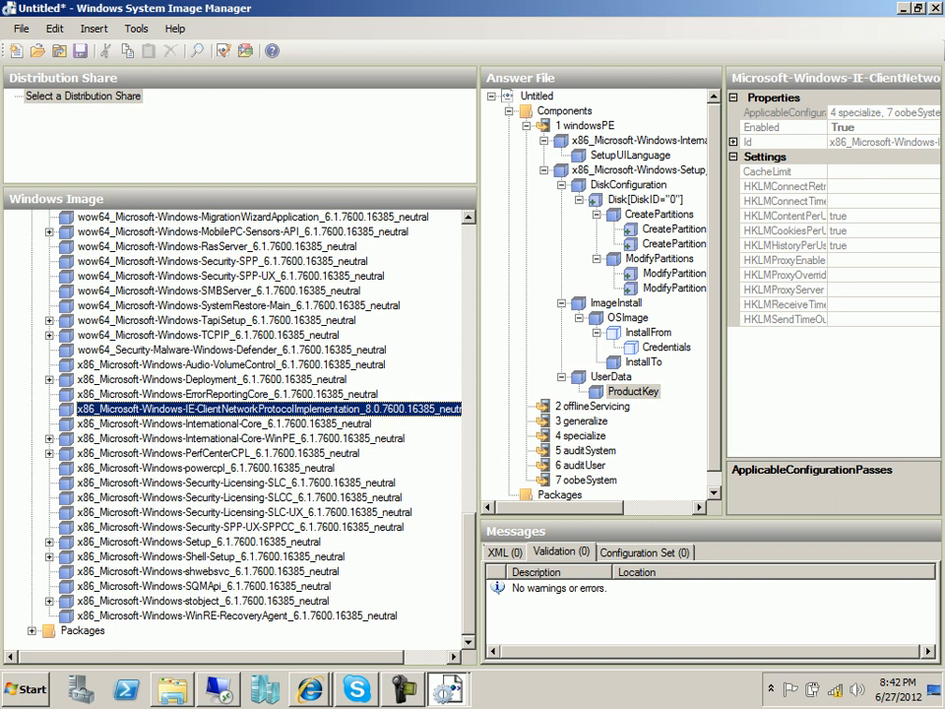
right_click(185, 407)
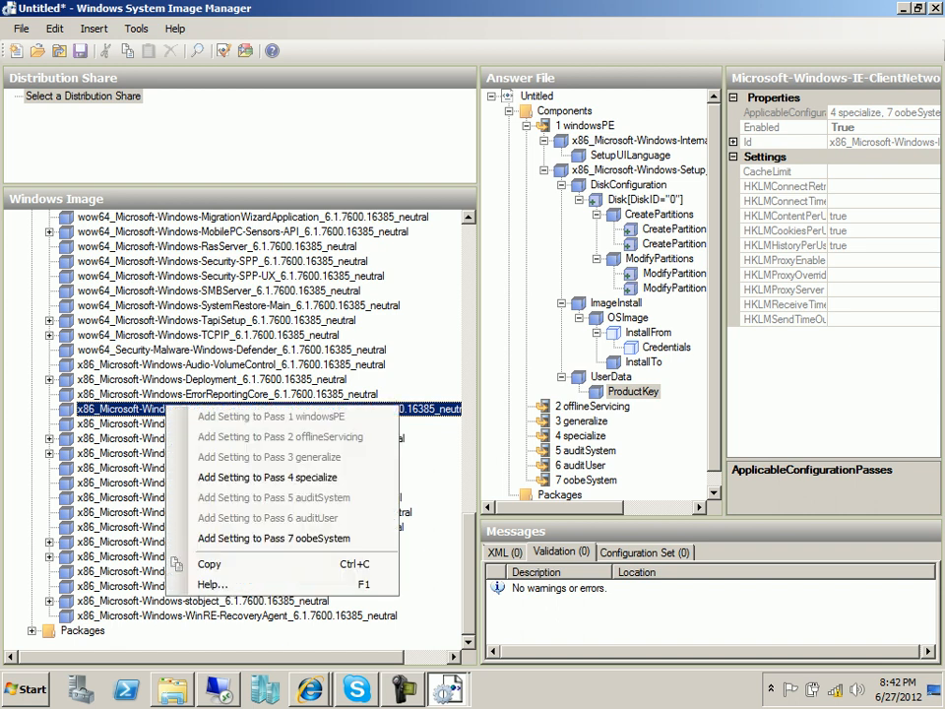
key("Escape")
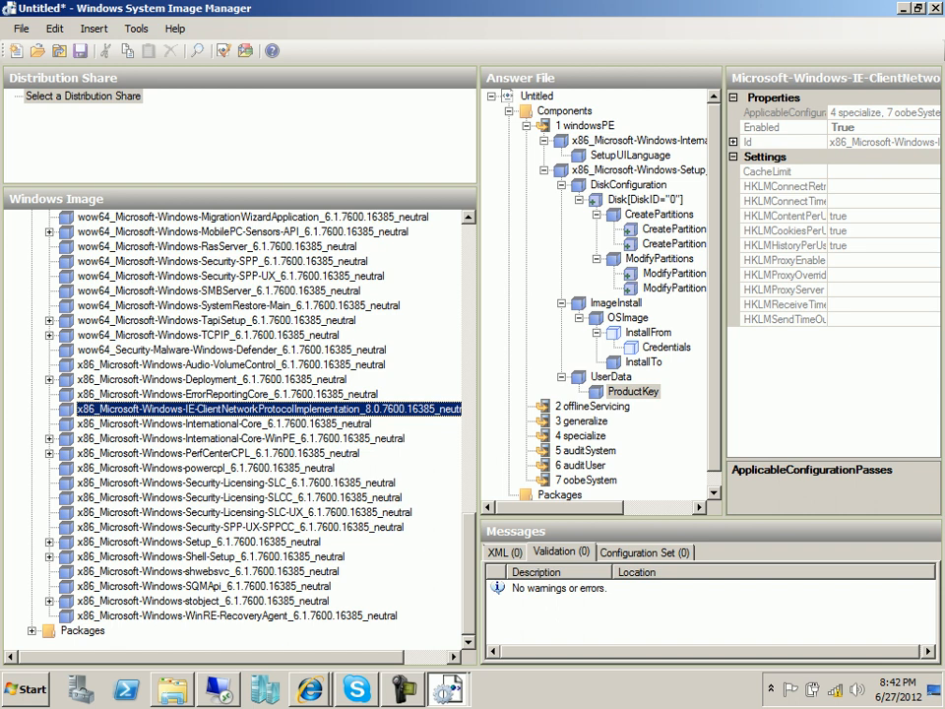
scroll(236, 423, "up", 5)
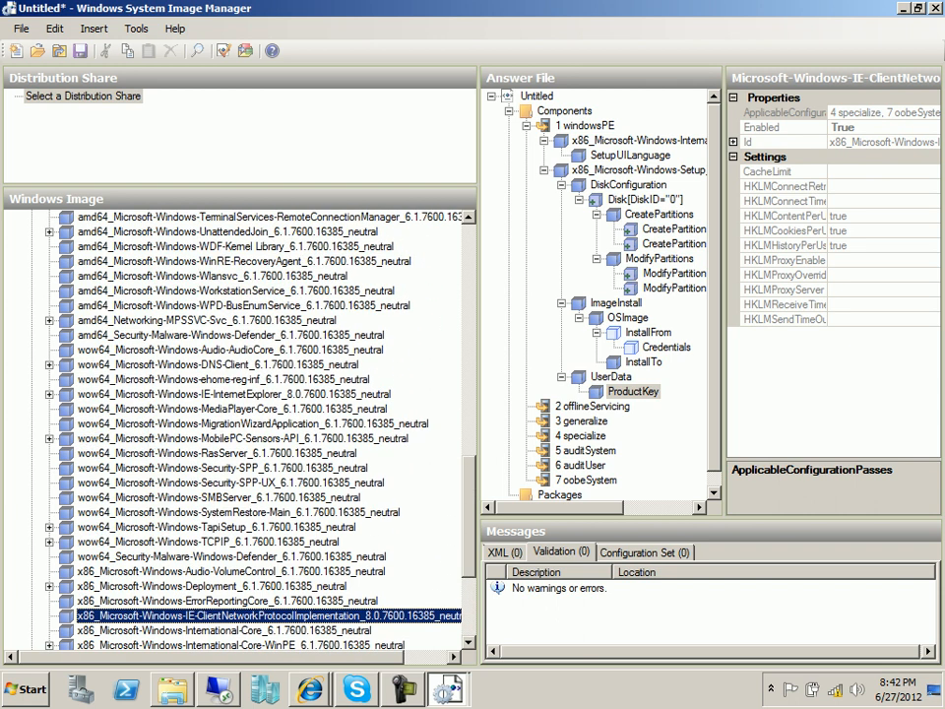
left_click(216, 409)
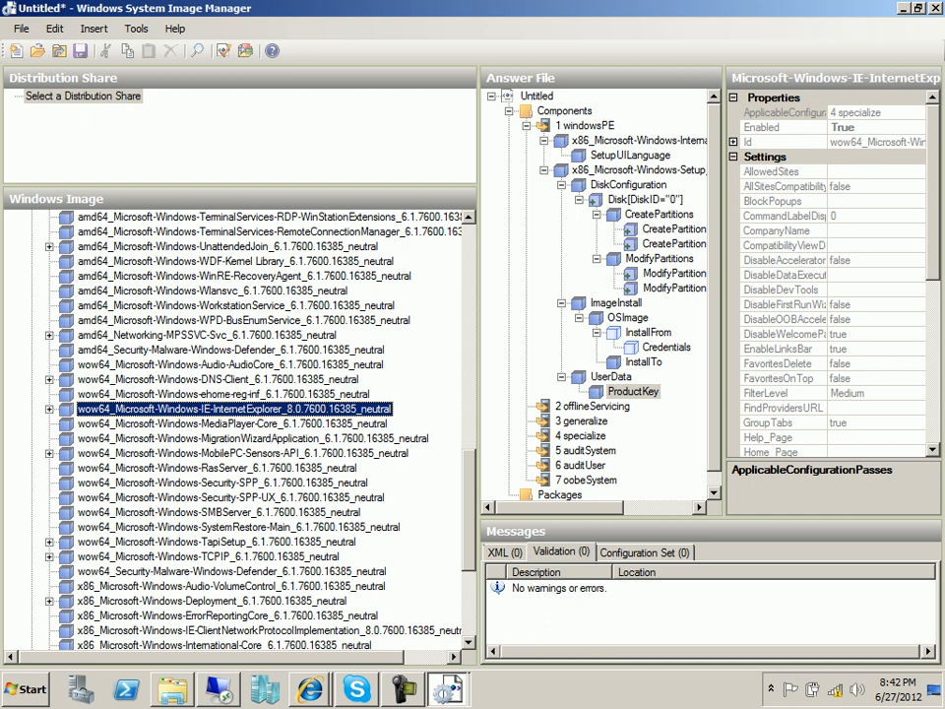
double_click(147, 408)
right_click(148, 412)
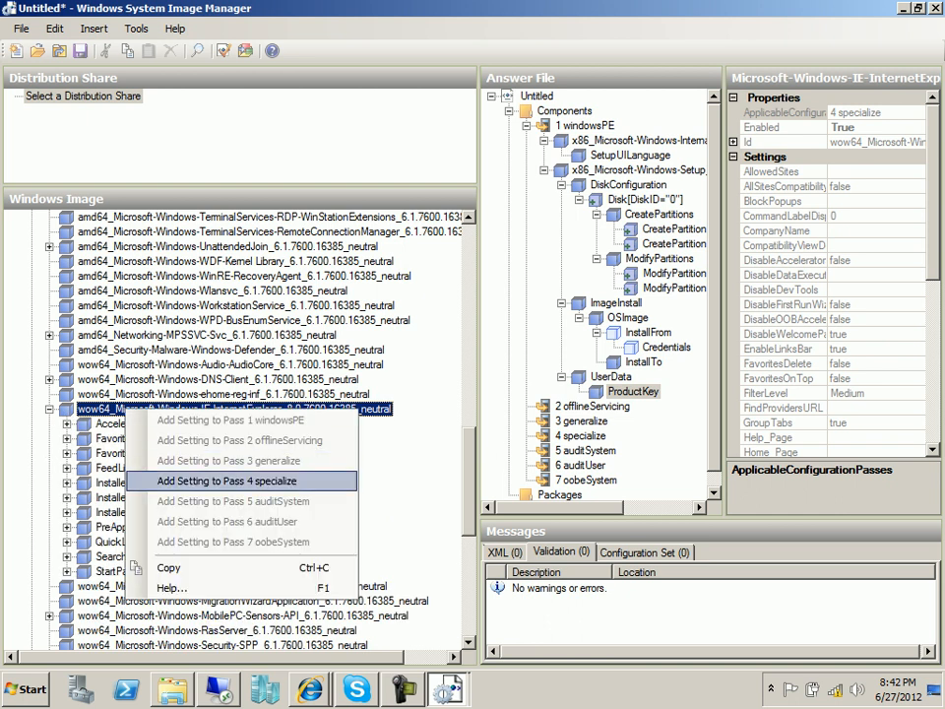
left_click(226, 481)
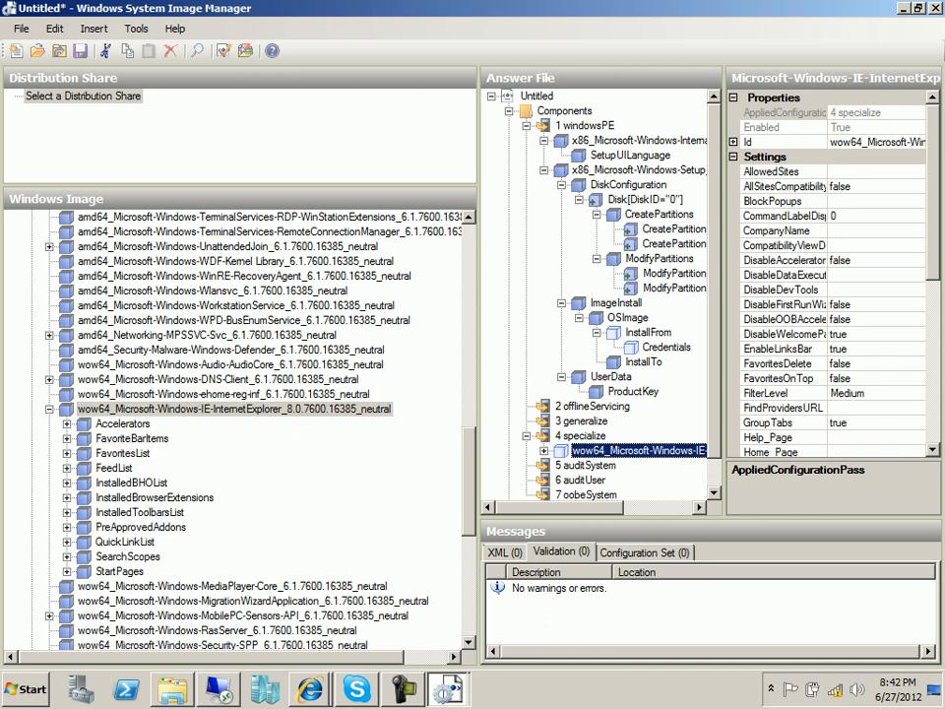
left_click_drag(479, 394, 366, 394)
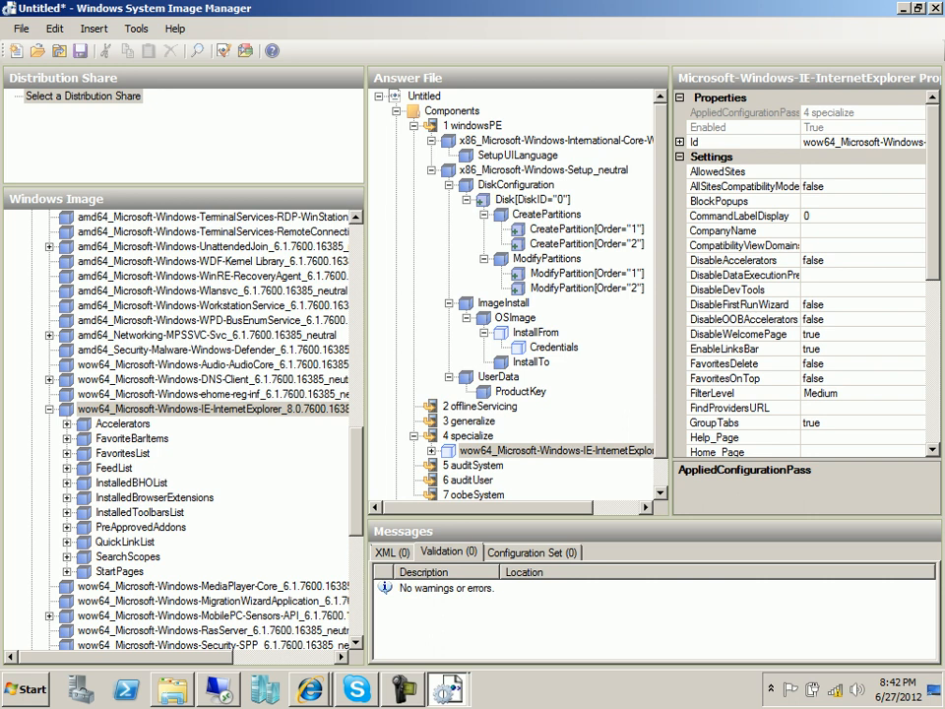
scroll(802, 275, "down", 3)
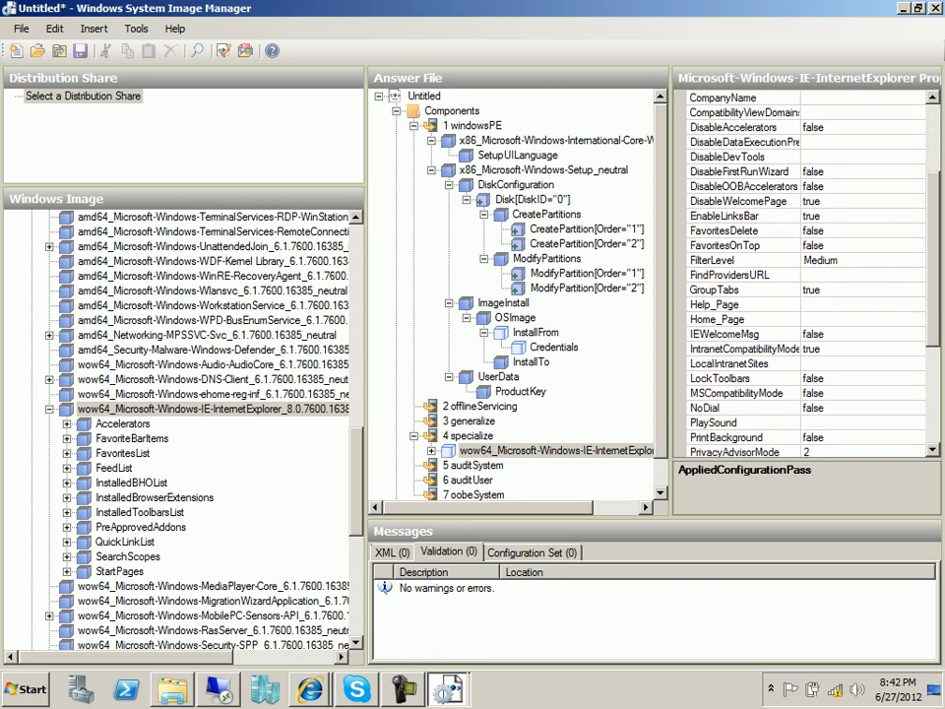
scroll(802, 275, "down", 4)
scroll(802, 276, "up", 3)
scroll(803, 276, "up", 5)
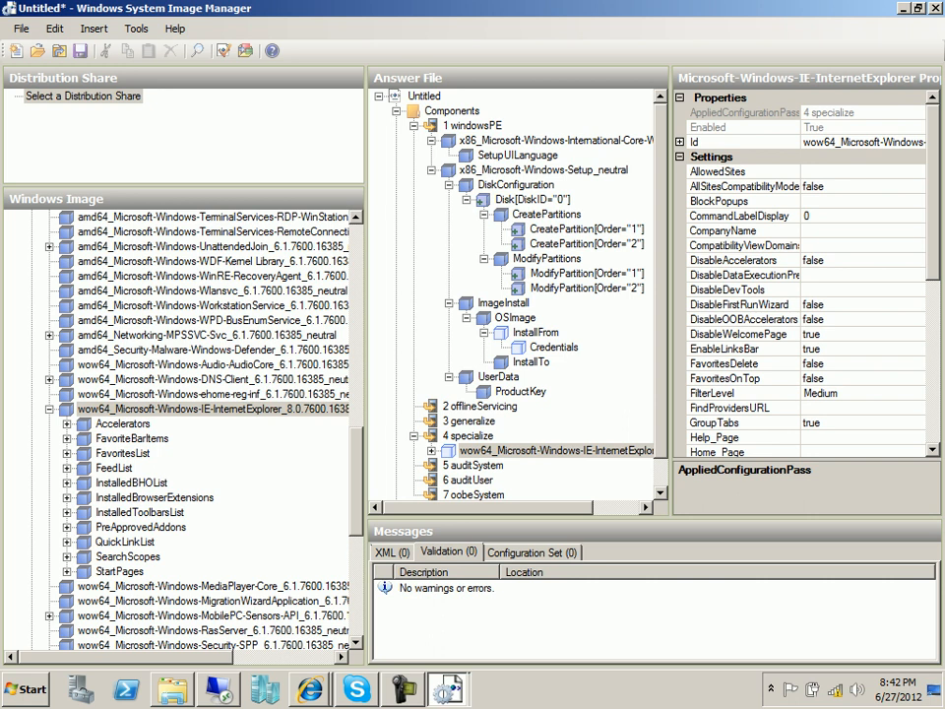
left_click(858, 201)
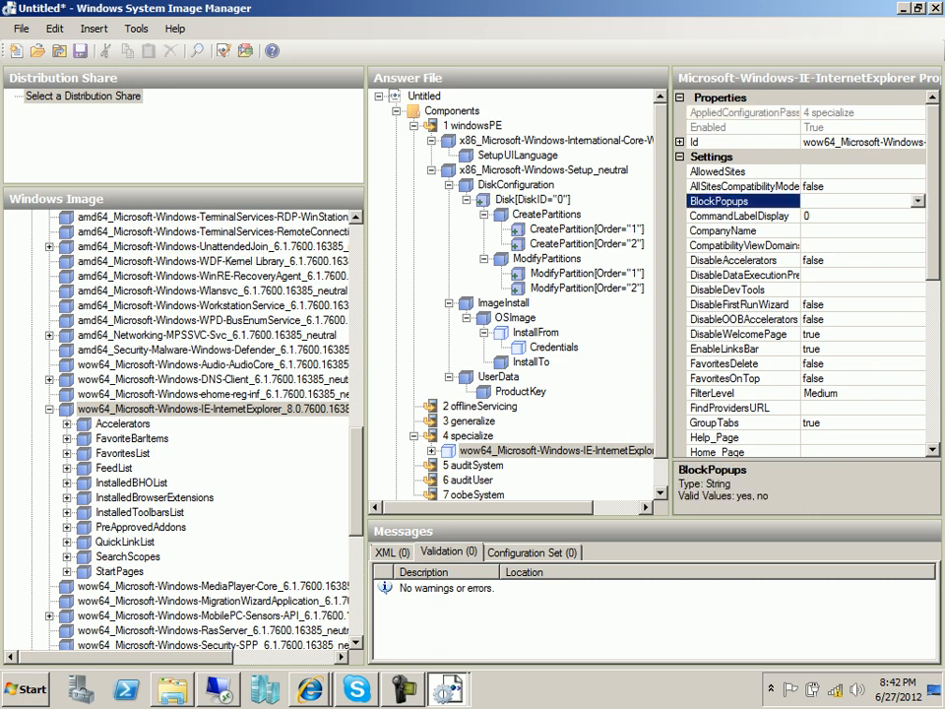
left_click(918, 201)
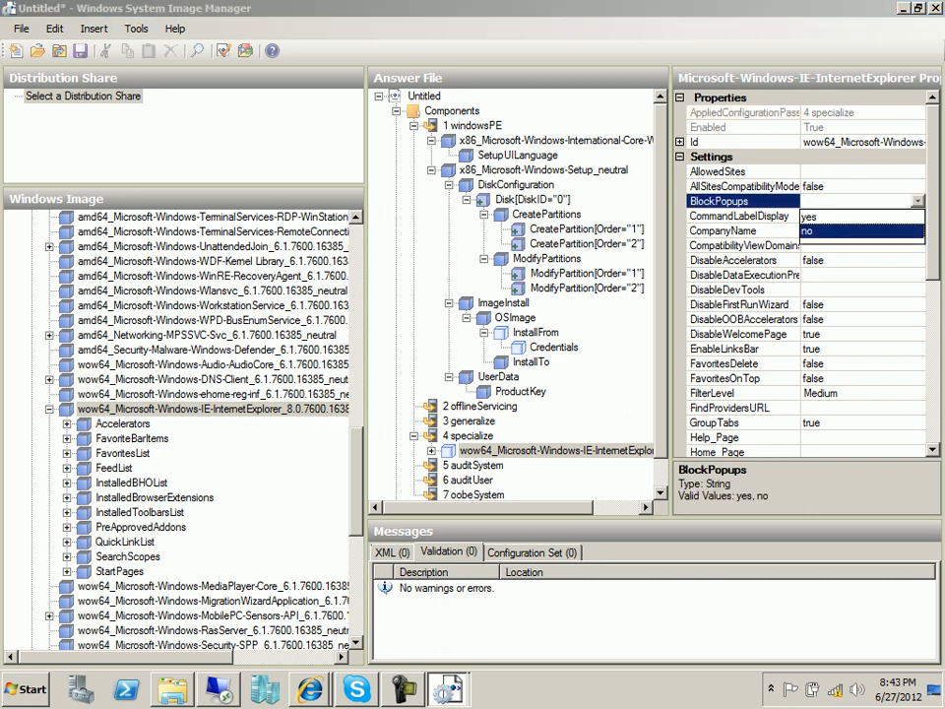
left_click(813, 231)
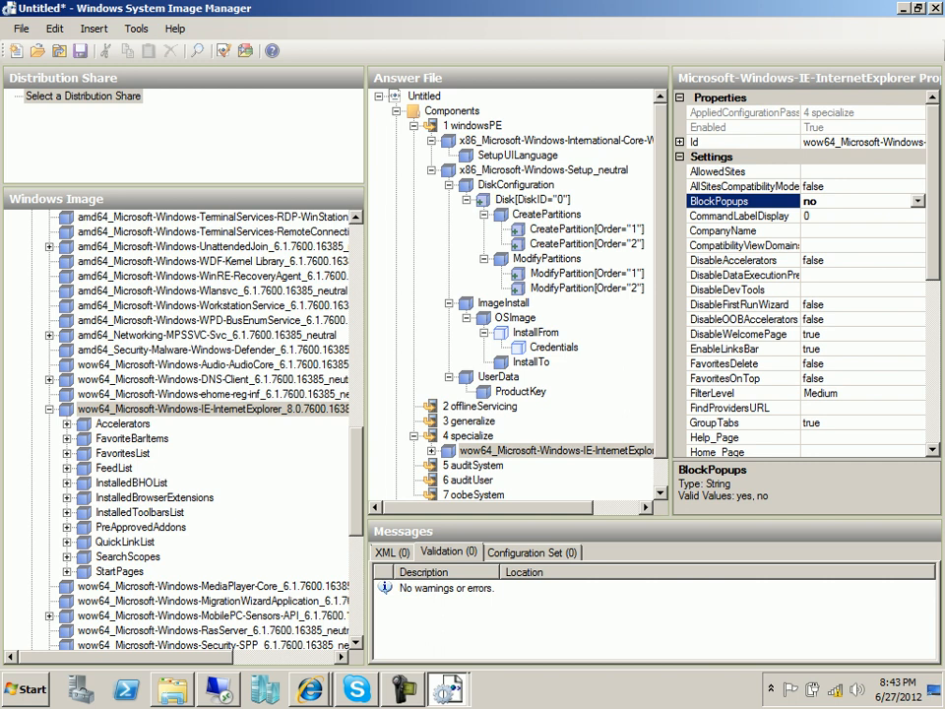
scroll(802, 275, "down", 2)
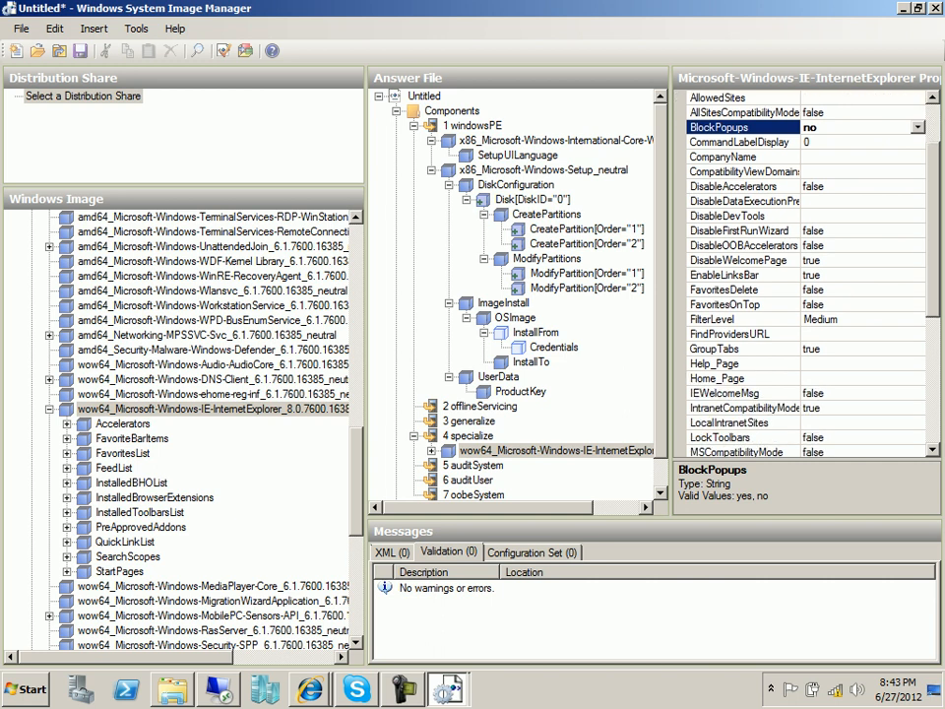
left_click(836, 291)
left_click(918, 290)
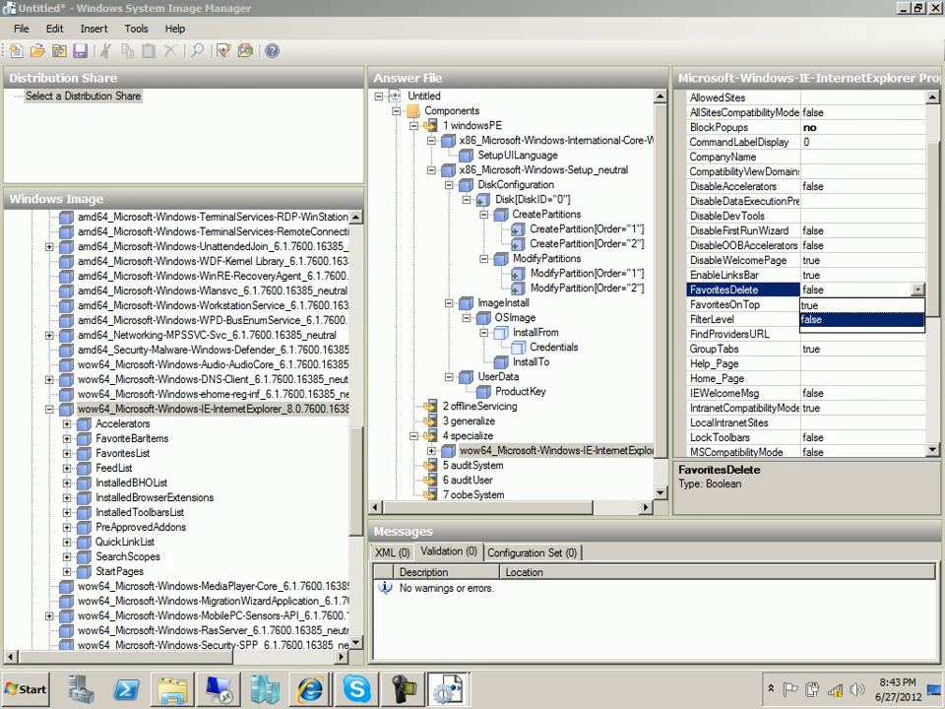
left_click(837, 305)
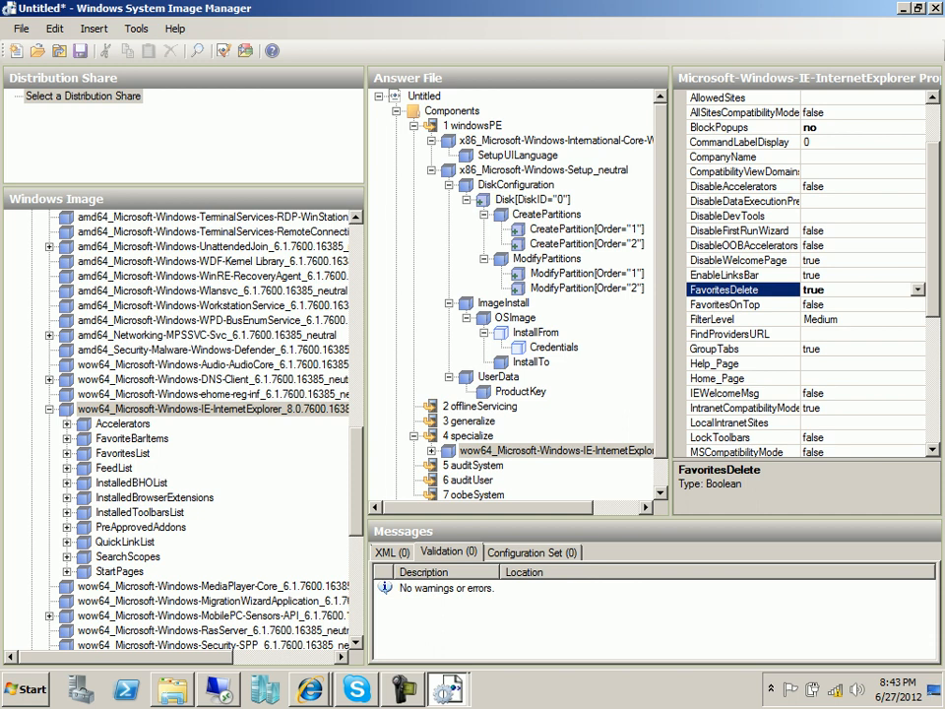
scroll(802, 275, "down", 4)
scroll(802, 275, "down", 3)
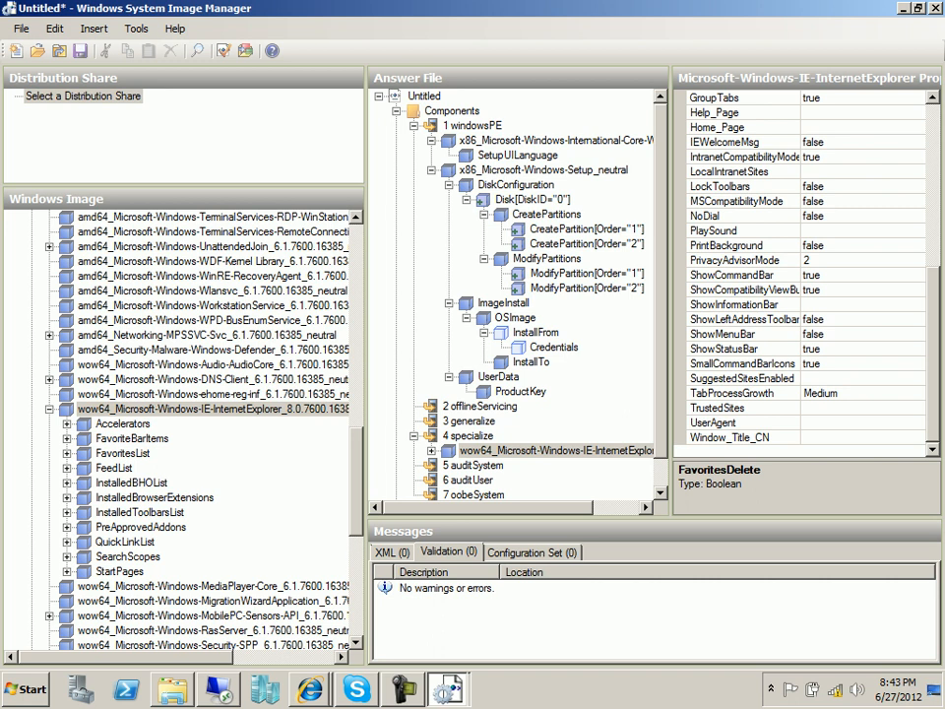
scroll(802, 276, "up", 1)
scroll(802, 276, "down", 1)
left_click(854, 127)
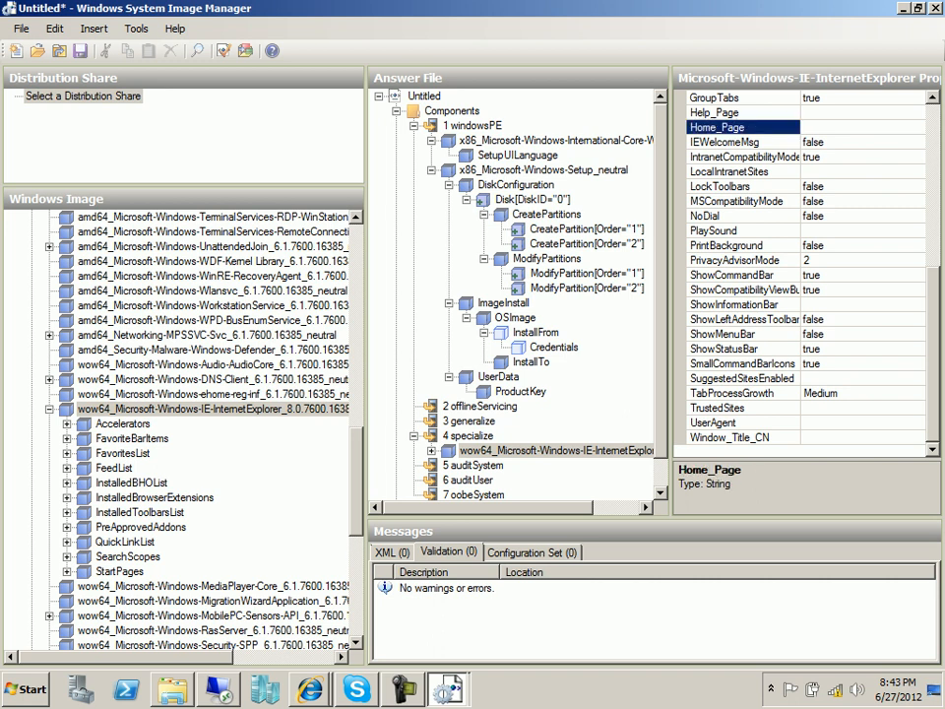
type("www.google.com")
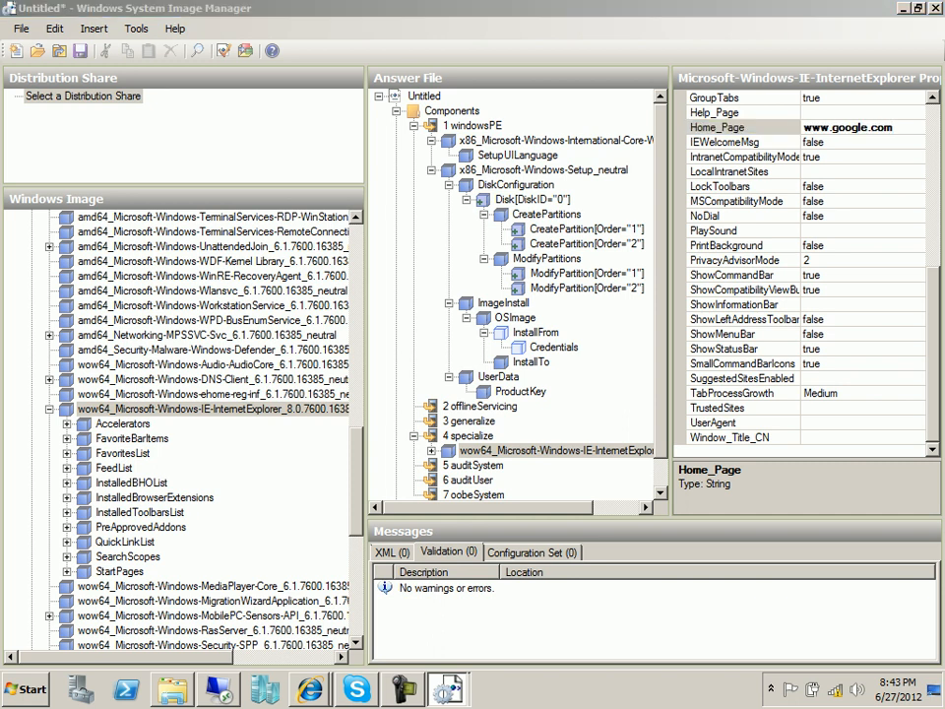
key("alt+Tab")
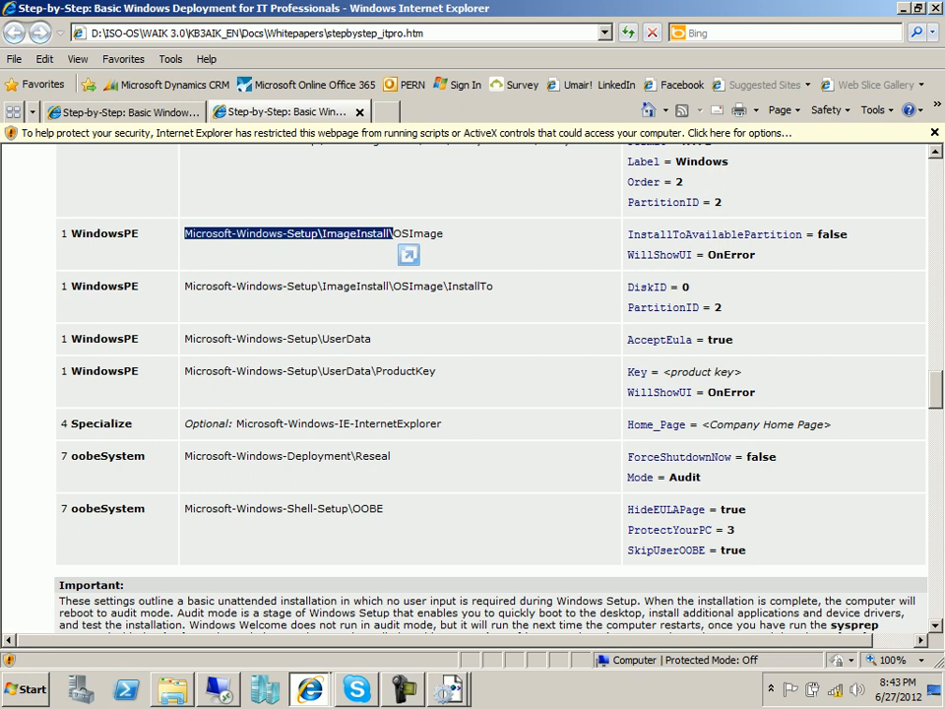
key("alt+Tab")
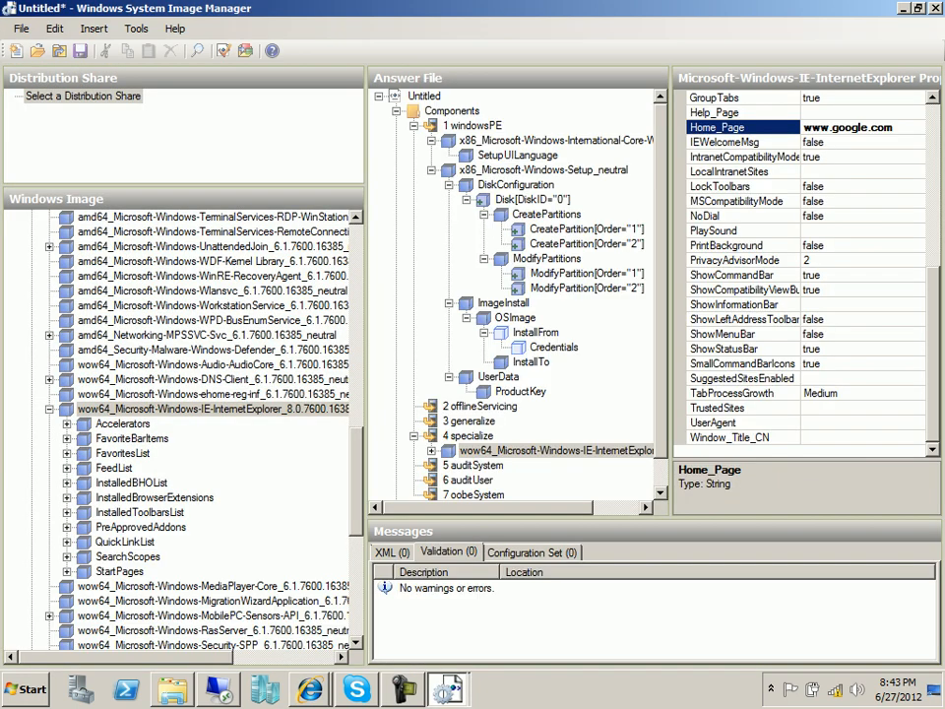
Add the x86 Microsoft-Windows-Deployment Reseal setting to pass 7 oobeSystem.
left_click(49, 409)
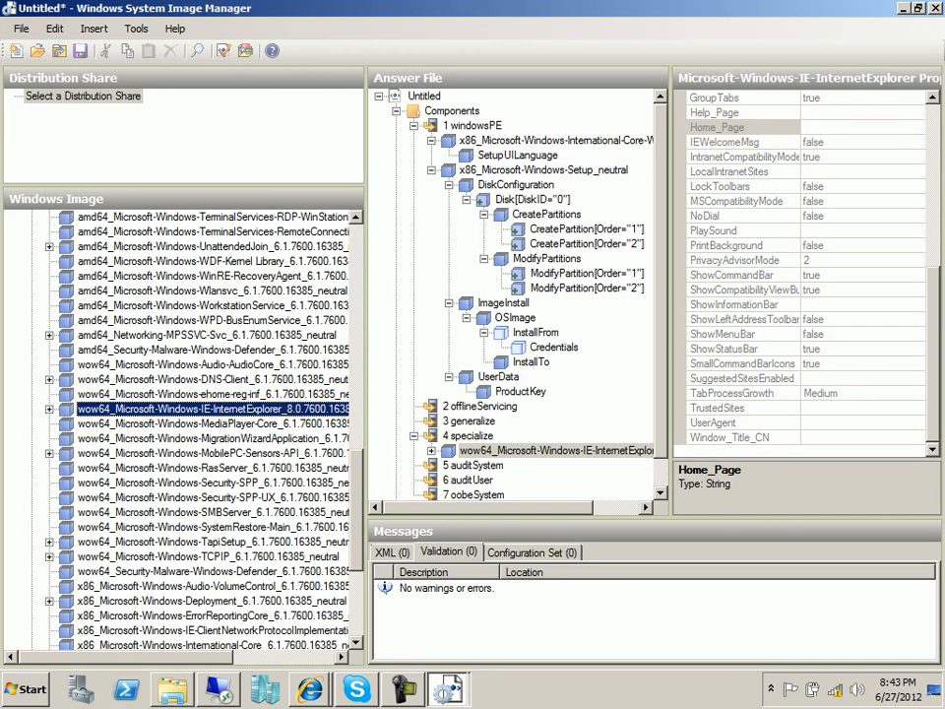
scroll(182, 423, "down", 5)
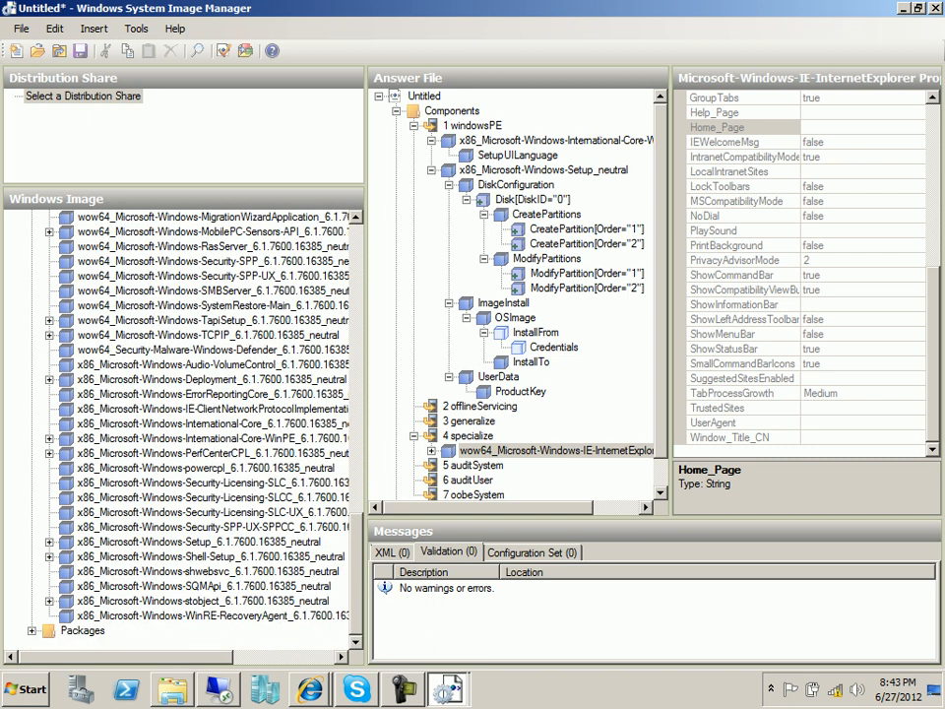
left_click(212, 379)
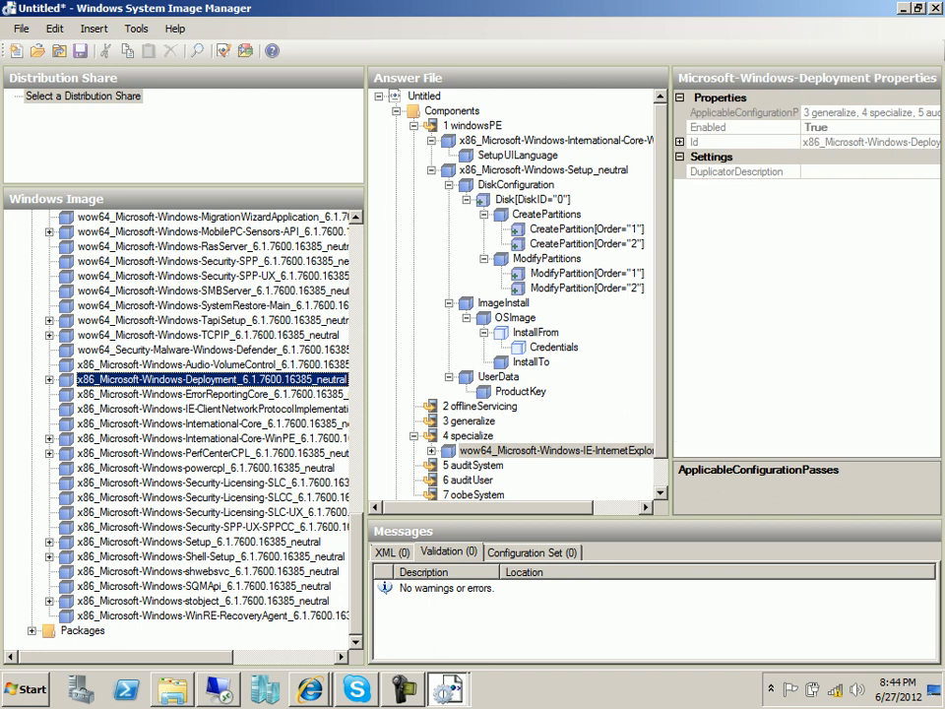
left_click(50, 379)
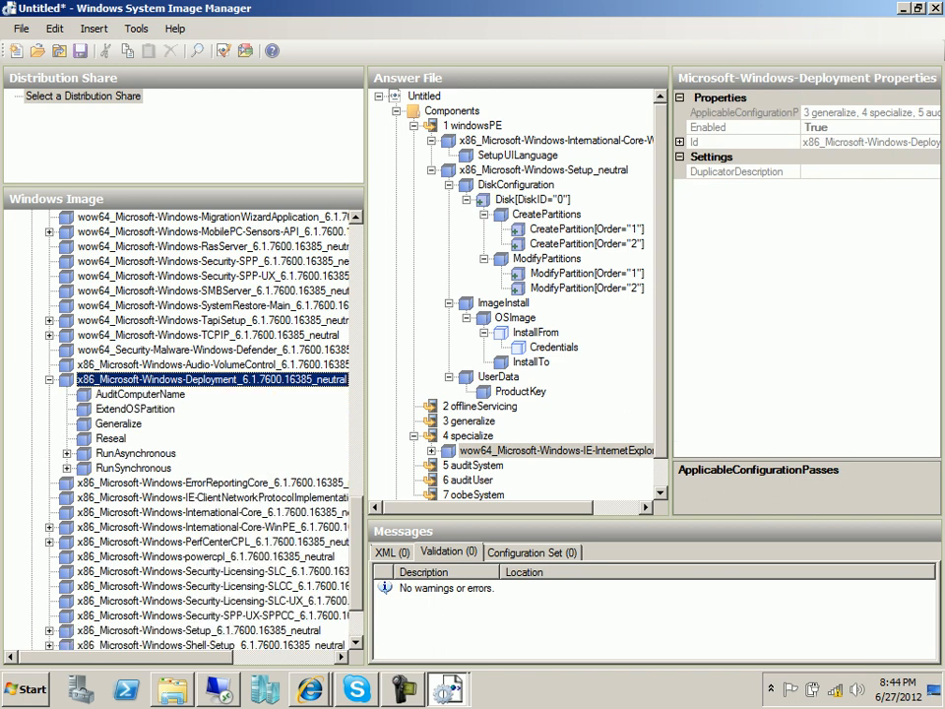
left_click(111, 438)
right_click(111, 438)
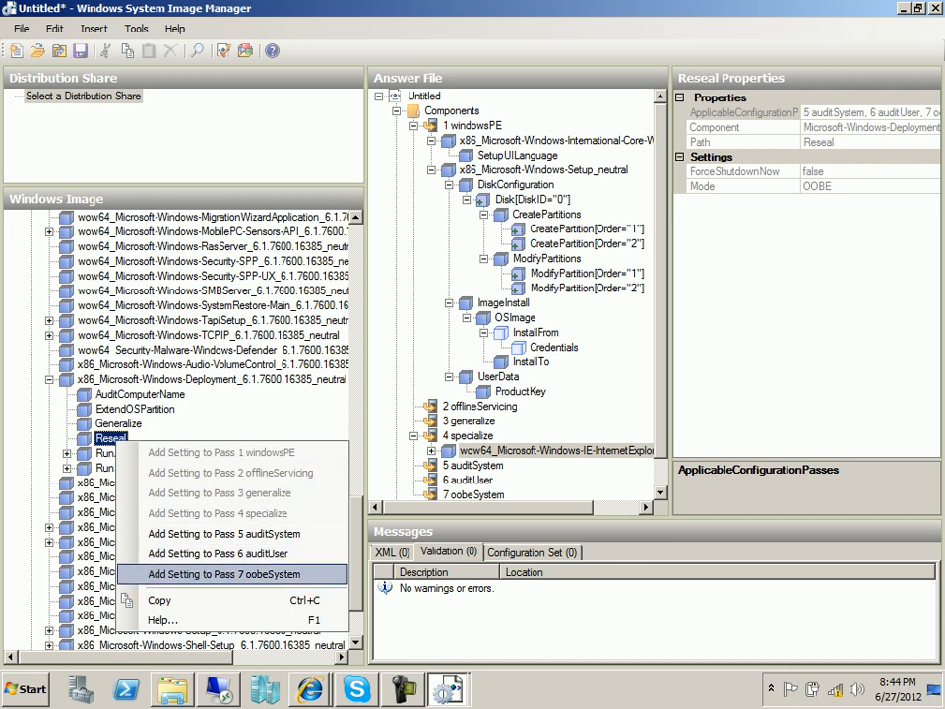
left_click(225, 574)
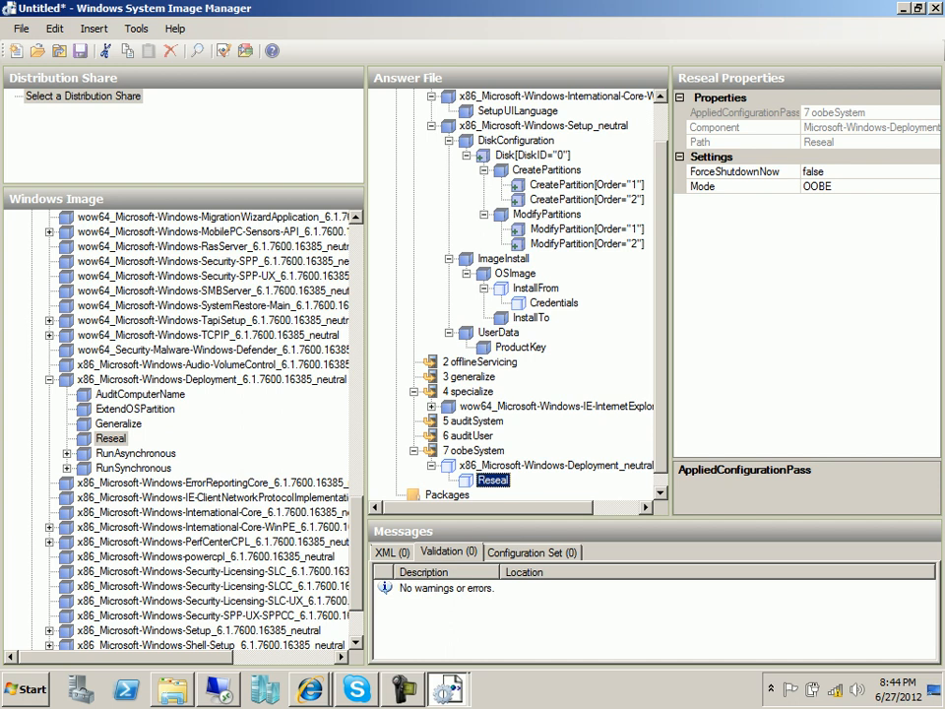
Keep Reseal ForceShutdownNow false, set Mode to Audit, and verify against the guide.
left_click(852, 171)
left_click(932, 171)
left_click(932, 171)
left_click(852, 186)
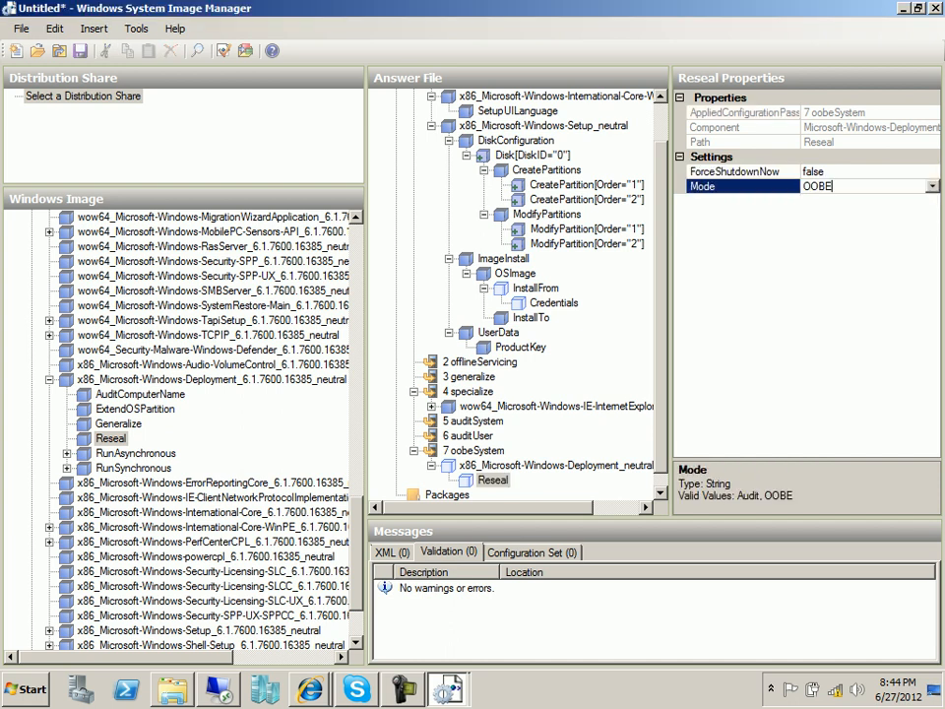
left_click(932, 186)
left_click(815, 202)
key("alt+Tab")
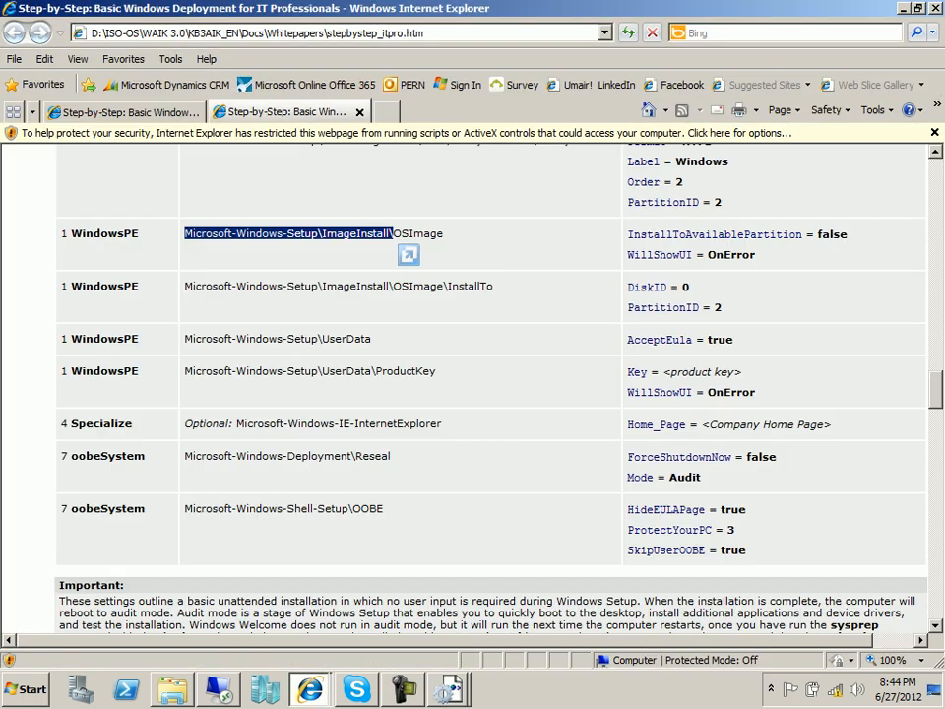
scroll(409, 255, "down", 3)
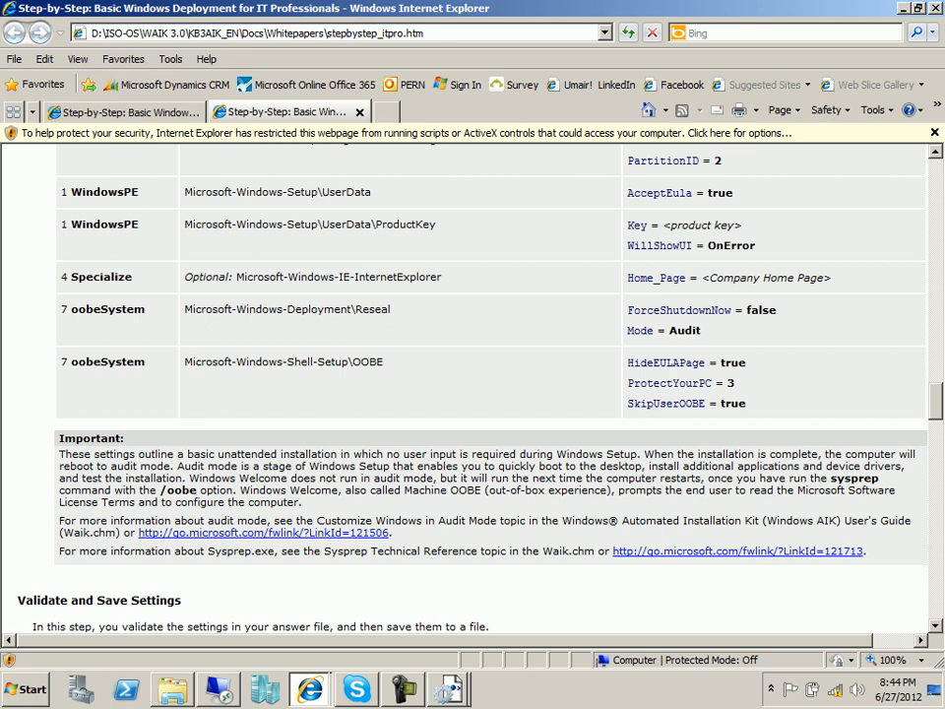
key("alt+Tab")
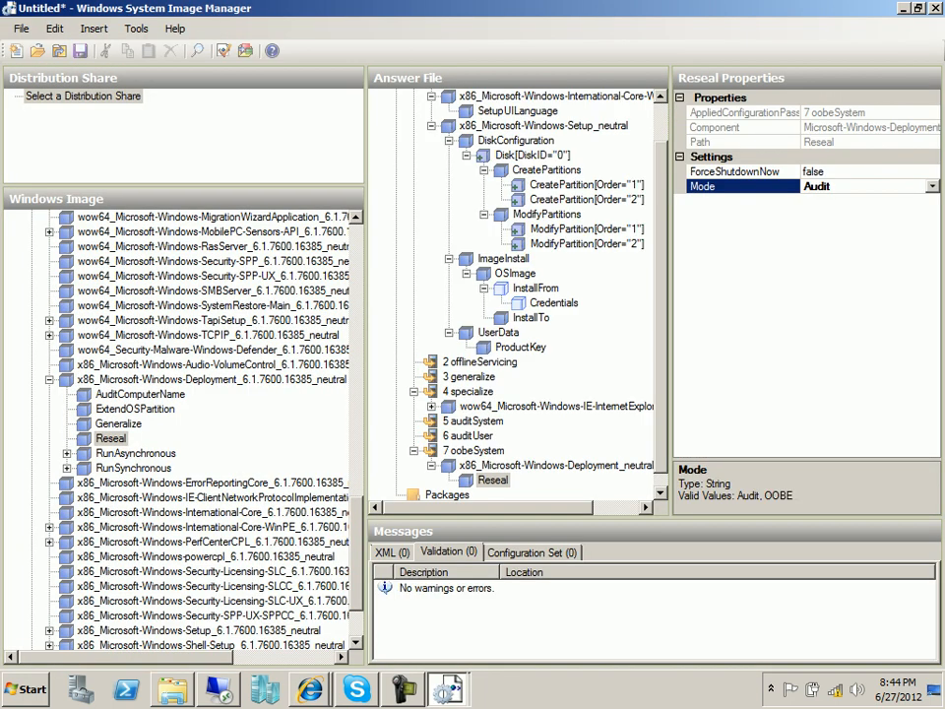
Add the x86 Shell-Setup OOBE setting to pass 7 oobeSystem.
left_click(50, 379)
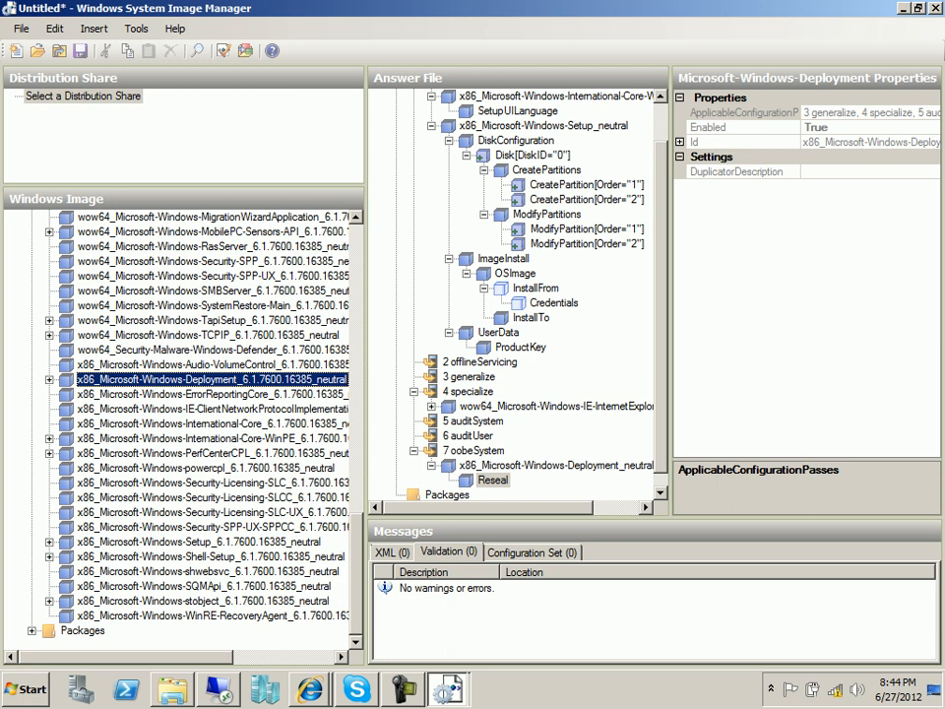
left_click(210, 556)
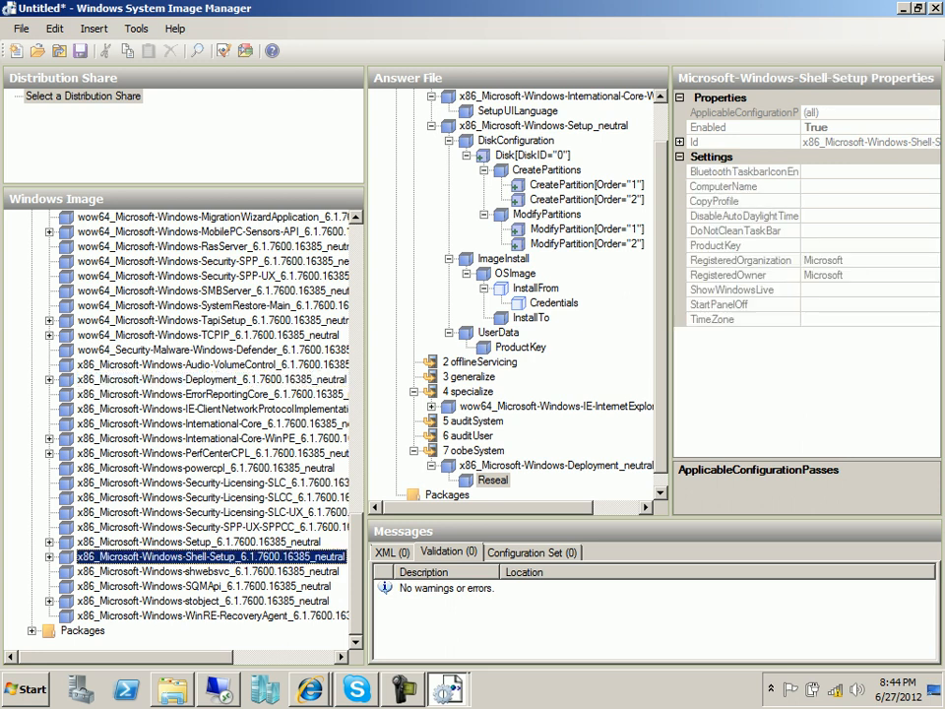
left_click(49, 556)
left_click(109, 541)
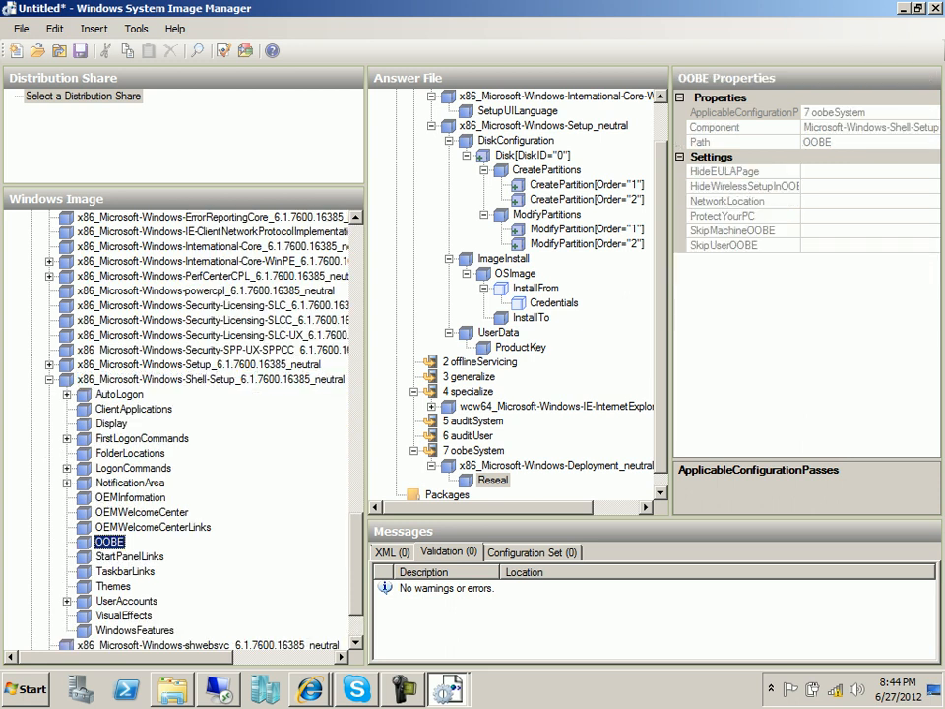
right_click(109, 542)
left_click(196, 610)
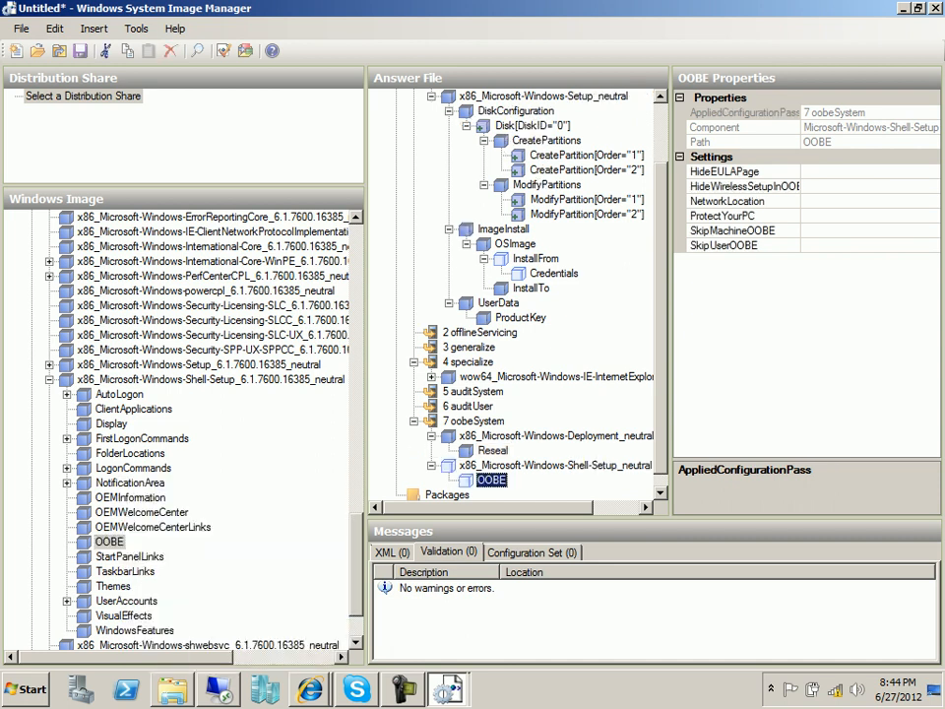
Set OOBE HideEULAPage to true and ProtectYourPC to 3.
left_click(854, 171)
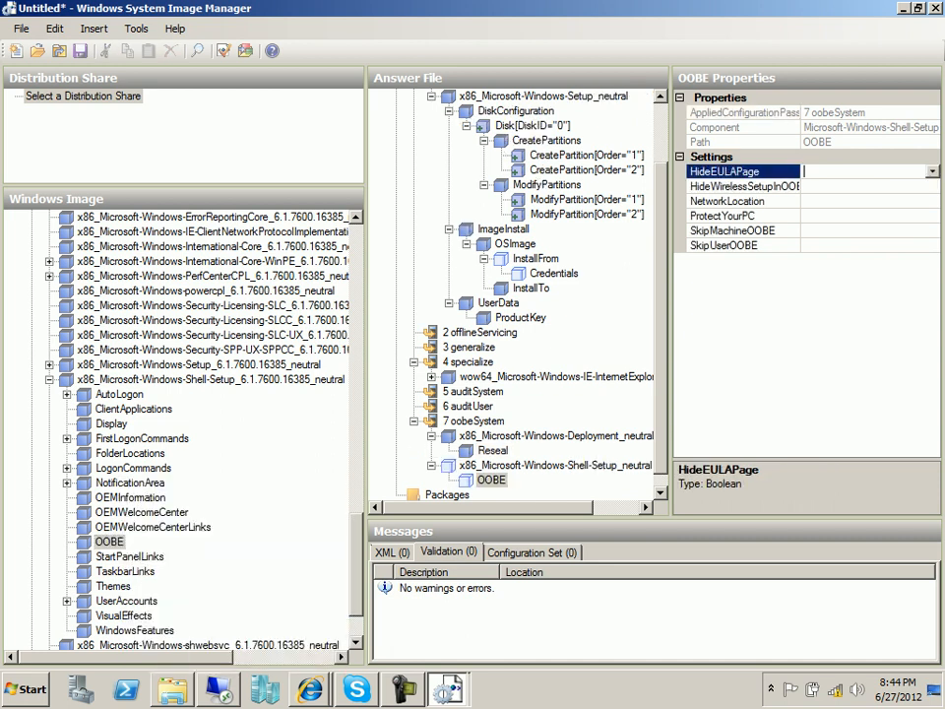
left_click(932, 171)
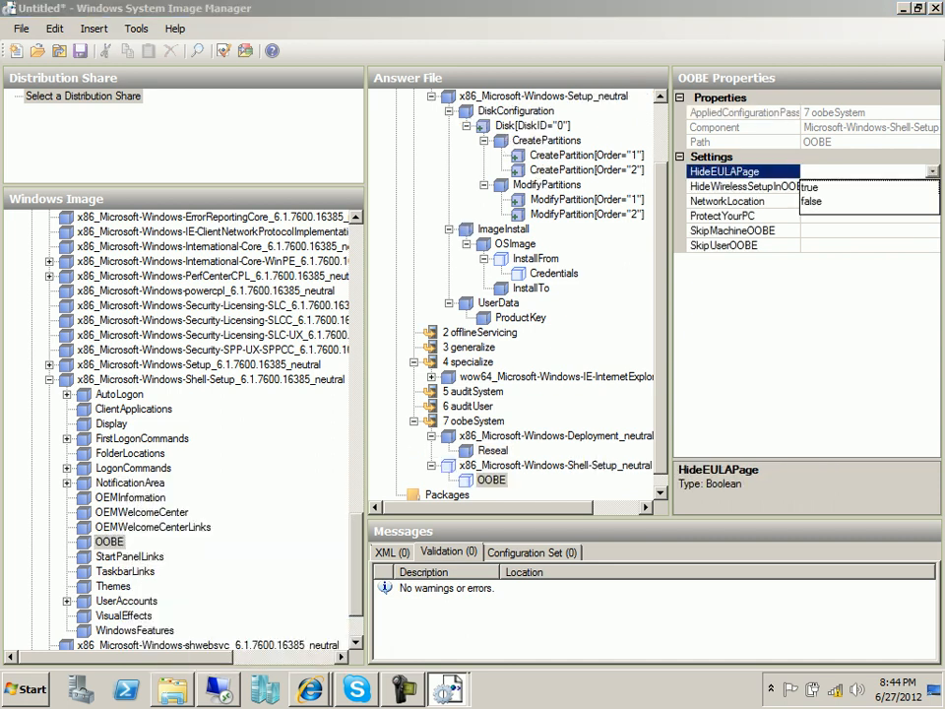
left_click(815, 188)
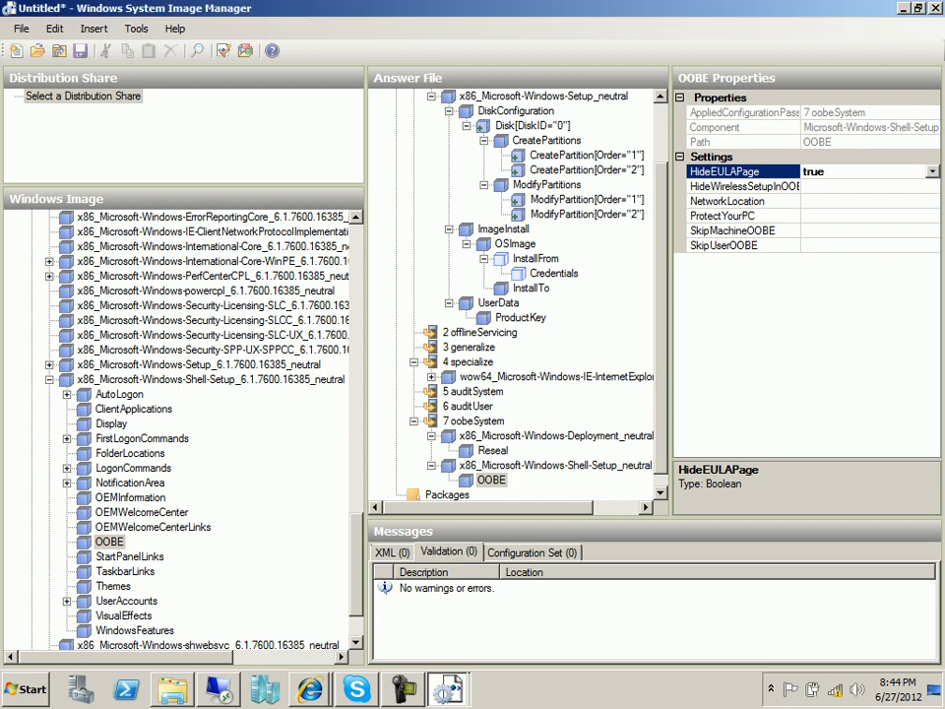
left_click(855, 215)
type("3")
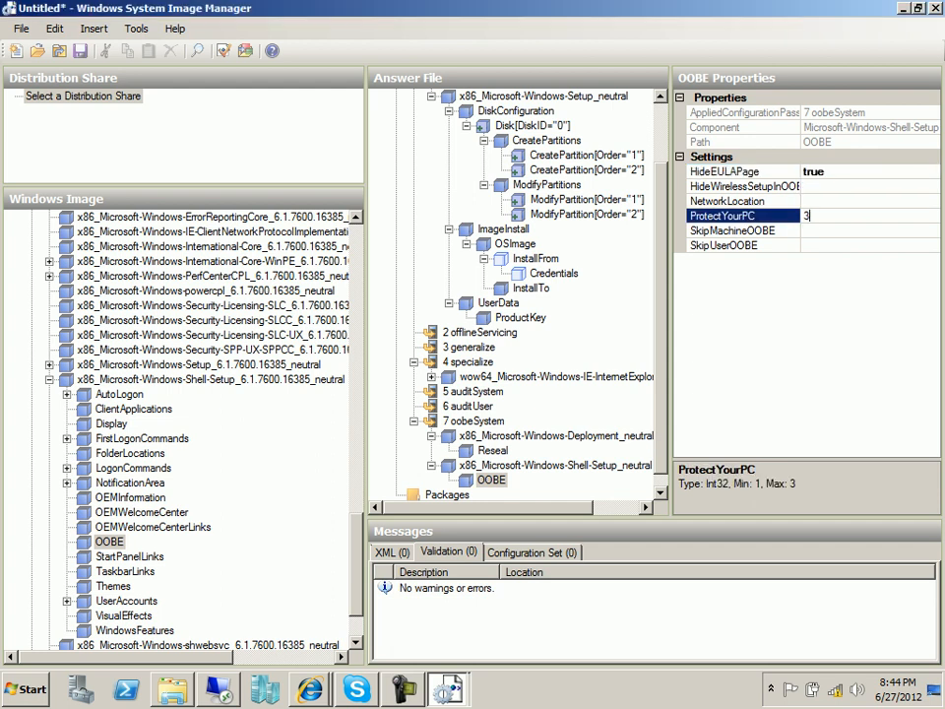
left_click(815, 216)
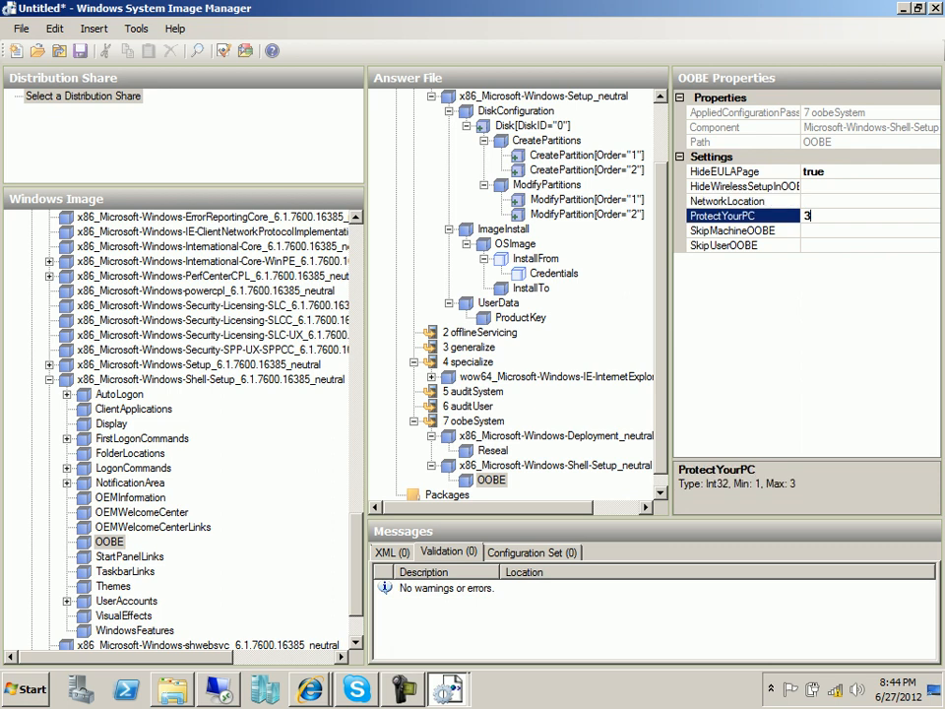